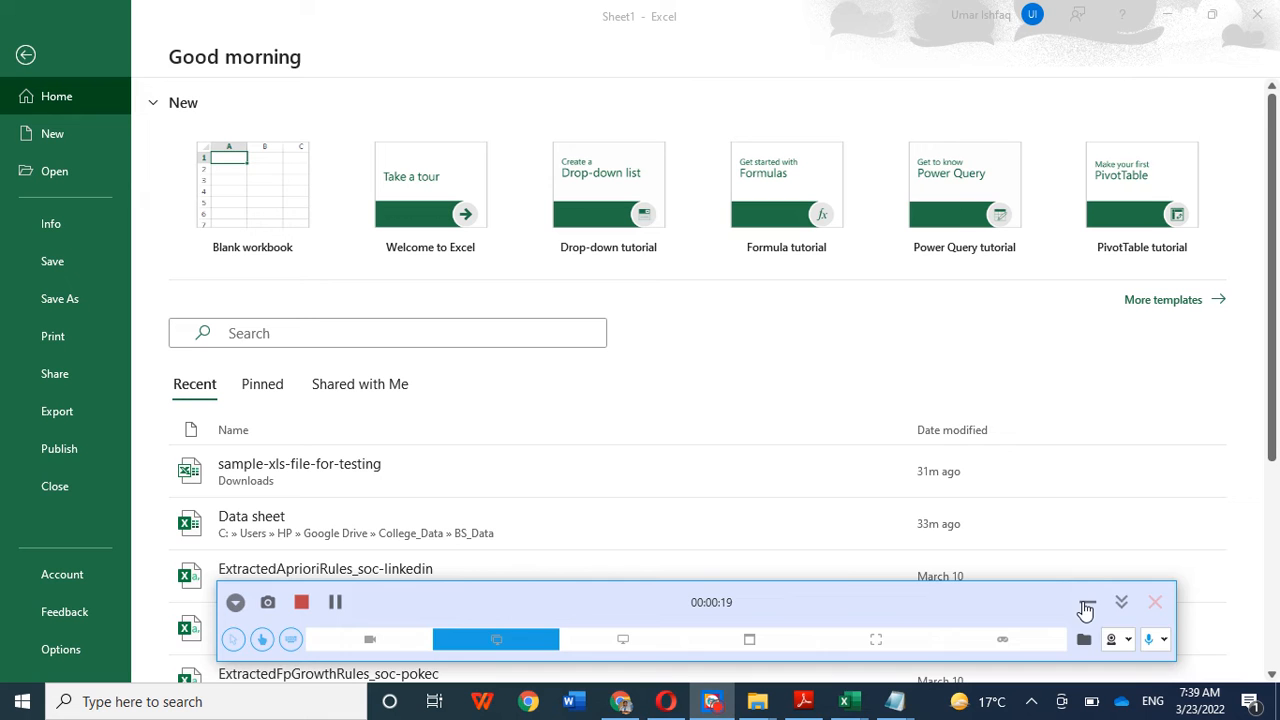
Start saving a copy of the workbook and browse to G:\BS_1st_Year_Chapter_Videos\Chapter_Videos\MS_Excel as the destination folder
left_click(1086, 608)
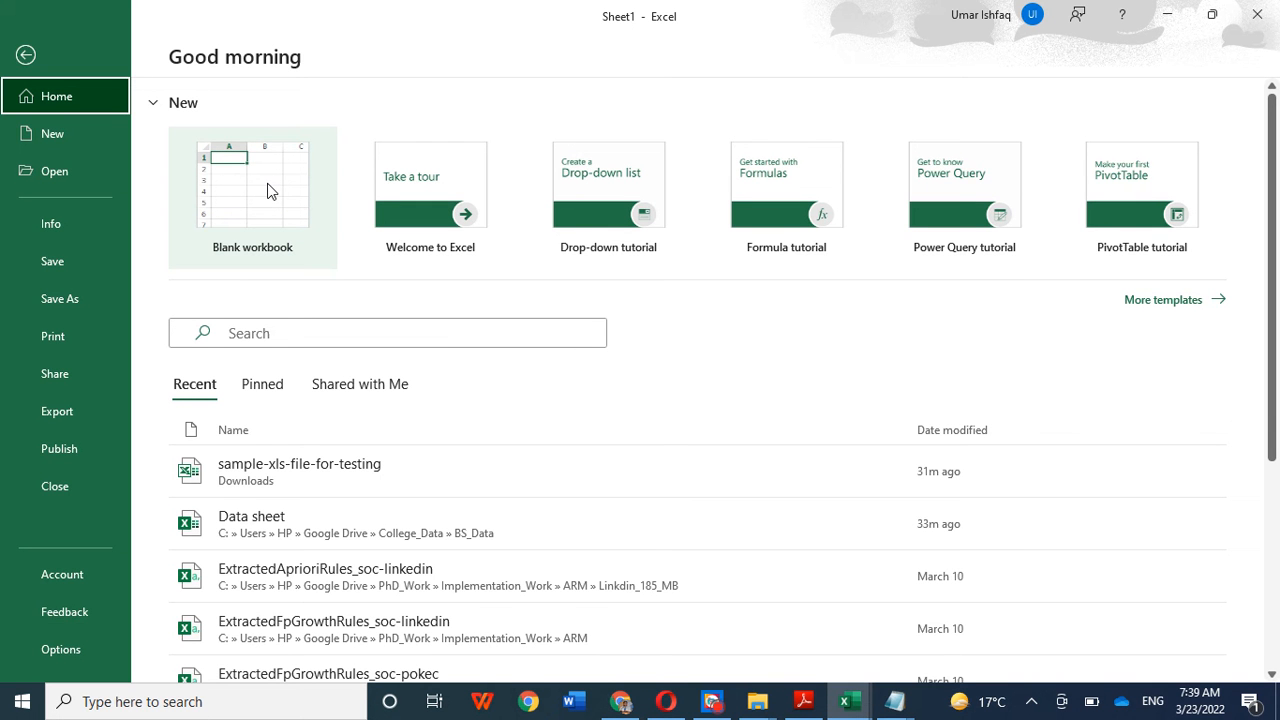
key("Escape")
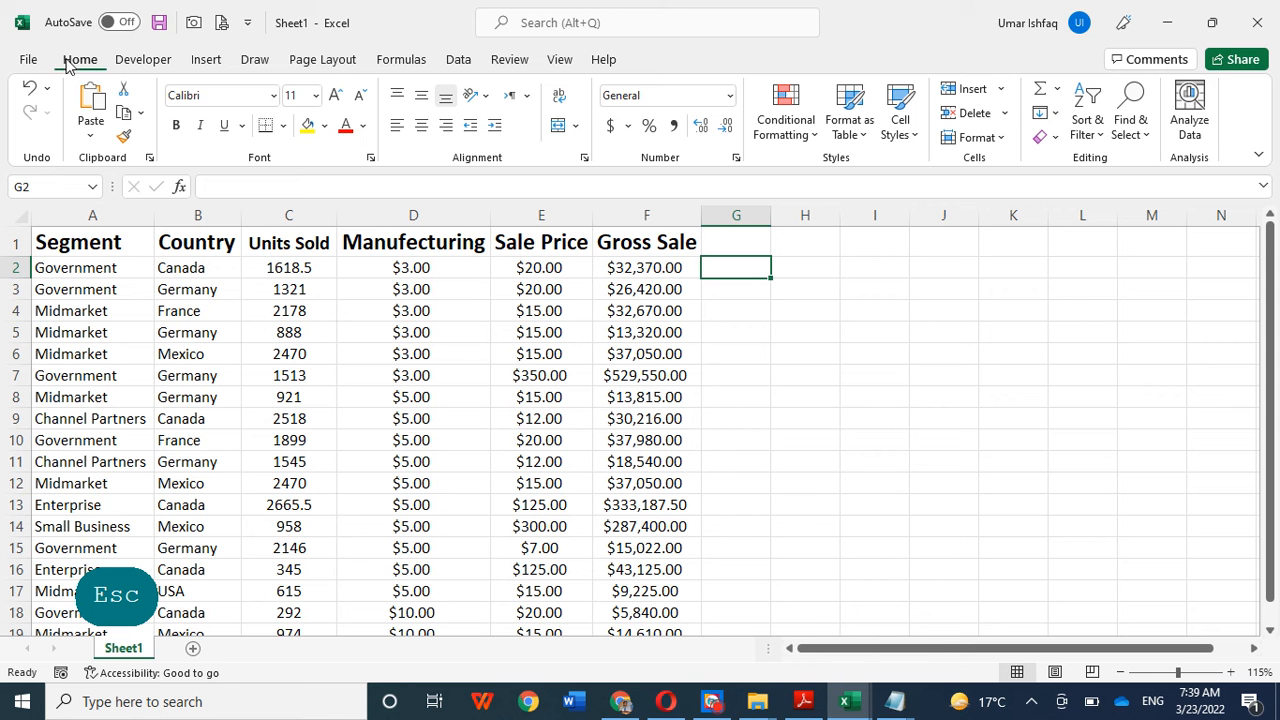
left_click(26, 60)
left_click(78, 301)
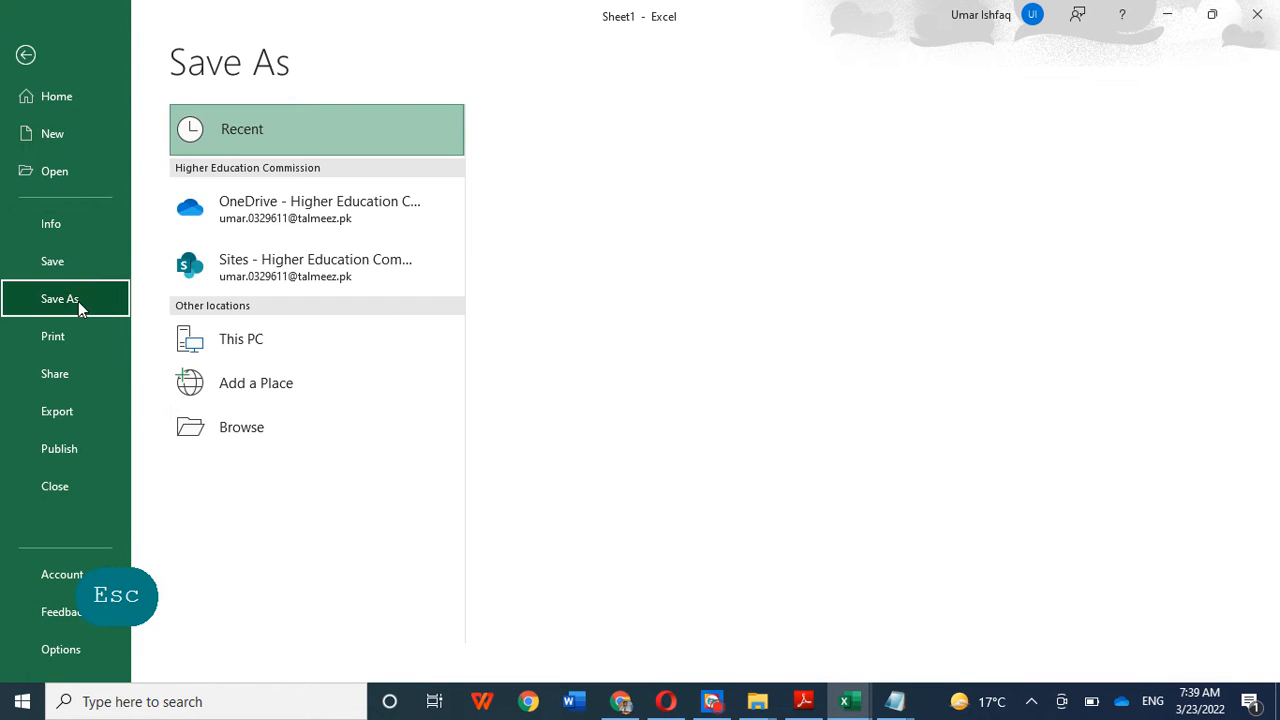
left_click(242, 429)
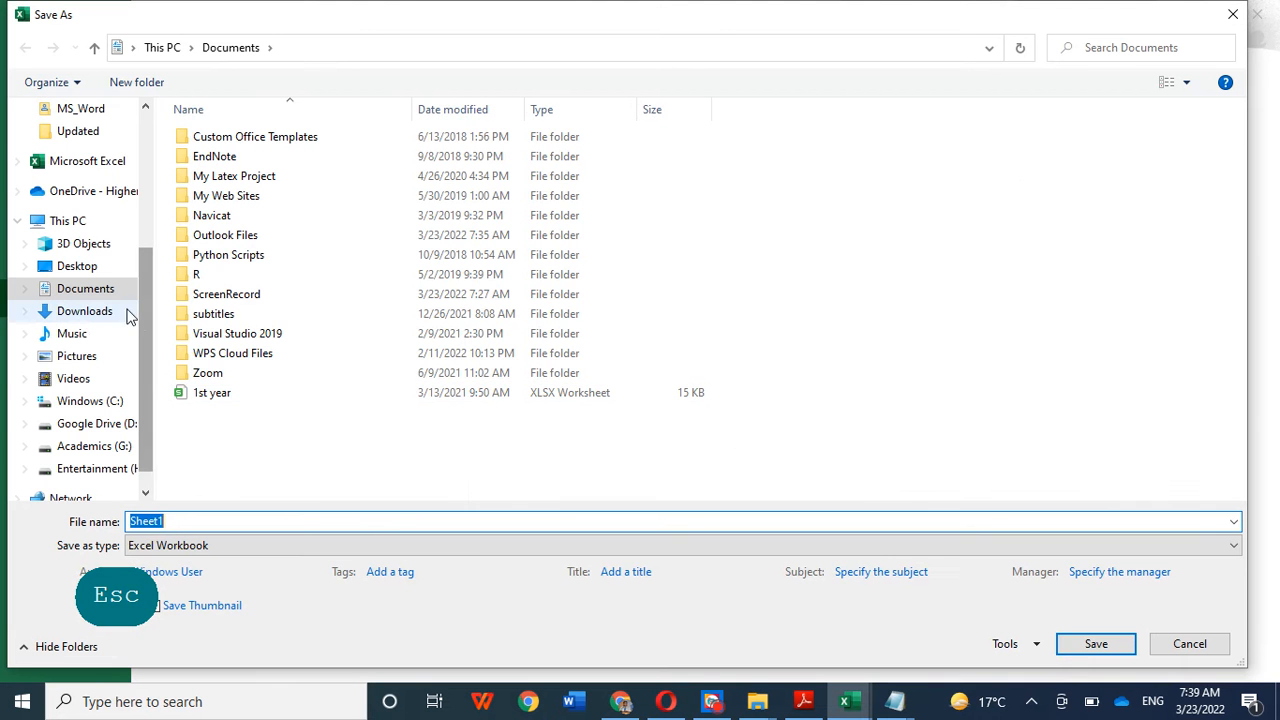
scroll(100, 390, "down", 1)
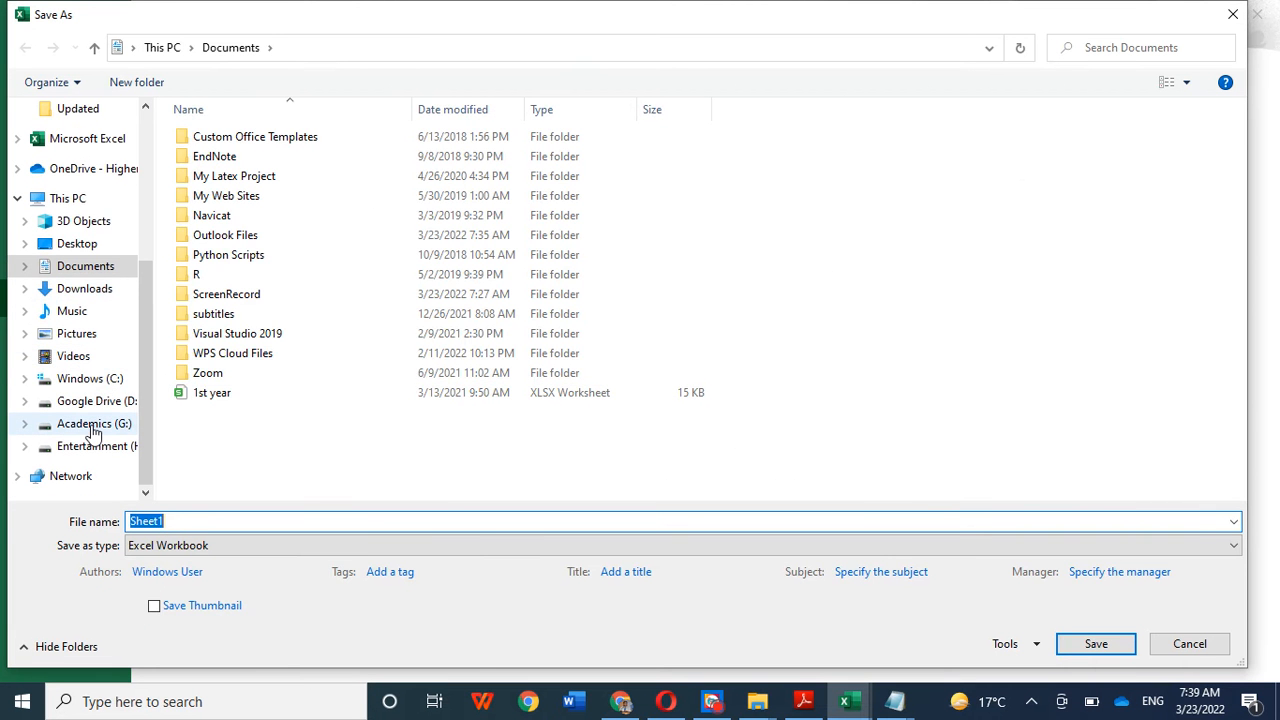
left_click(93, 425)
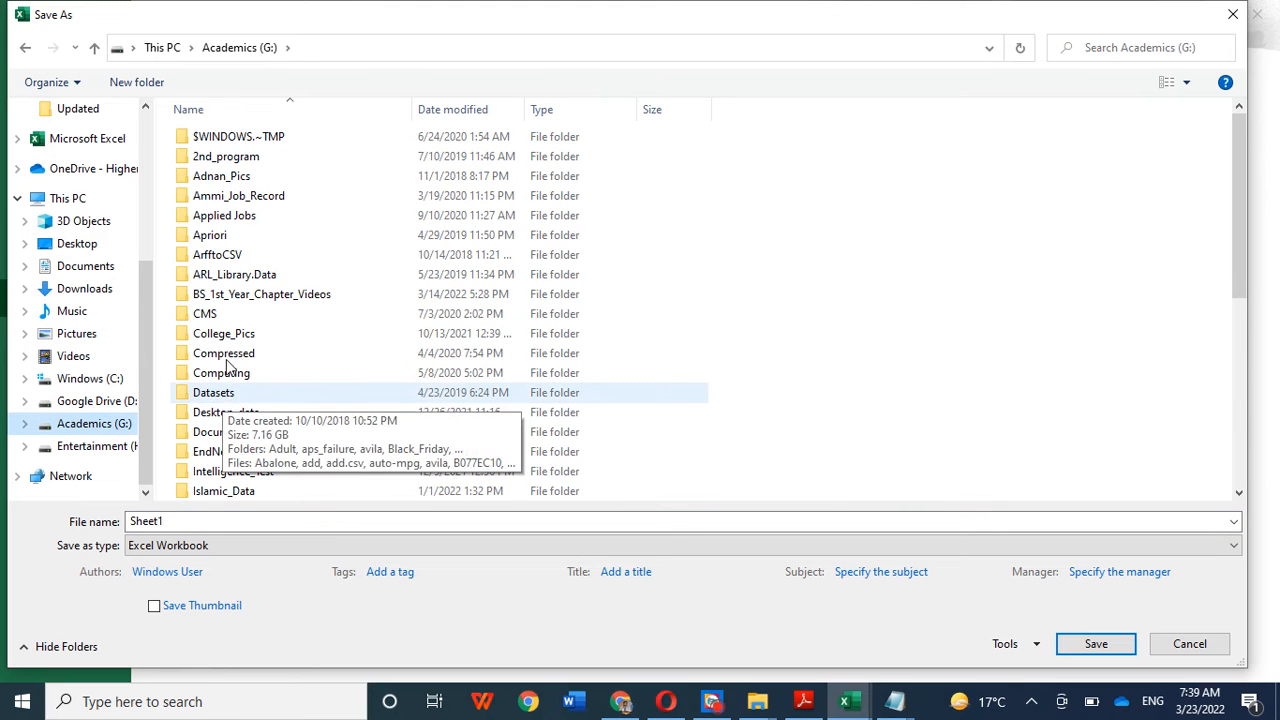
double_click(235, 294)
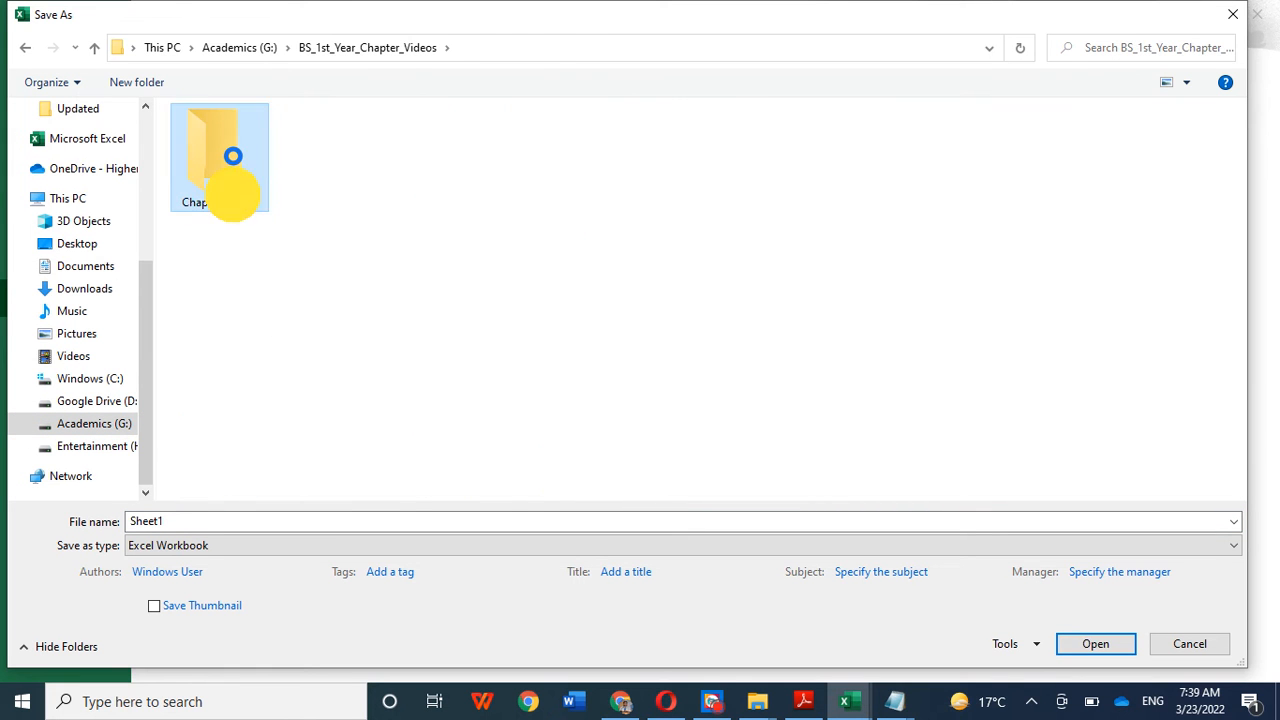
double_click(229, 177)
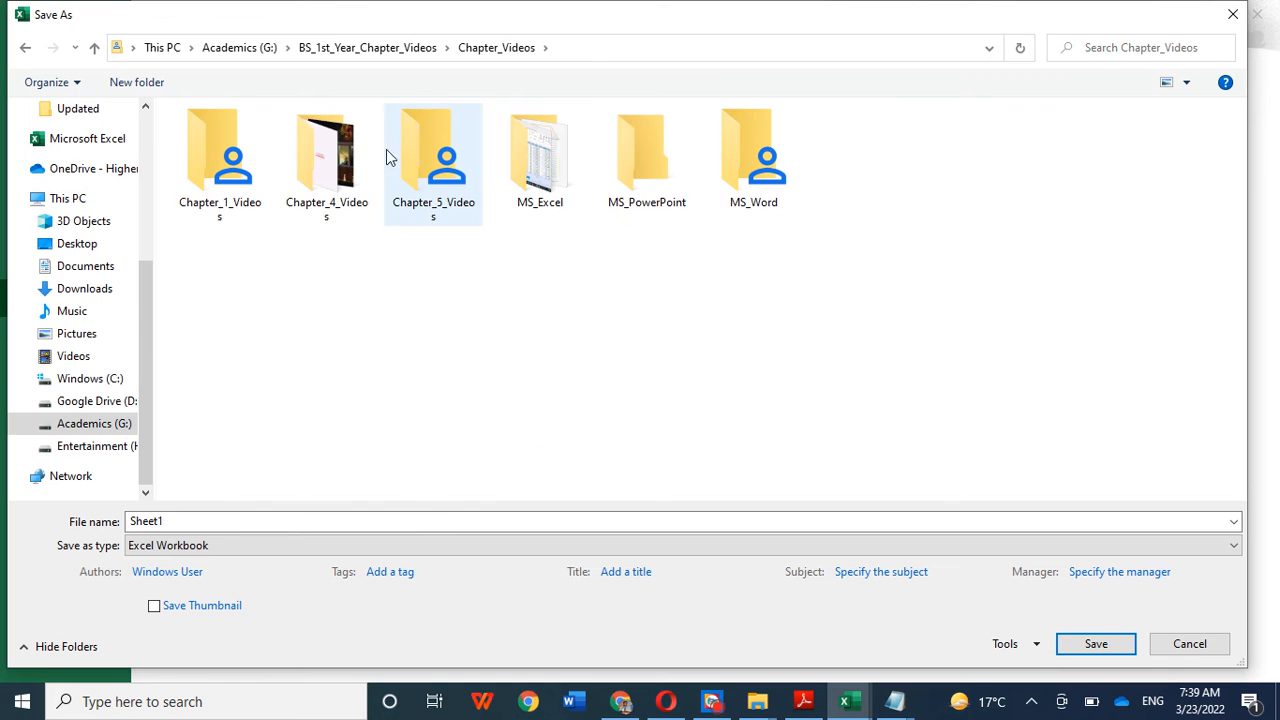
double_click(550, 160)
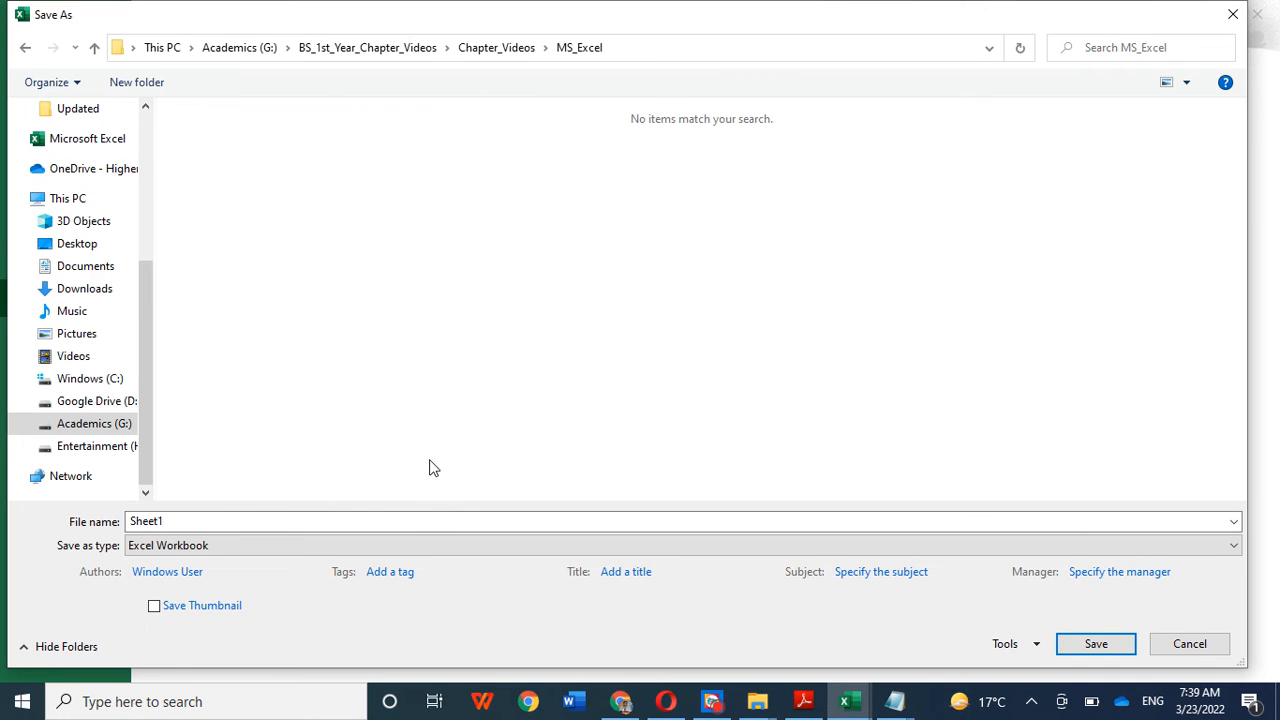
Name the file Practice_Exercise and save it as an Excel Workbook
double_click(150, 521)
type("Pracy")
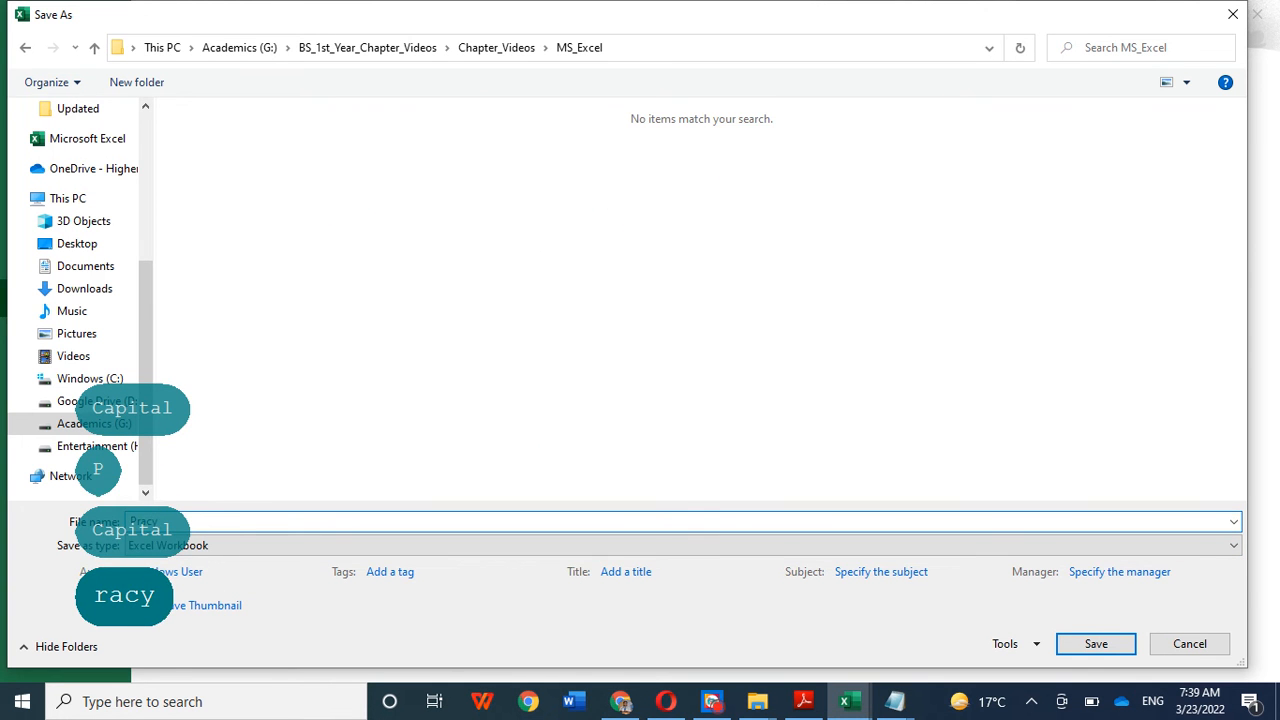
key("BackSpace")
type("tice")
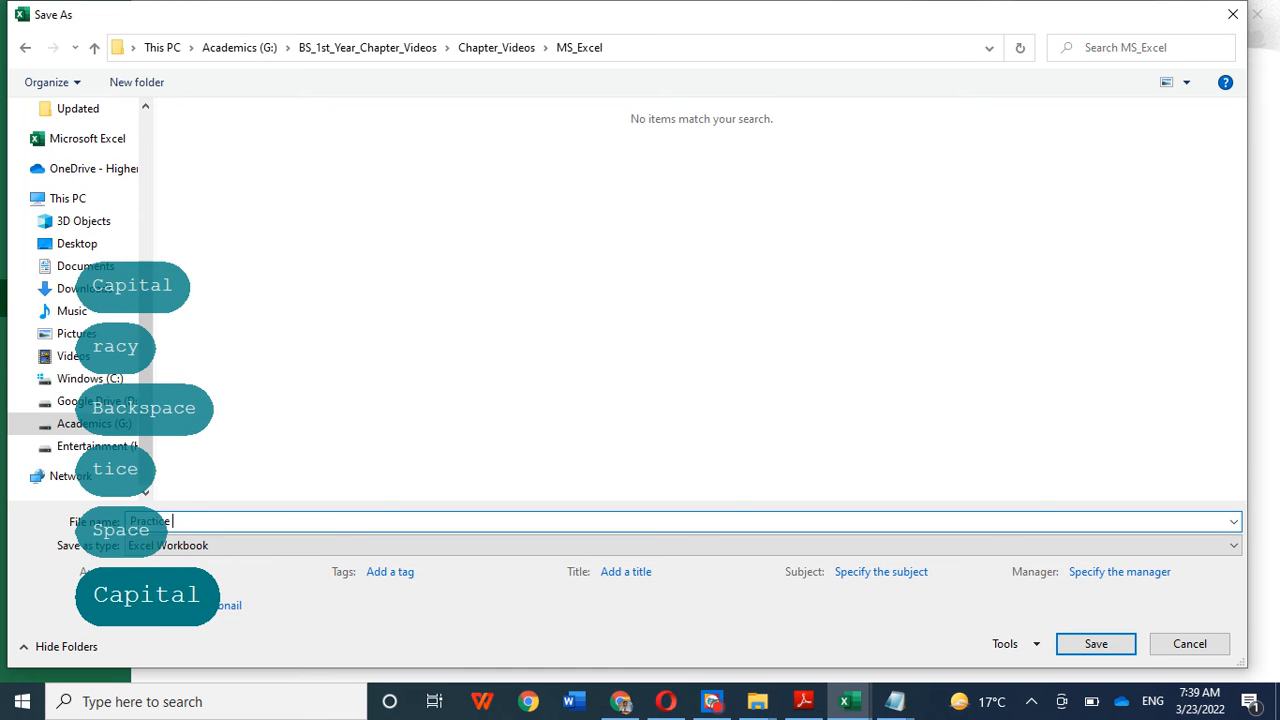
key("BackSpace")
type("_")
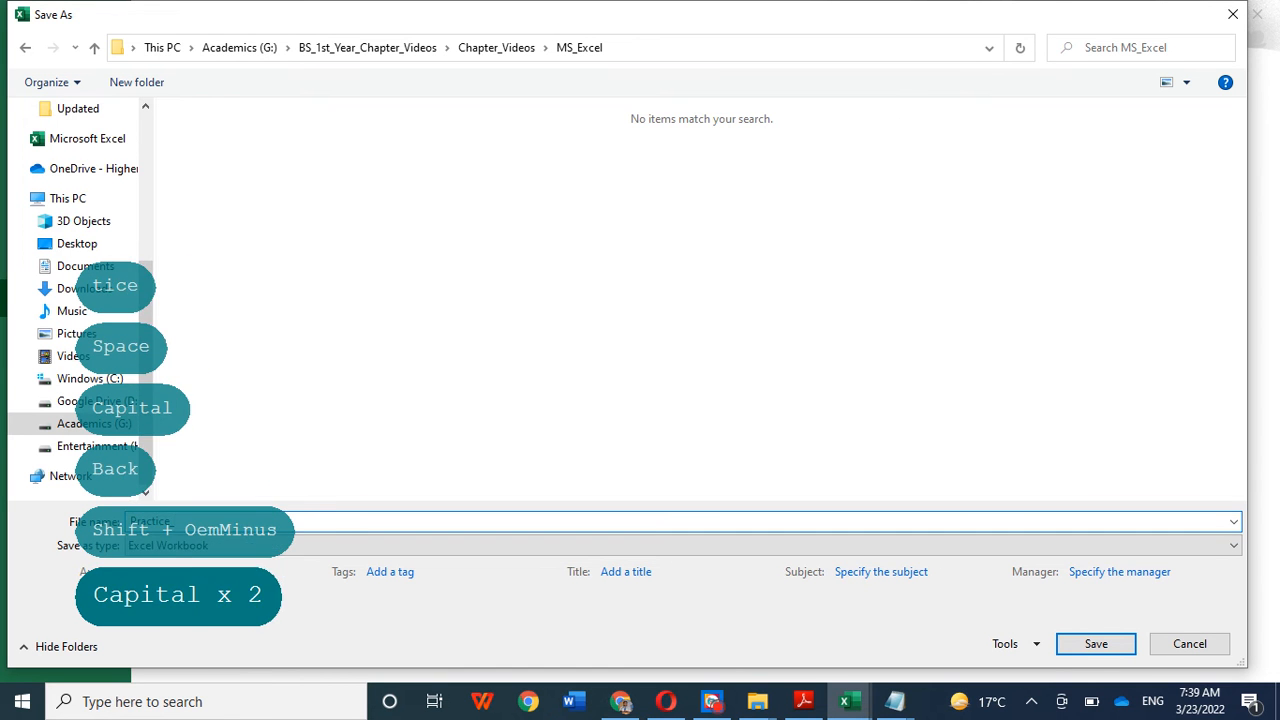
type("Exercise")
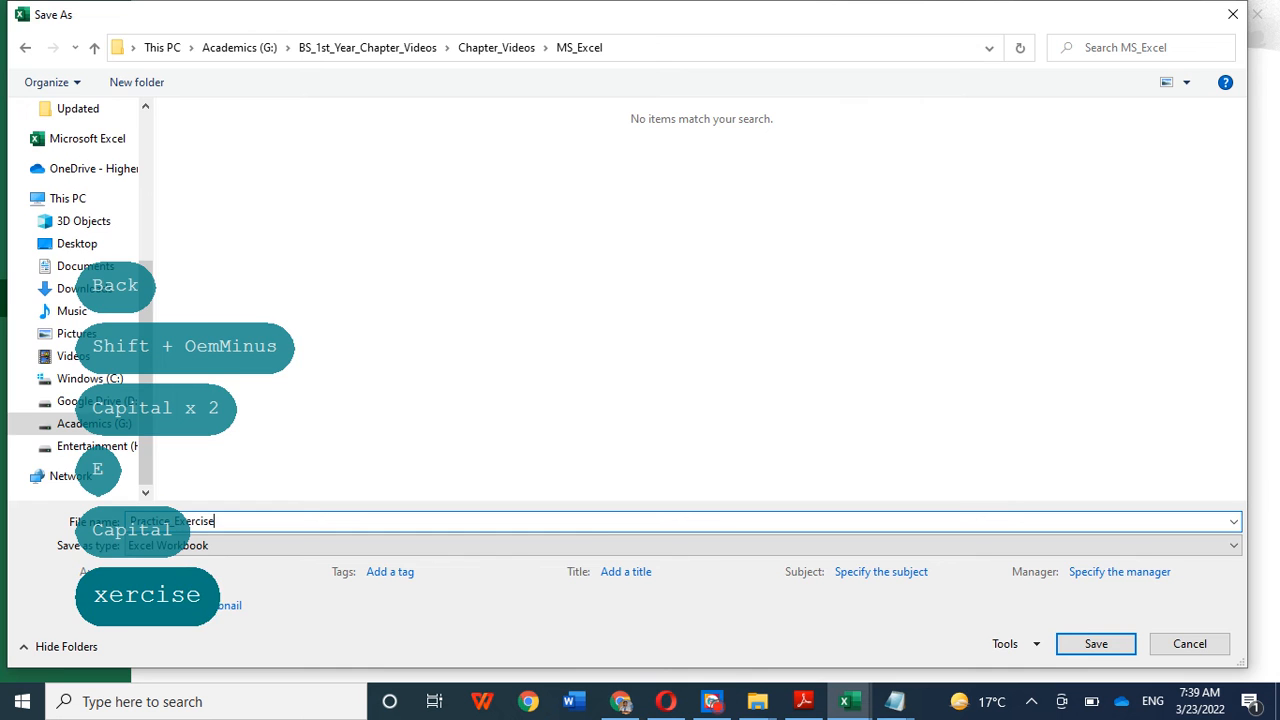
key("Return")
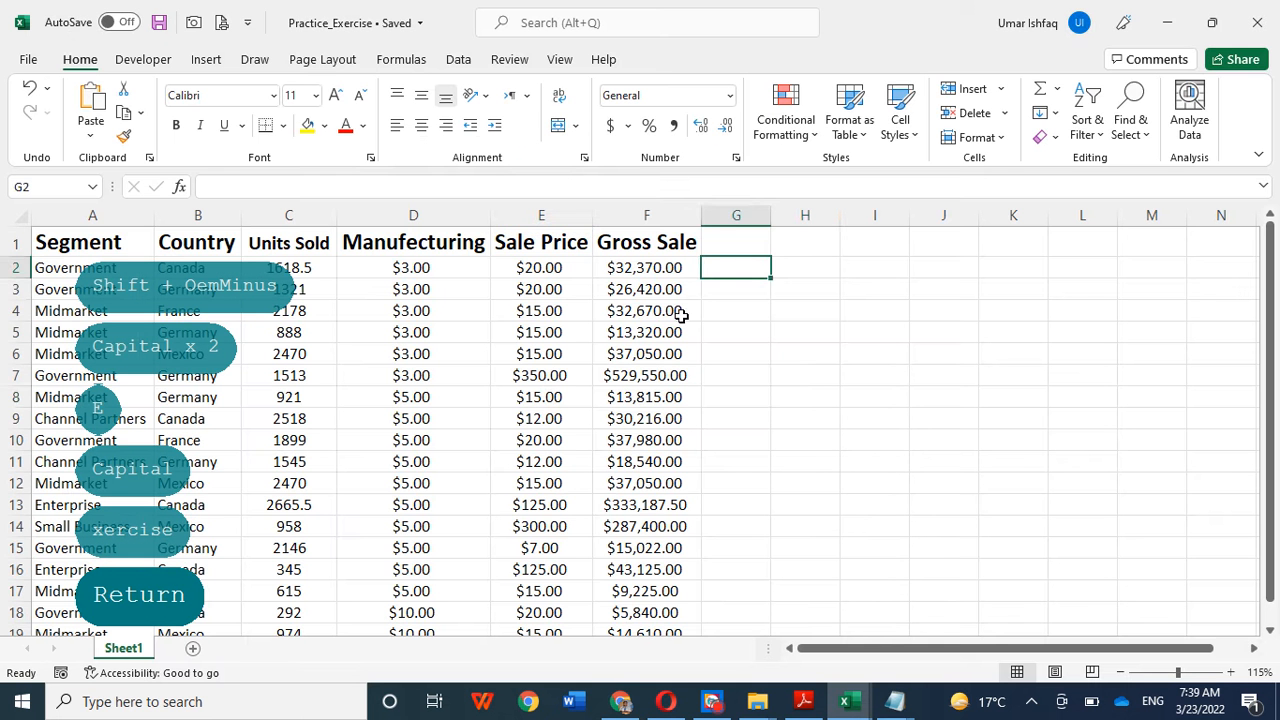
left_click(809, 400)
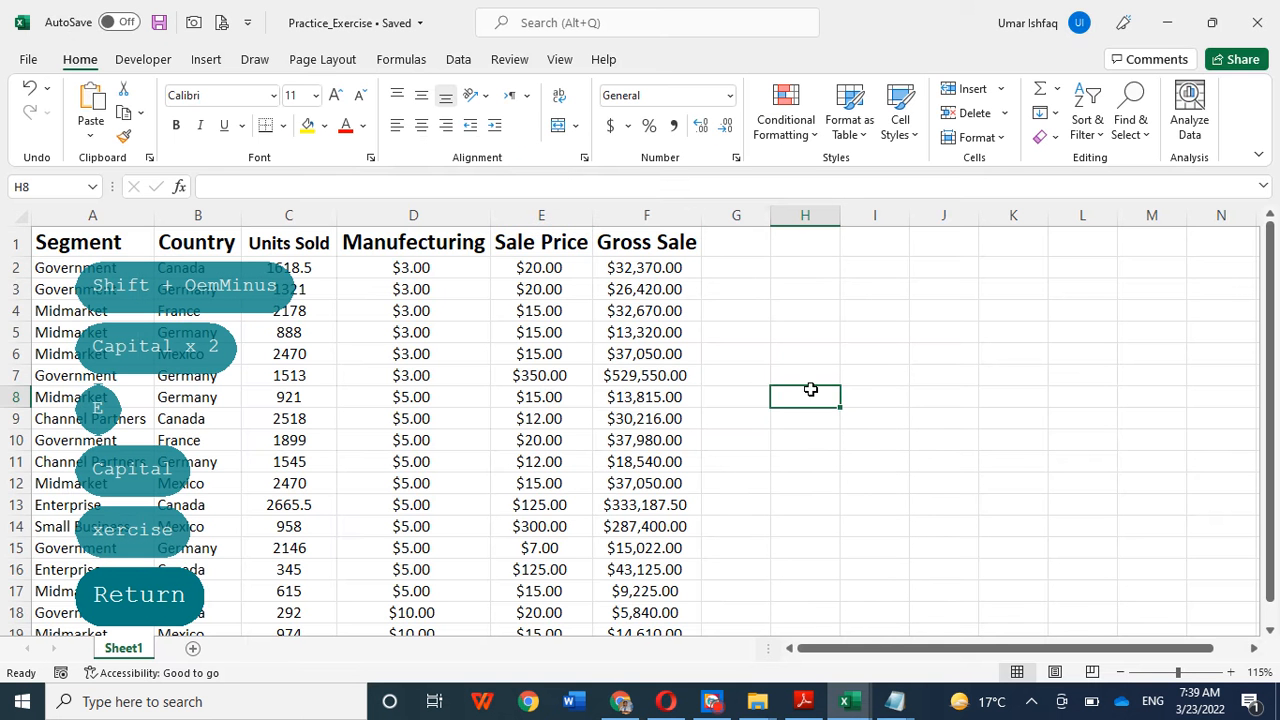
left_click(737, 274)
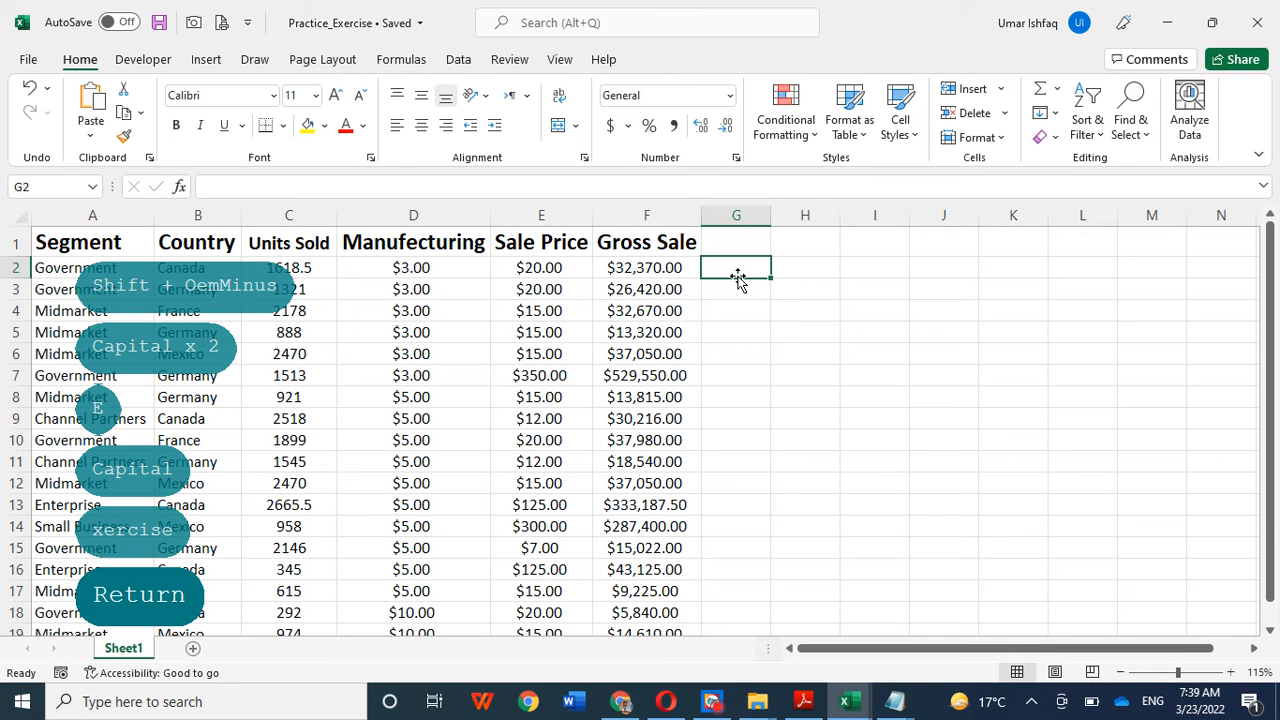
left_click(752, 338)
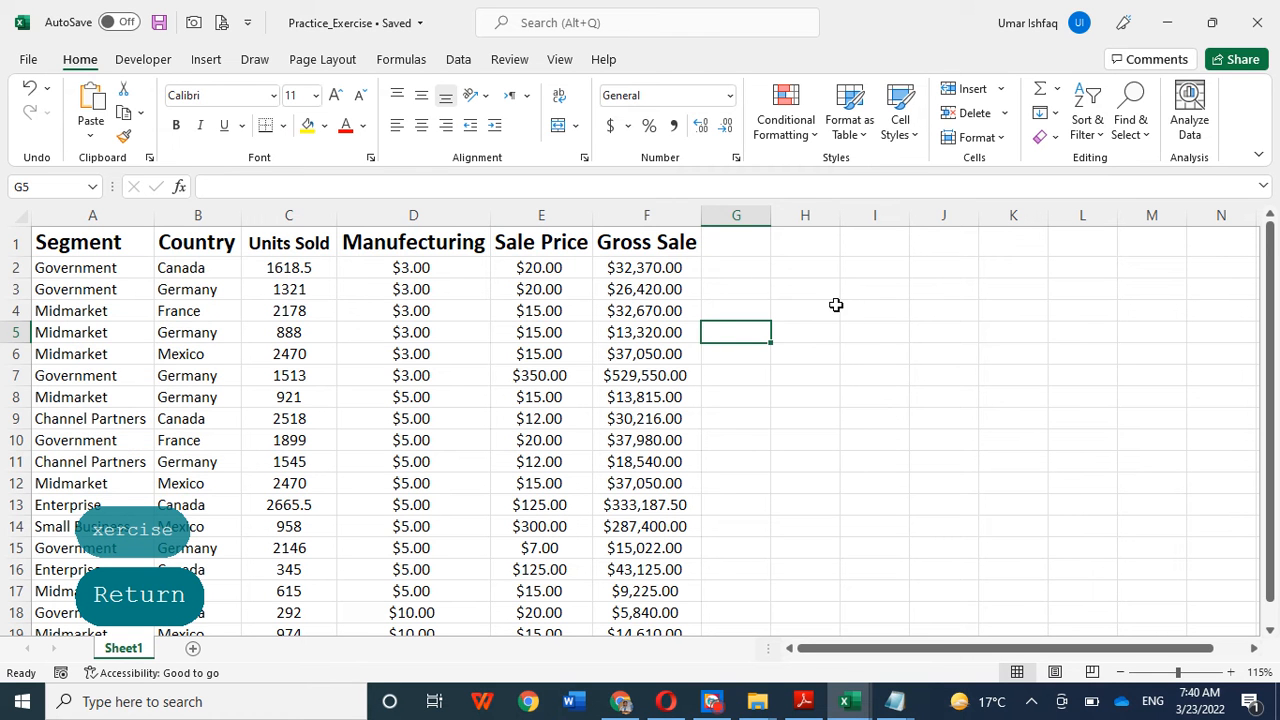
left_click(457, 268)
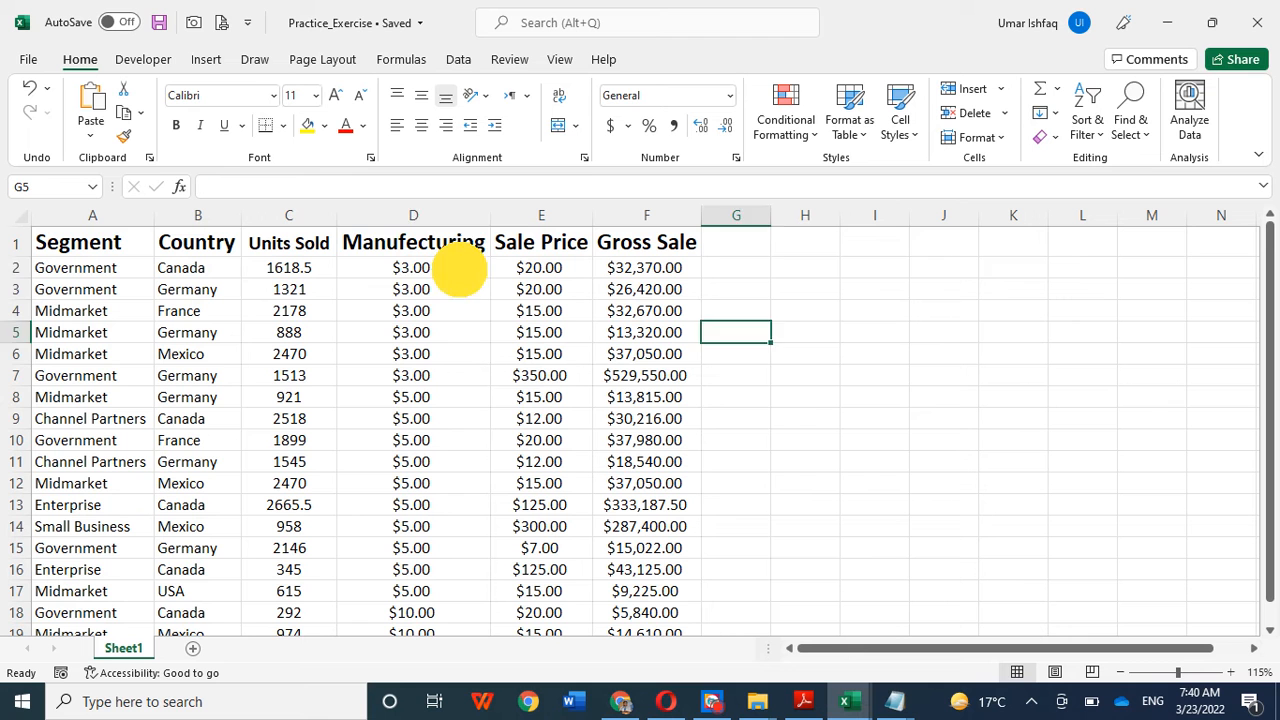
left_click(750, 269)
left_click(760, 397)
left_click(723, 285)
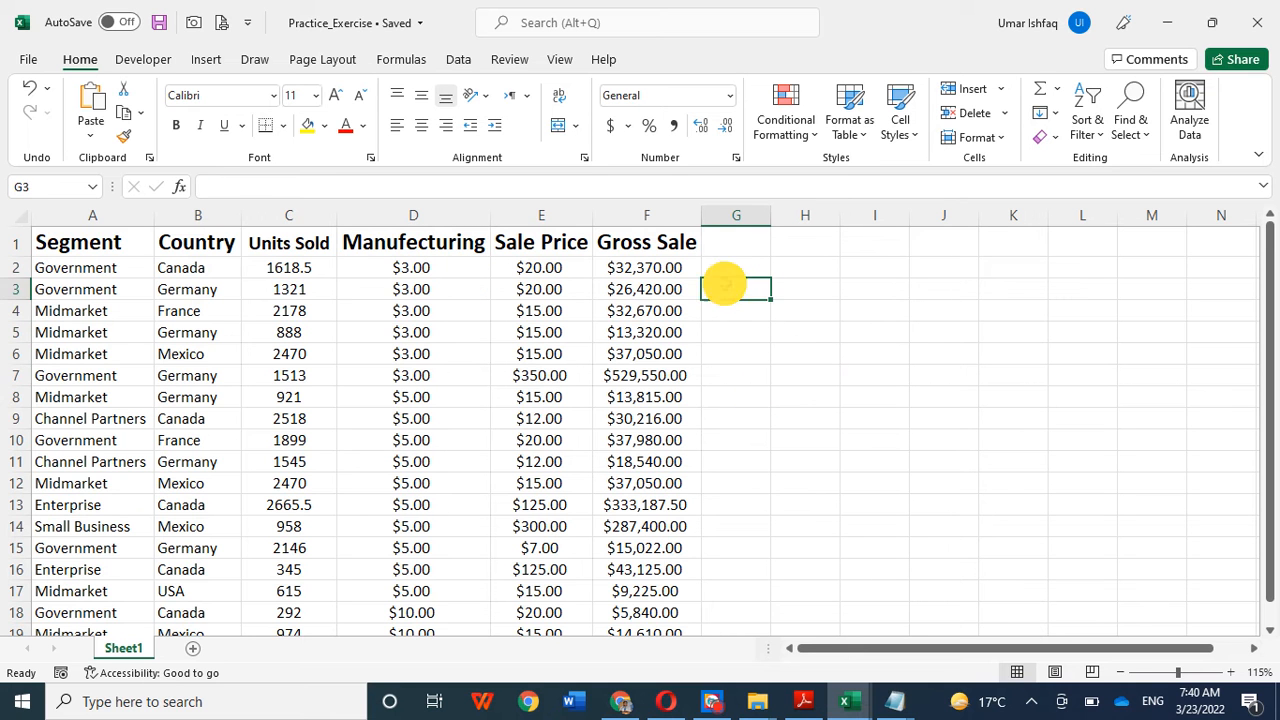
left_click(226, 312)
left_click(212, 289)
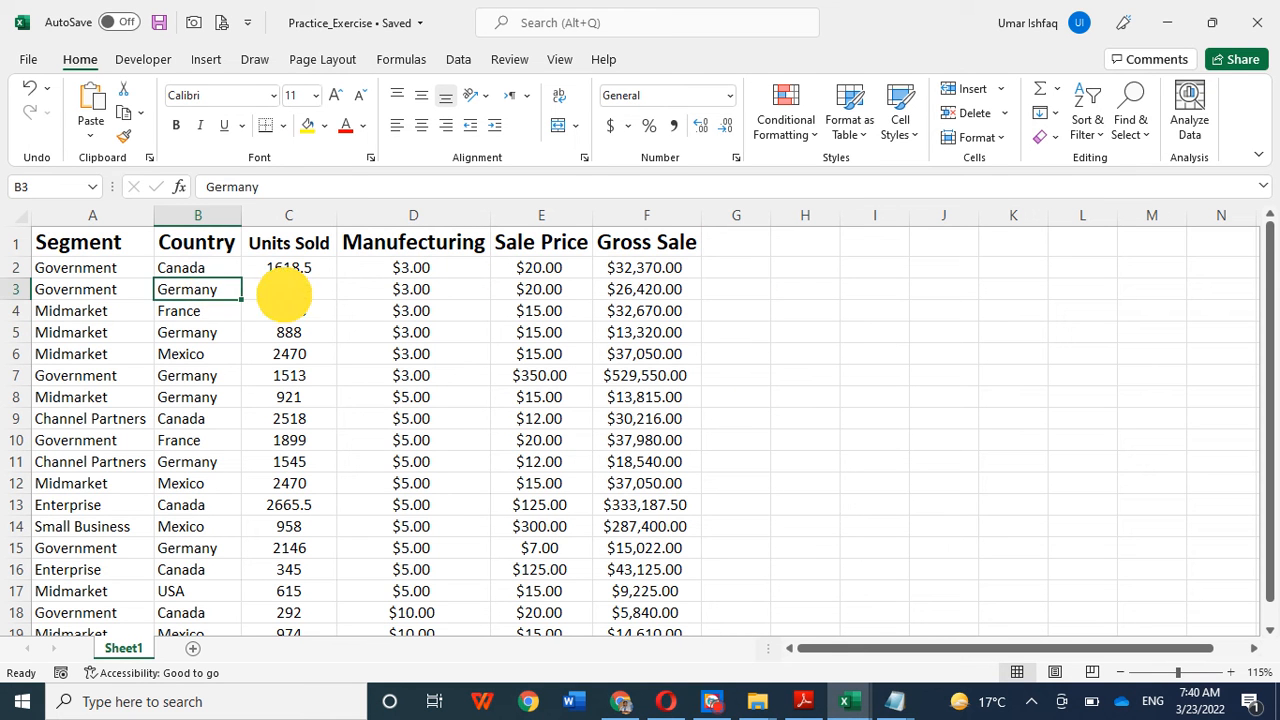
left_click(285, 293)
left_click(408, 289)
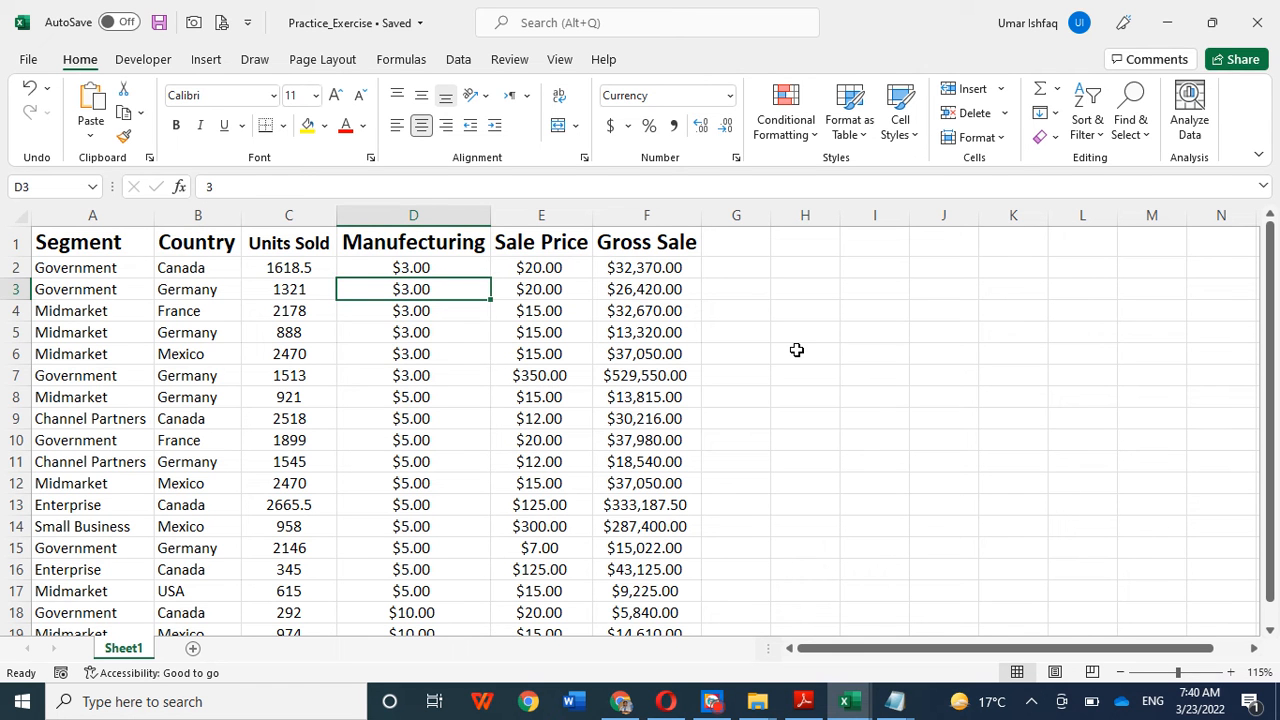
left_click(740, 290)
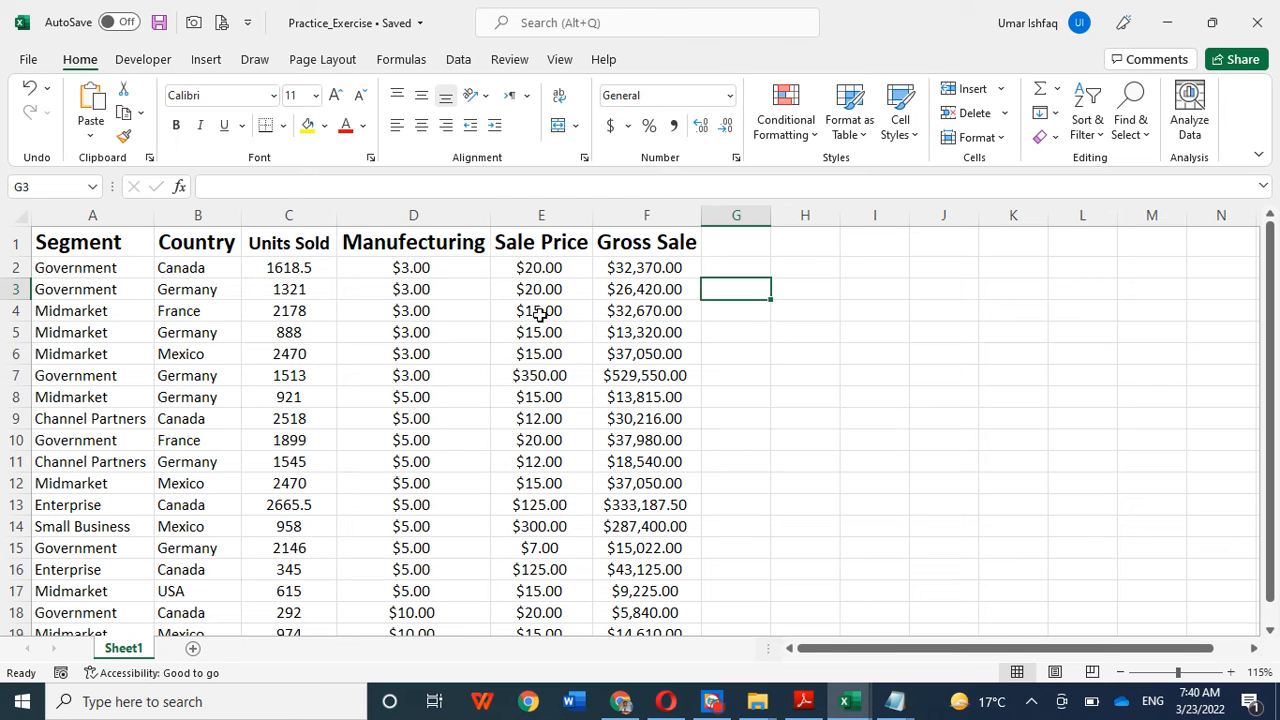
left_click(818, 433)
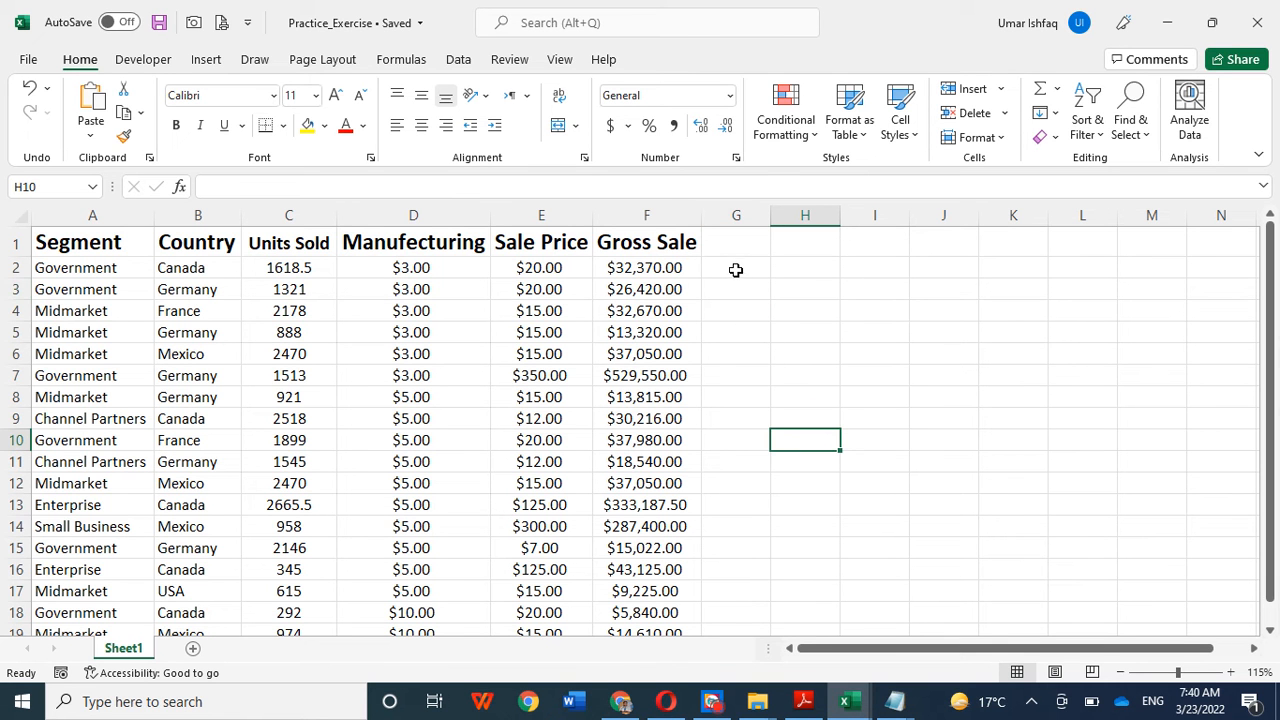
Begin a formula in cell G2, beside the first Gross Sale value, by entering an equals sign
left_click(735, 270)
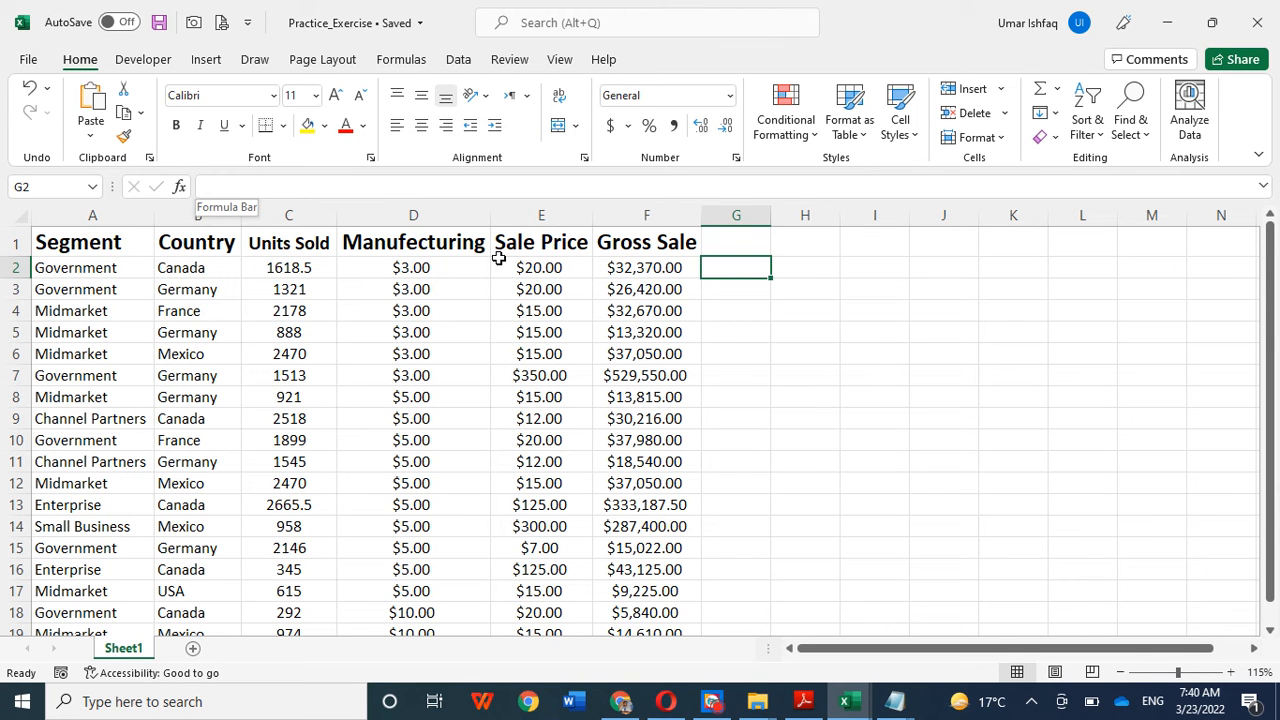
left_click(731, 269)
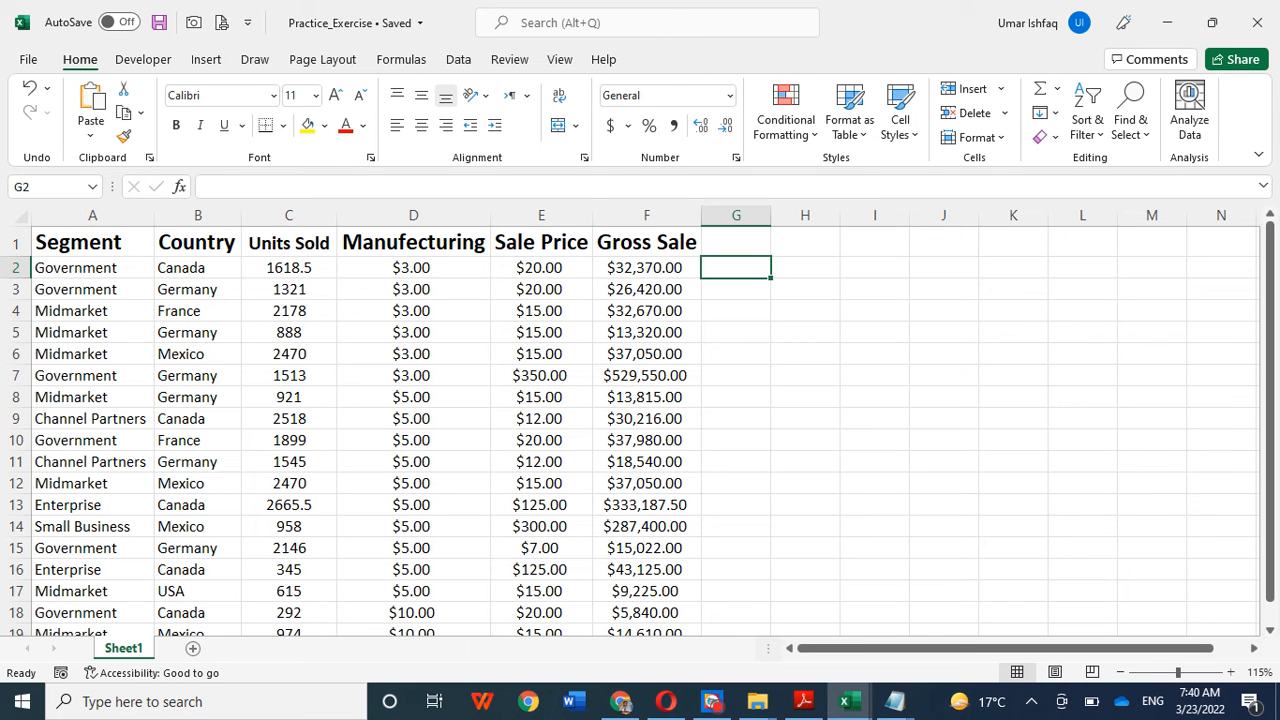
left_click(210, 187)
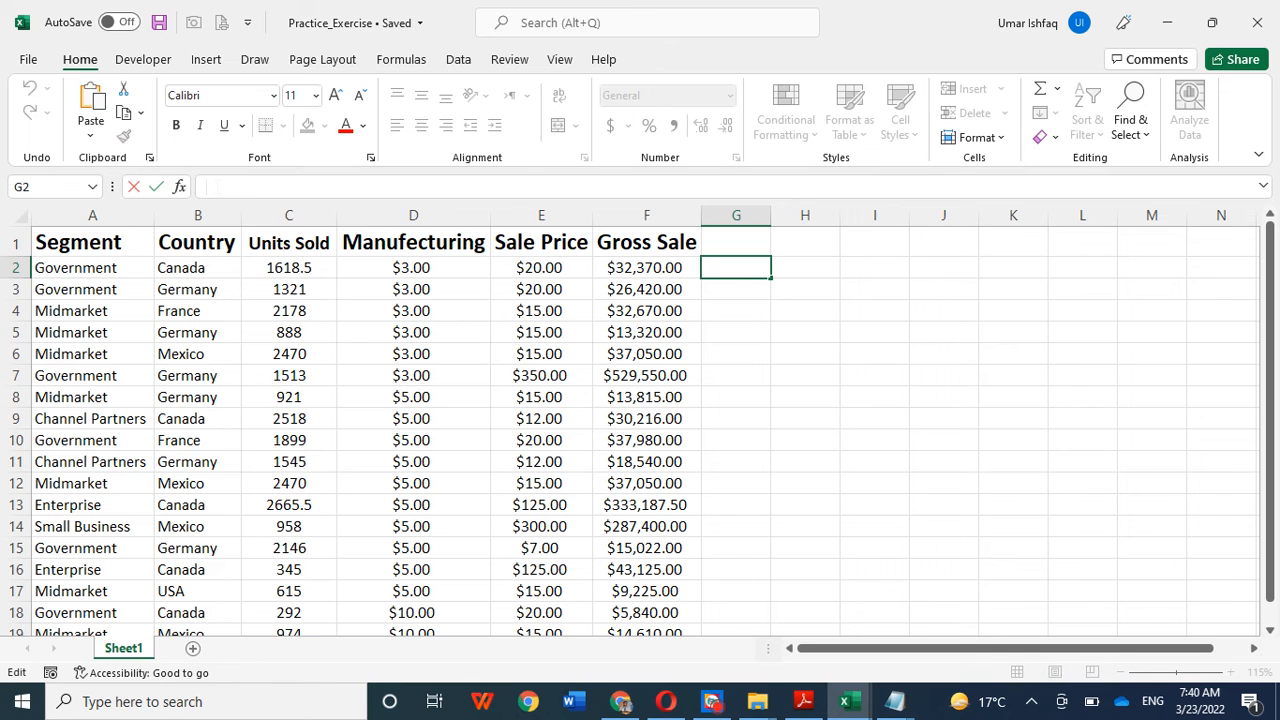
type("=")
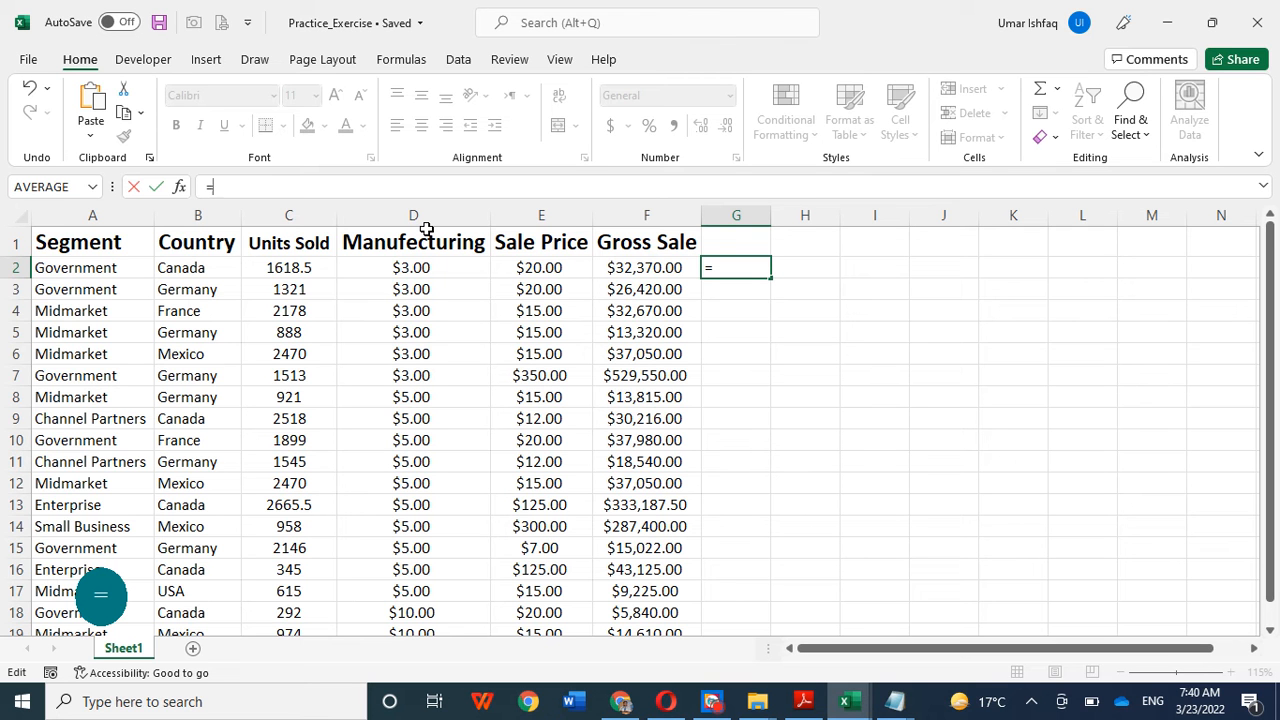
Examine which functions AutoSum offers for the formula in cell G2
left_click(400, 60)
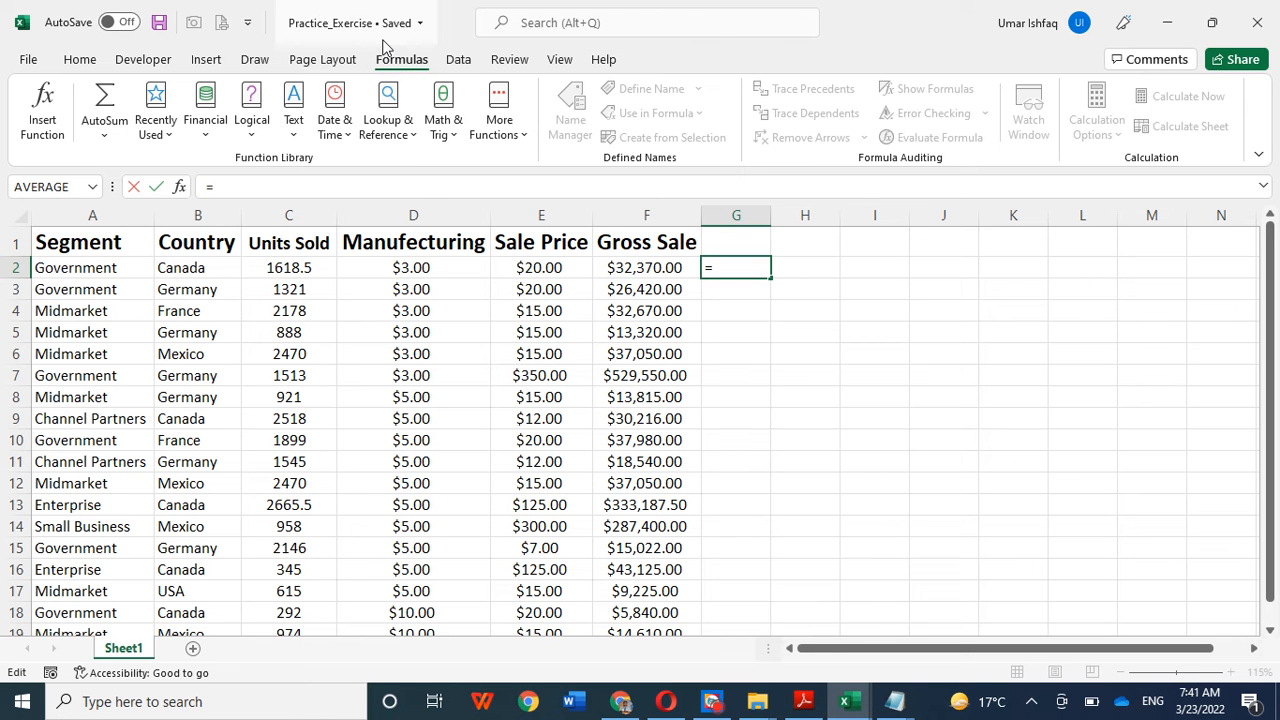
left_click(100, 140)
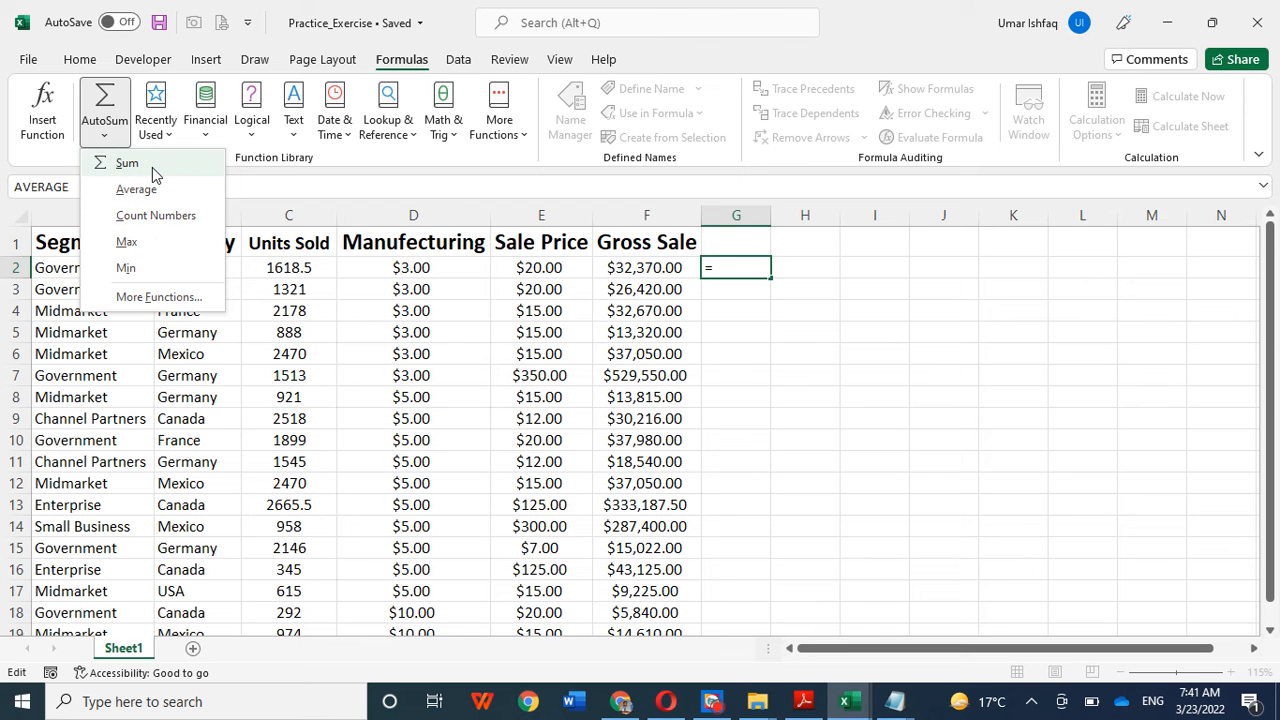
key("Escape")
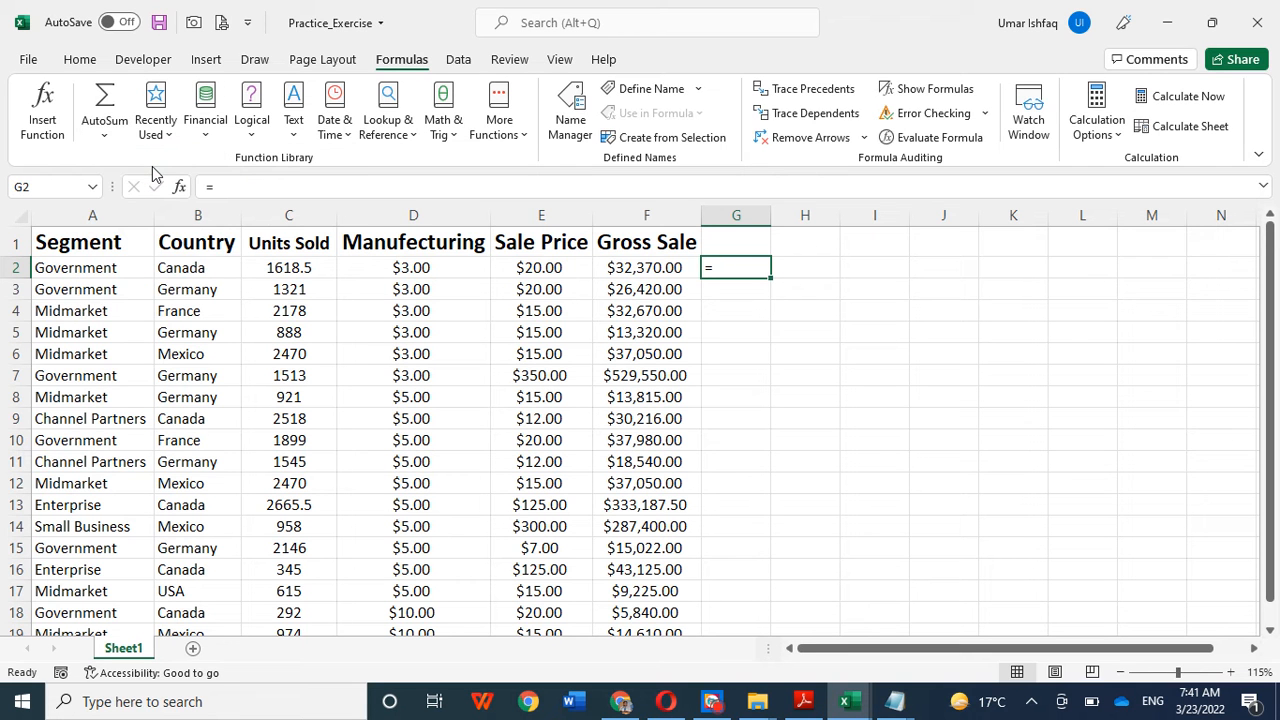
left_click(220, 187)
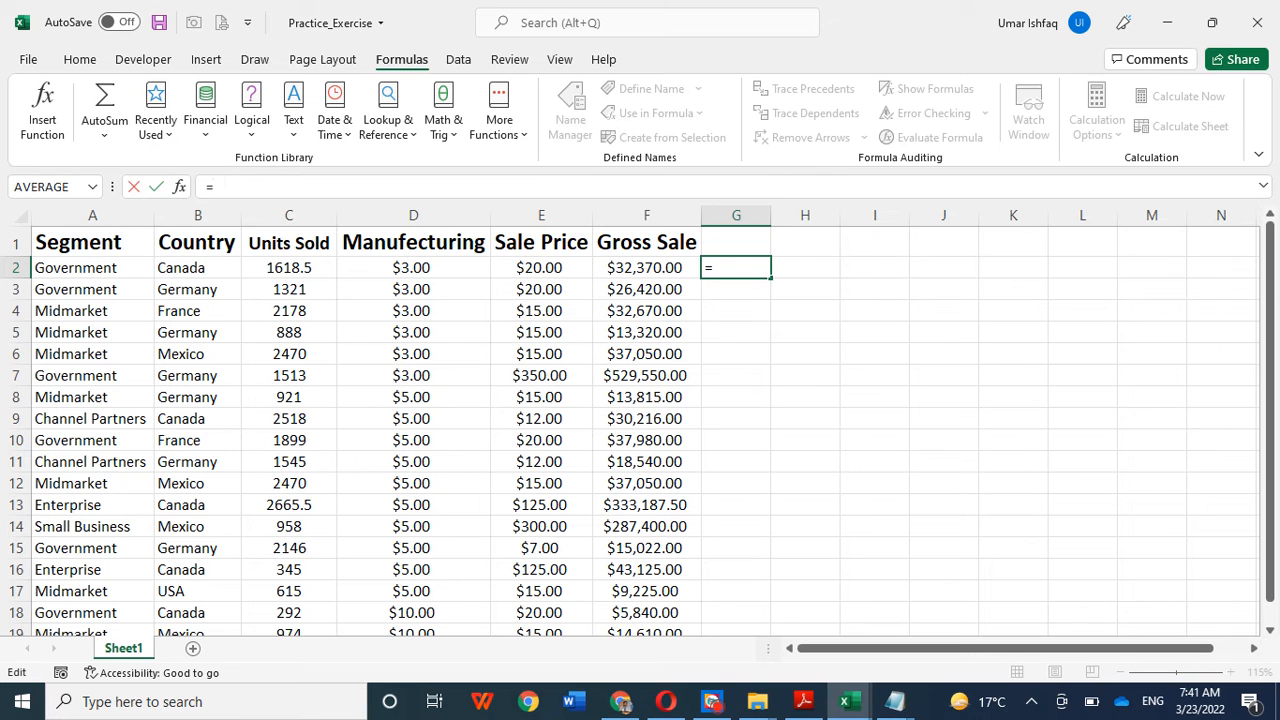
left_click(113, 136)
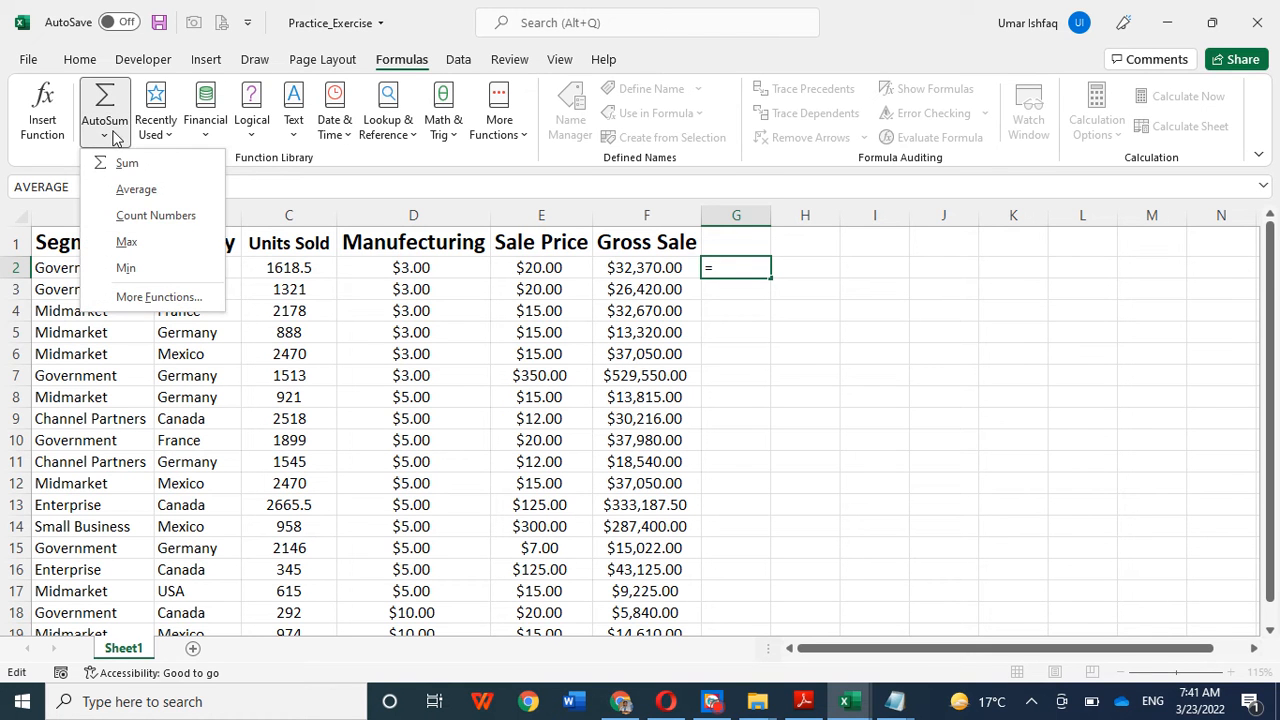
key("Escape")
left_click(912, 438)
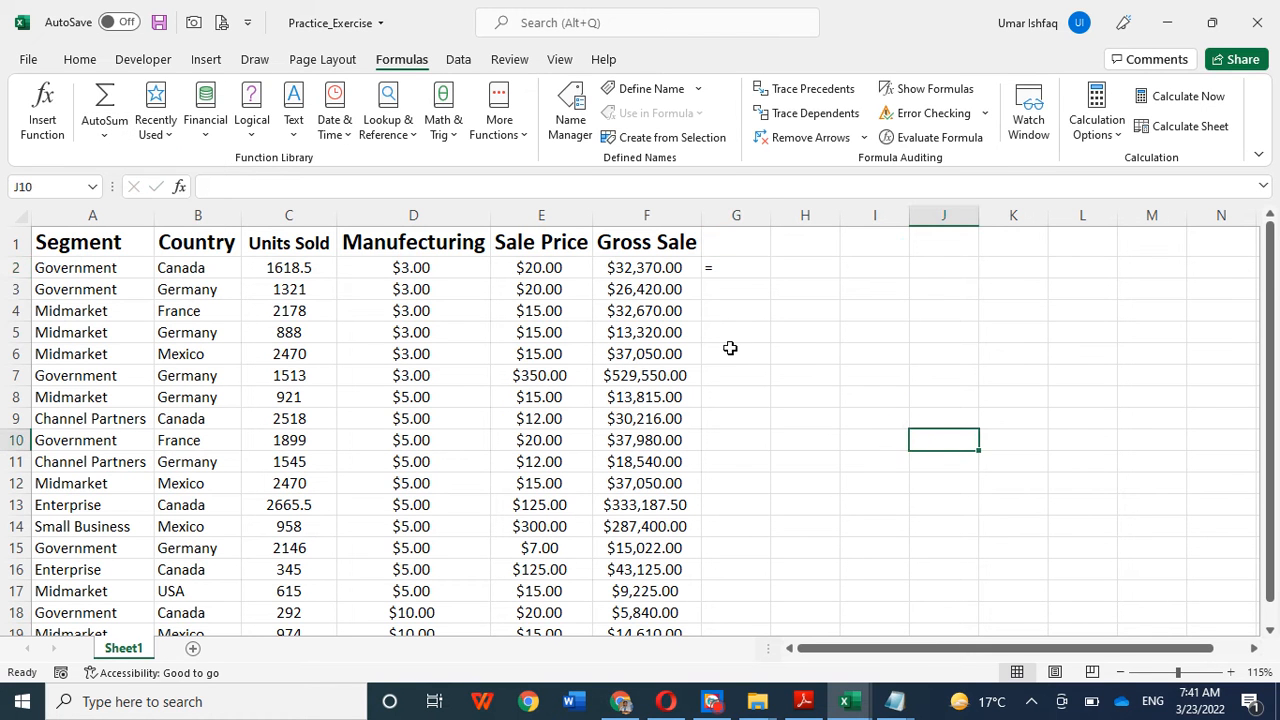
Clear the equals sign from cell G2, leaving the cell beside the first Gross Sale value empty
left_click(730, 267)
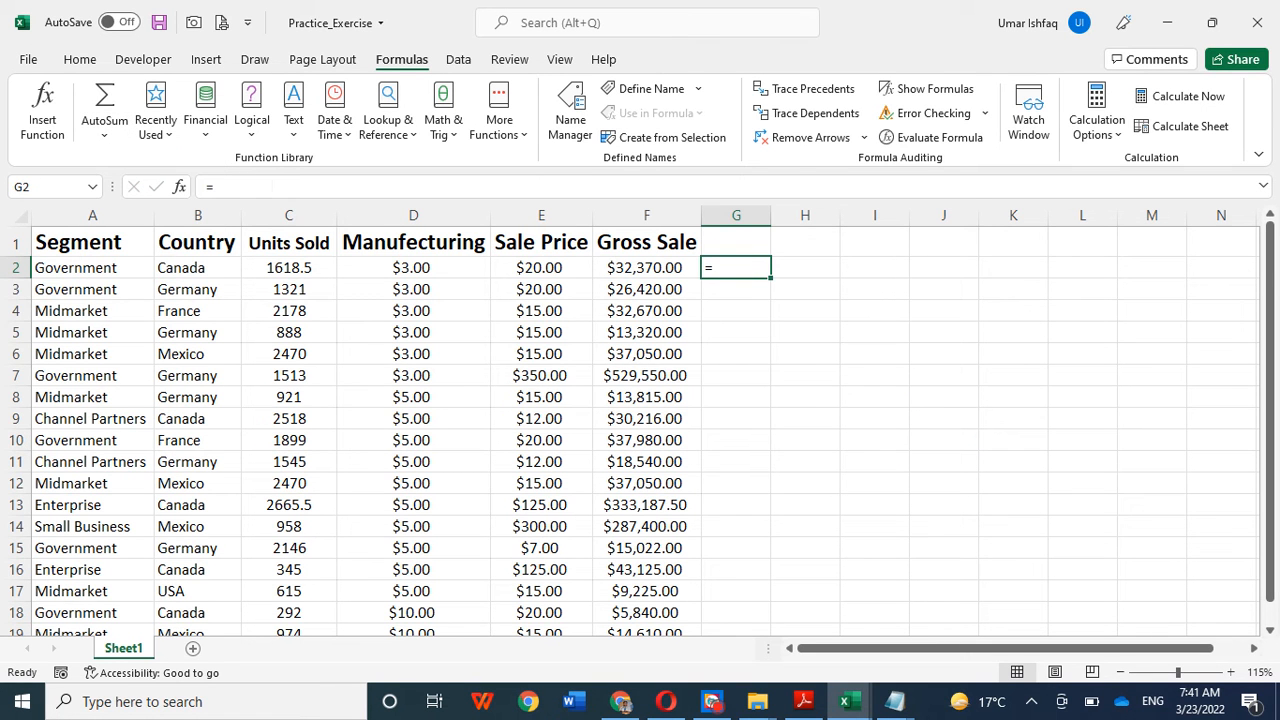
left_click(240, 187)
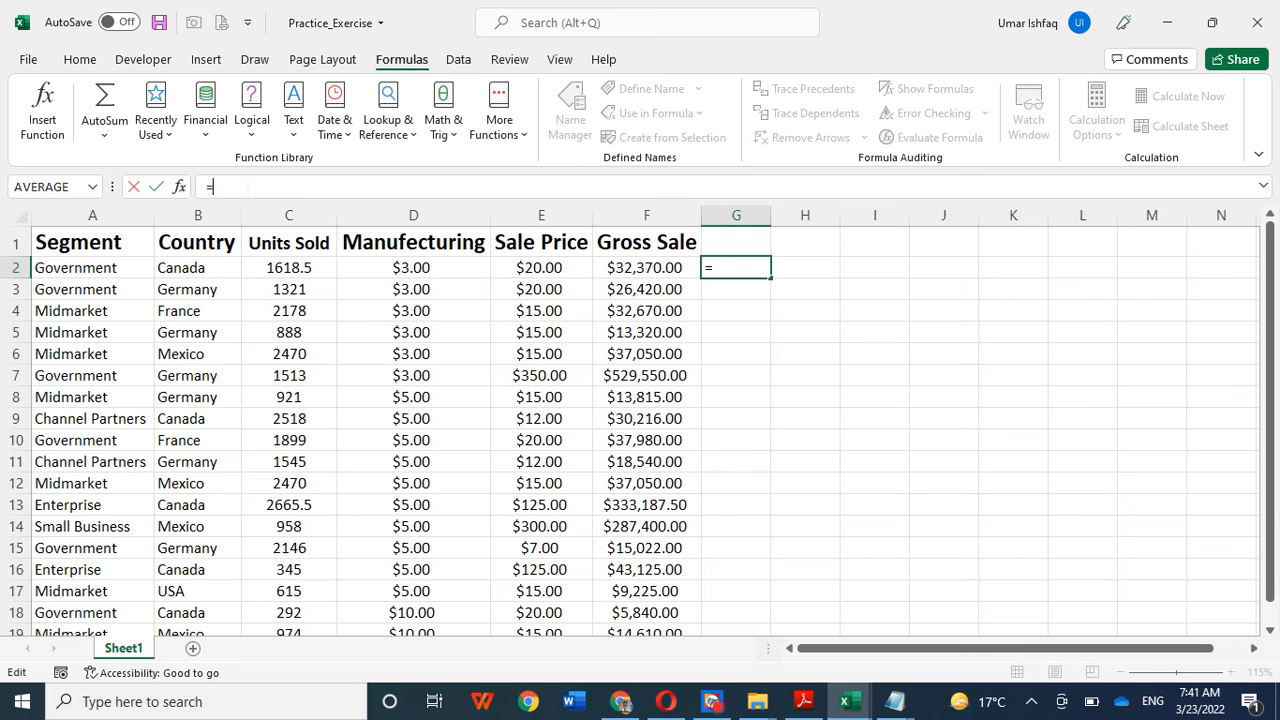
key("BackSpace")
left_click(810, 420)
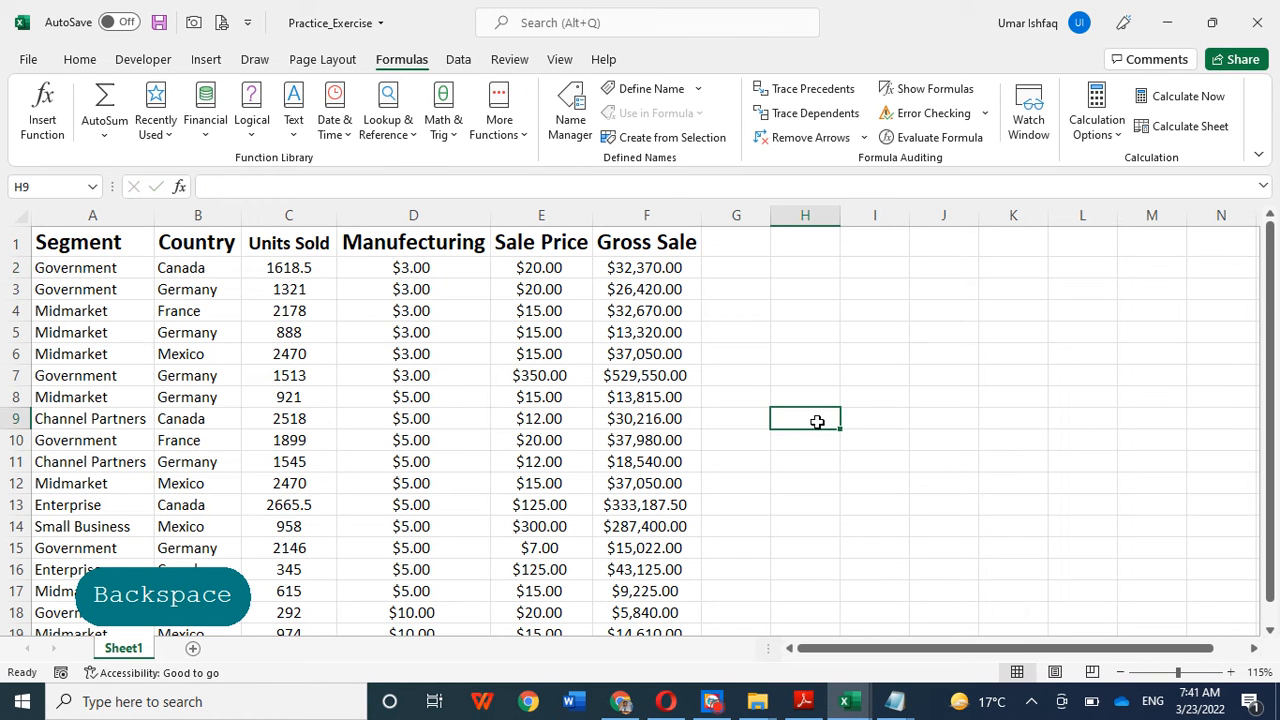
Total the Units Sold values in C2:C19 with the AutoSum Sum function
left_click(280, 270)
left_click_drag(289, 312, 289, 582)
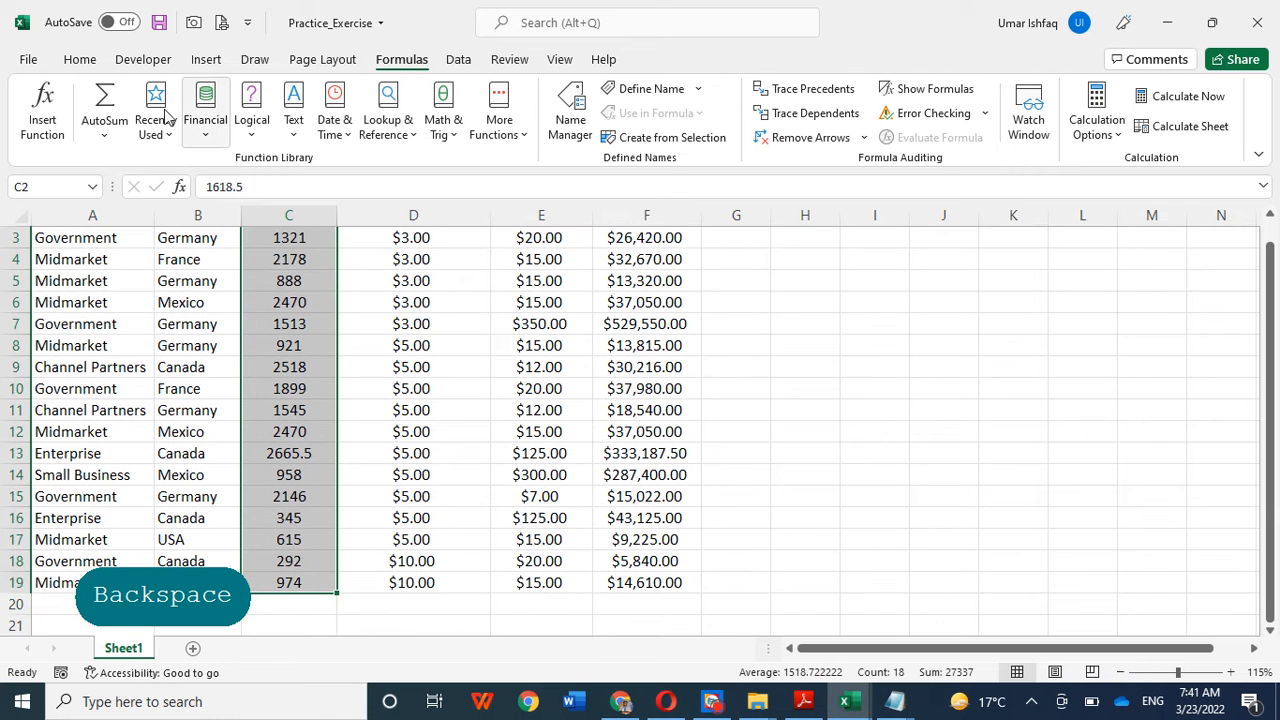
left_click(104, 138)
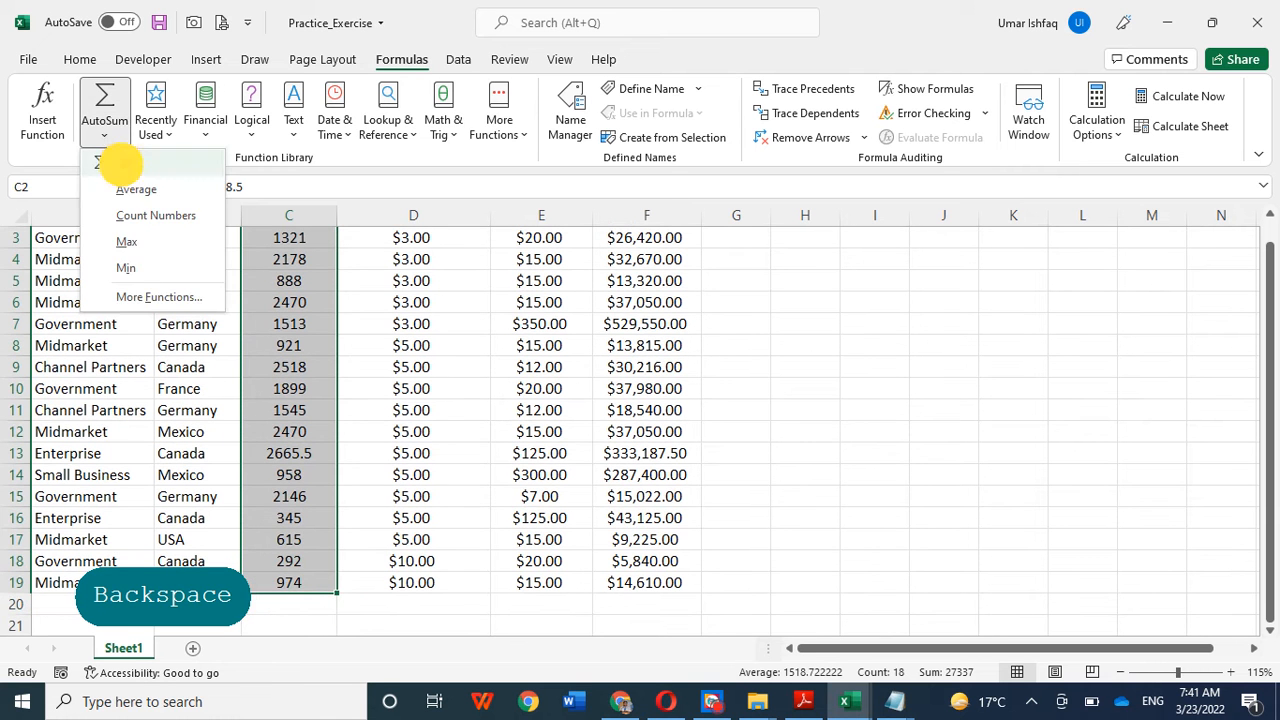
left_click(115, 163)
scroll(367, 597, "down", 2)
left_click(310, 585)
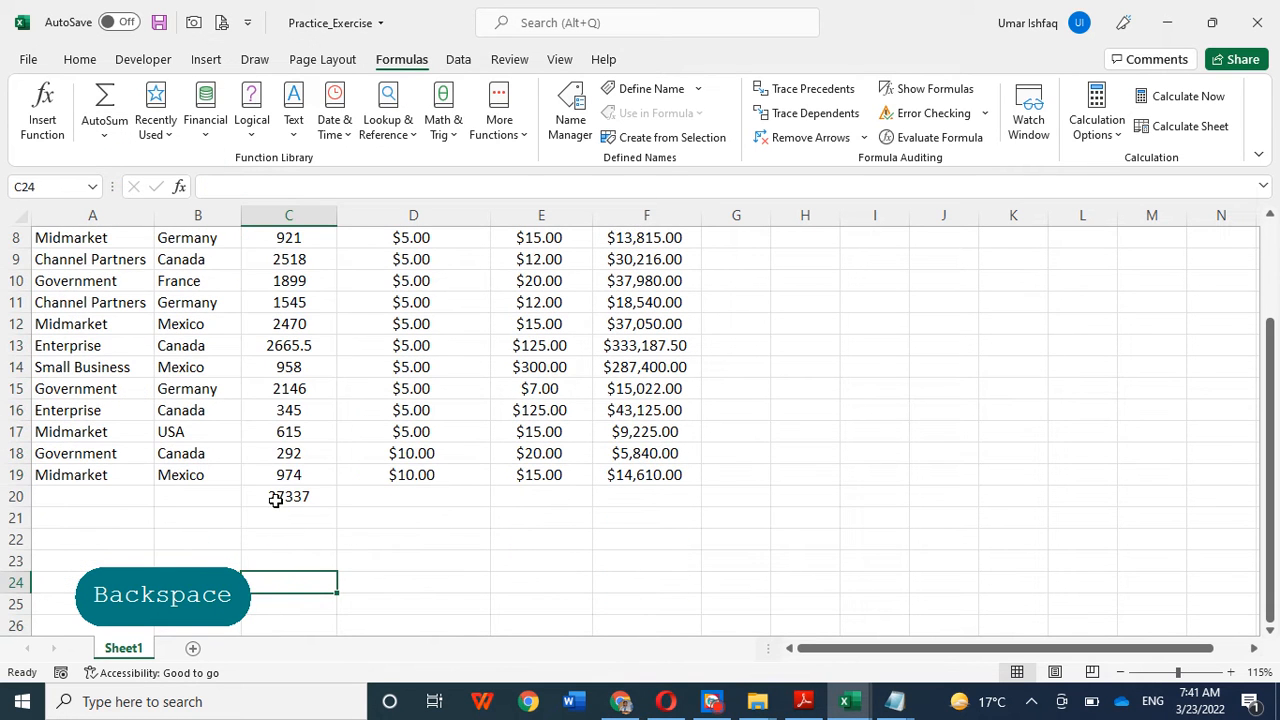
Check the total in C20 against the Units Sold range C2:C19, and delete that total
left_click(274, 497)
scroll(305, 463, "up", 3)
left_click_drag(288, 268, 295, 580)
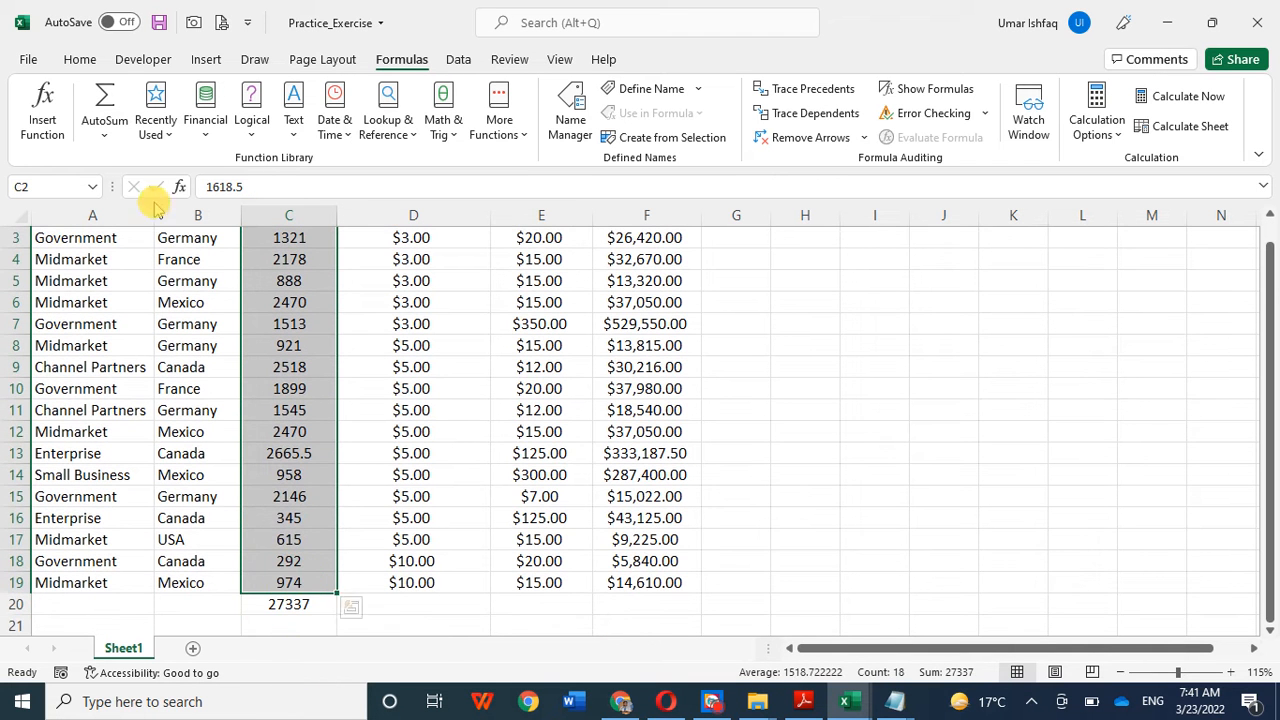
scroll(313, 485, "down", 1)
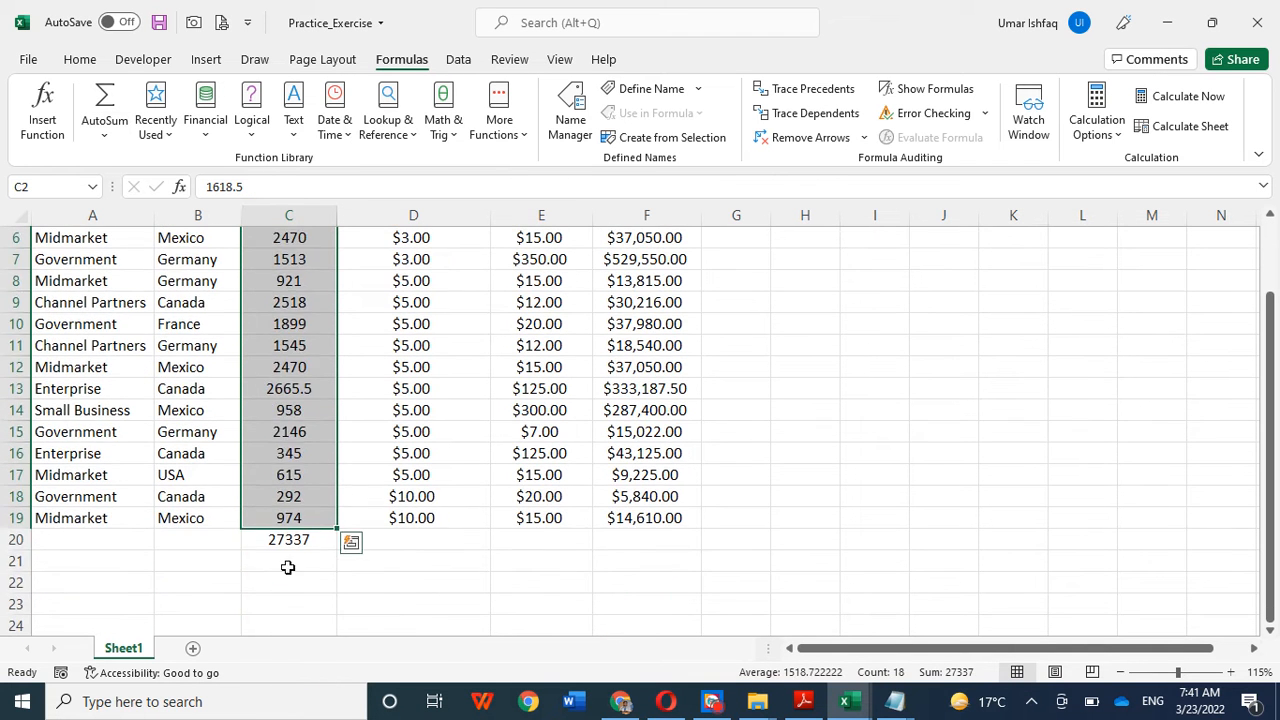
left_click(256, 539)
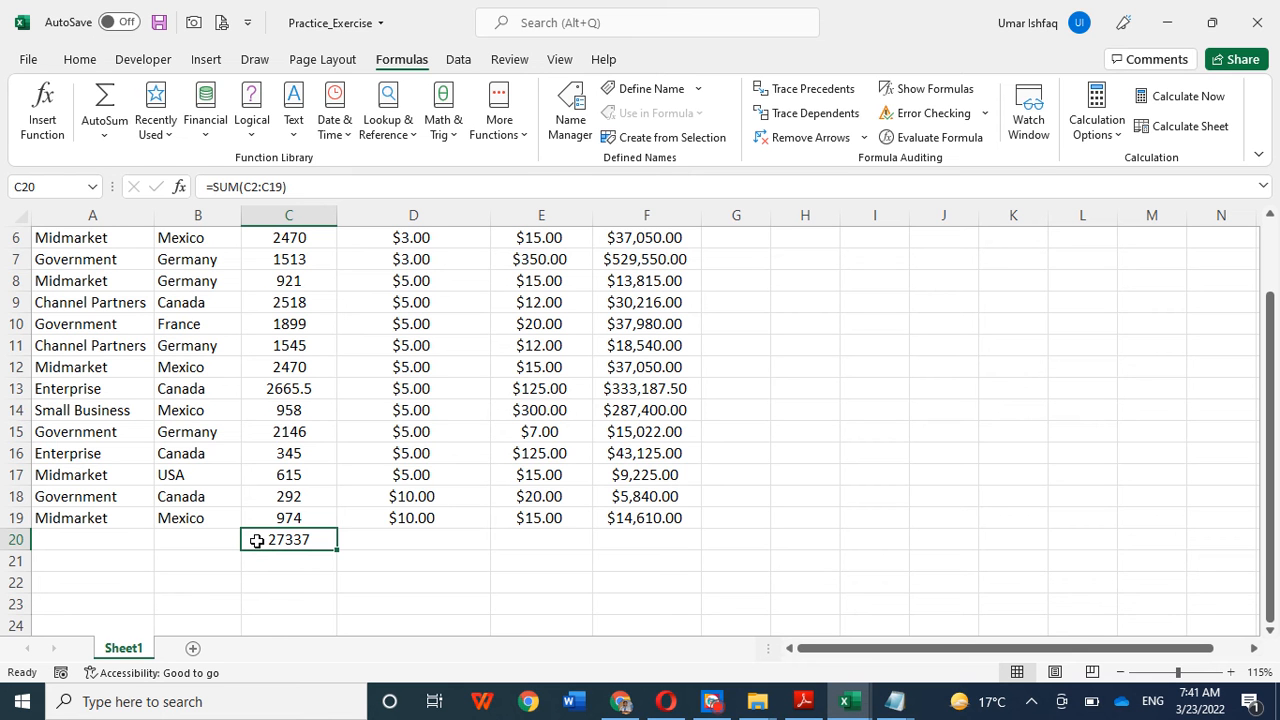
key("Delete")
scroll(740, 518, "up", 2)
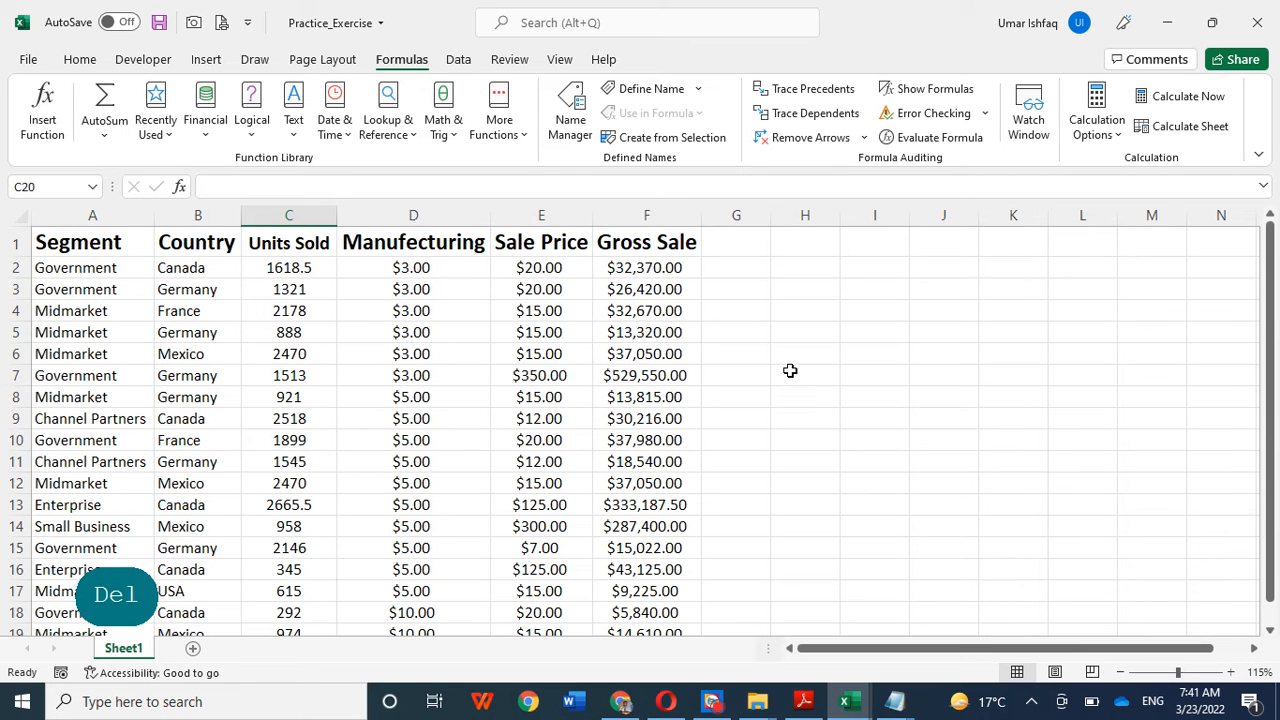
Enter the label "Sum=" in cell C21, below the Units Sold column
left_click(720, 267)
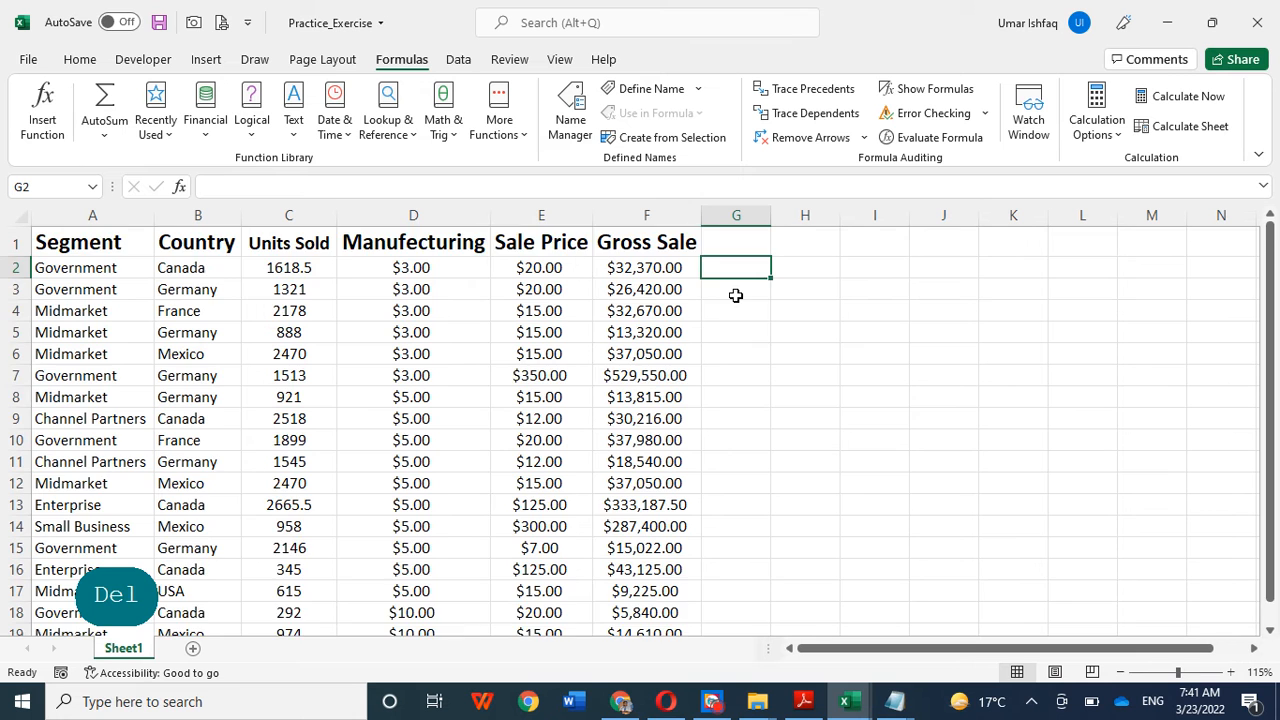
scroll(734, 294, "down", 1)
left_click(285, 608)
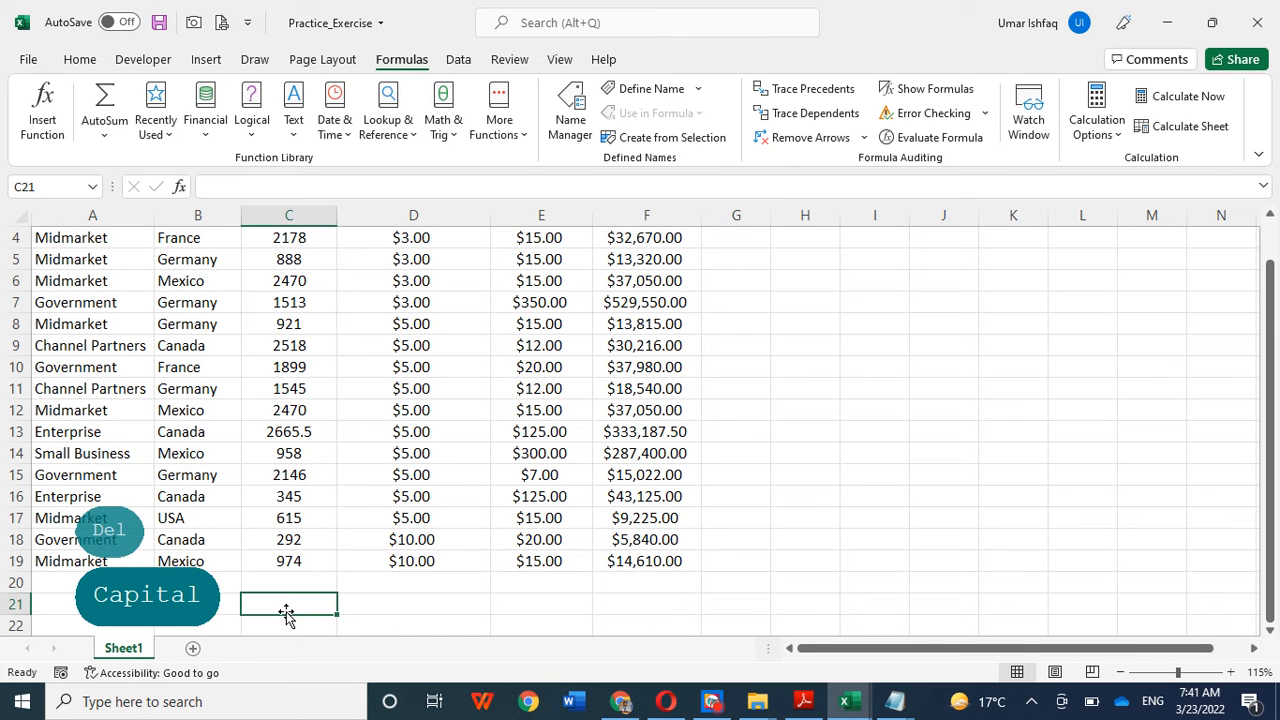
type("Sum")
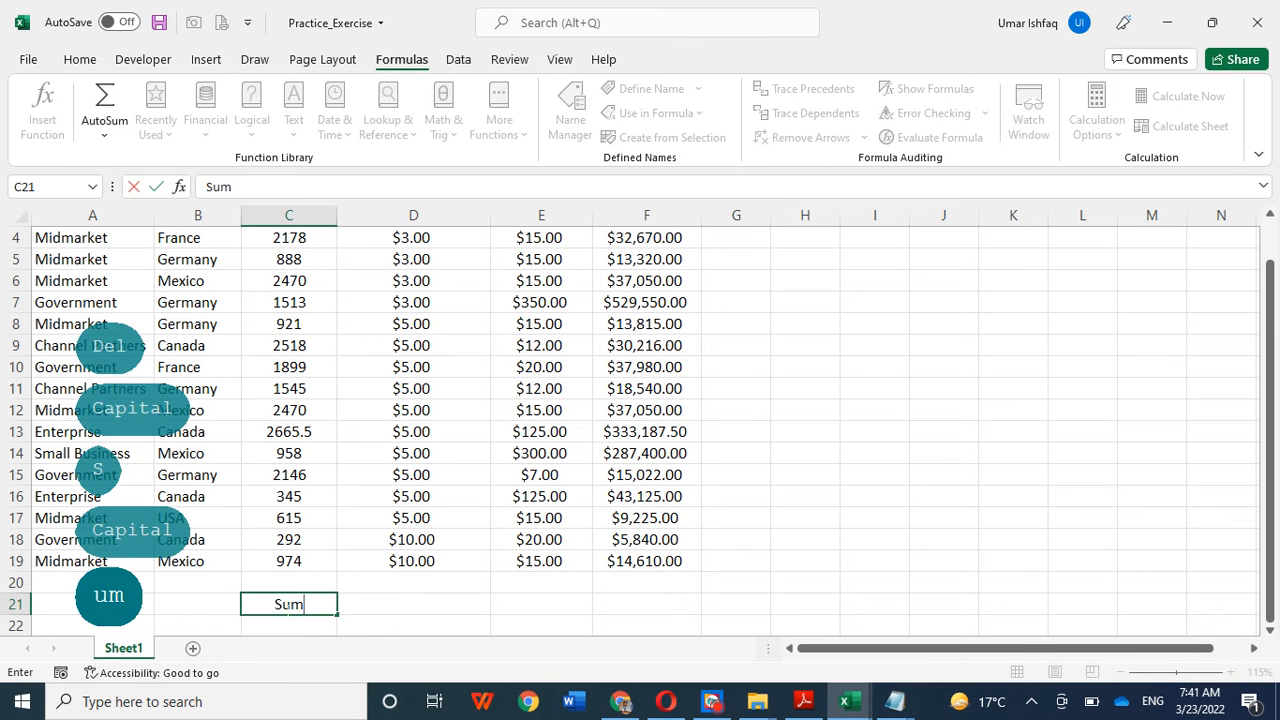
left_click(358, 603)
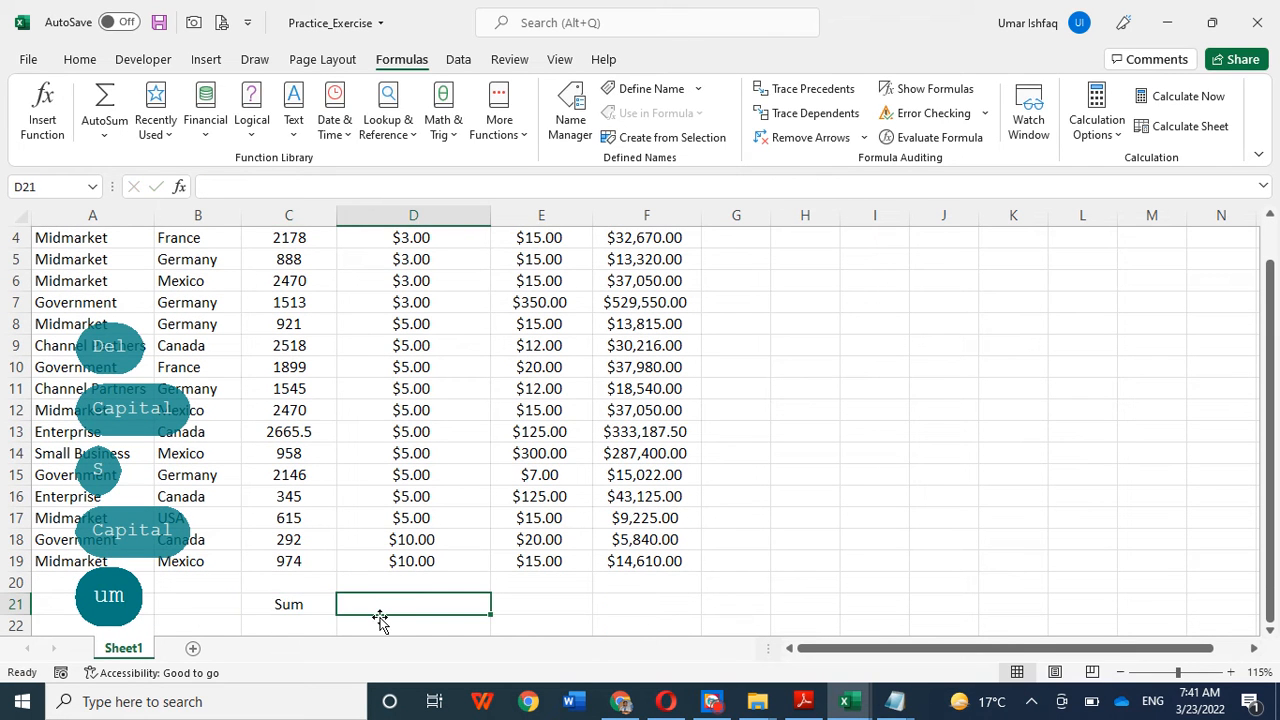
left_click(314, 608)
left_click(270, 188)
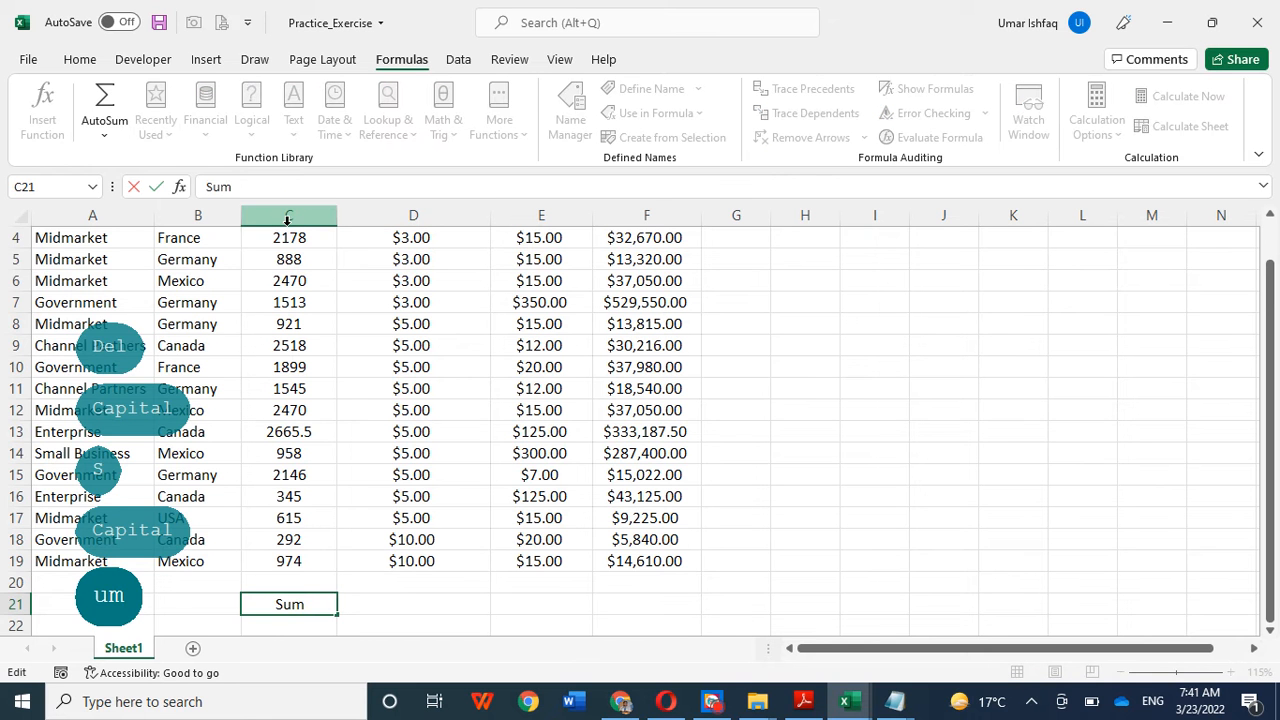
type("=")
key("Return")
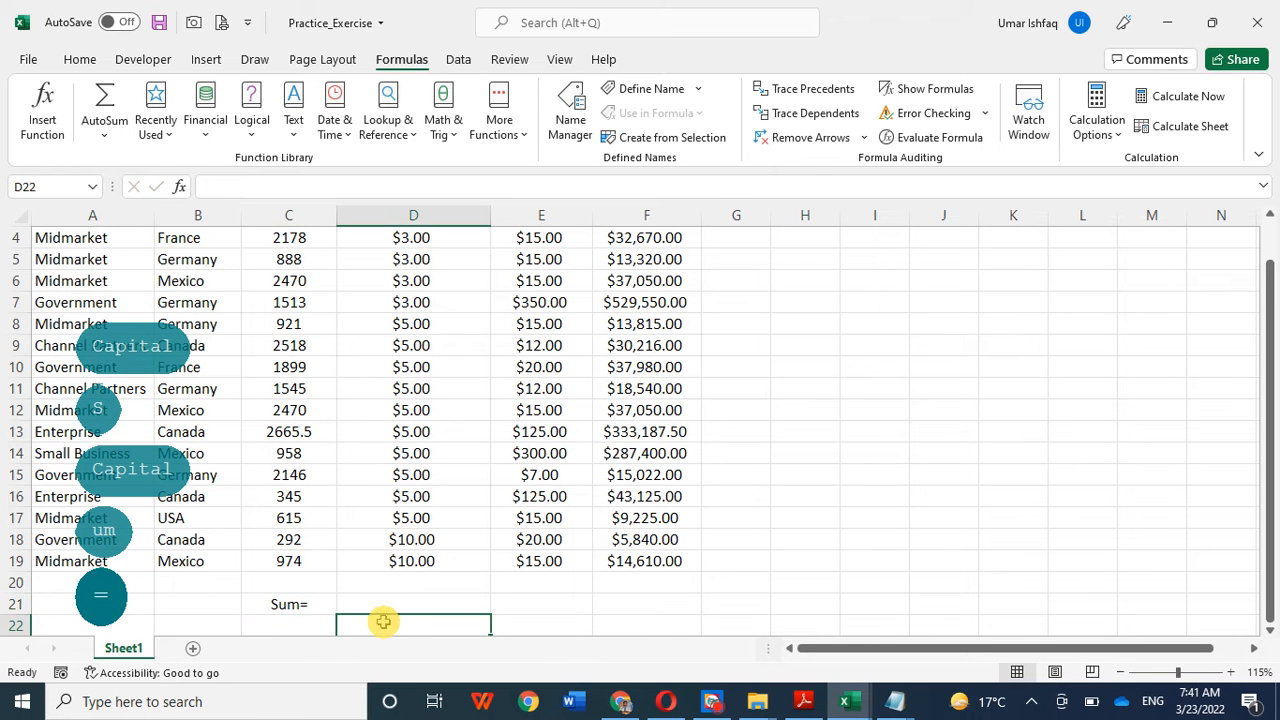
Clear the label text from cell C21
left_click(320, 605)
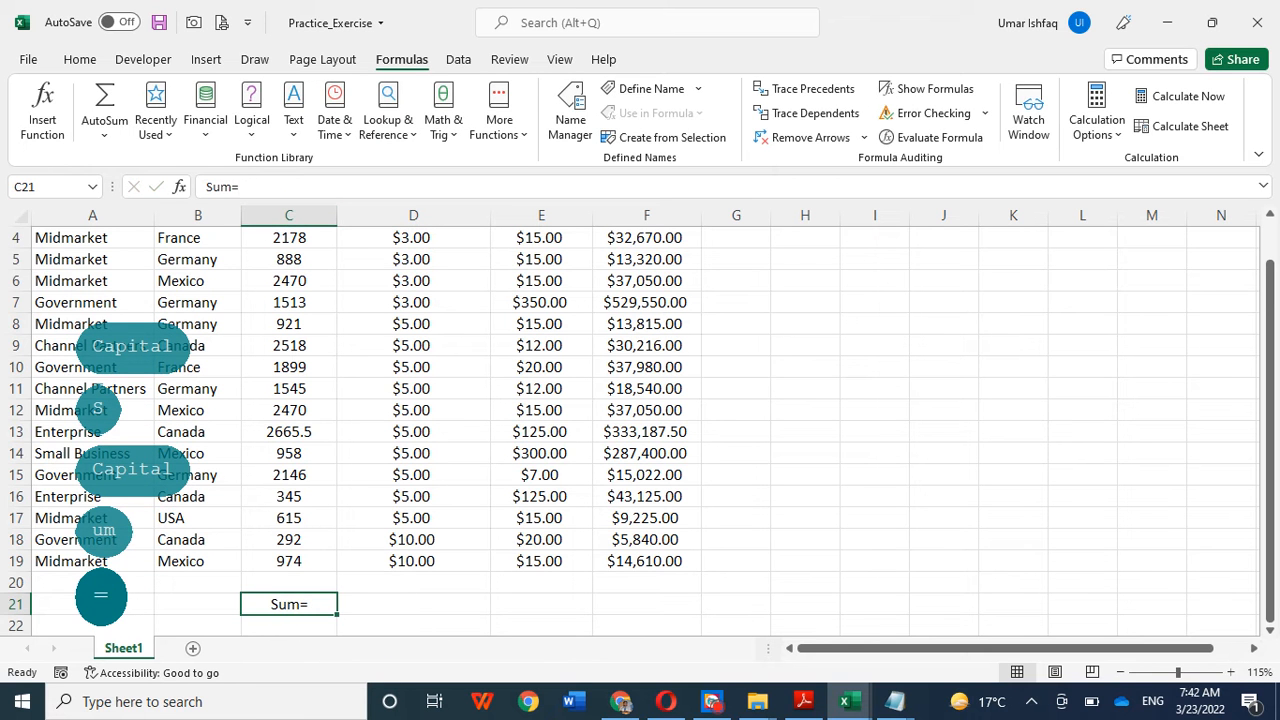
left_click(245, 187)
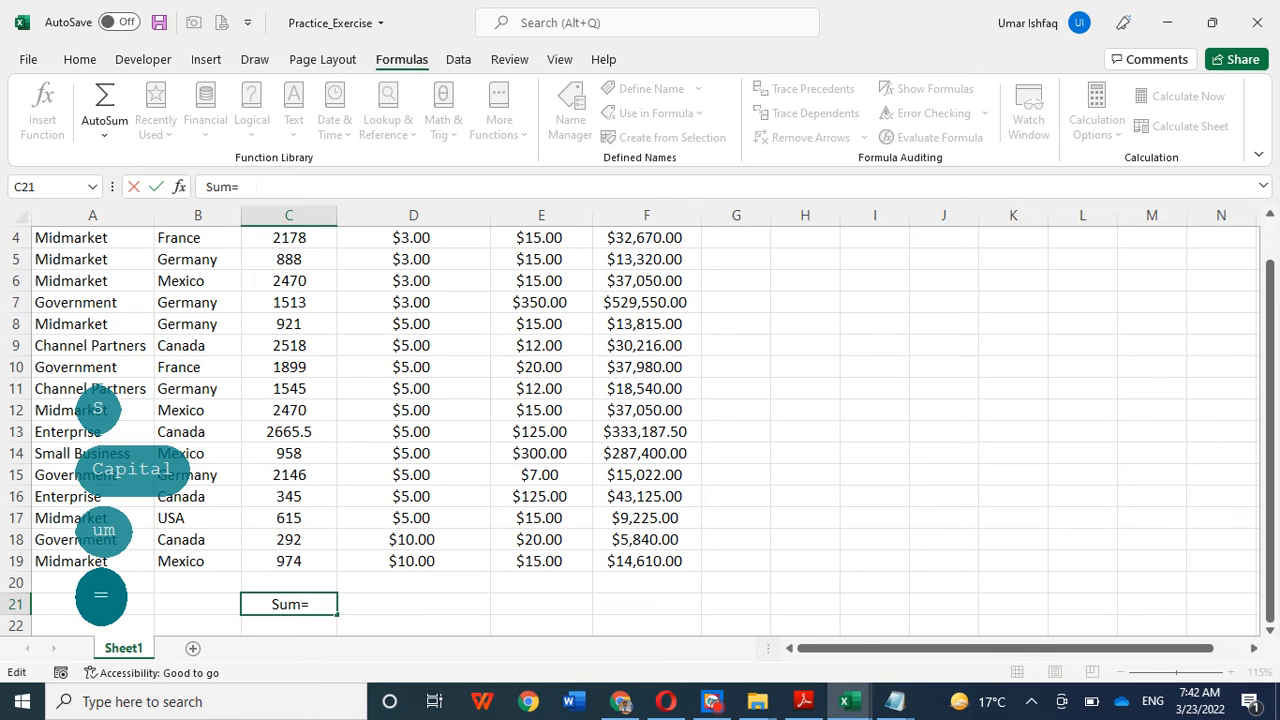
left_click(412, 605)
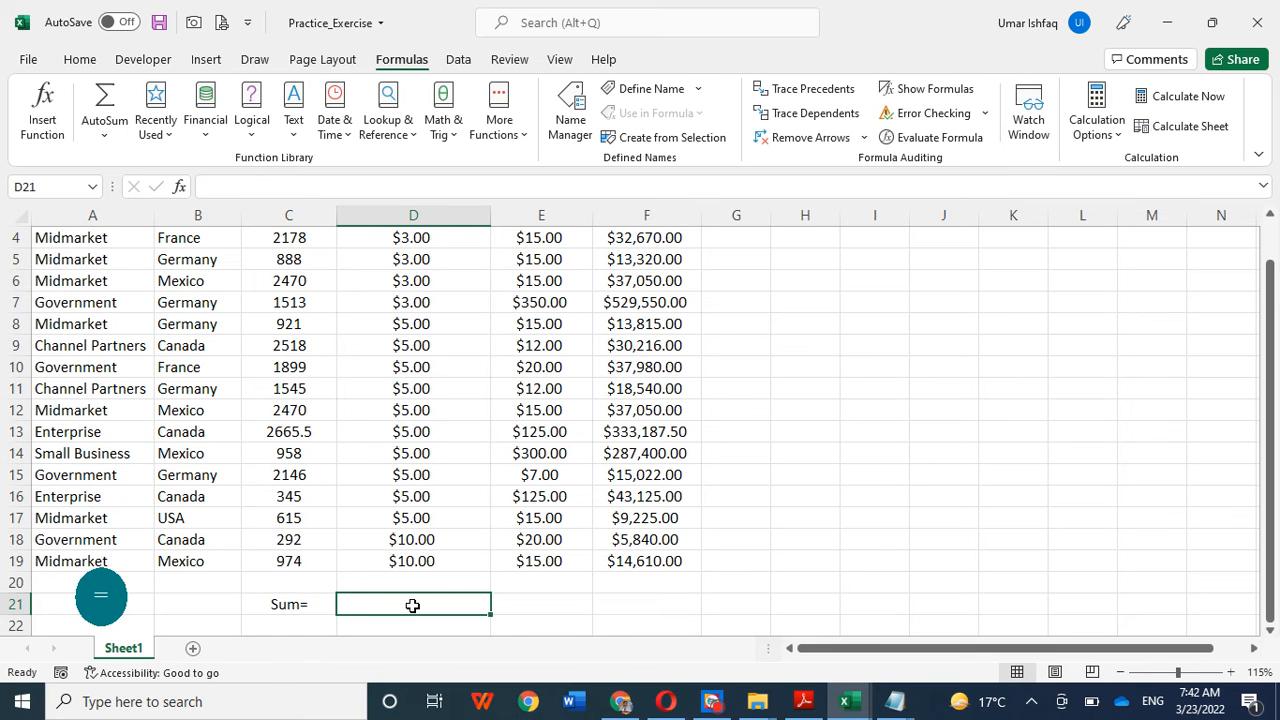
left_click(290, 603)
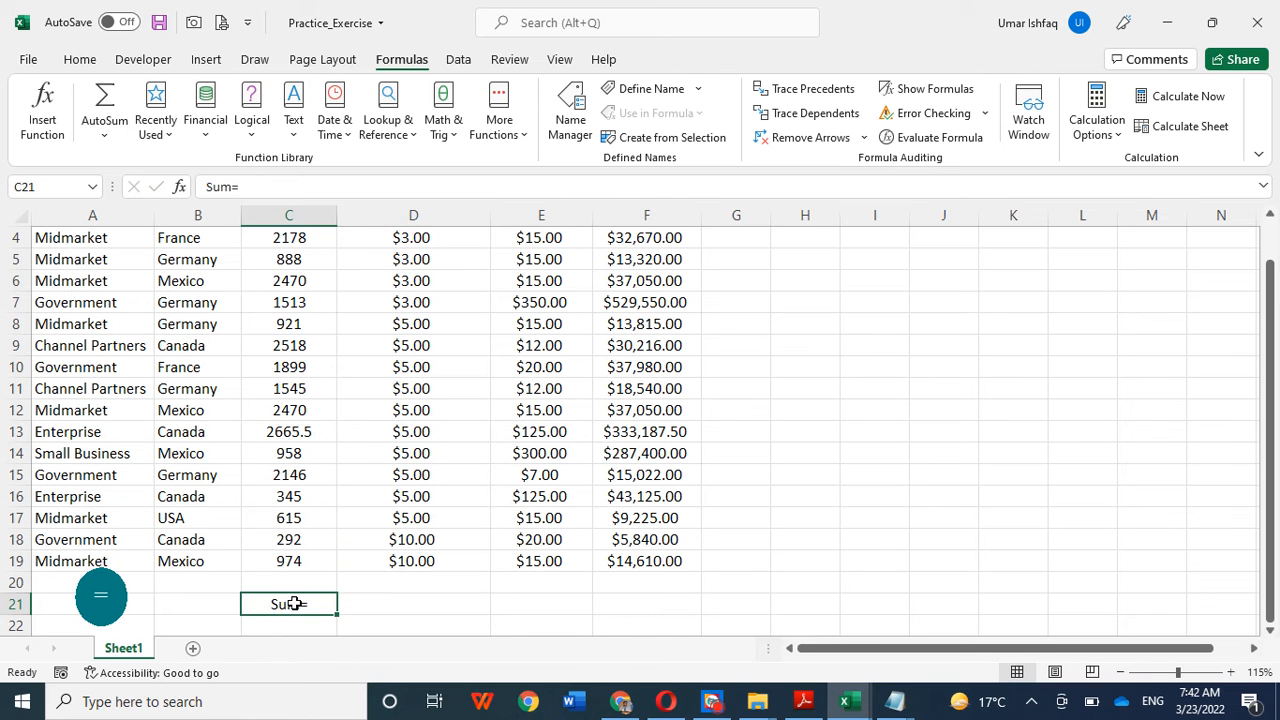
left_click(245, 187)
left_click_drag(241, 187, 177, 191)
key("BackSpace")
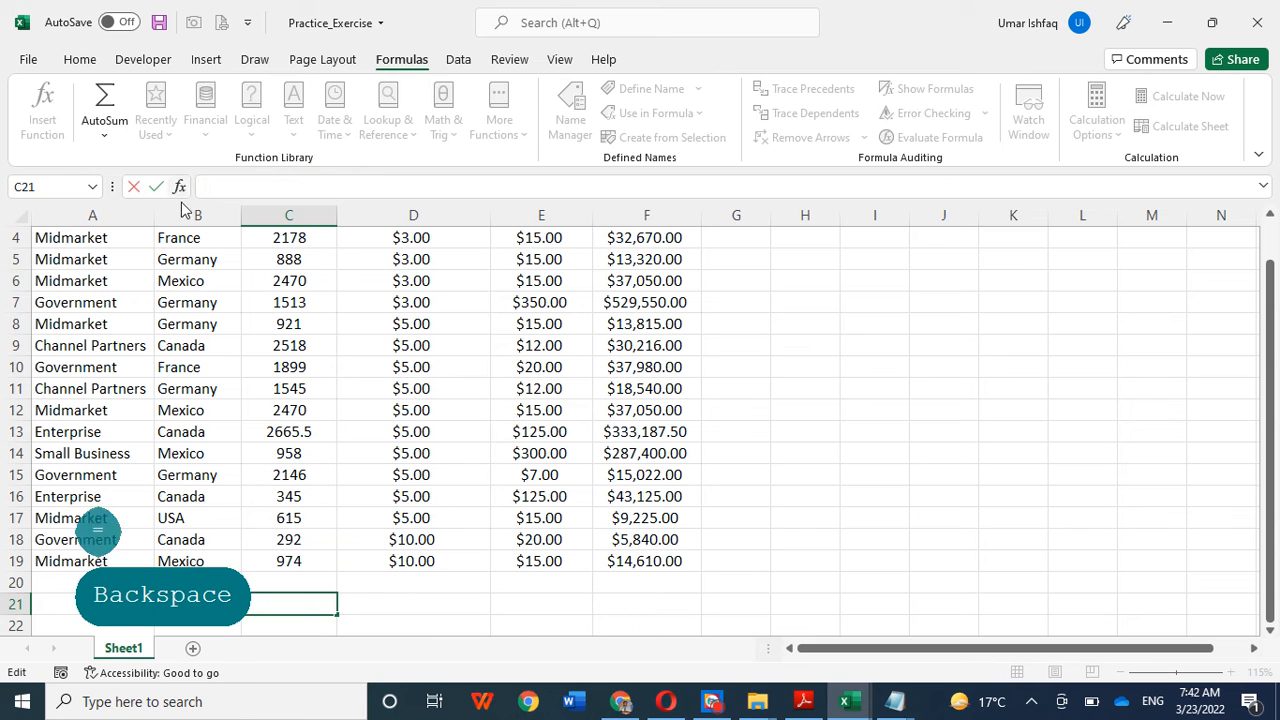
left_click(598, 606)
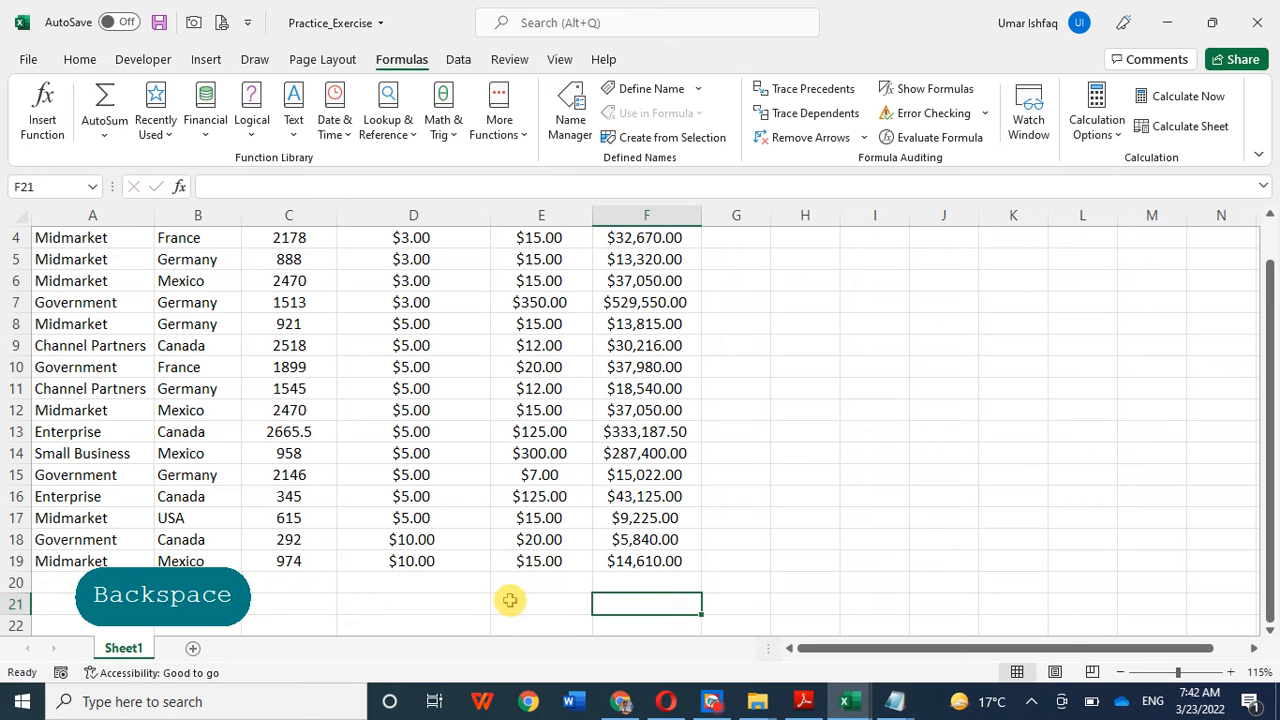
Re-enter "Sum=" as the label in the emptied cell C21 and move to cell D21
left_click(280, 603)
left_click(236, 187)
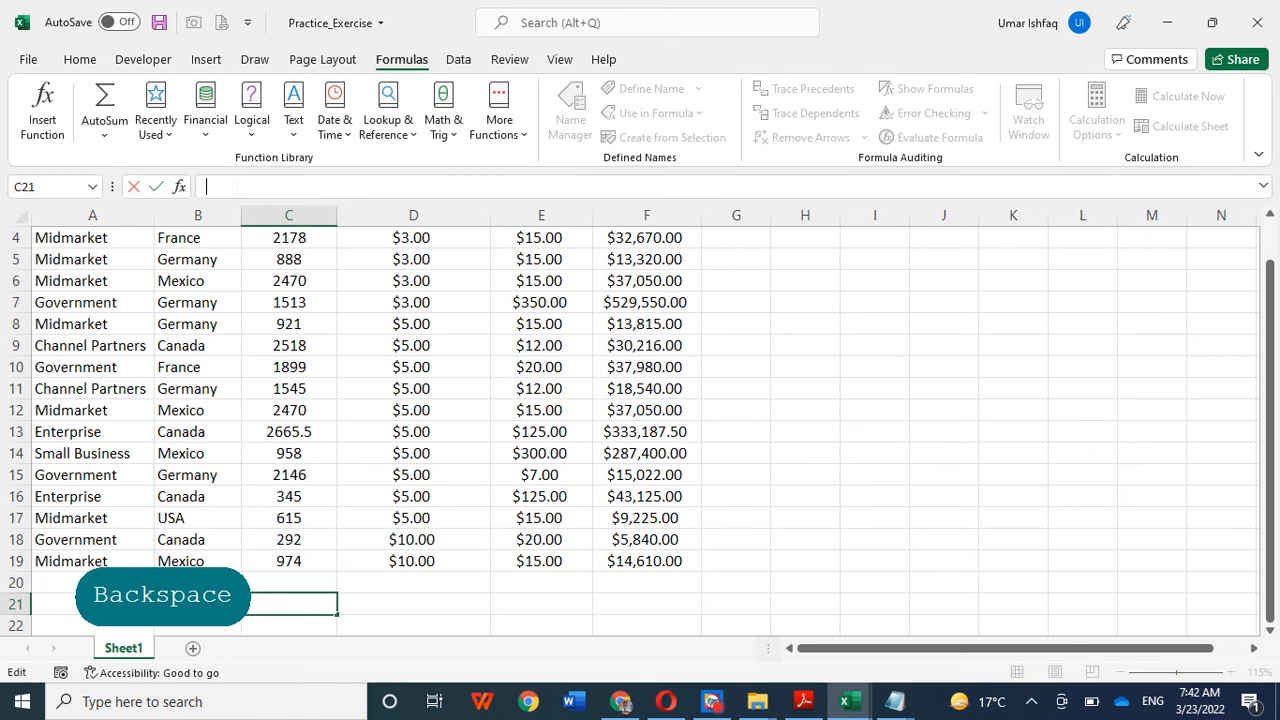
type("Sum=")
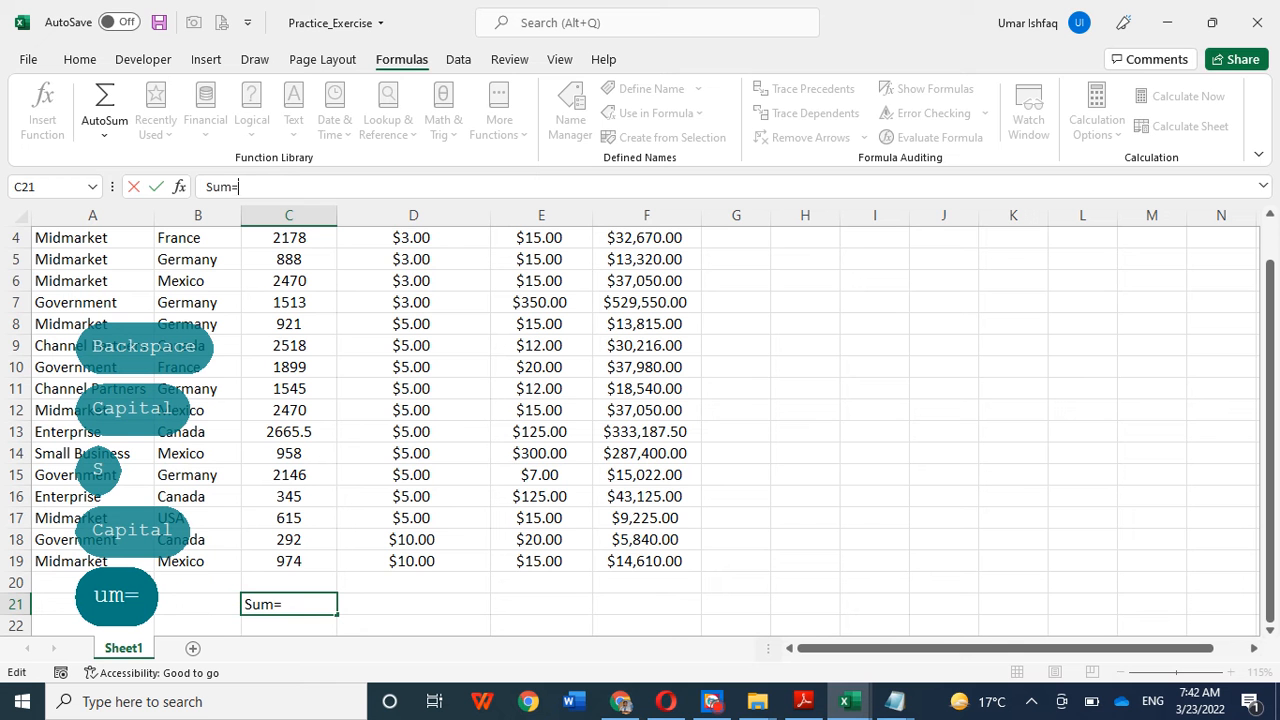
left_click(393, 604)
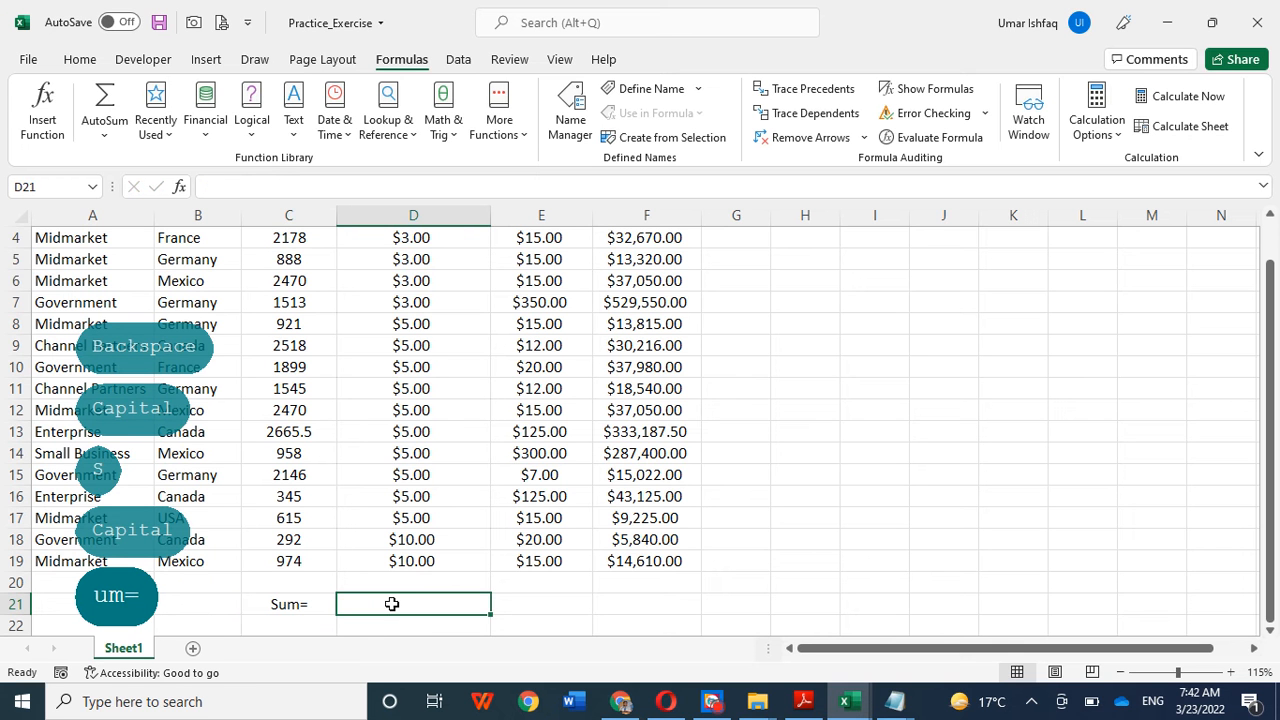
Select the Units Sold values from C2 to C19 to examine the range for the sum
scroll(350, 395, "up", 1)
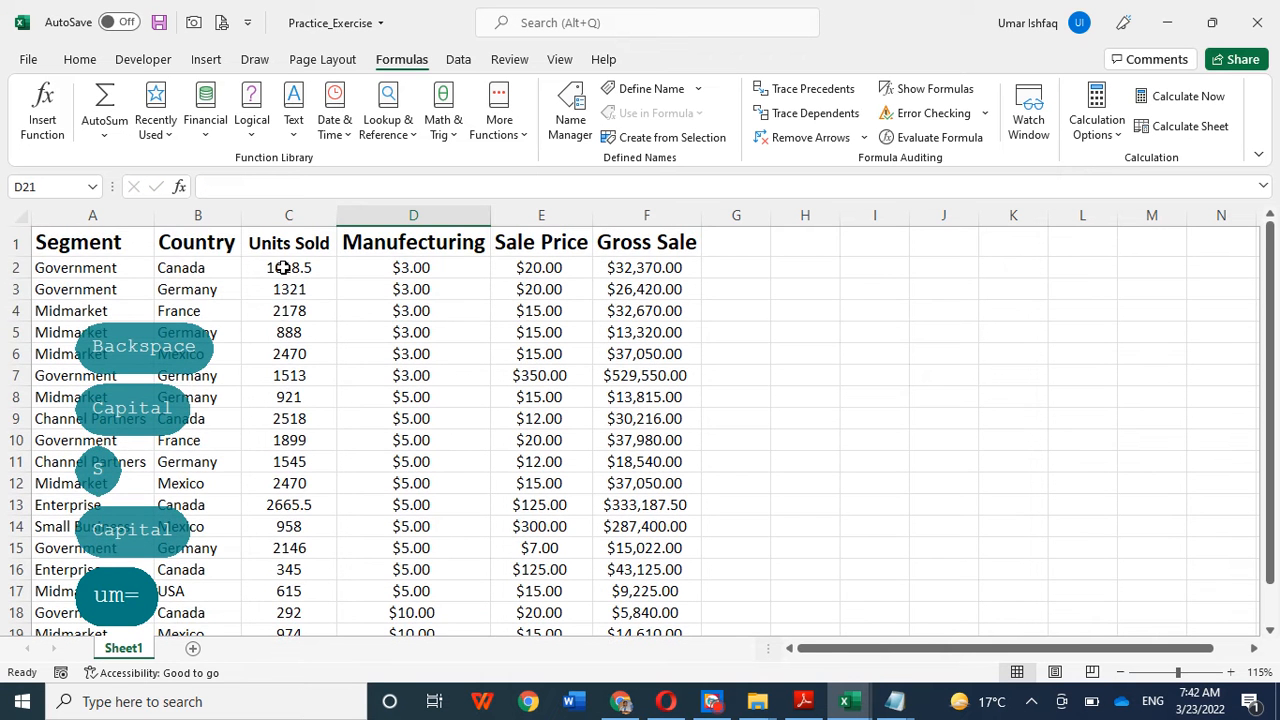
left_click_drag(283, 268, 285, 603)
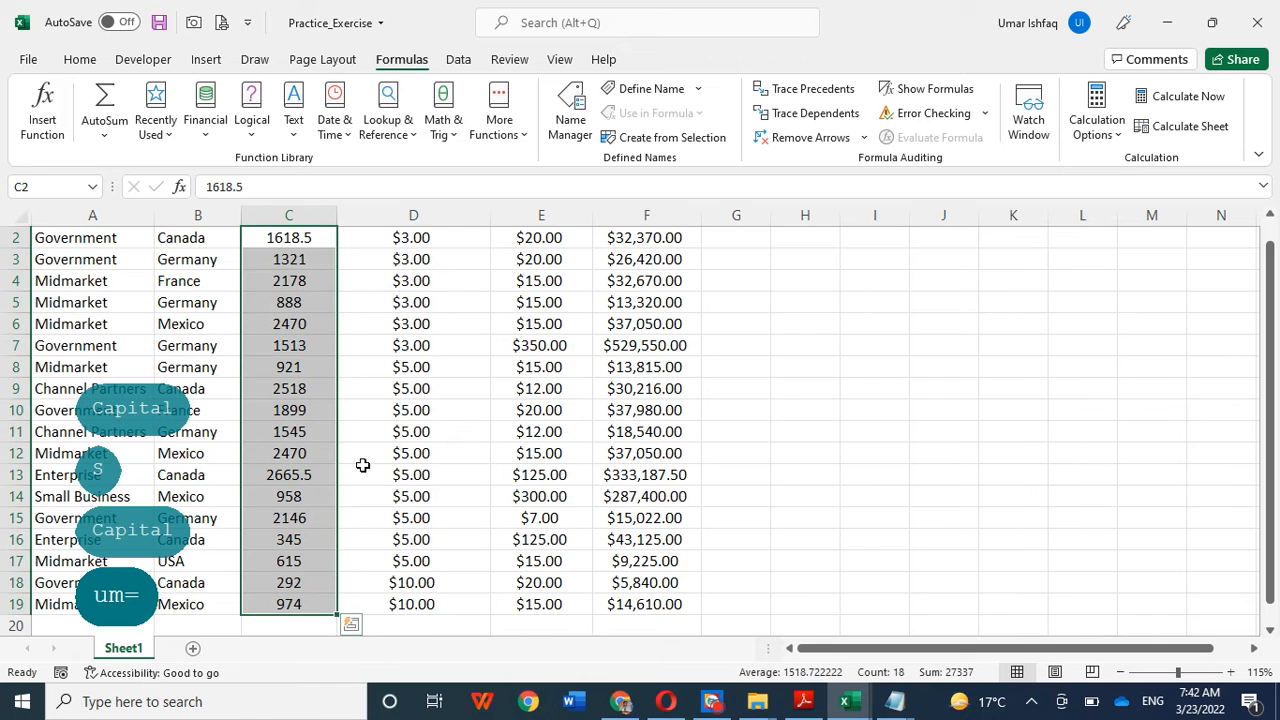
scroll(319, 303, "up", 1)
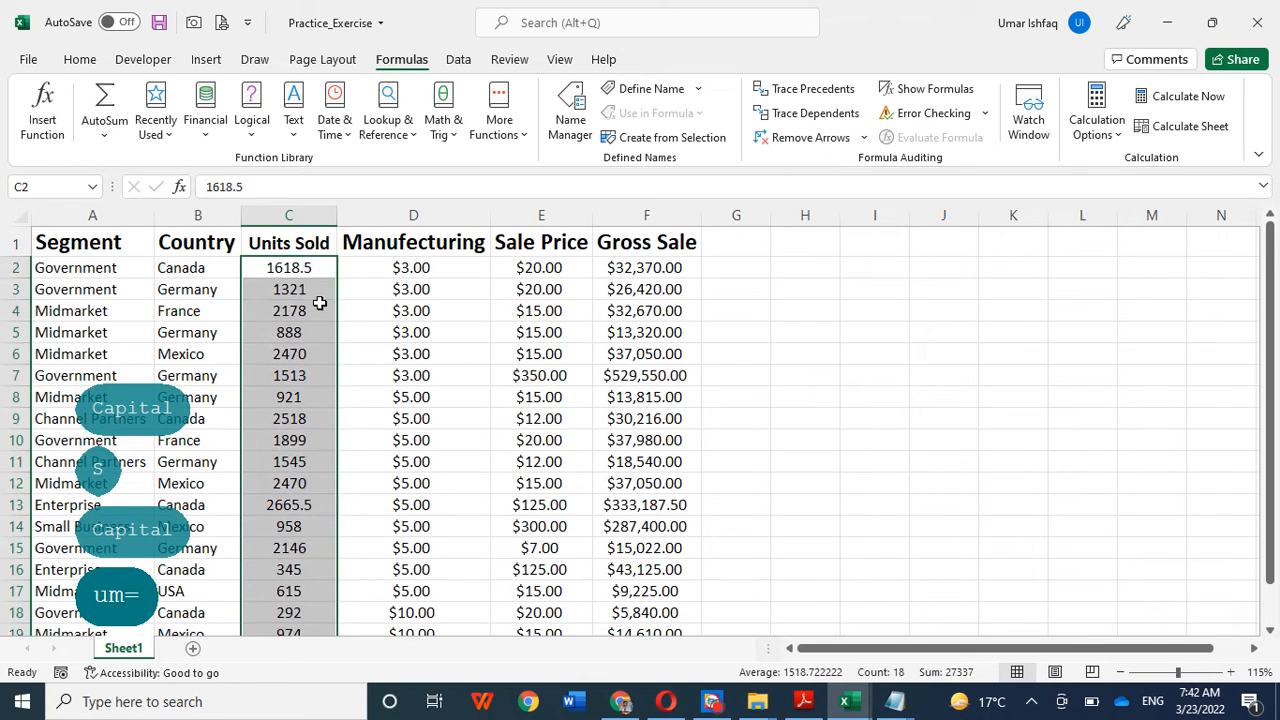
left_click(268, 266)
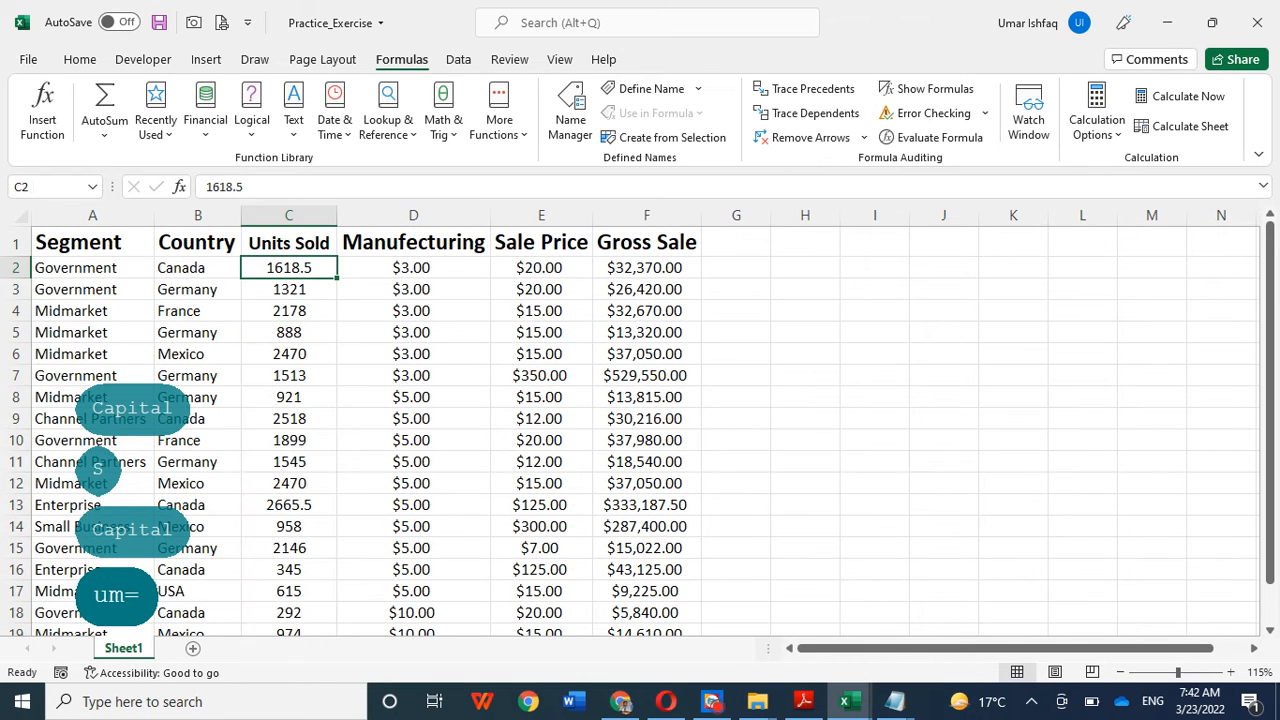
left_click_drag(257, 266, 277, 607)
scroll(343, 506, "down", 1)
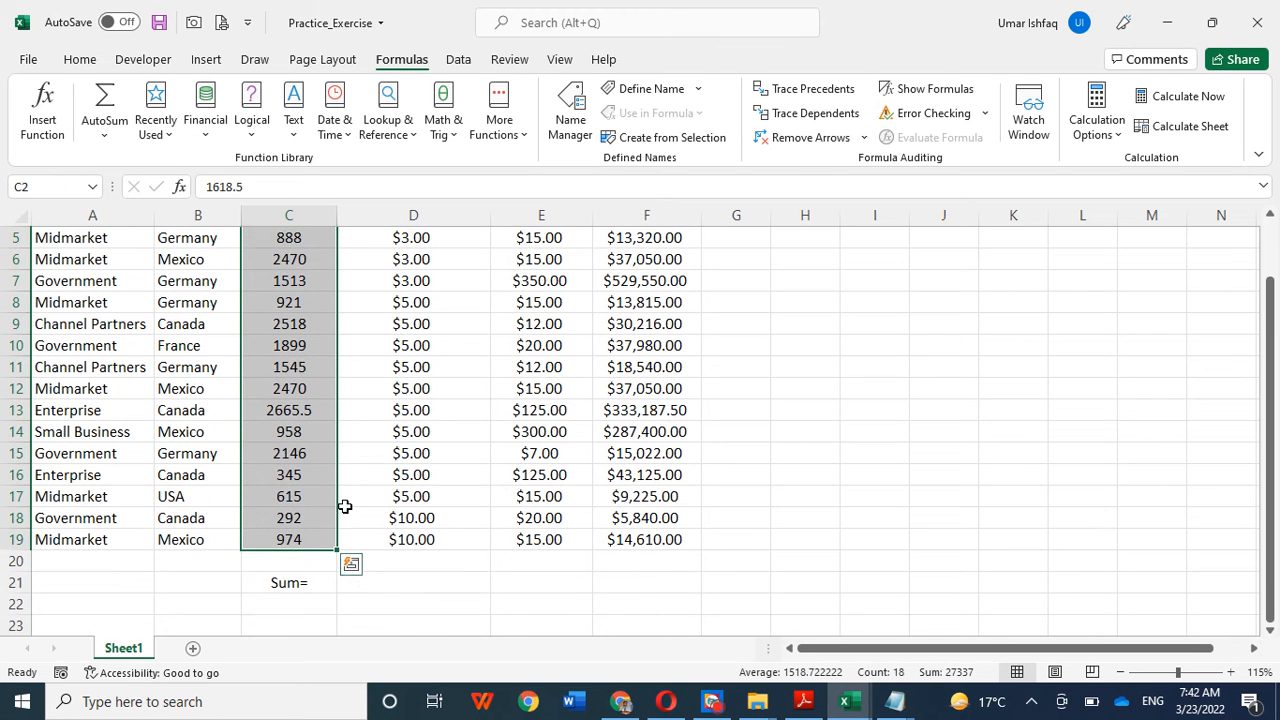
Enter the formula =SUM(C2:C19) in cell D21 to total the Units Sold column
left_click(364, 584)
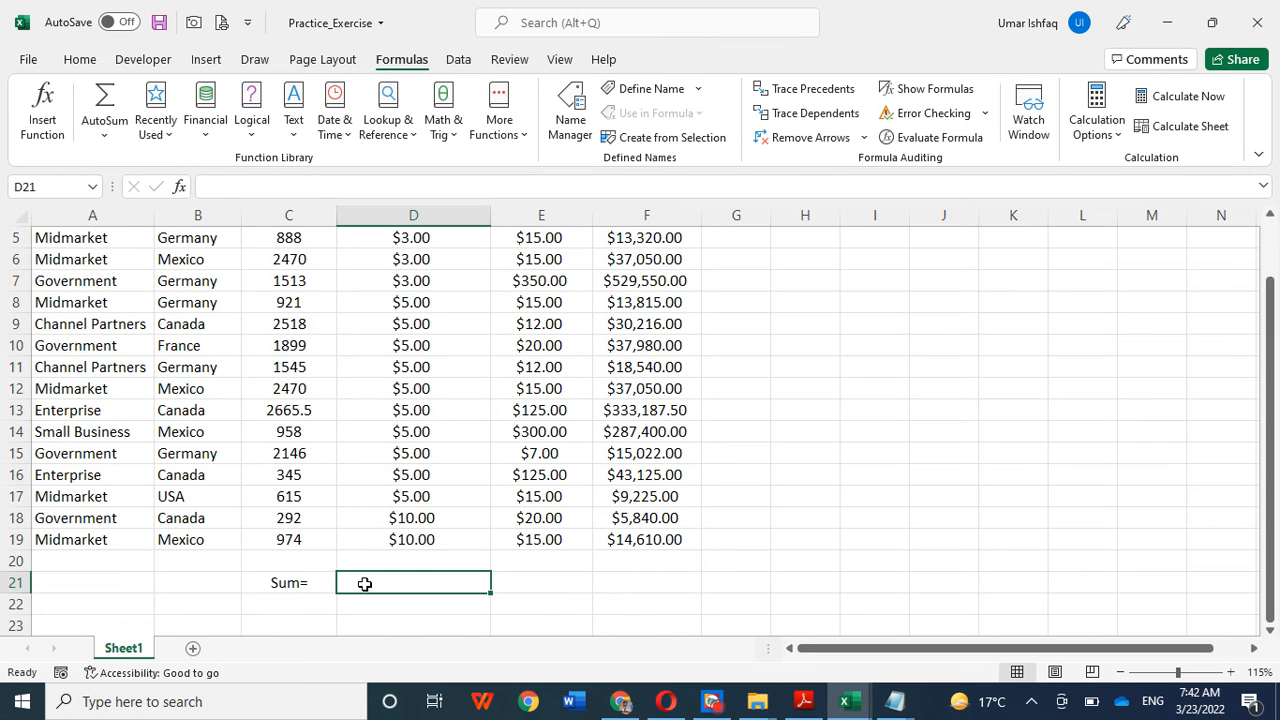
left_click(208, 186)
type("=")
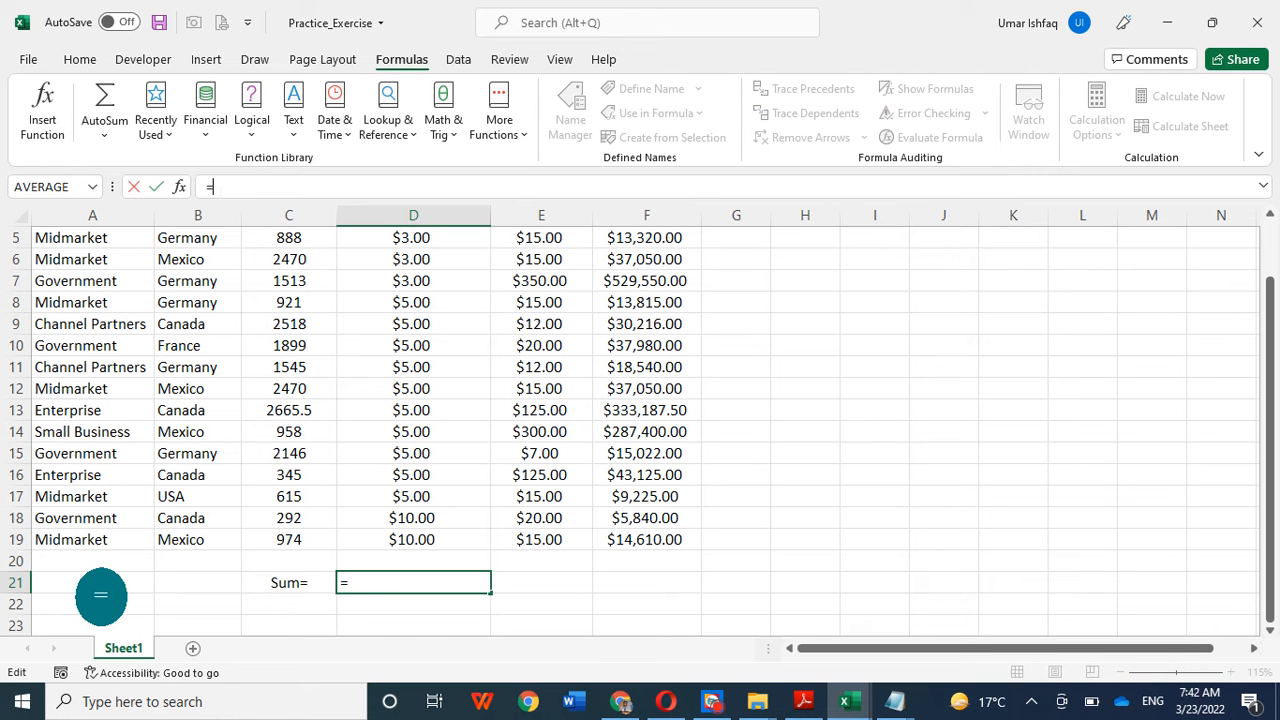
type("sum")
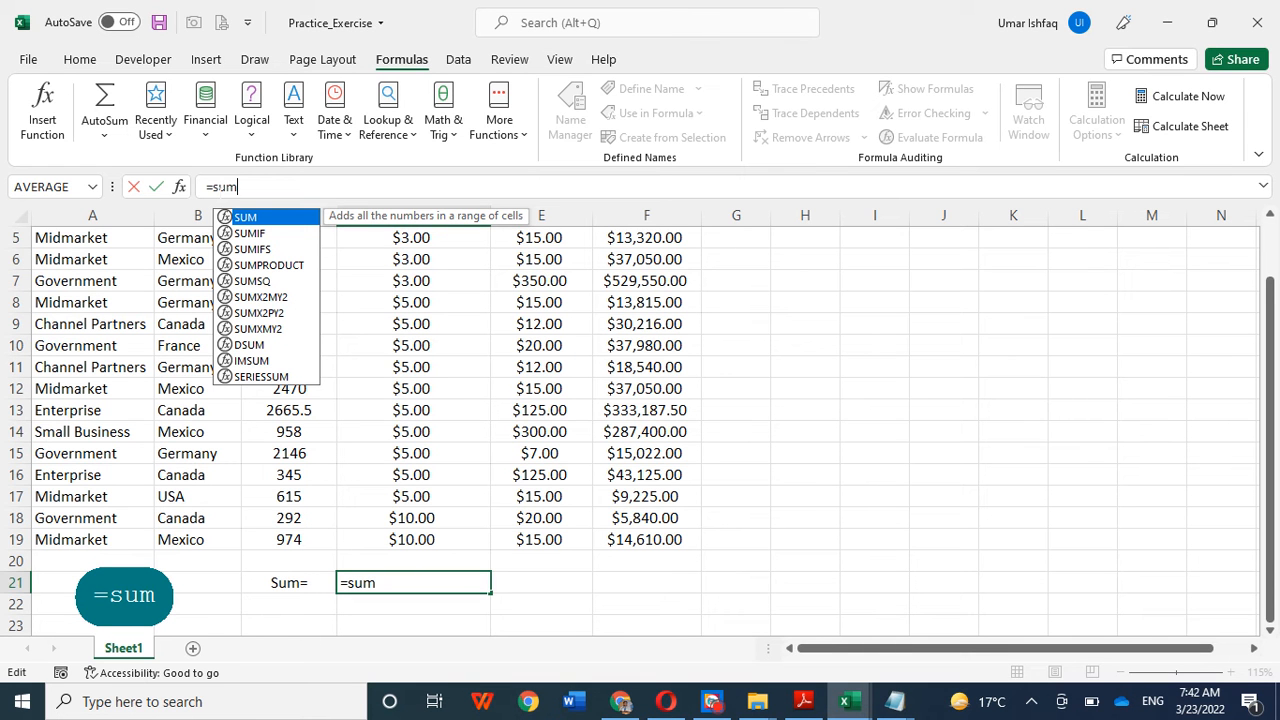
type("(")
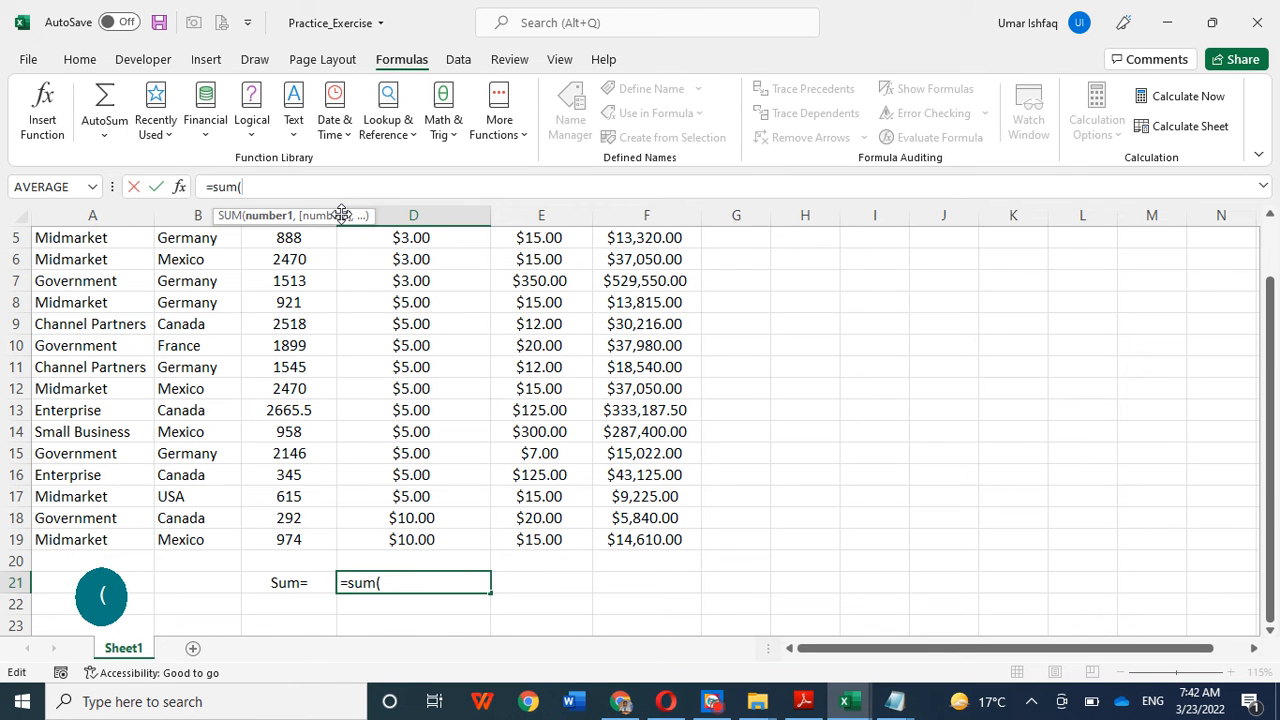
type("c2")
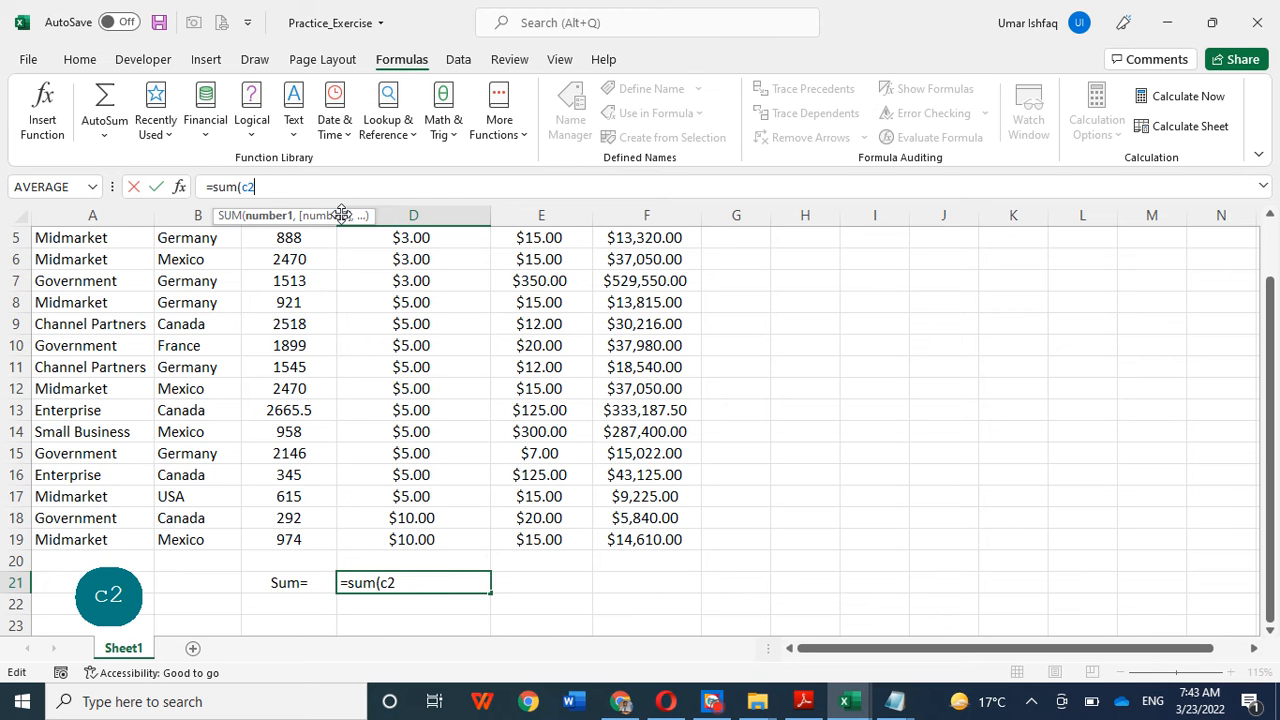
type(":")
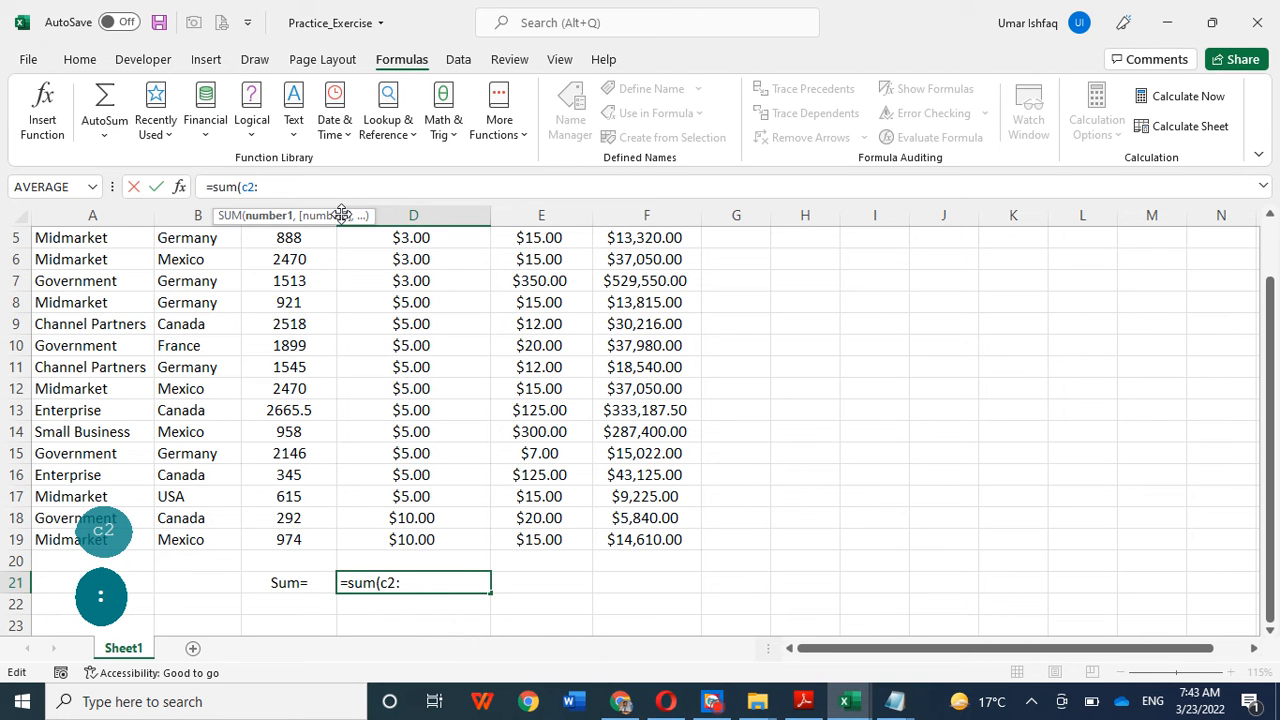
type("c19")
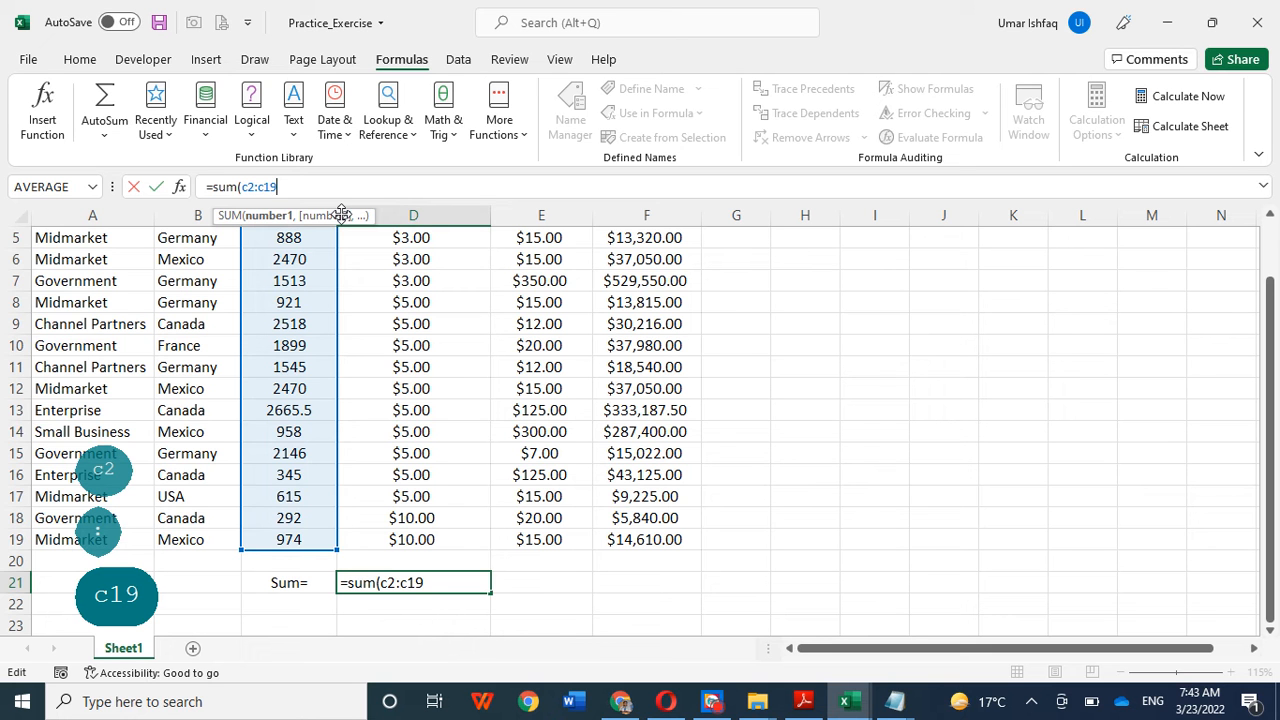
scroll(563, 349, "up", 2)
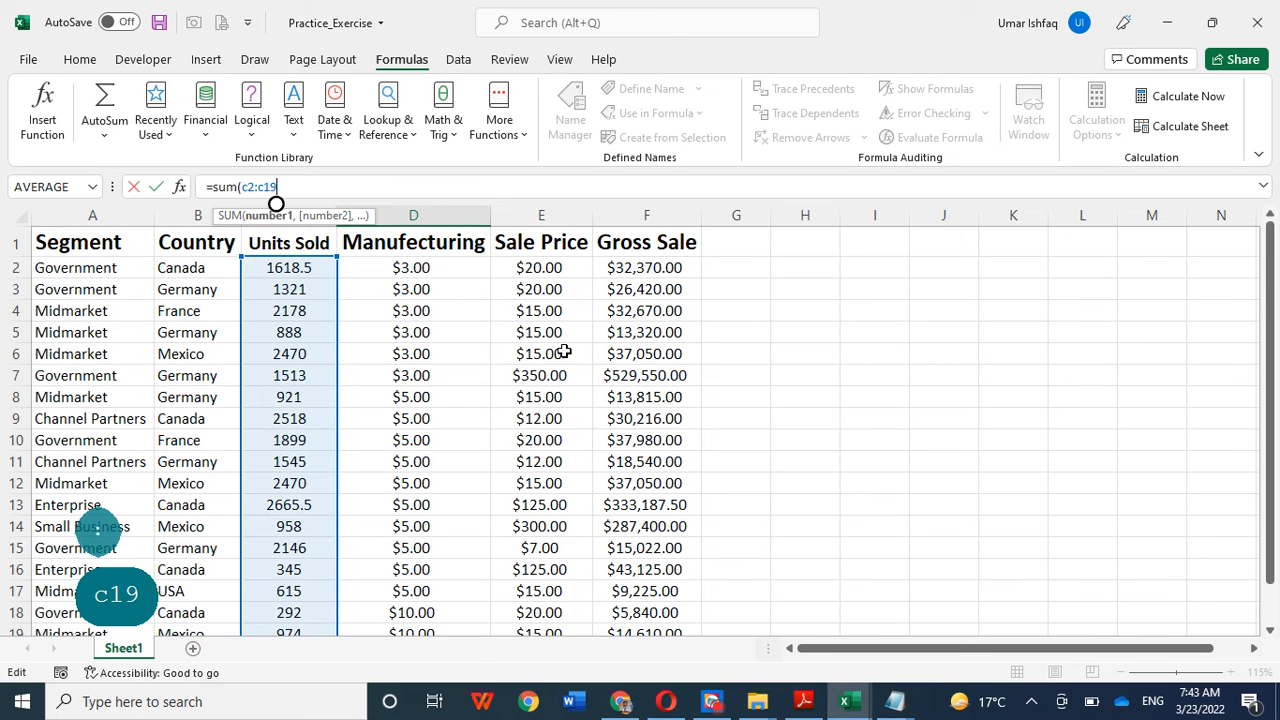
scroll(563, 349, "down", 2)
scroll(581, 388, "up", 2)
scroll(588, 405, "down", 2)
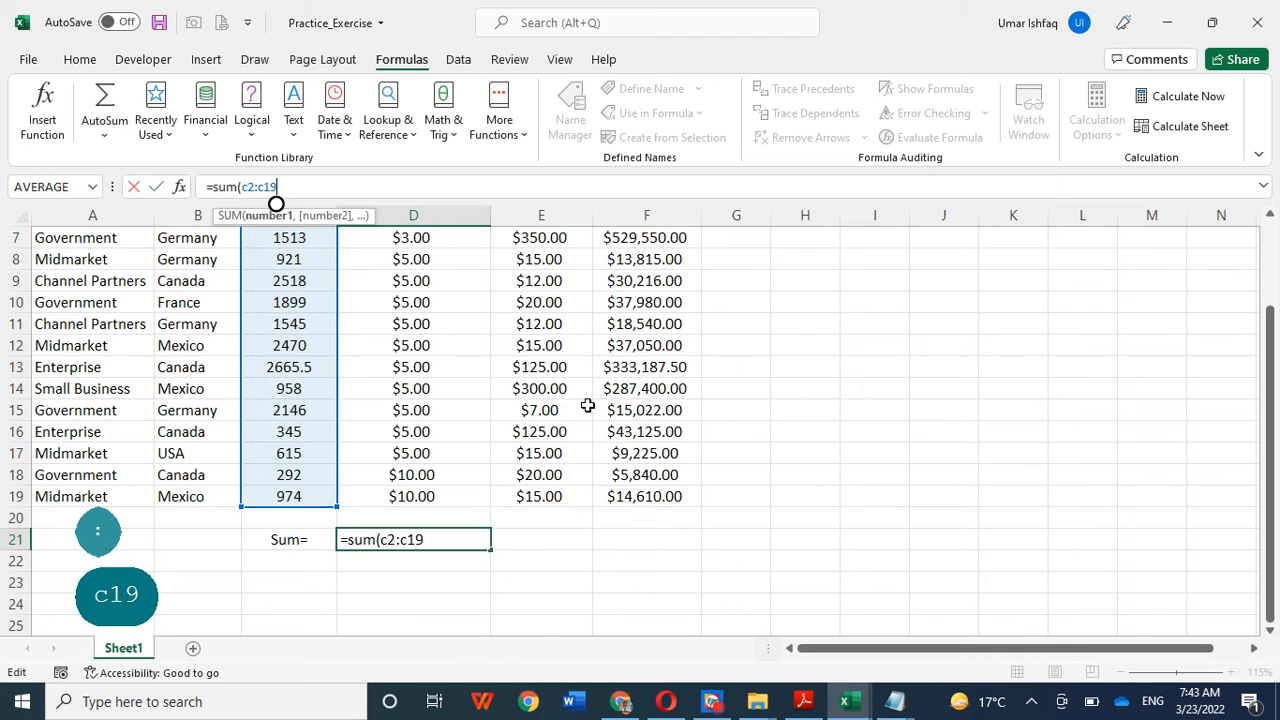
type(")")
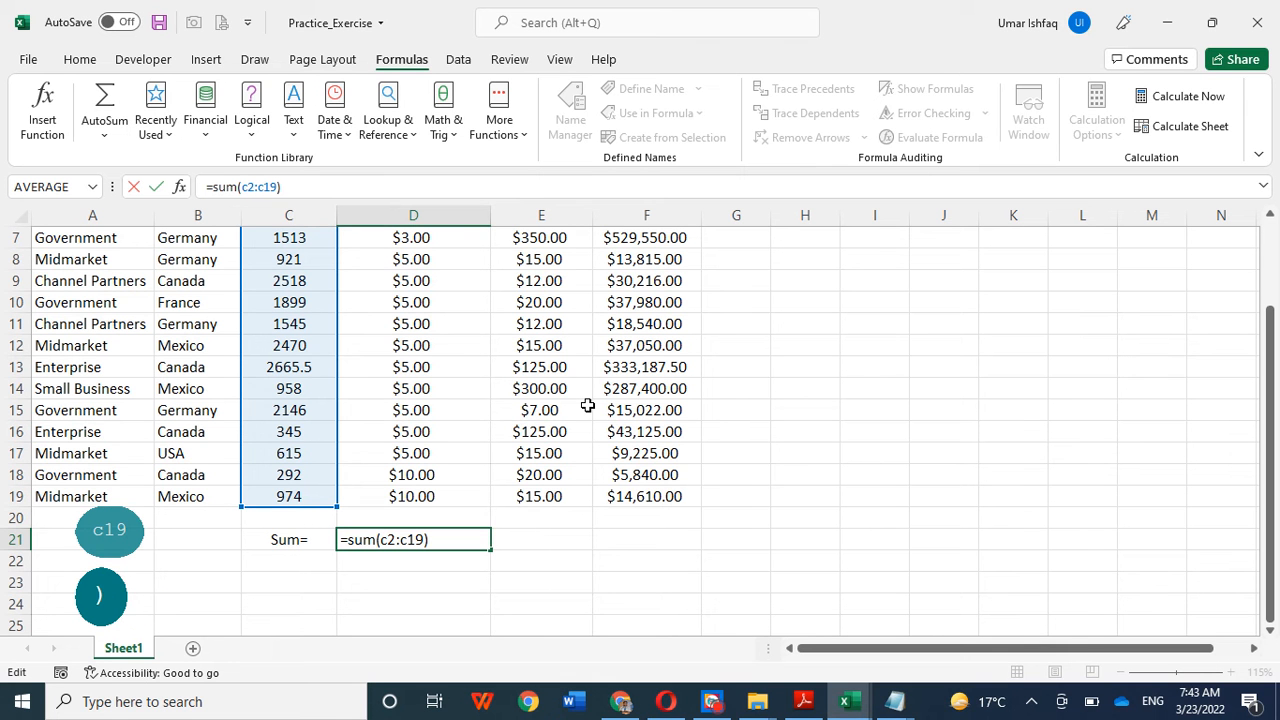
key("Return")
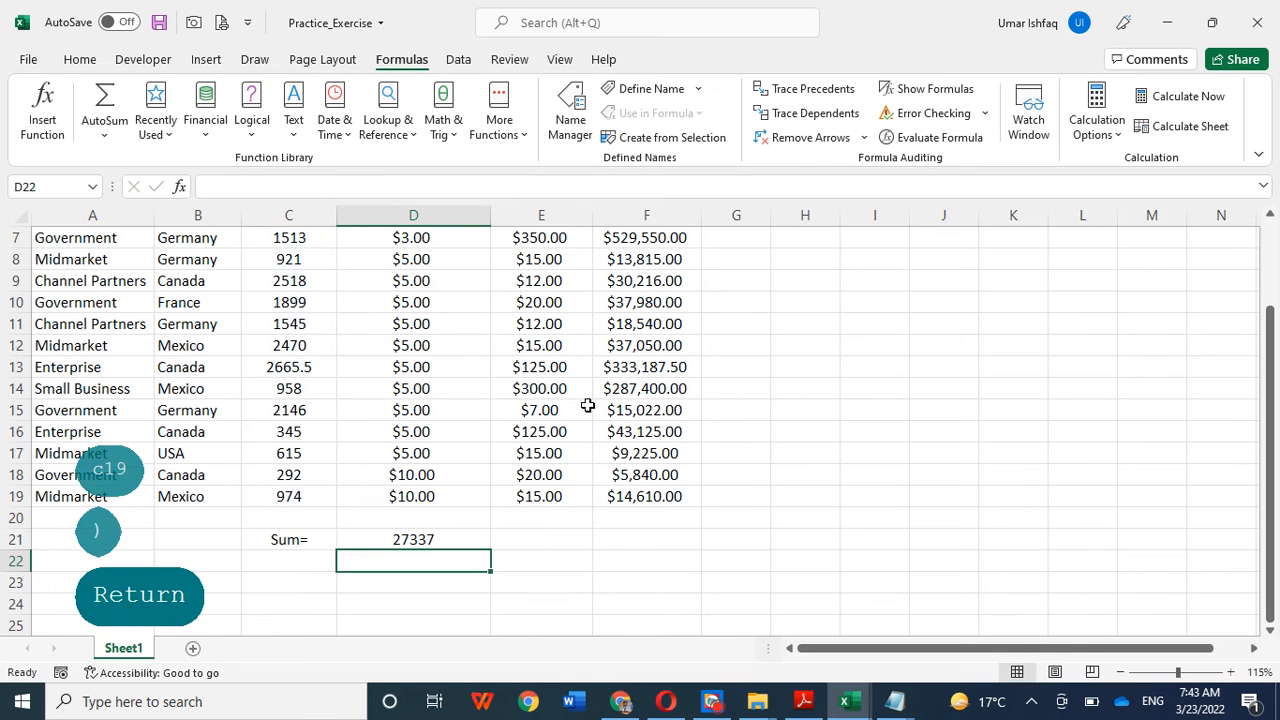
Compare the Units Sold range C2 to C19 with the SUM formula in D21 and its label in C21
left_click(358, 541)
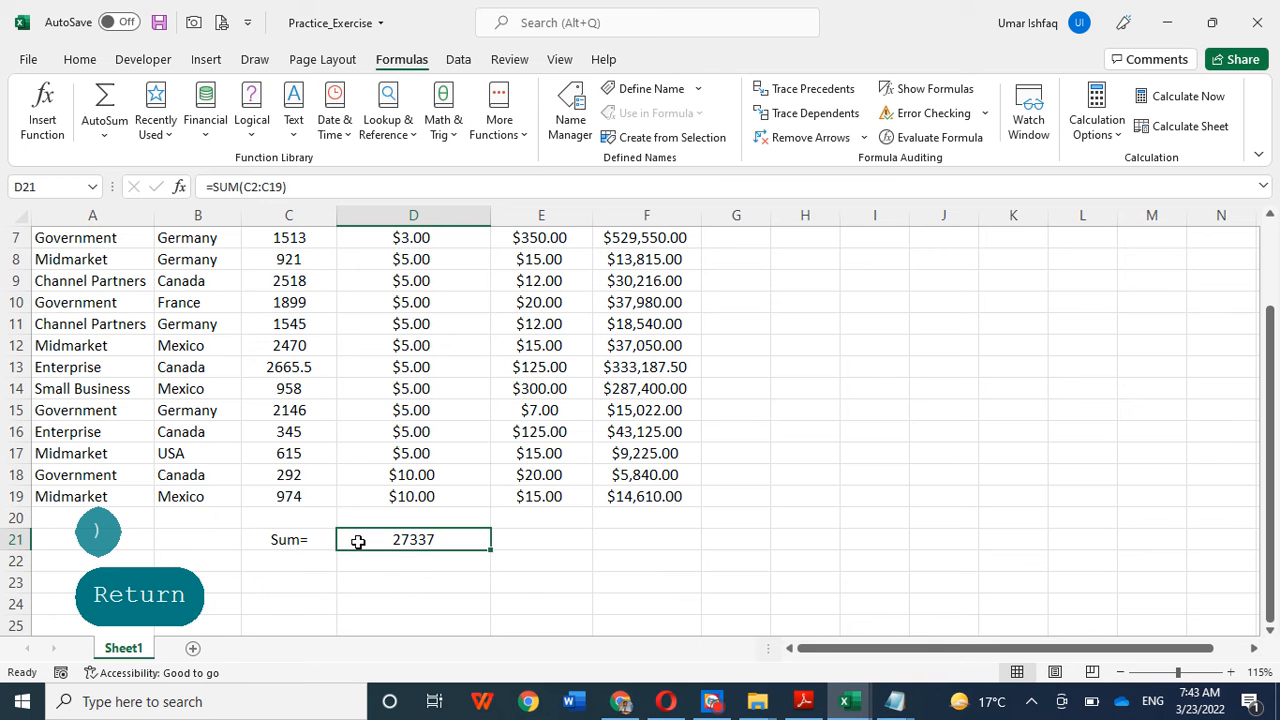
scroll(595, 555, "up", 2)
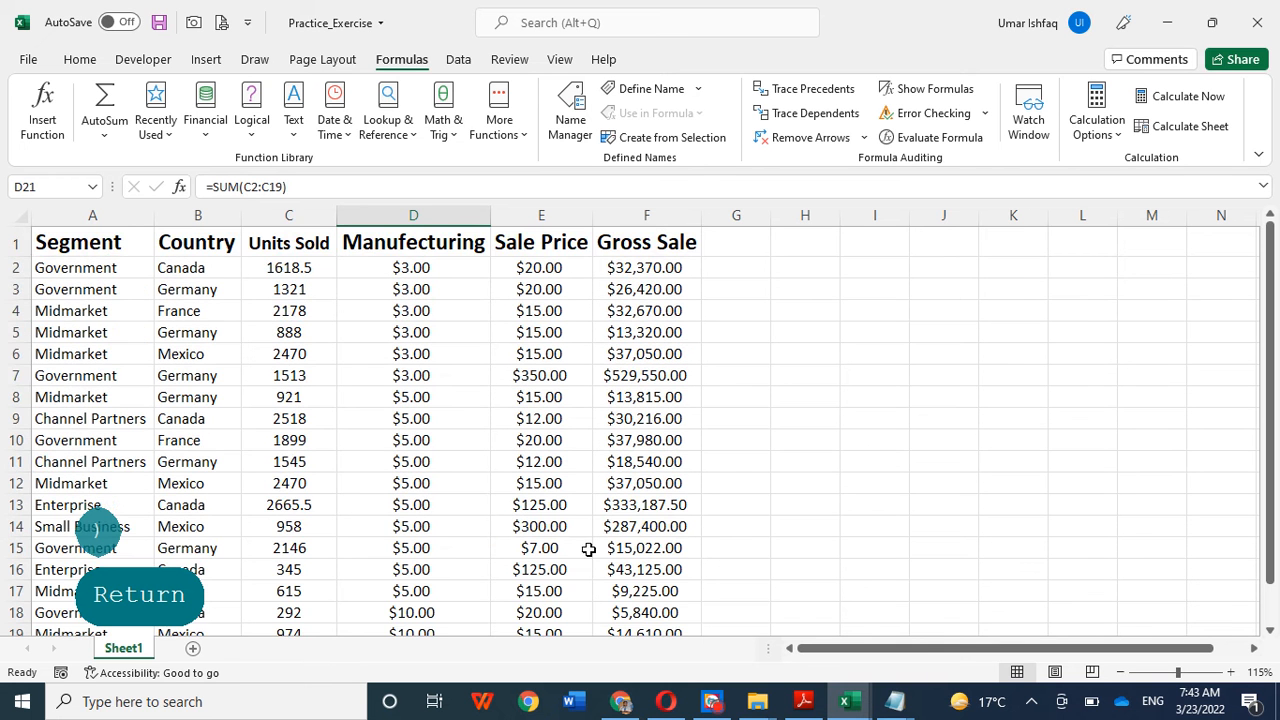
left_click_drag(275, 268, 284, 604)
scroll(249, 323, "down", 2)
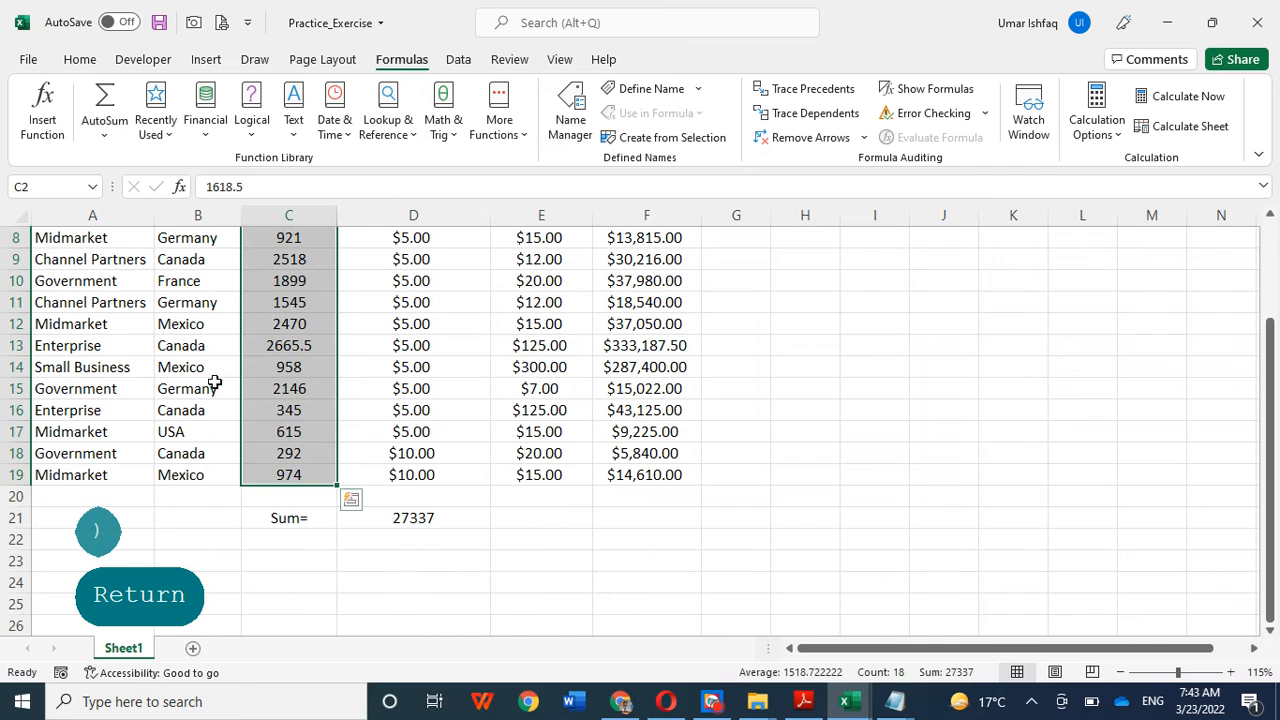
left_click(275, 500)
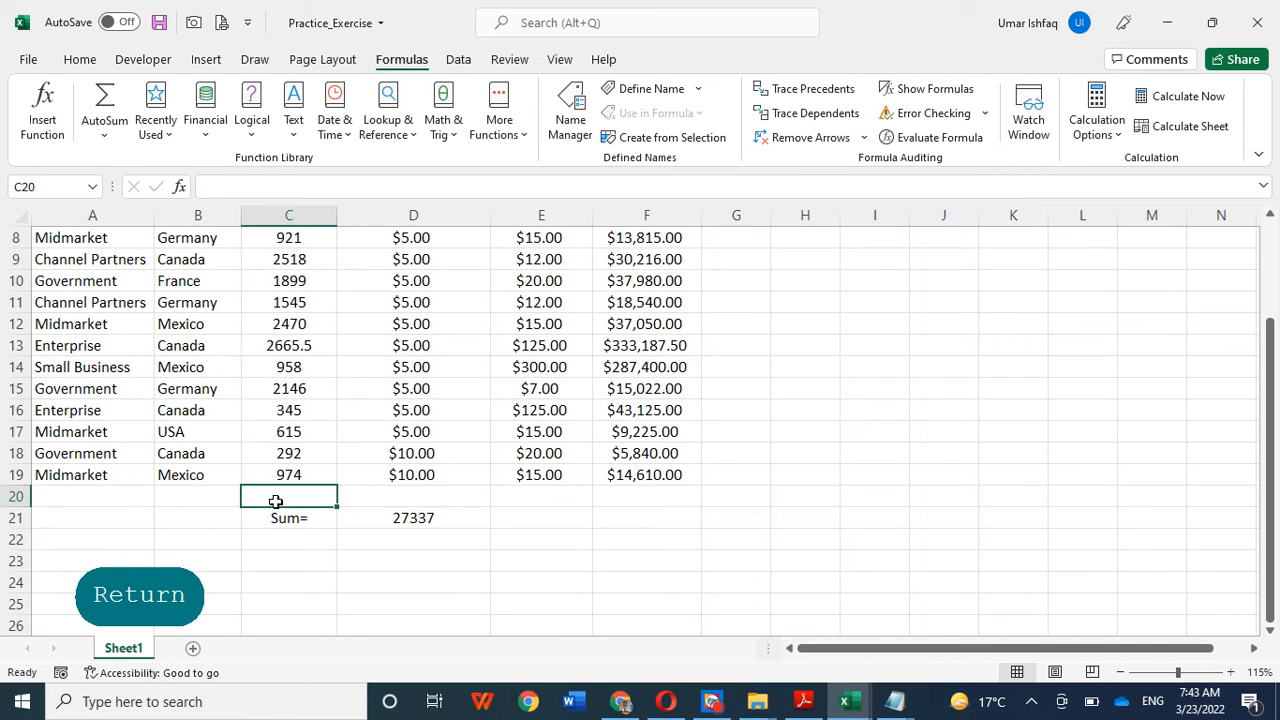
left_click(446, 560)
left_click(262, 517)
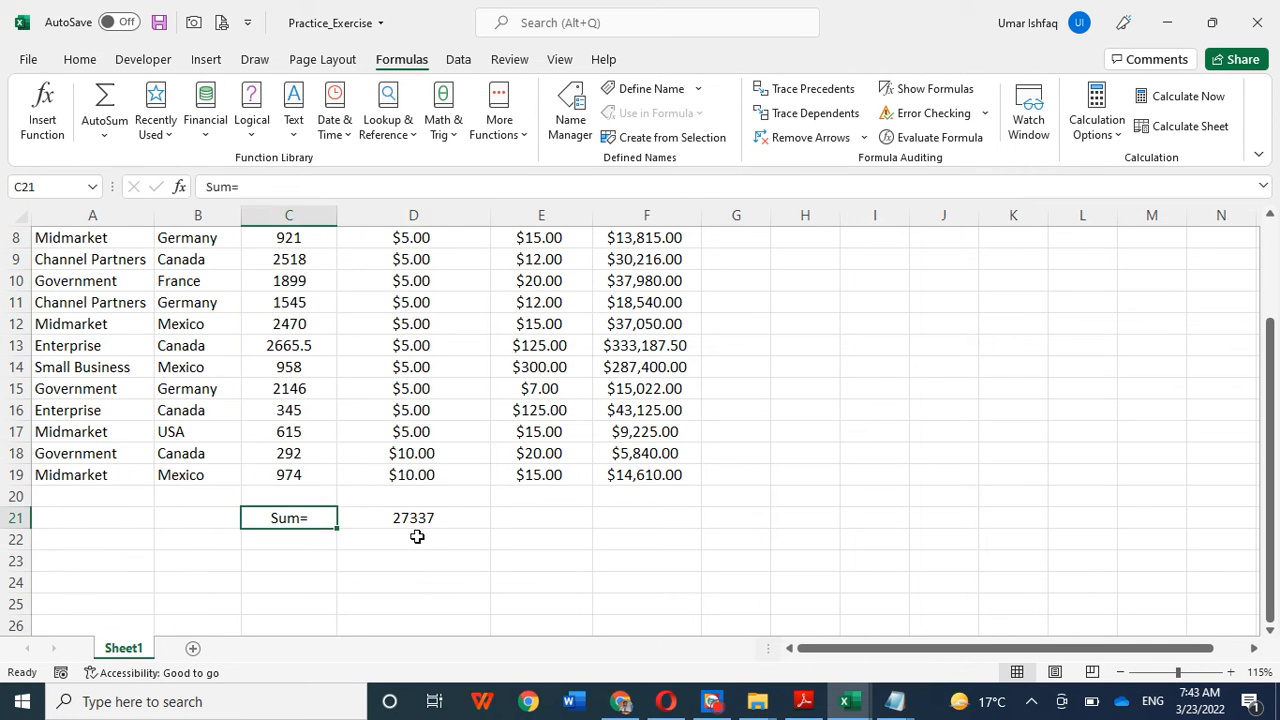
left_click(417, 537)
left_click(414, 517)
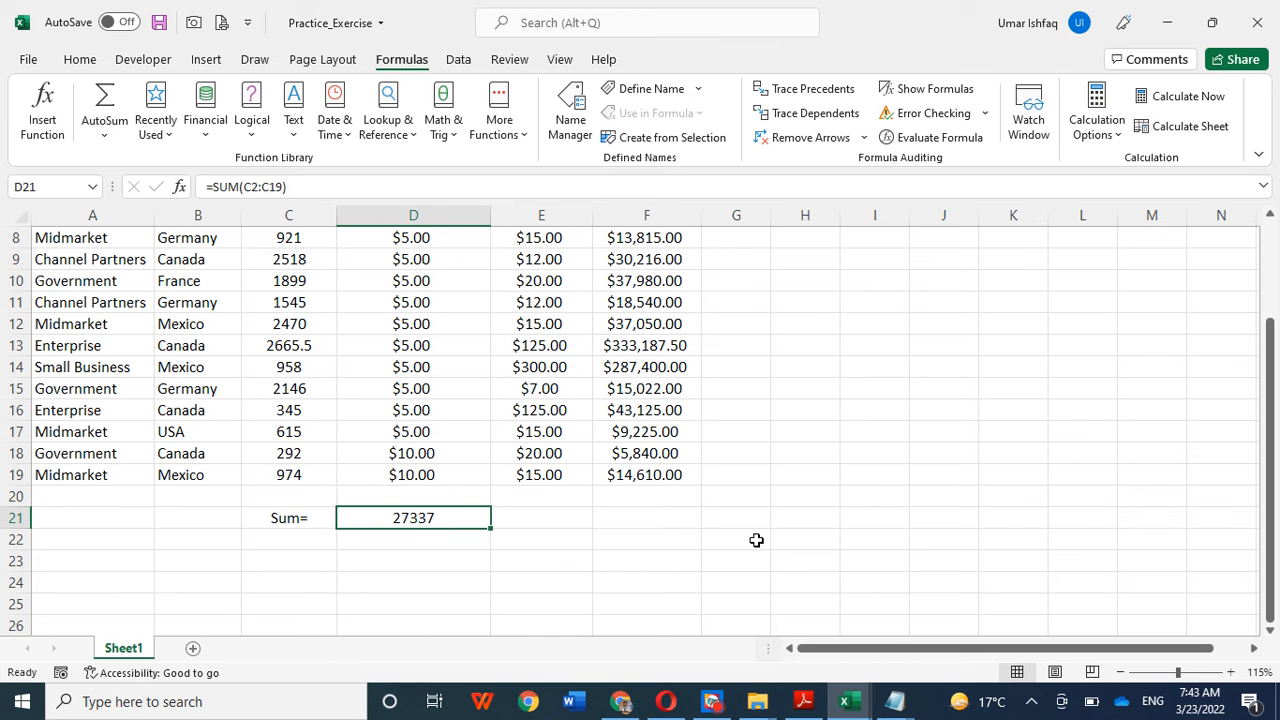
Clear the sum label and its formula from cells C21 and D21
scroll(830, 522, "up", 3)
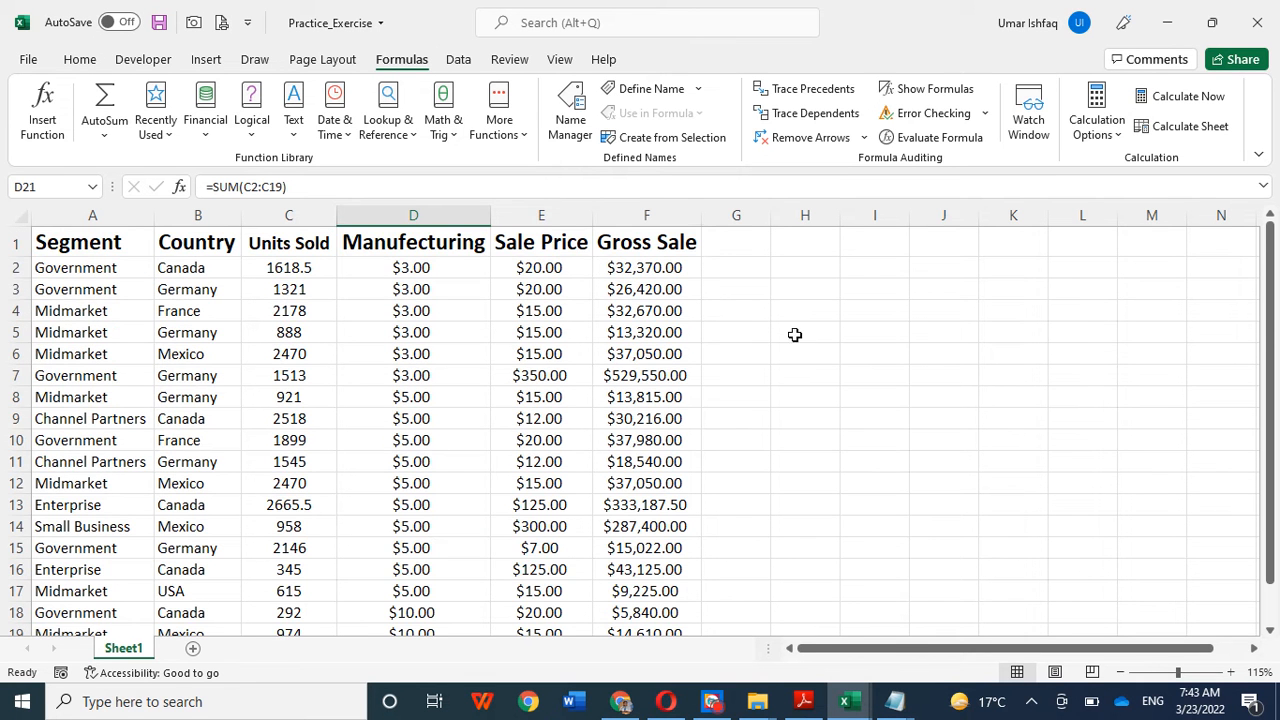
left_click(740, 260)
scroll(743, 343, "down", 3)
left_click_drag(263, 477, 432, 476)
key("Delete")
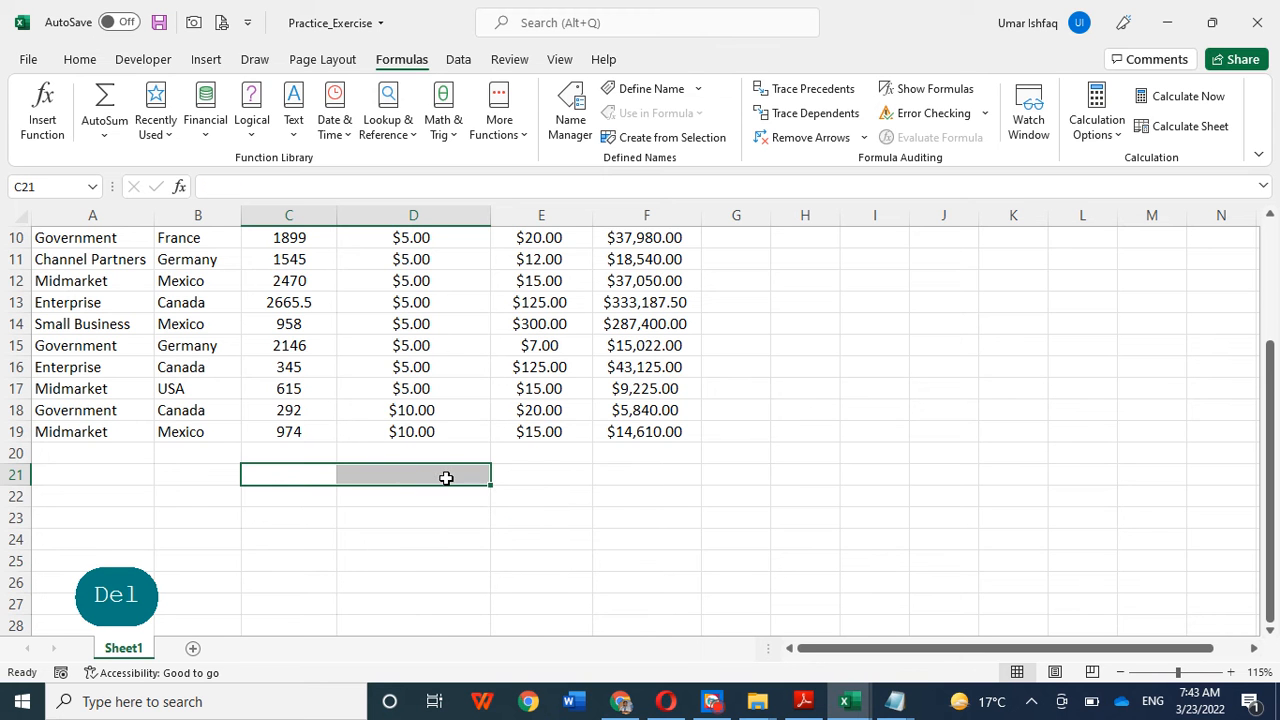
Enter the label "Sum=" in cell G2 beside the Gross Sale column and move to cell H2
scroll(860, 430, "up", 3)
left_click(724, 270)
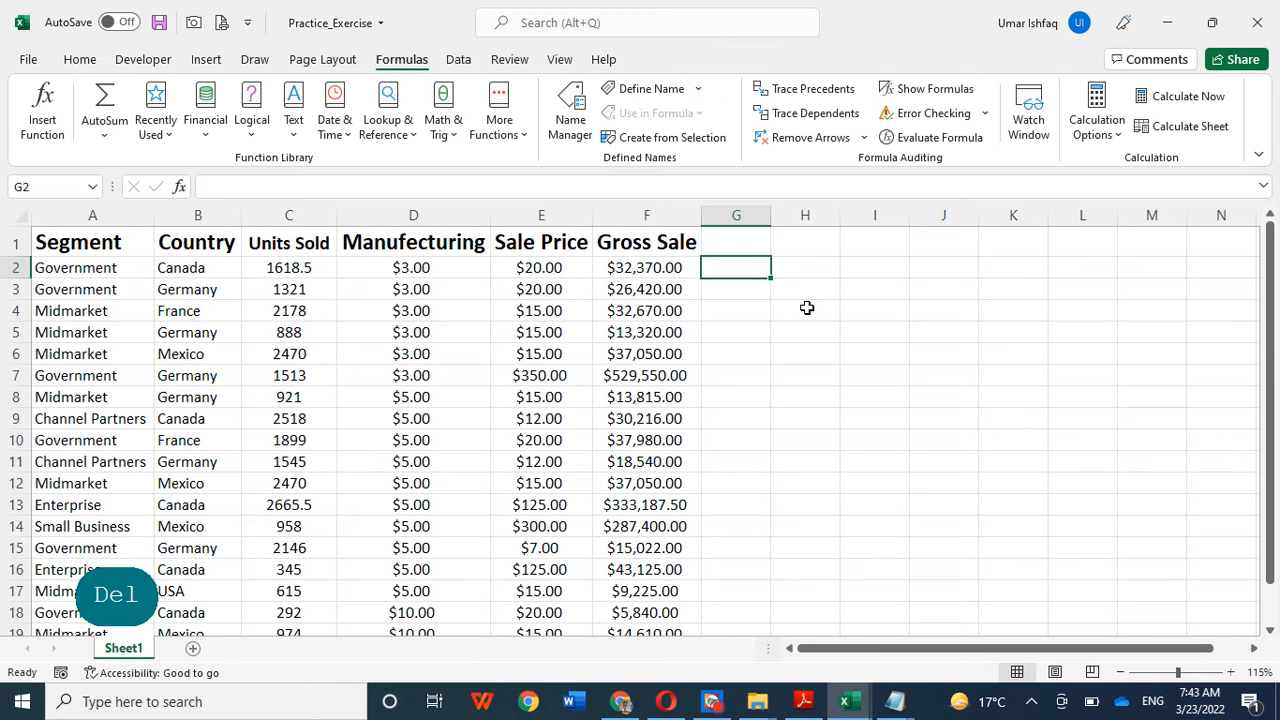
type("Su")
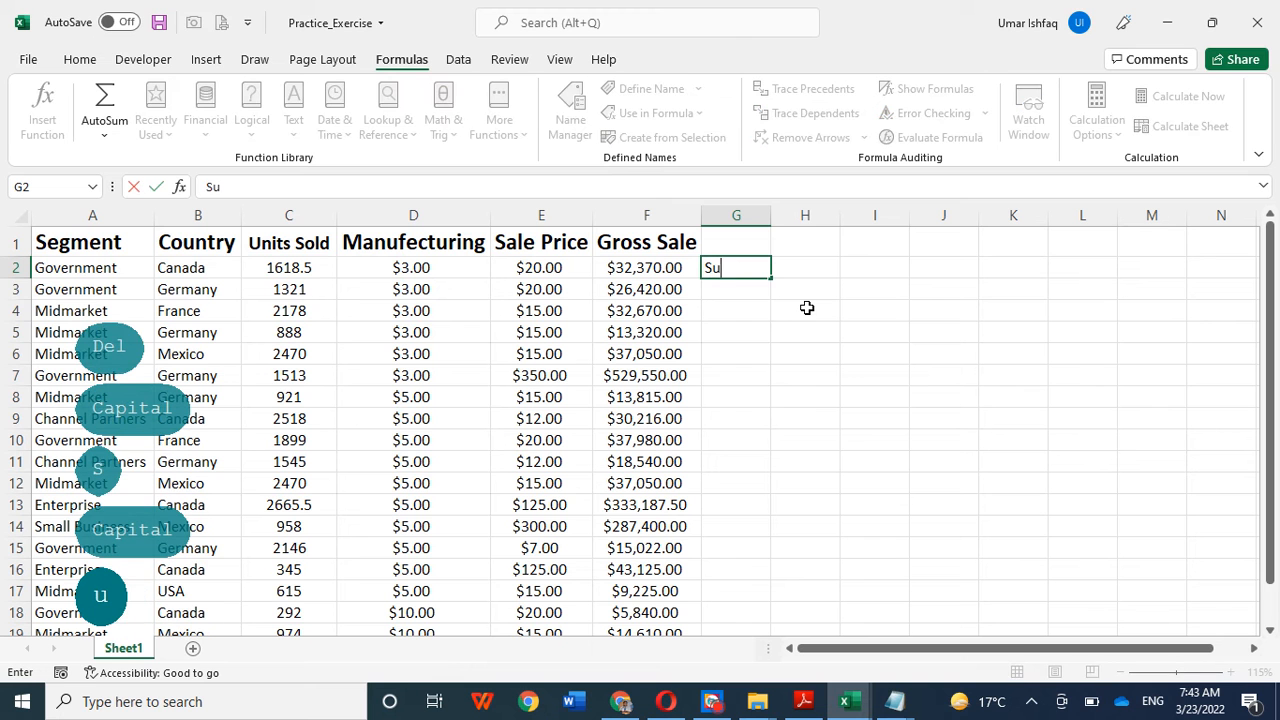
type("m=")
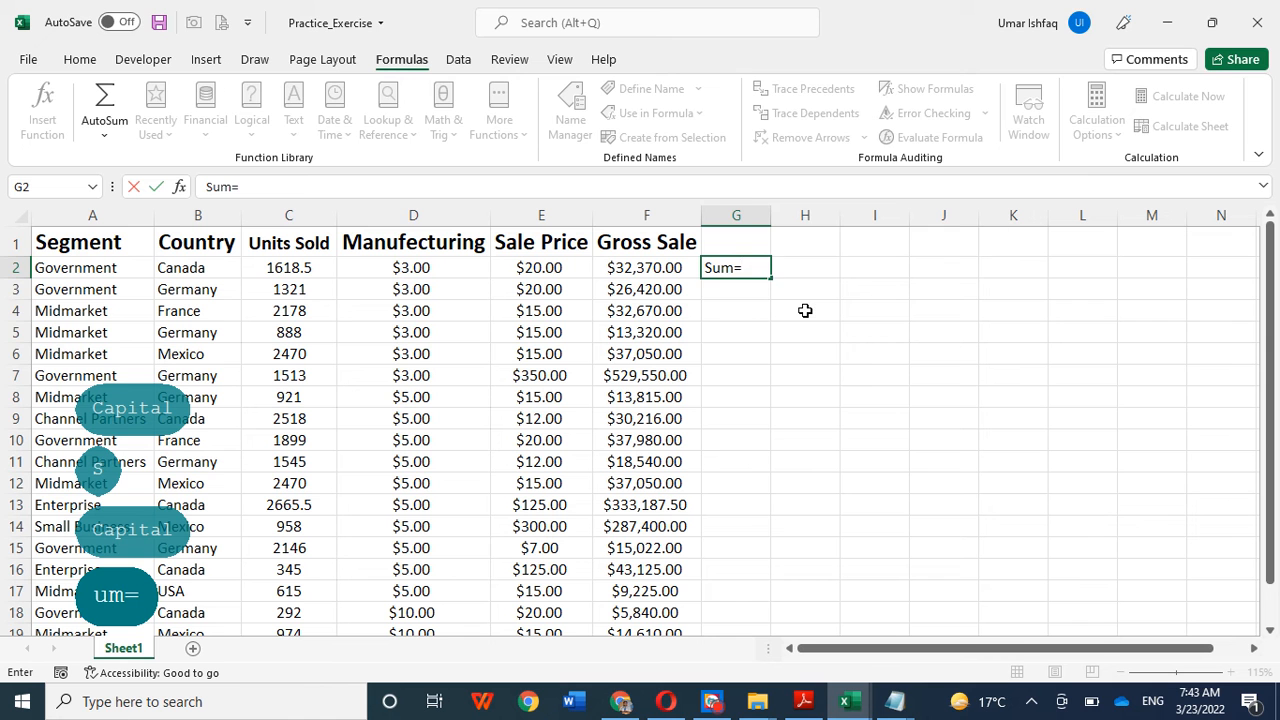
left_click(803, 331)
left_click(758, 274)
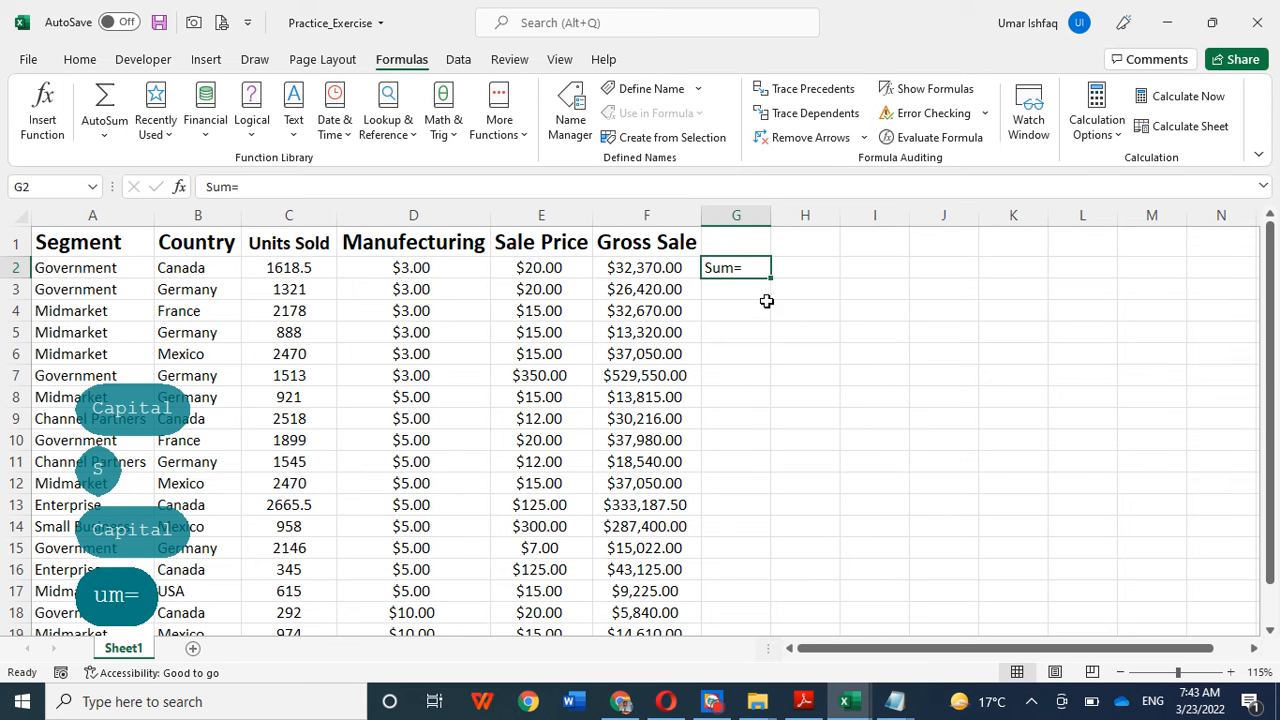
left_click(765, 305)
left_click(757, 266)
left_click(804, 272)
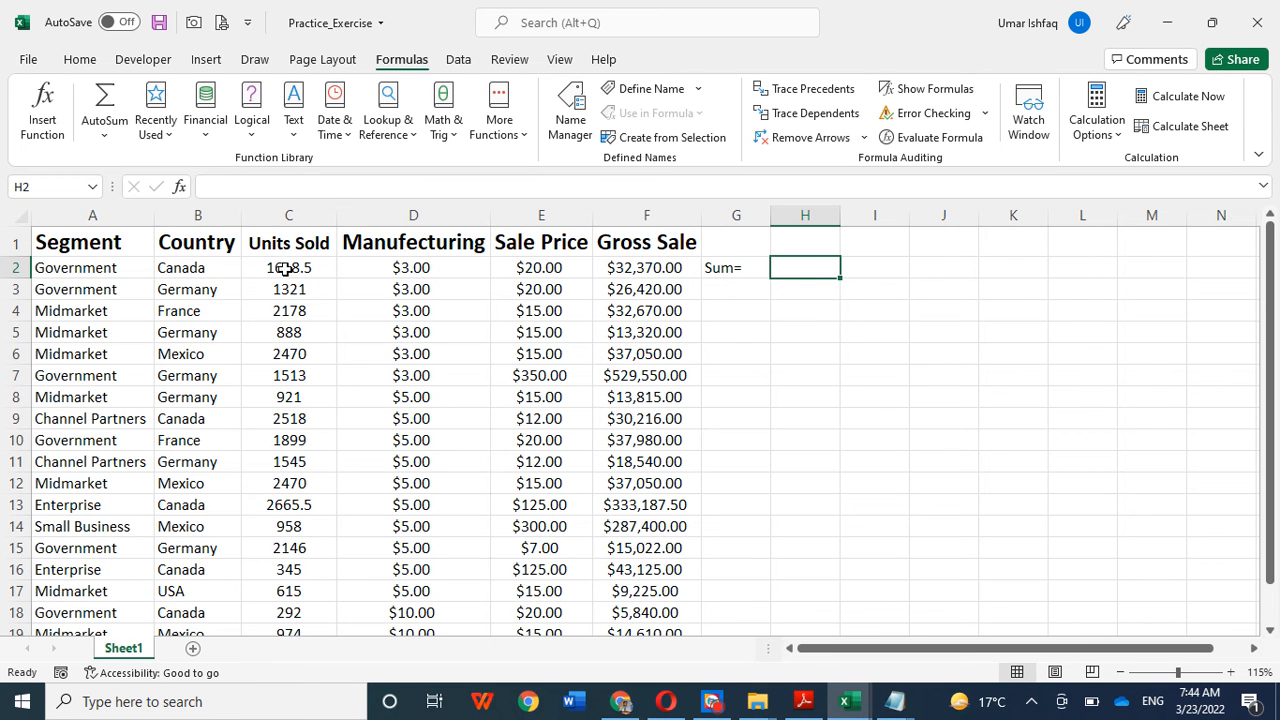
Check the Units Sold range and enter the formula =SUM(C2:C19) in cell H2 to total it
left_click_drag(289, 268, 289, 603)
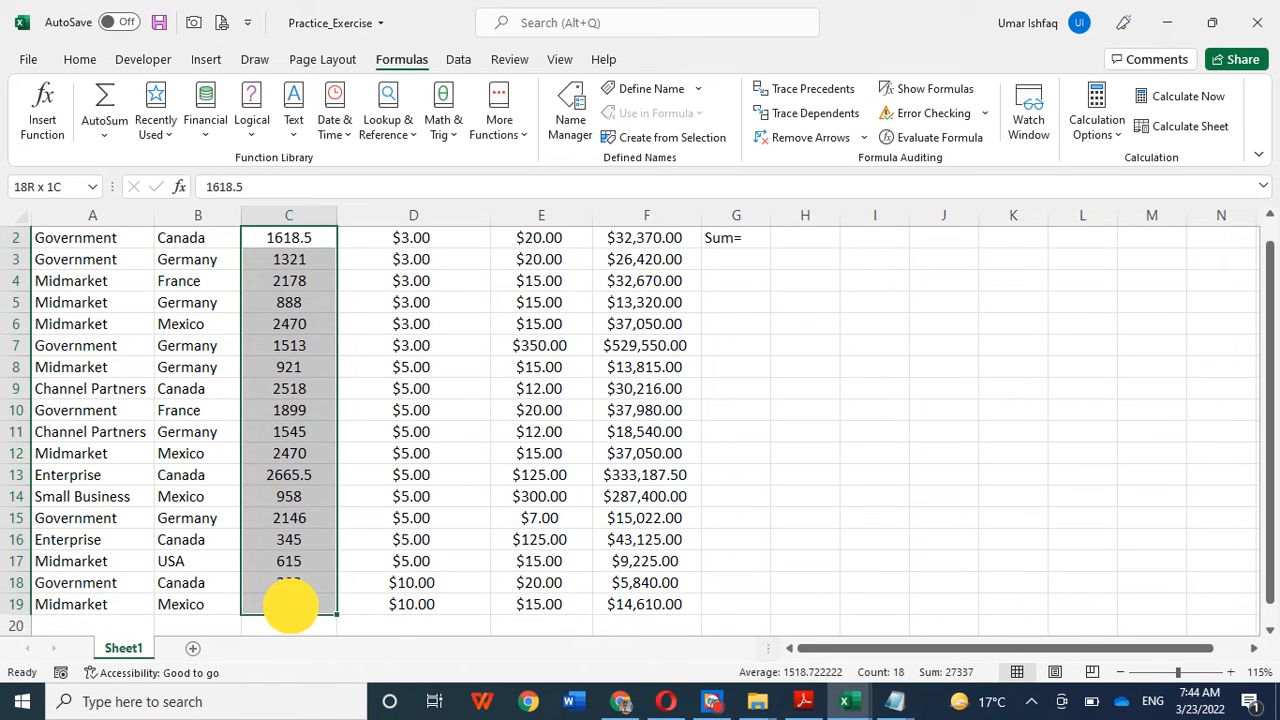
scroll(851, 331, "up", 1)
left_click(789, 268)
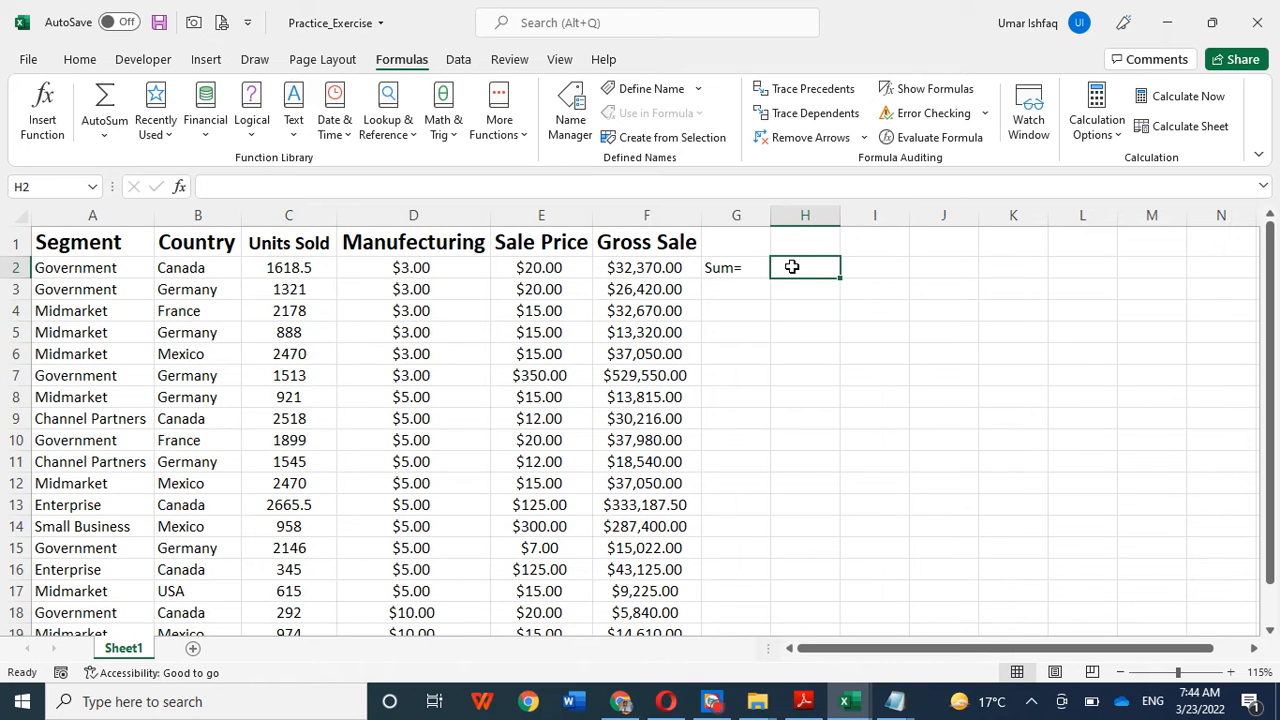
left_click(798, 318)
left_click(778, 268)
left_click(258, 187)
type("=")
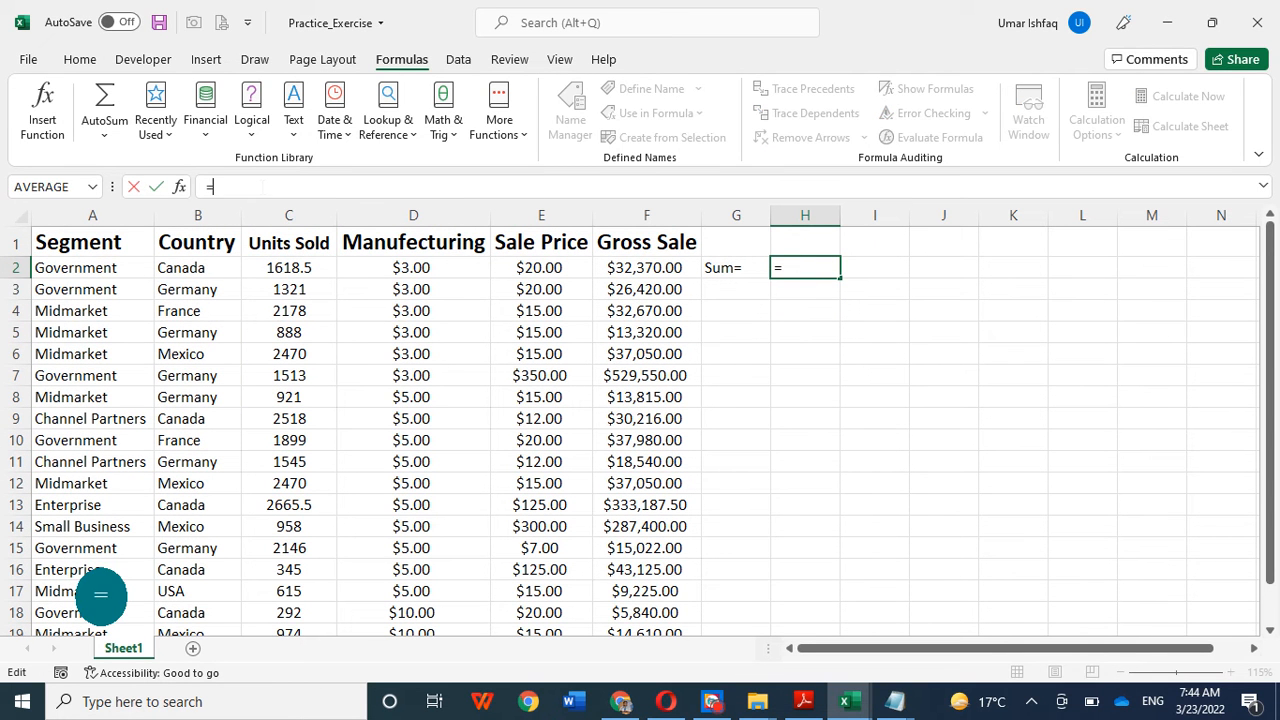
type("sum")
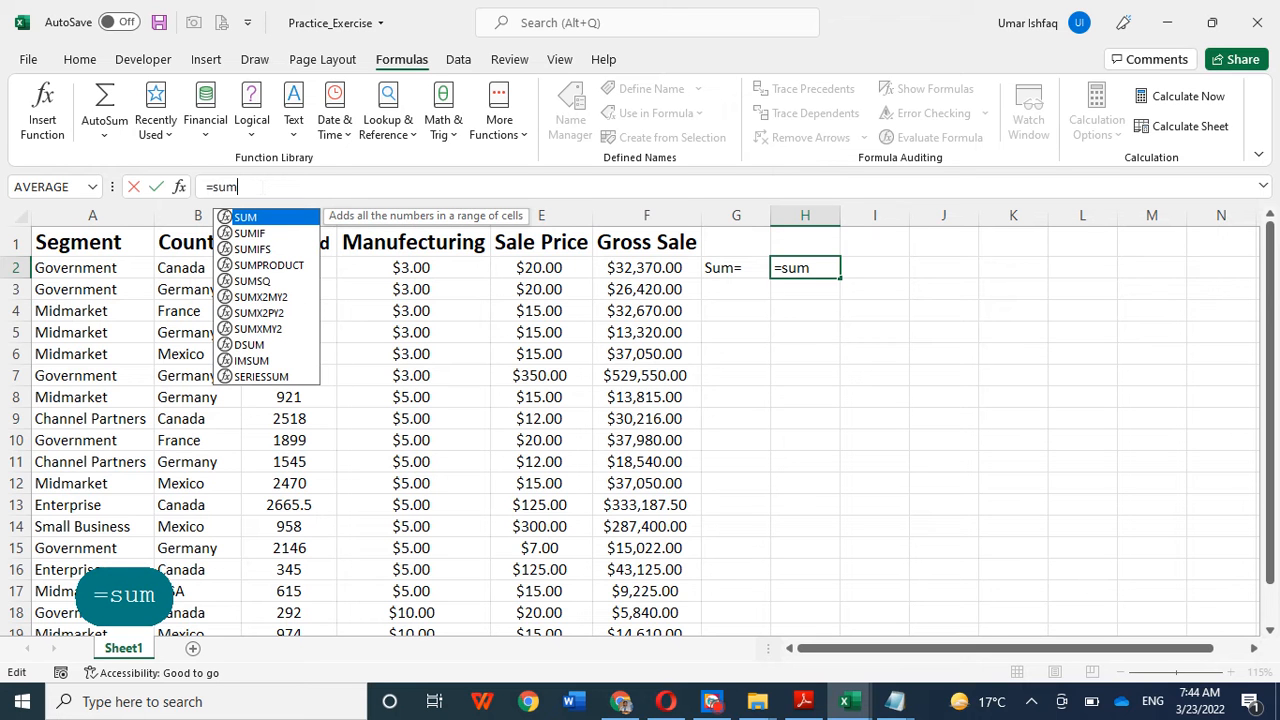
type("(")
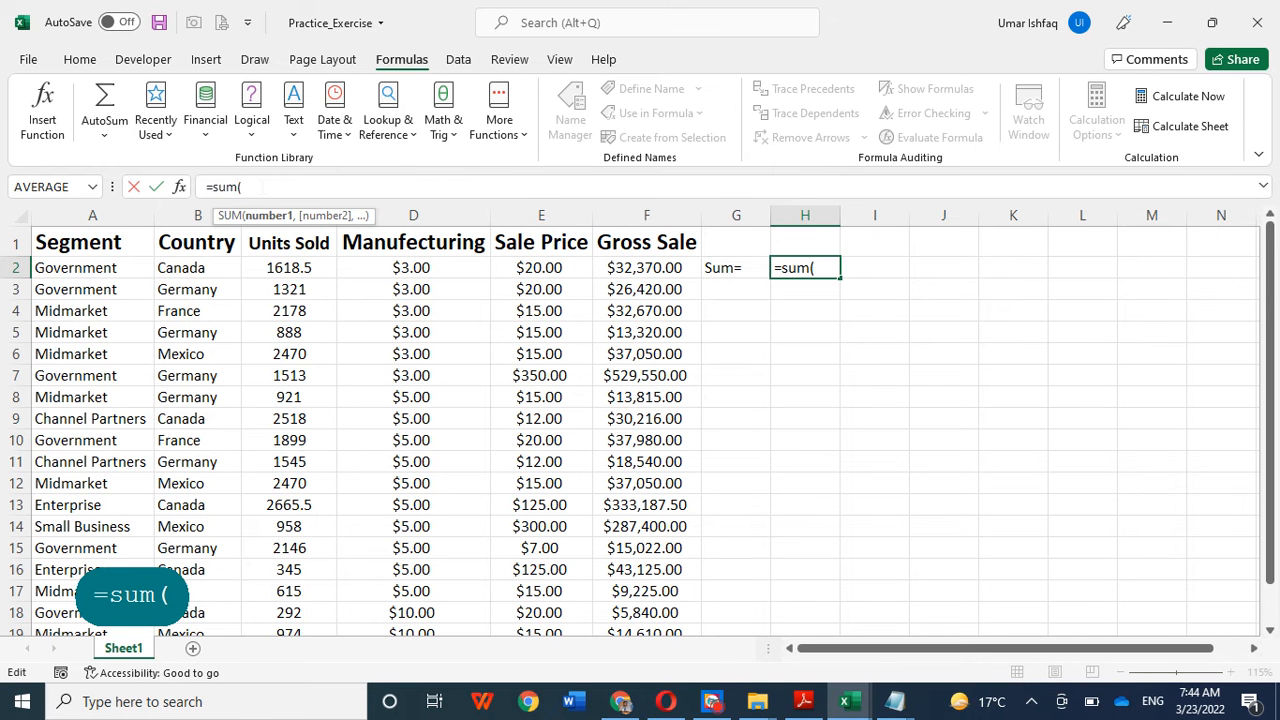
type("c")
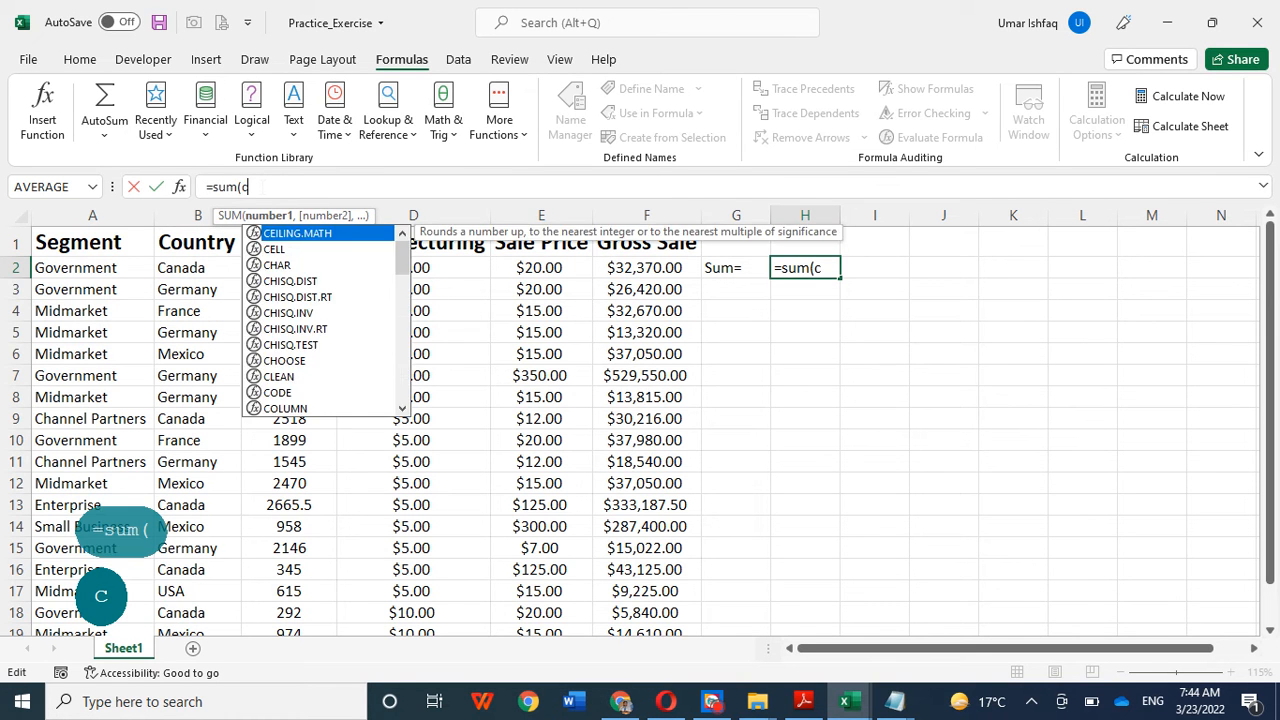
type("2:")
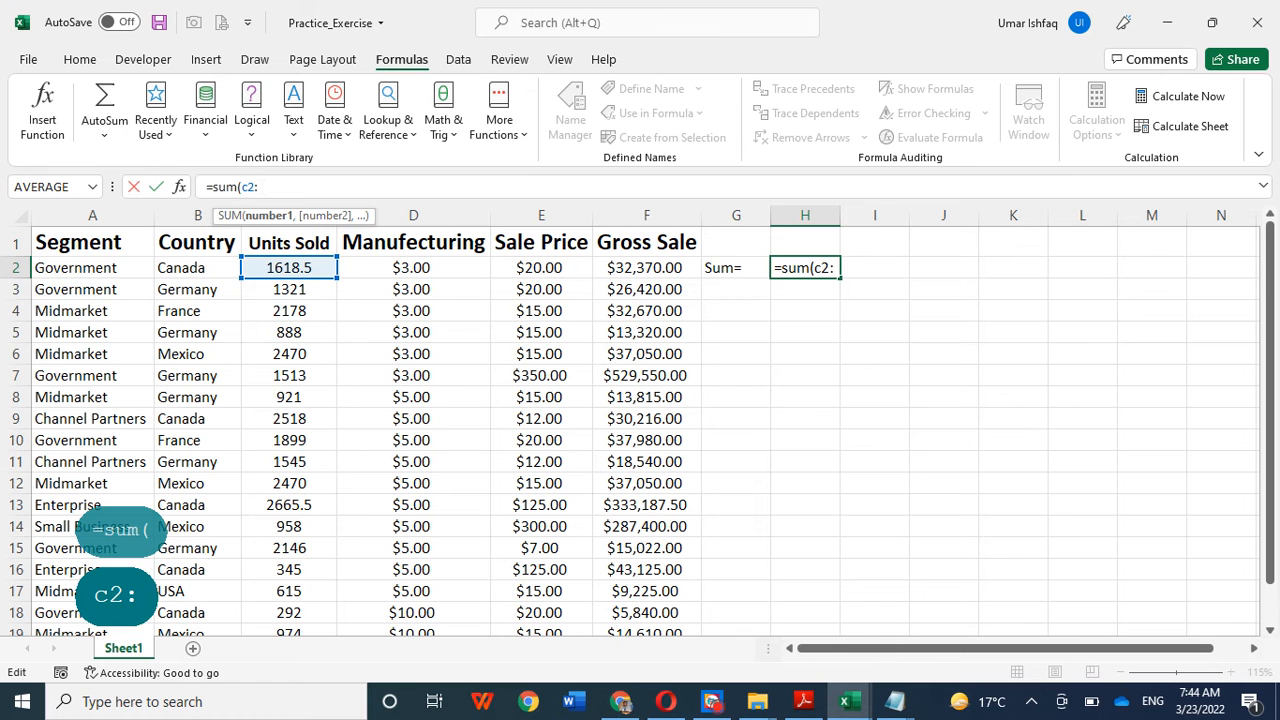
type("c19")
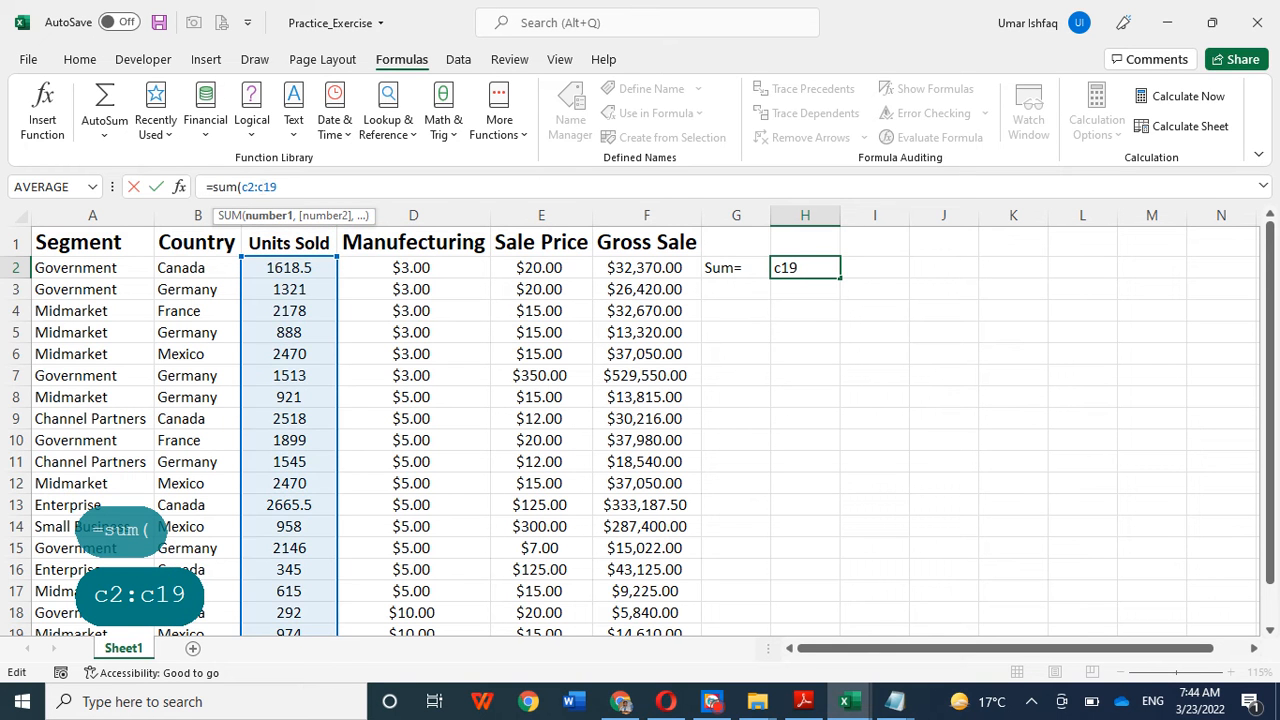
type(")")
key("Return")
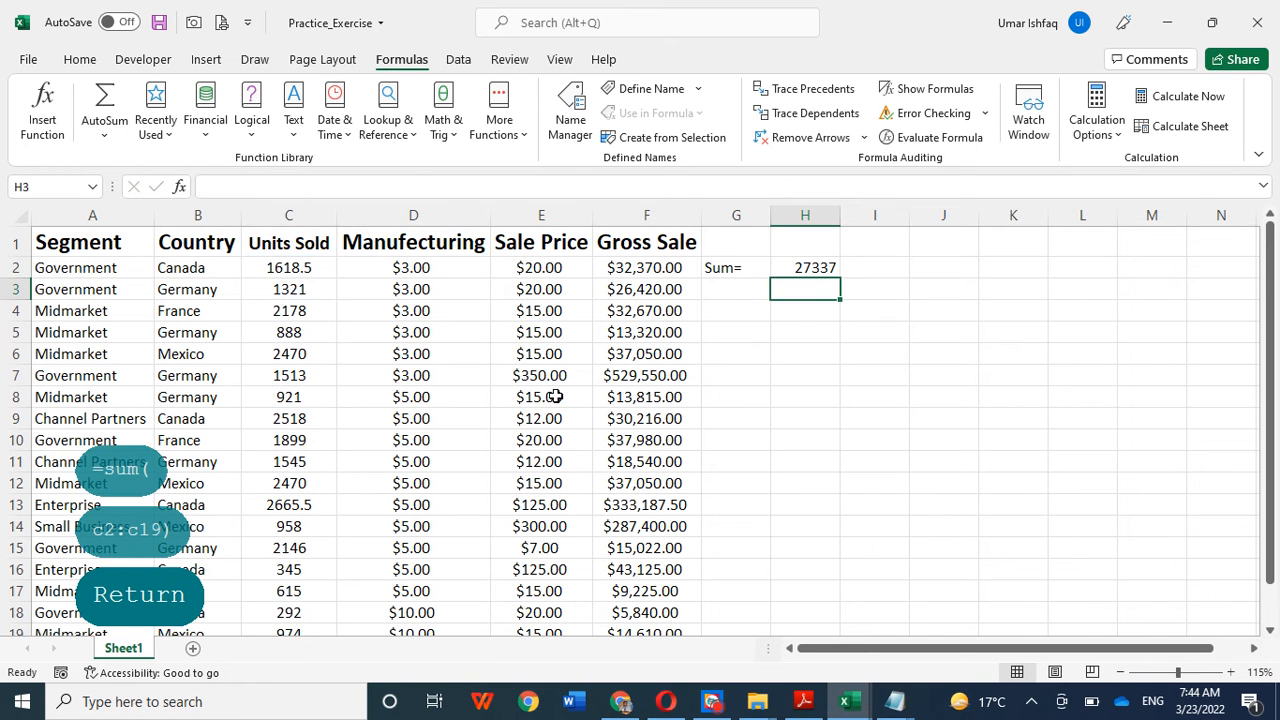
Examine the Sale Price values in E2 to E19, checking the content of cell E2
left_click(721, 290)
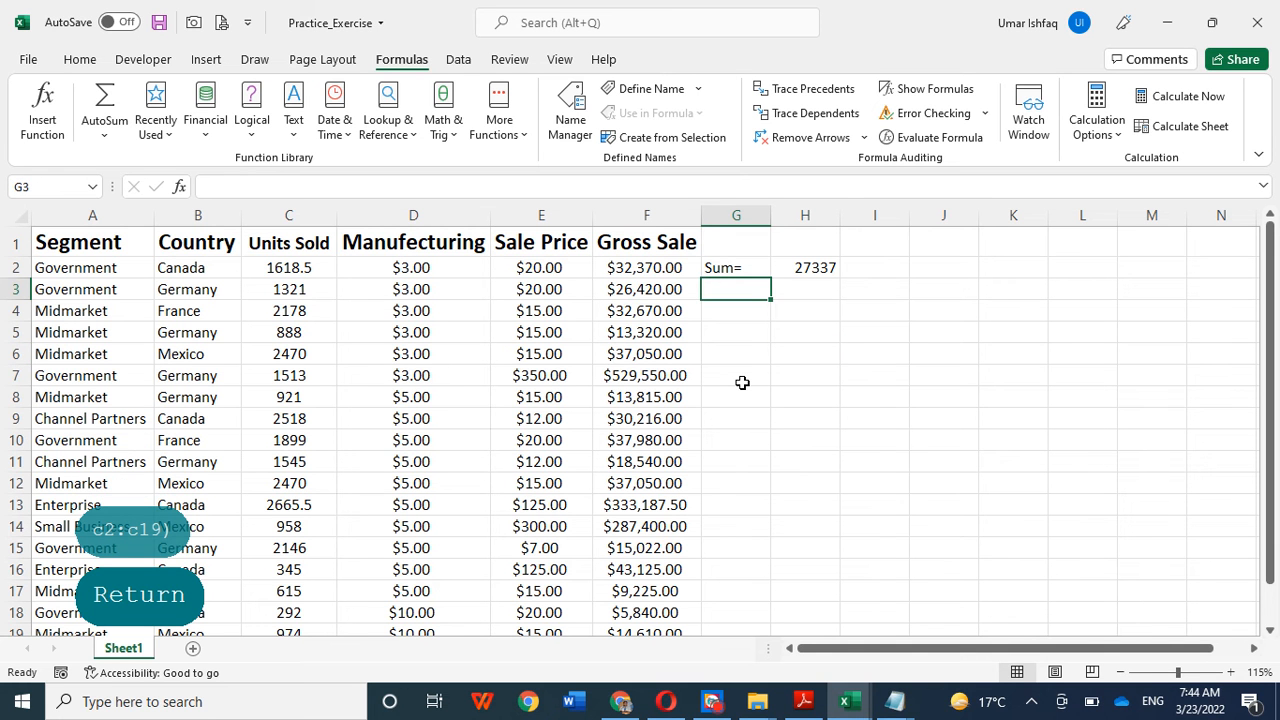
left_click_drag(515, 268, 540, 604)
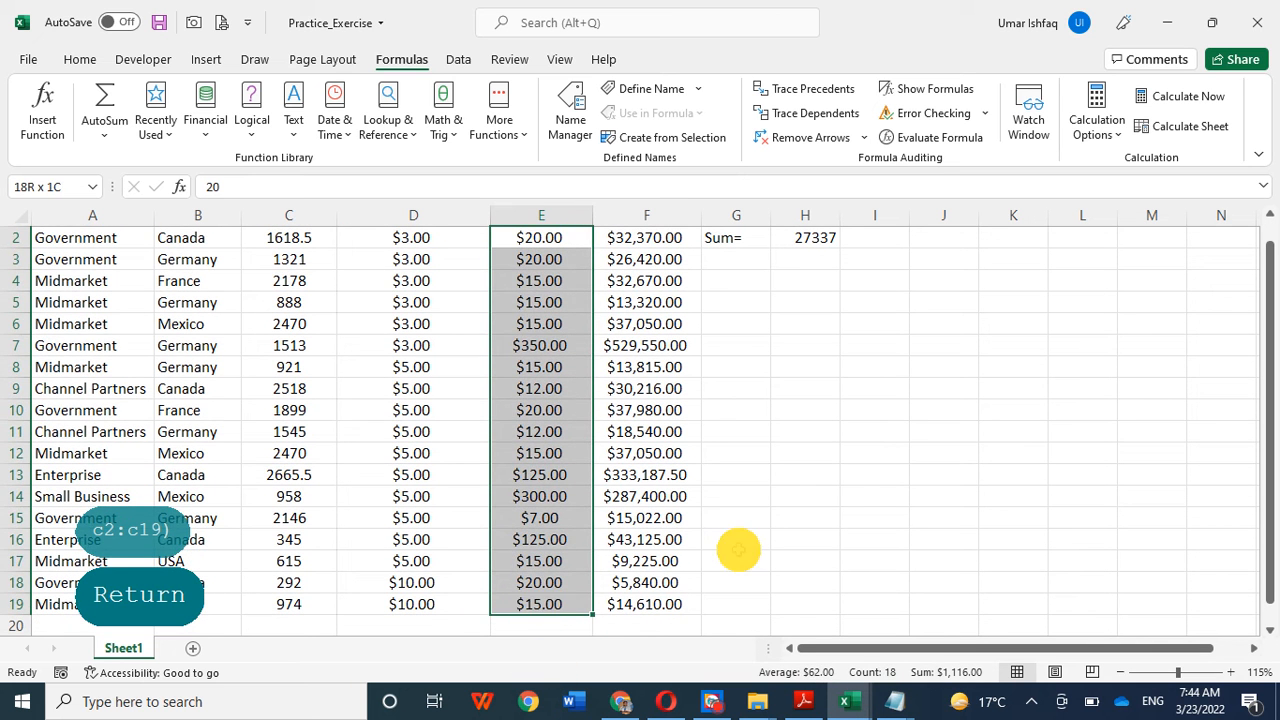
left_click(826, 476)
scroll(826, 477, "up", 1)
left_click(519, 268)
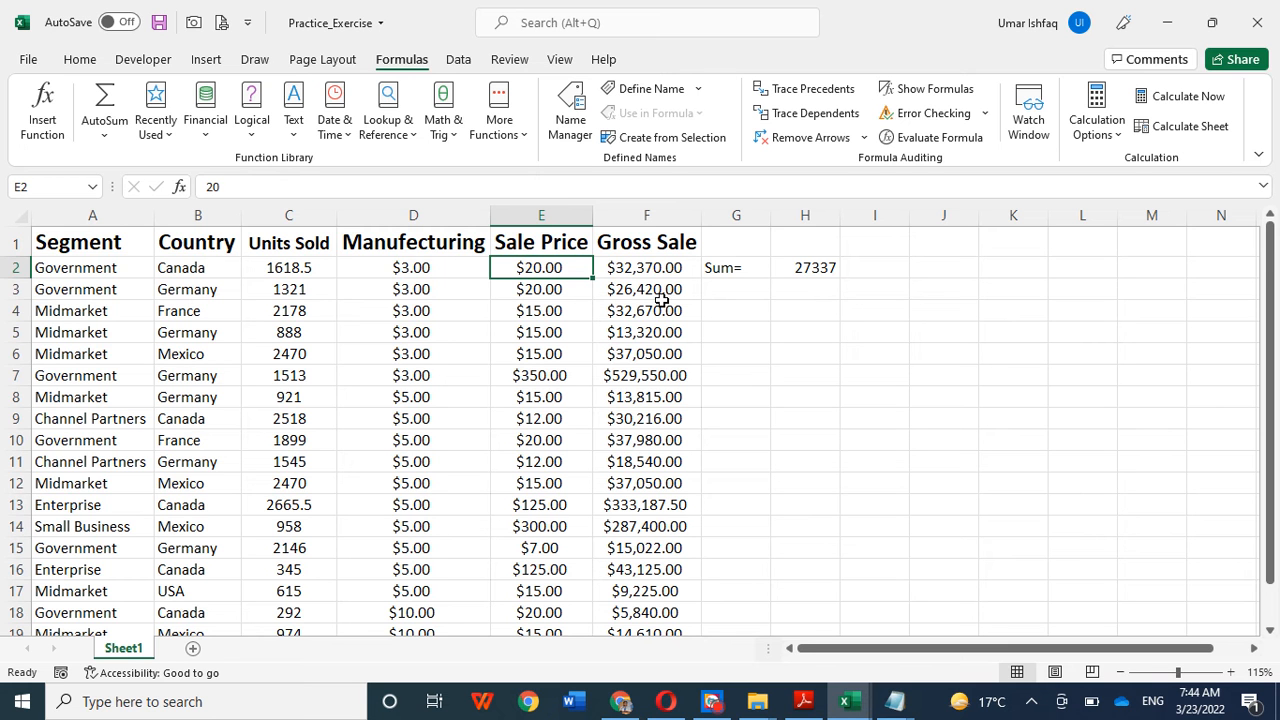
left_click(803, 417)
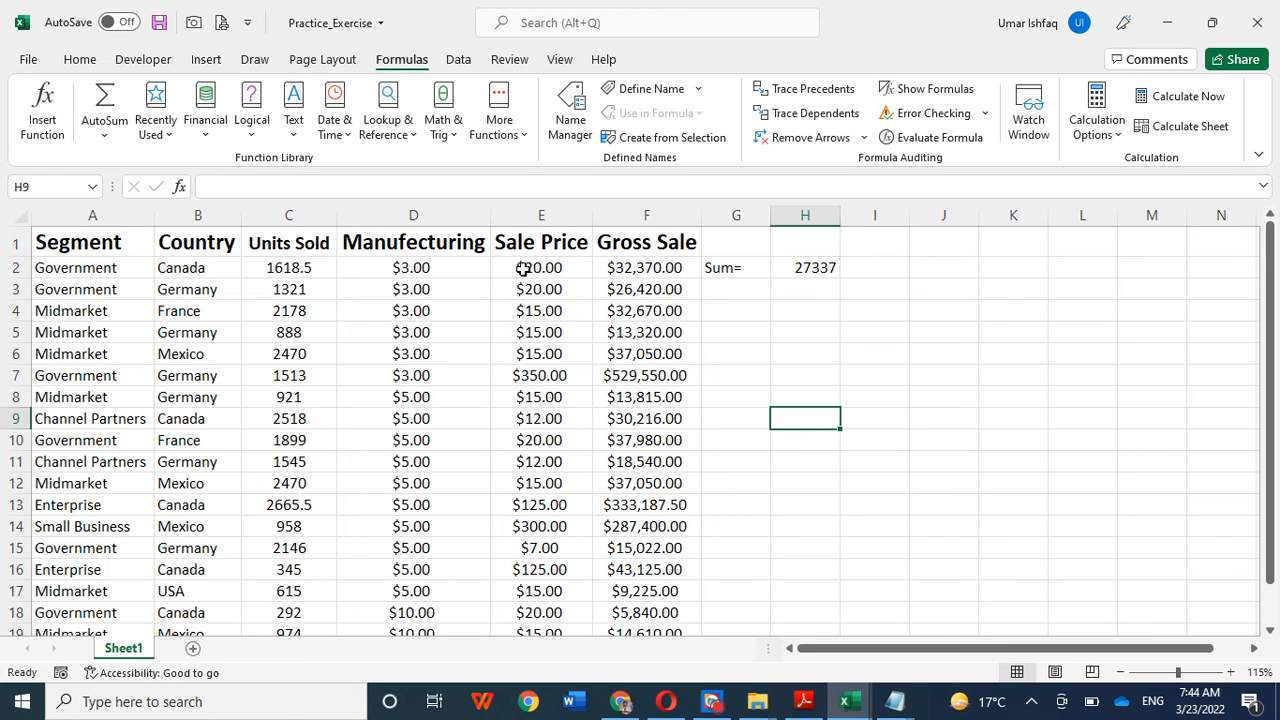
mouse_move(522, 268)
left_mouse_down()
mouse_move(529, 443)
mouse_move(537, 267)
left_mouse_up()
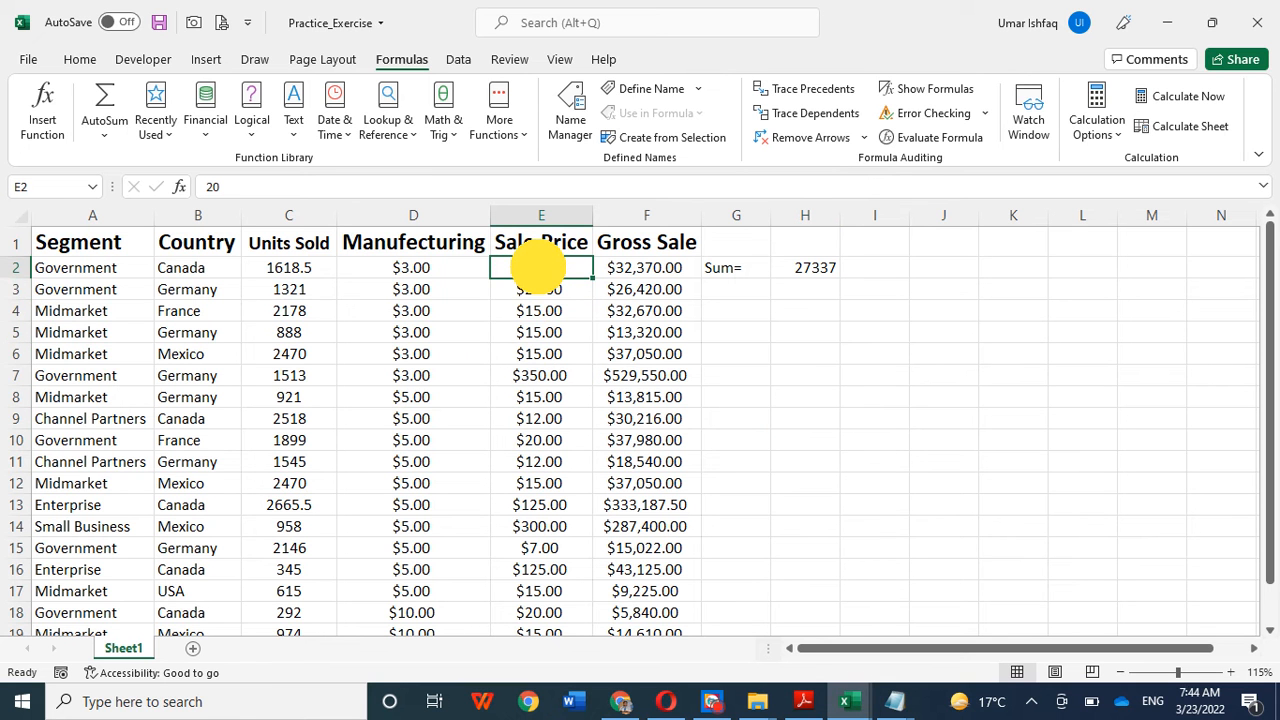
left_click(871, 371)
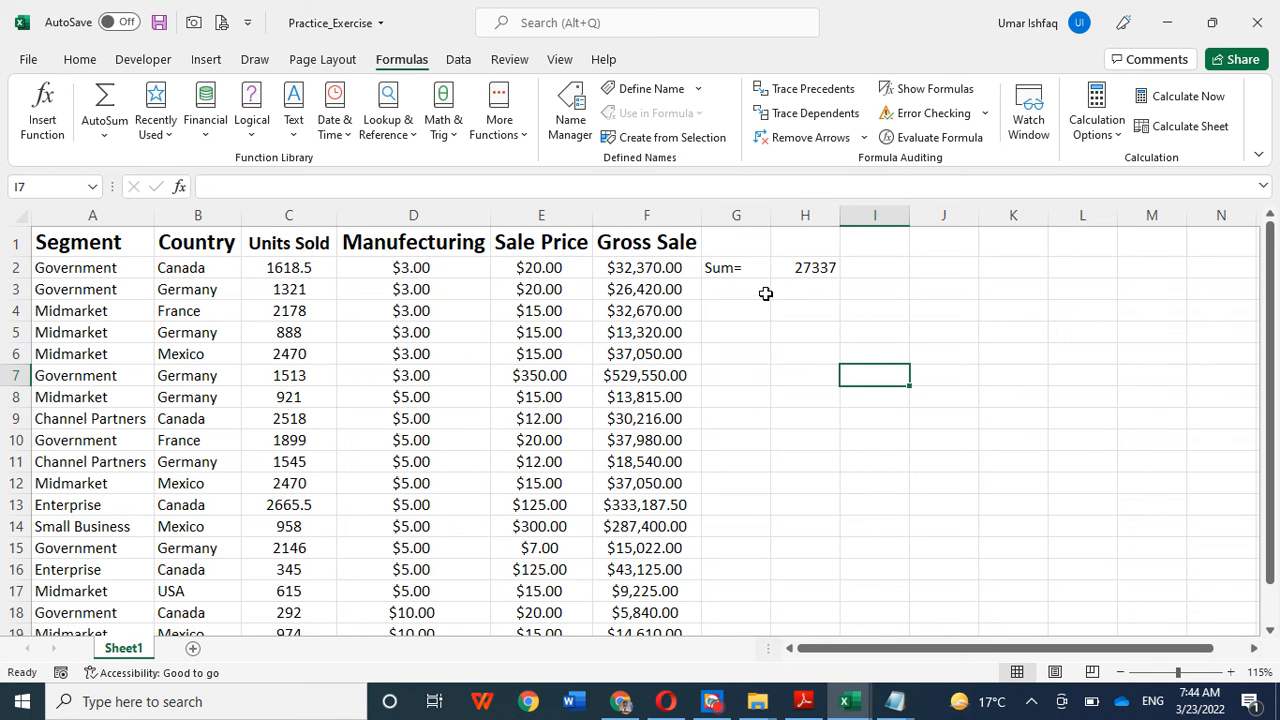
left_click(894, 272)
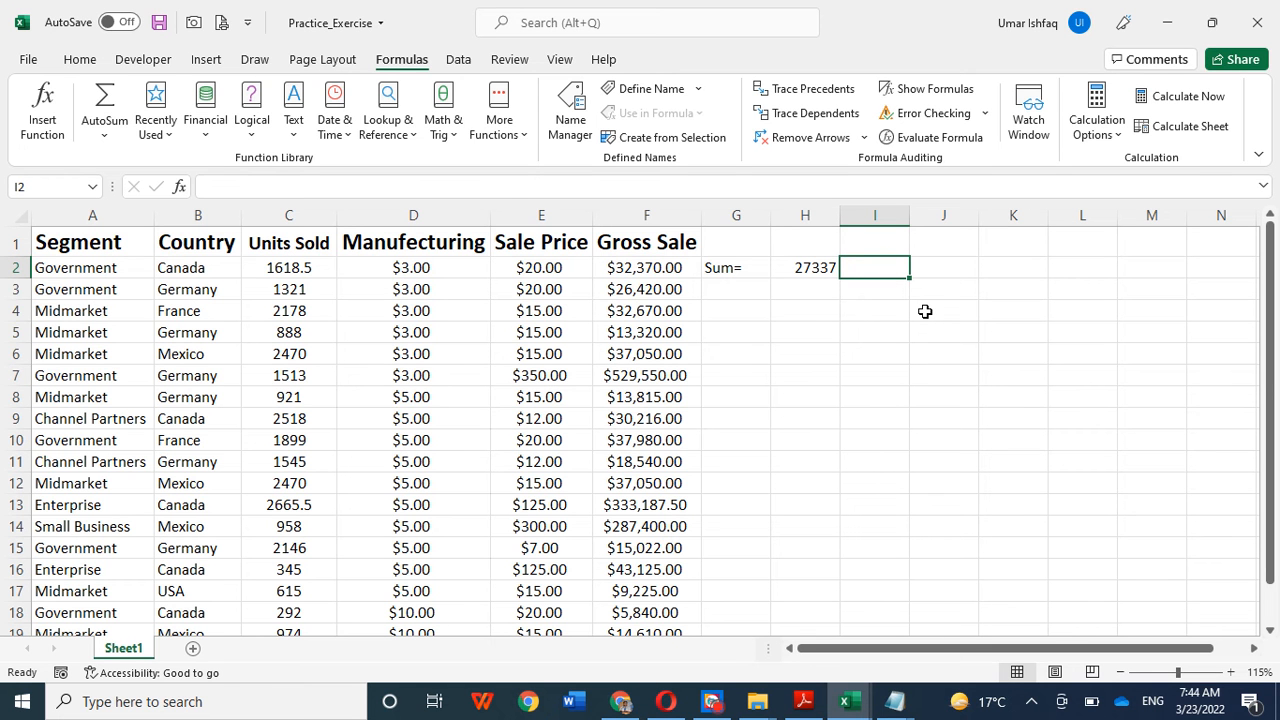
left_click(471, 335)
left_click(432, 284)
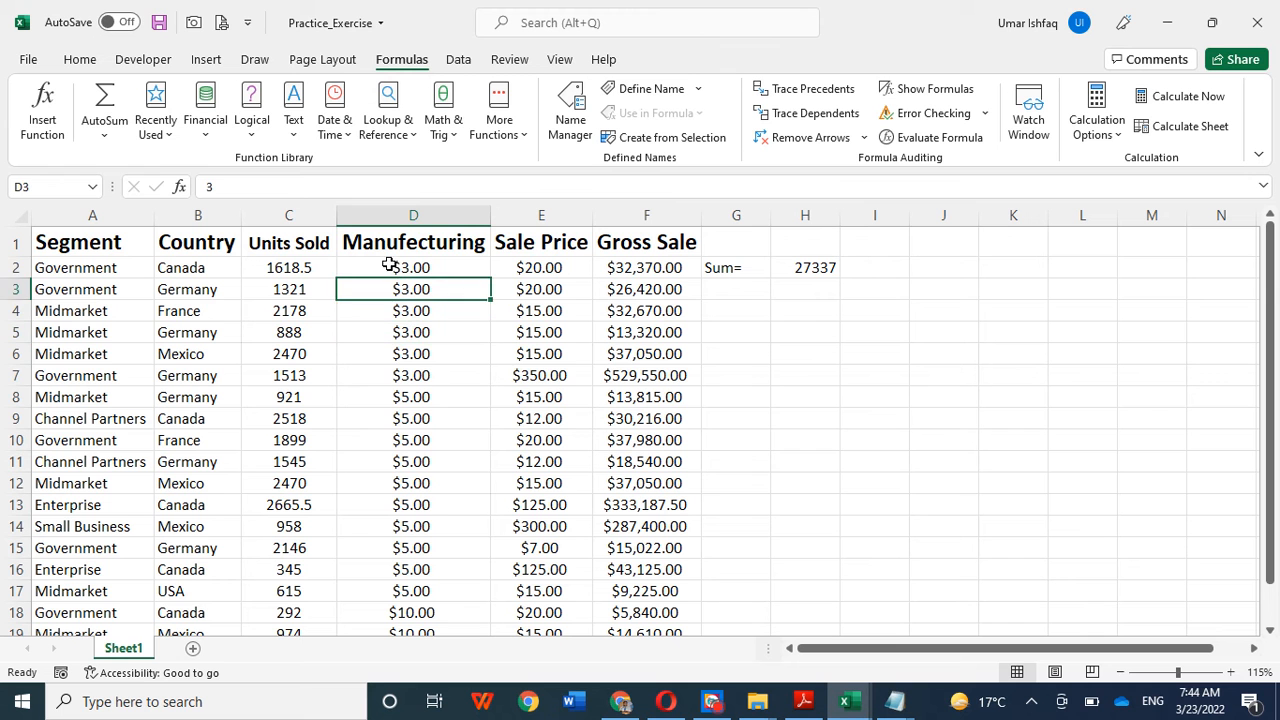
left_click(386, 266)
right_click(388, 270)
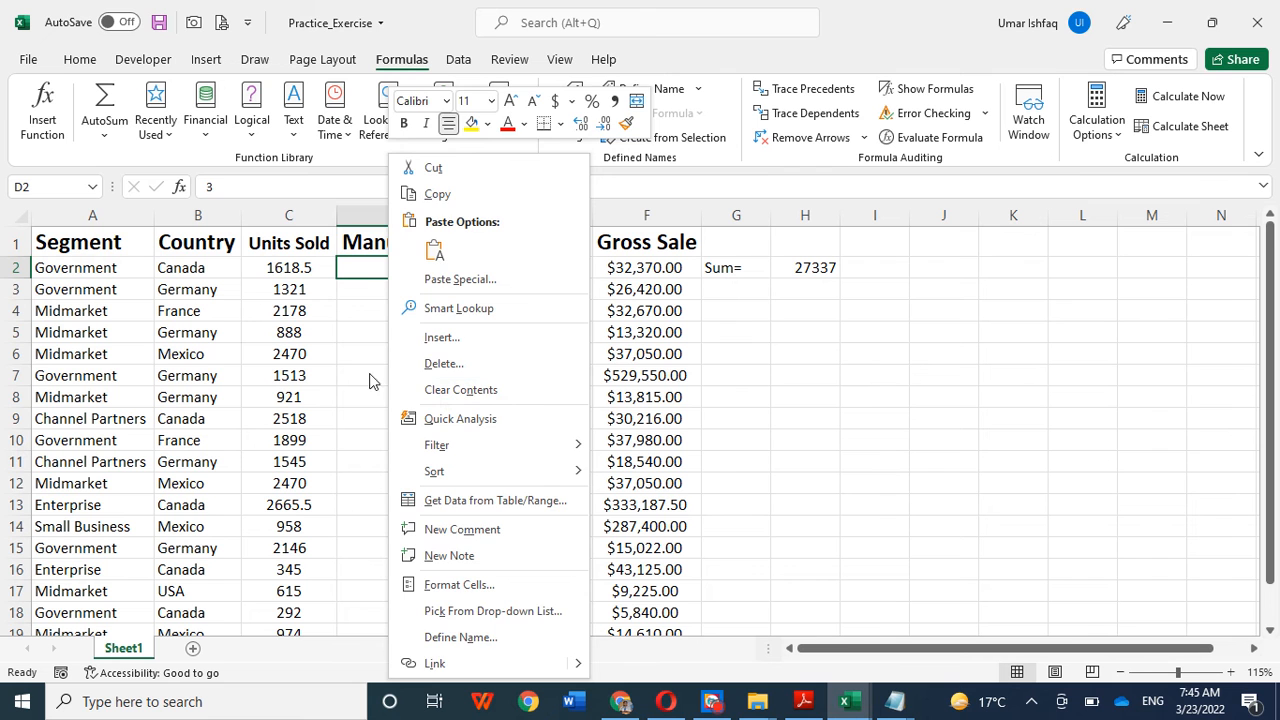
left_click(349, 350)
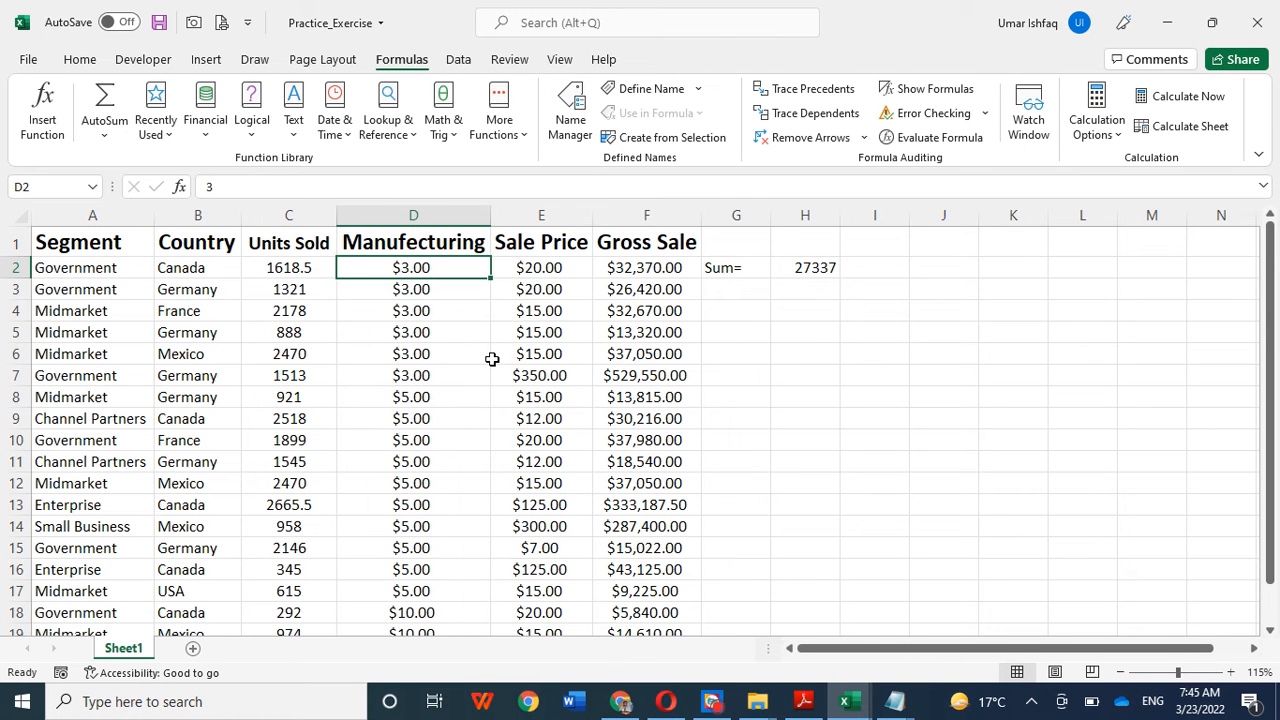
key("ctrl")
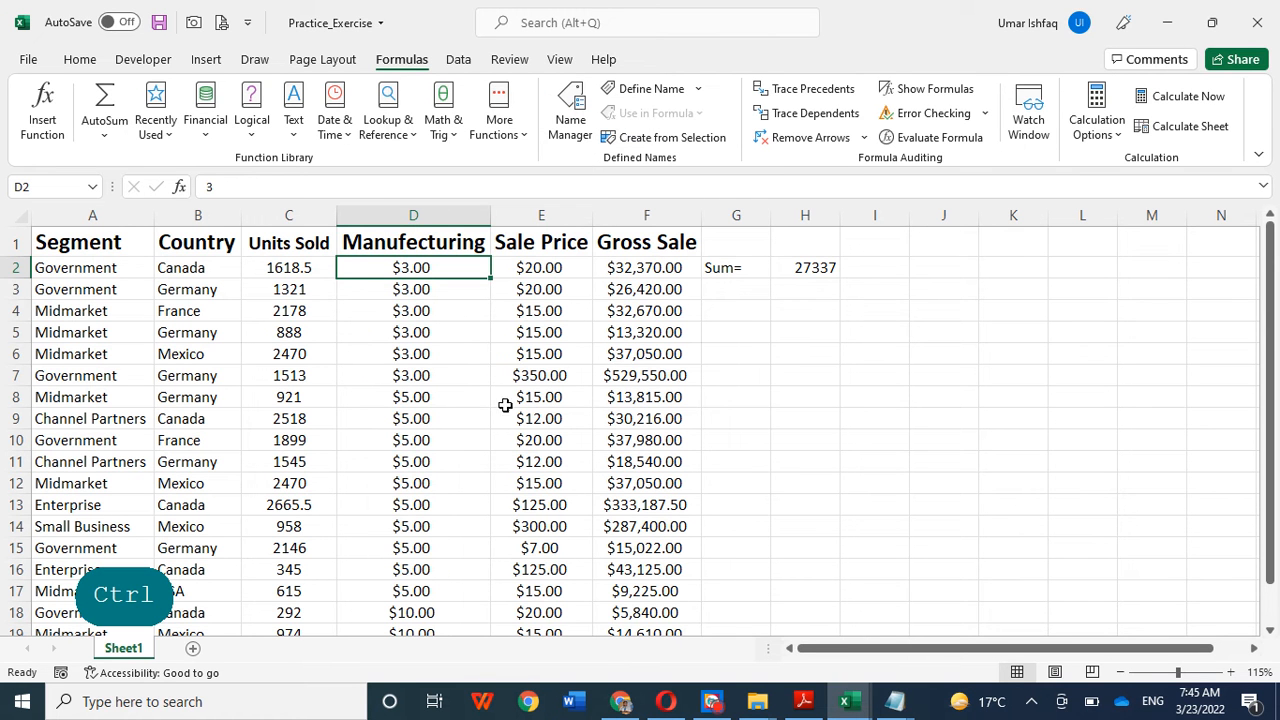
left_click(506, 400)
Try to replace the "$" sign with a space using Find and Replace, starting from Manufacturing cell D2
left_click(428, 268)
key("ctrl+f")
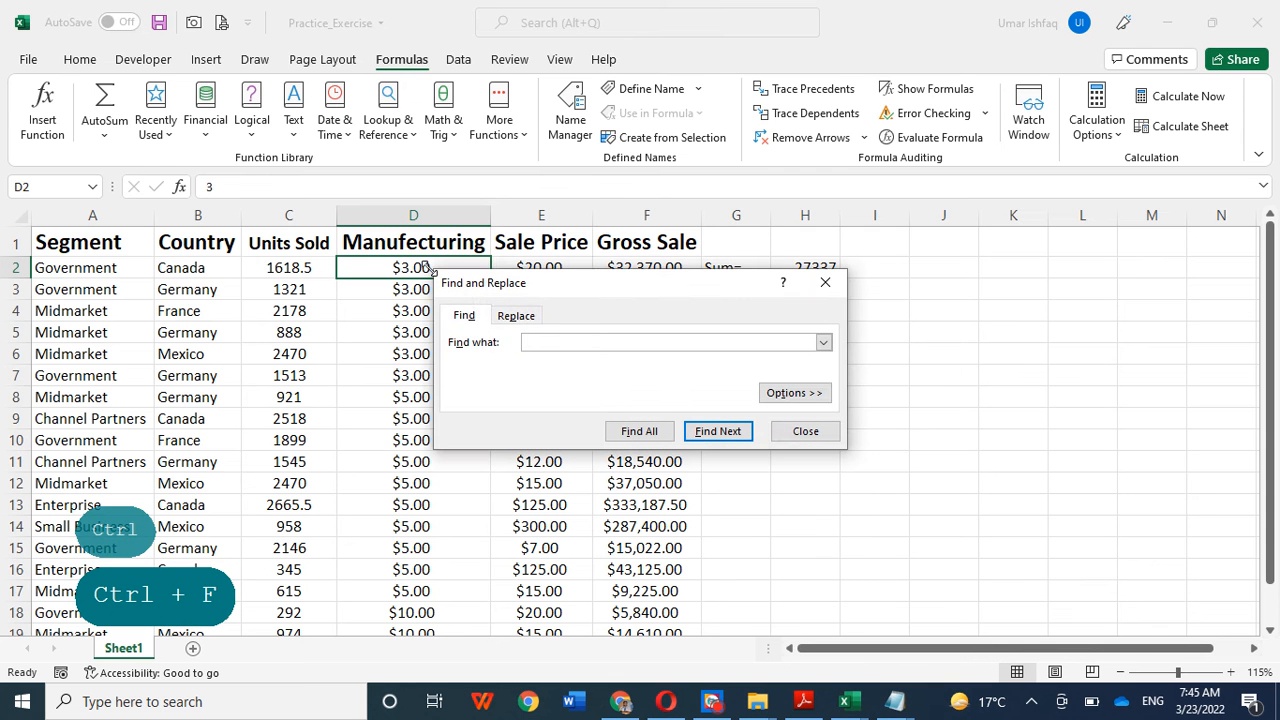
left_click(516, 315)
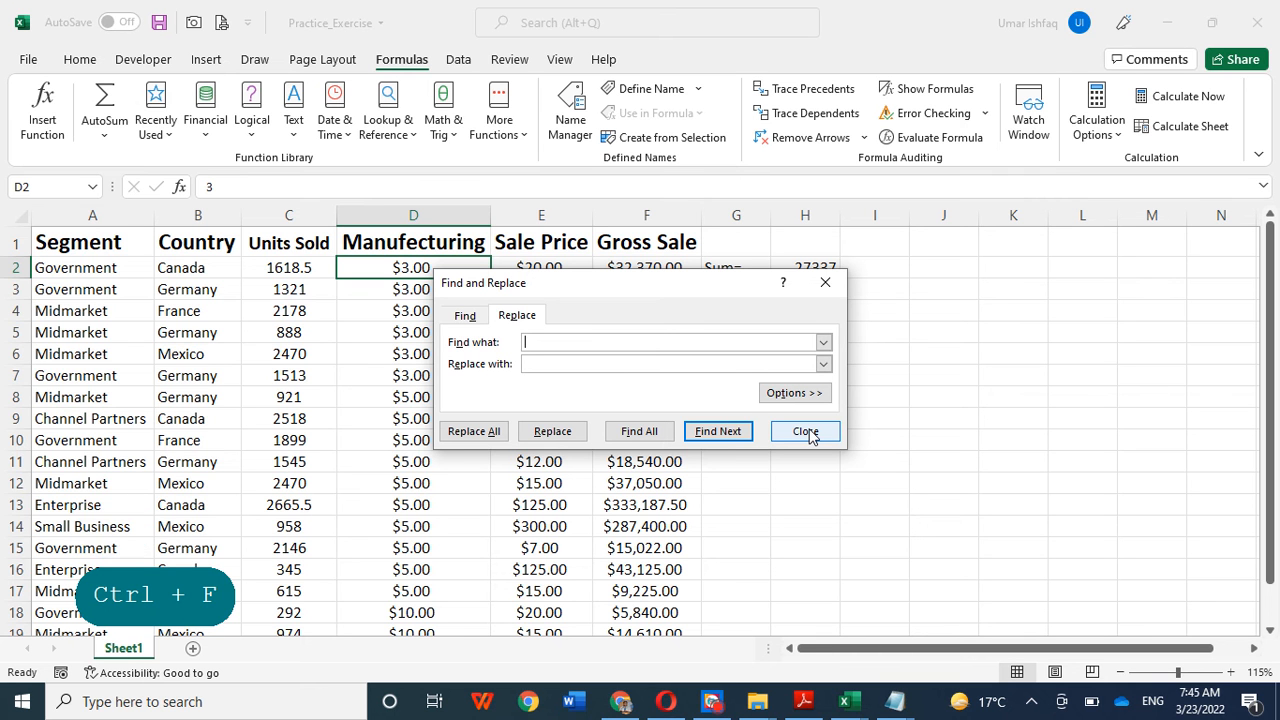
type("$")
left_click(557, 364)
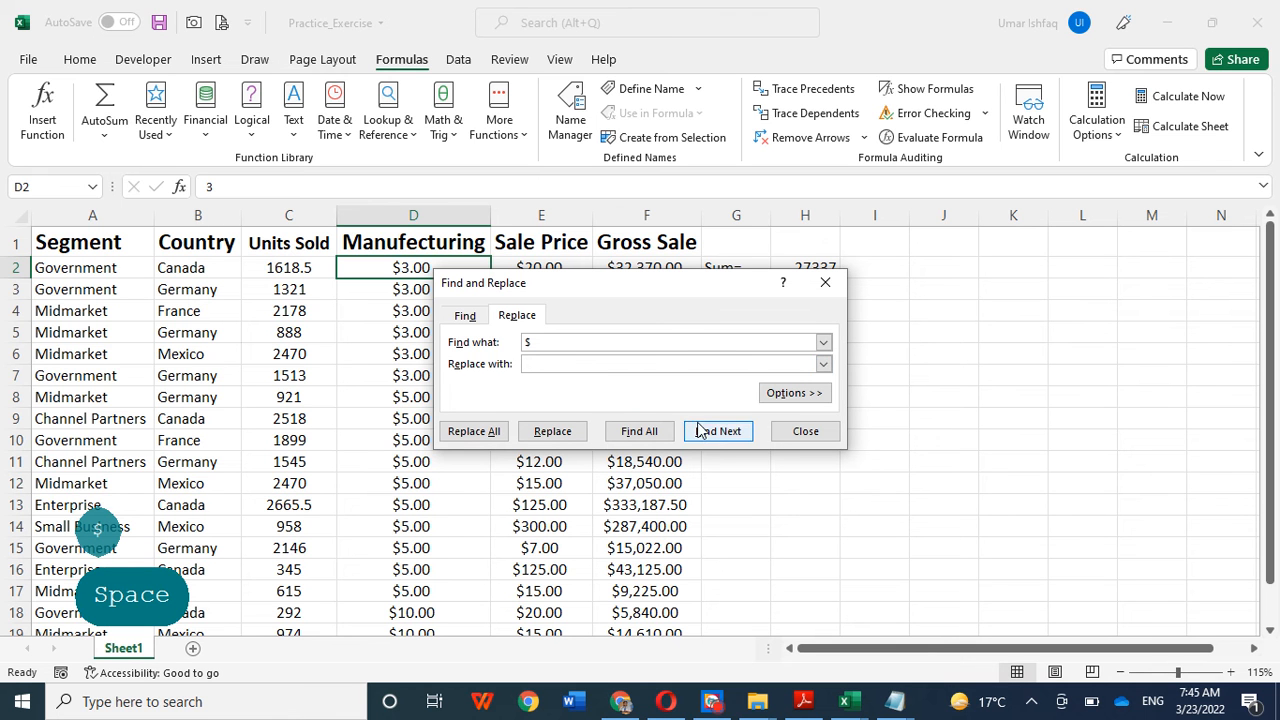
left_click(540, 431)
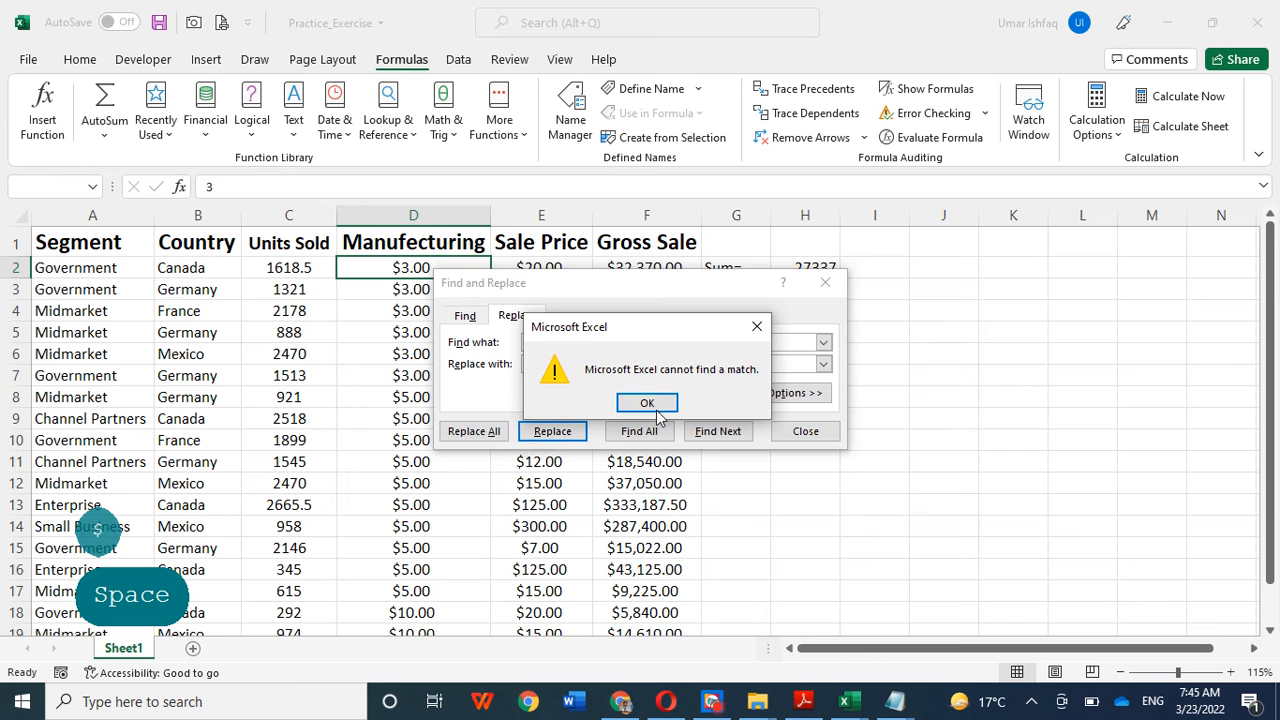
left_click(655, 398)
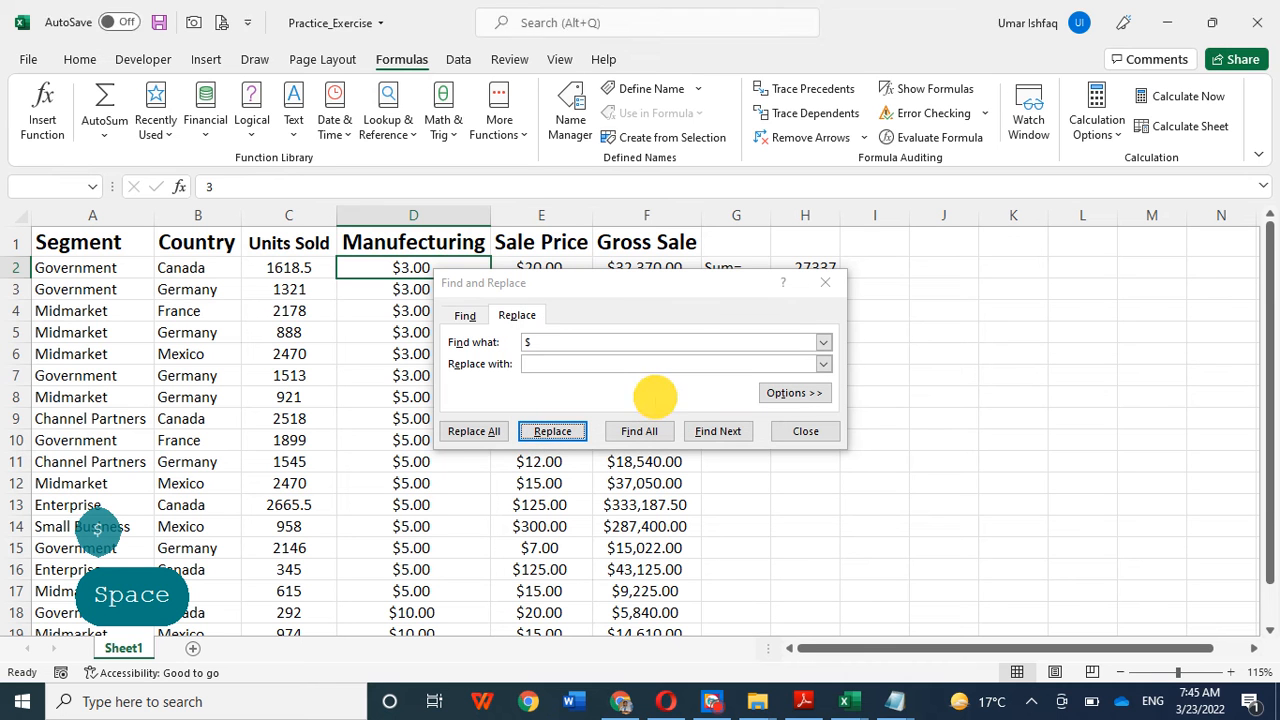
Search the sheet for the next "$" sign and close the Find and Replace dialog
left_click(466, 318)
left_click(575, 340)
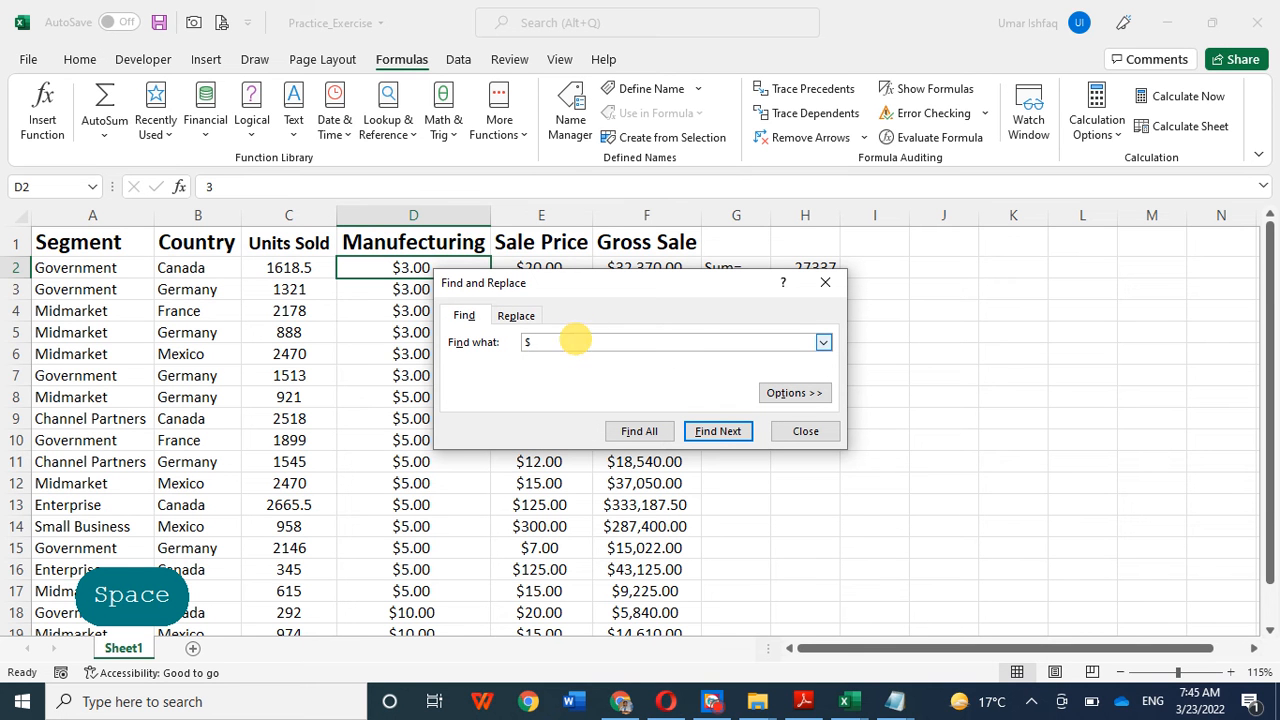
left_click(730, 431)
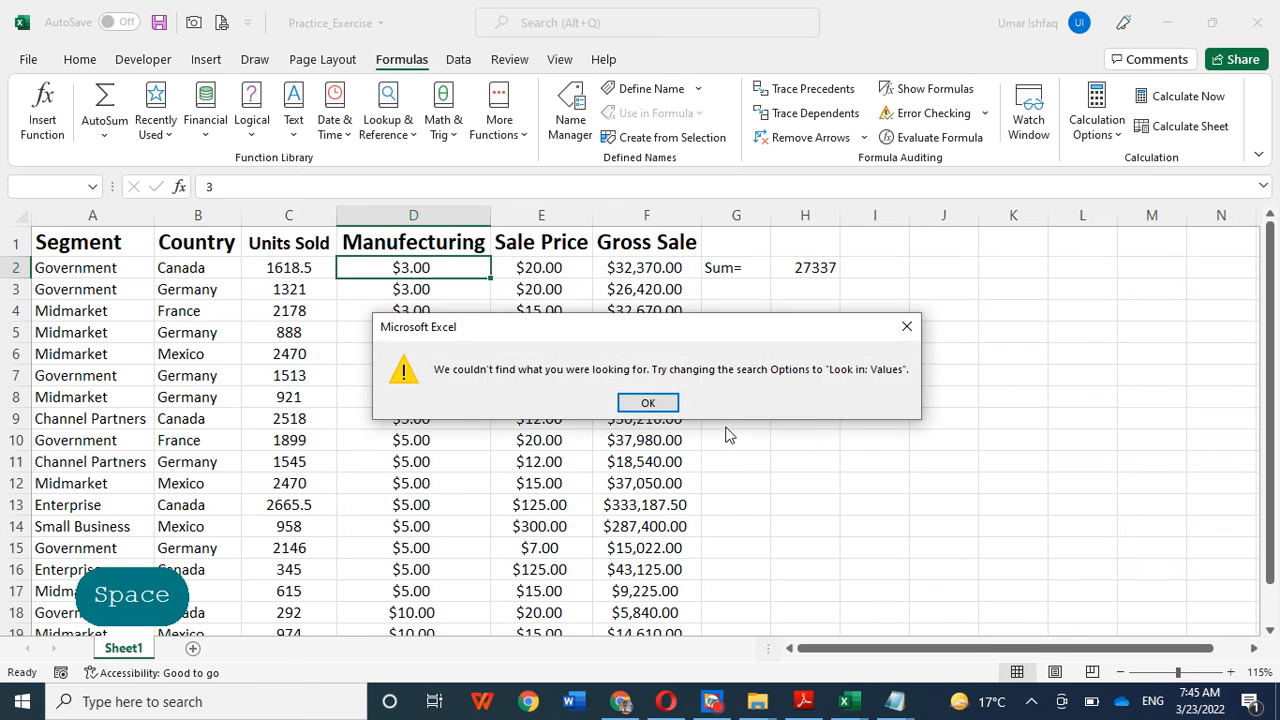
left_click(651, 401)
left_click(806, 431)
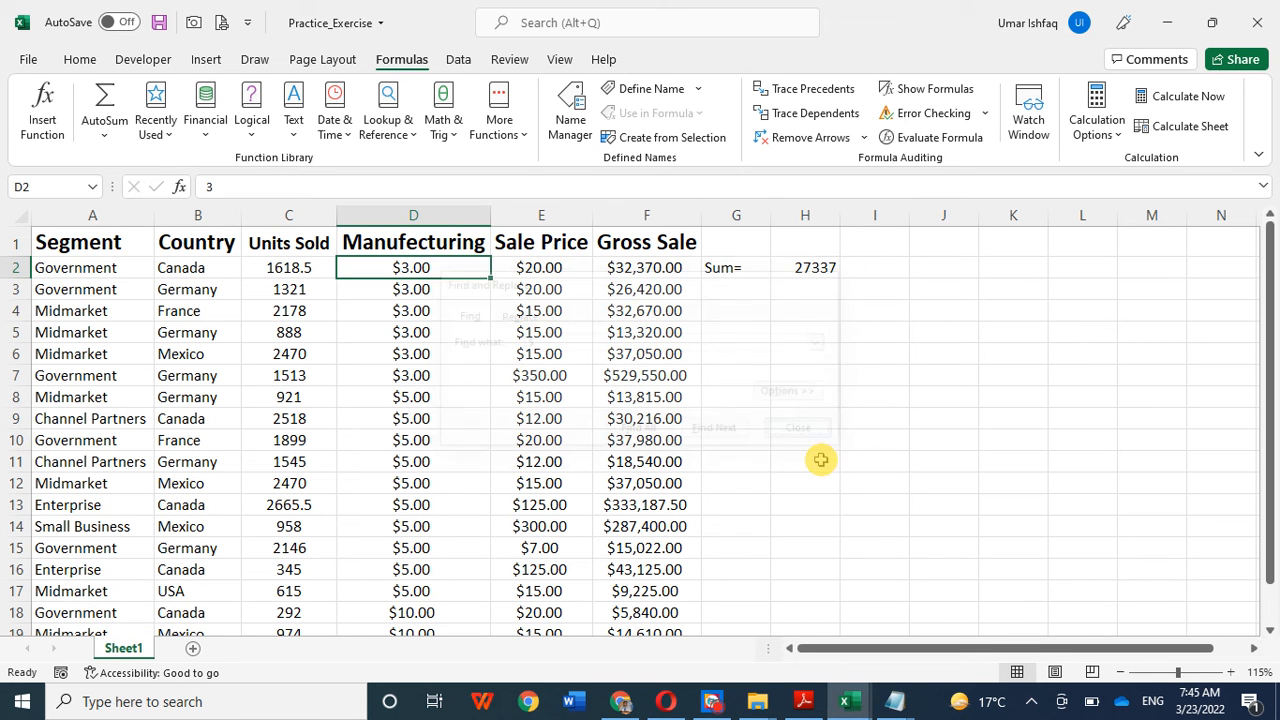
Examine the Manufacturing value in cell D2 and the column's range from D2 to D18
left_click_drag(822, 482, 847, 475)
left_click(423, 271)
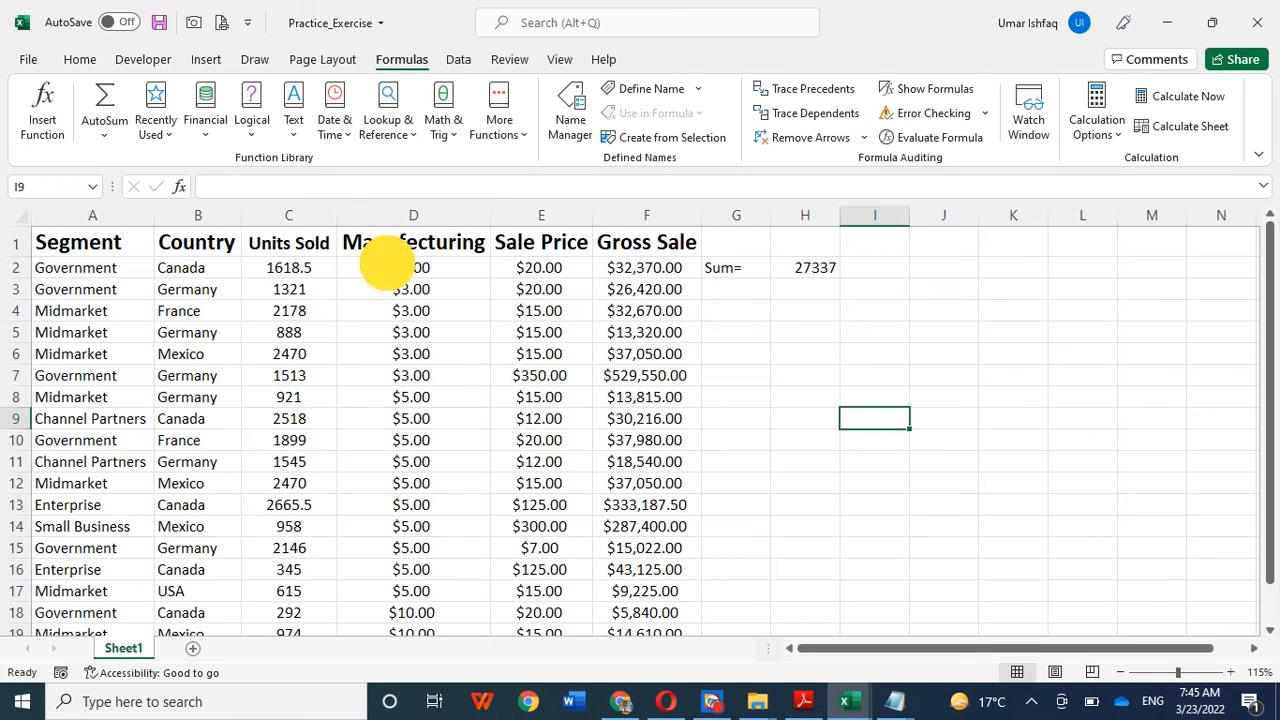
double_click(386, 263)
left_click(808, 398)
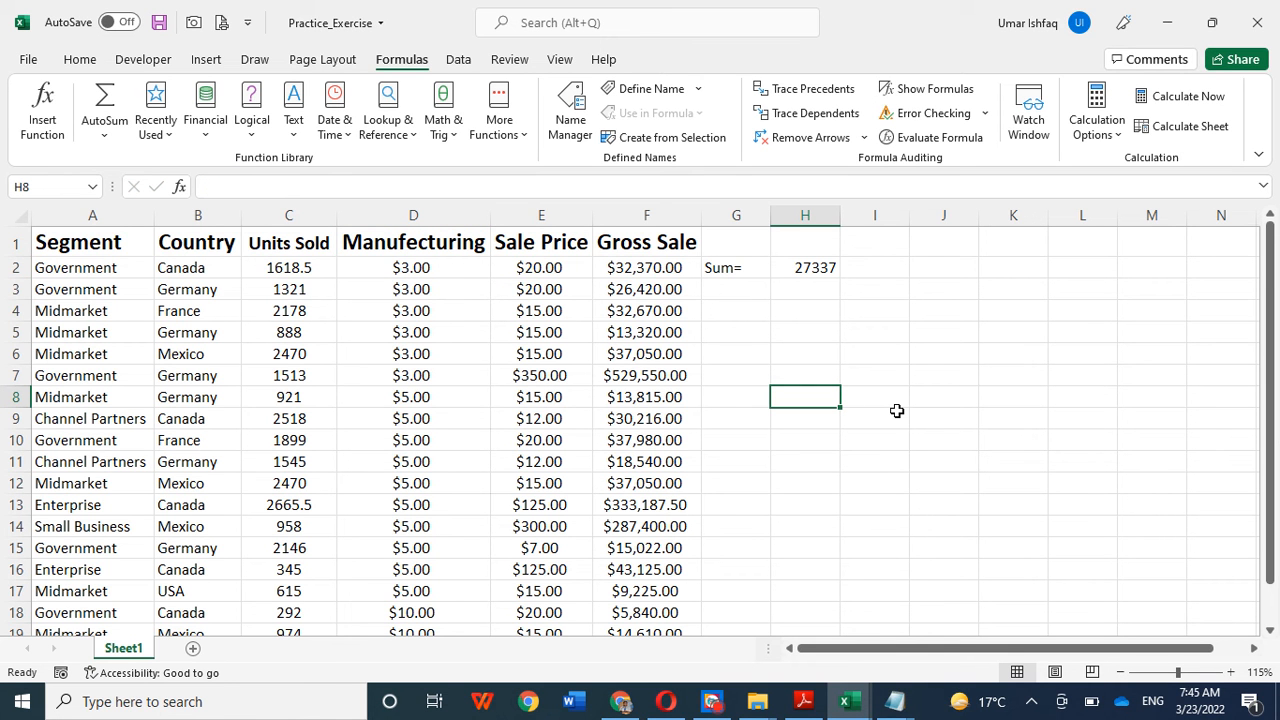
left_click(880, 266)
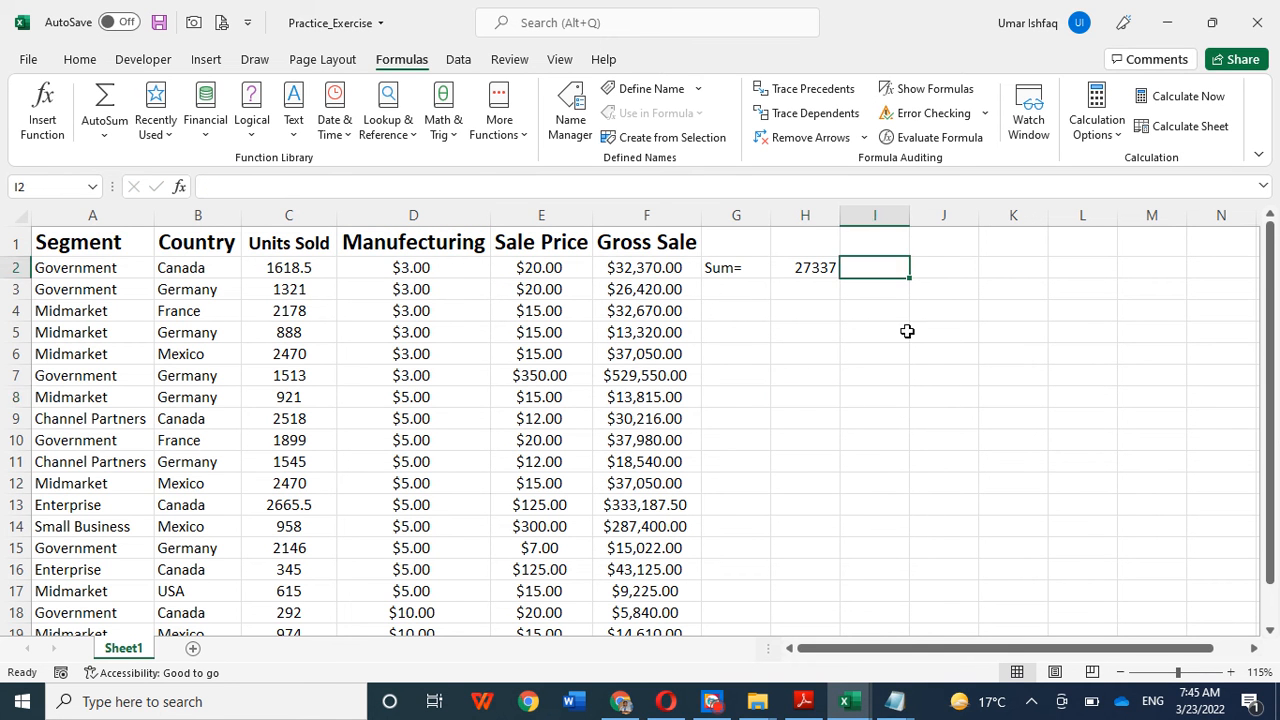
left_click(950, 399)
left_click(405, 268)
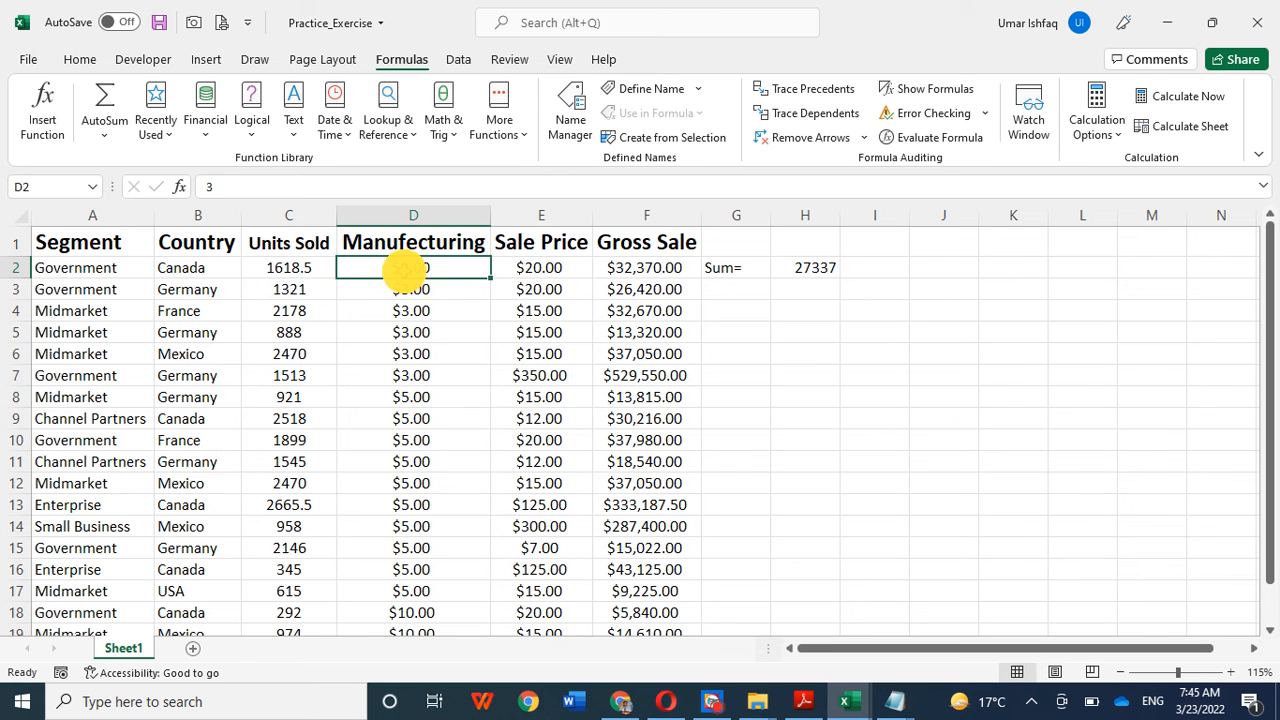
left_click(925, 269)
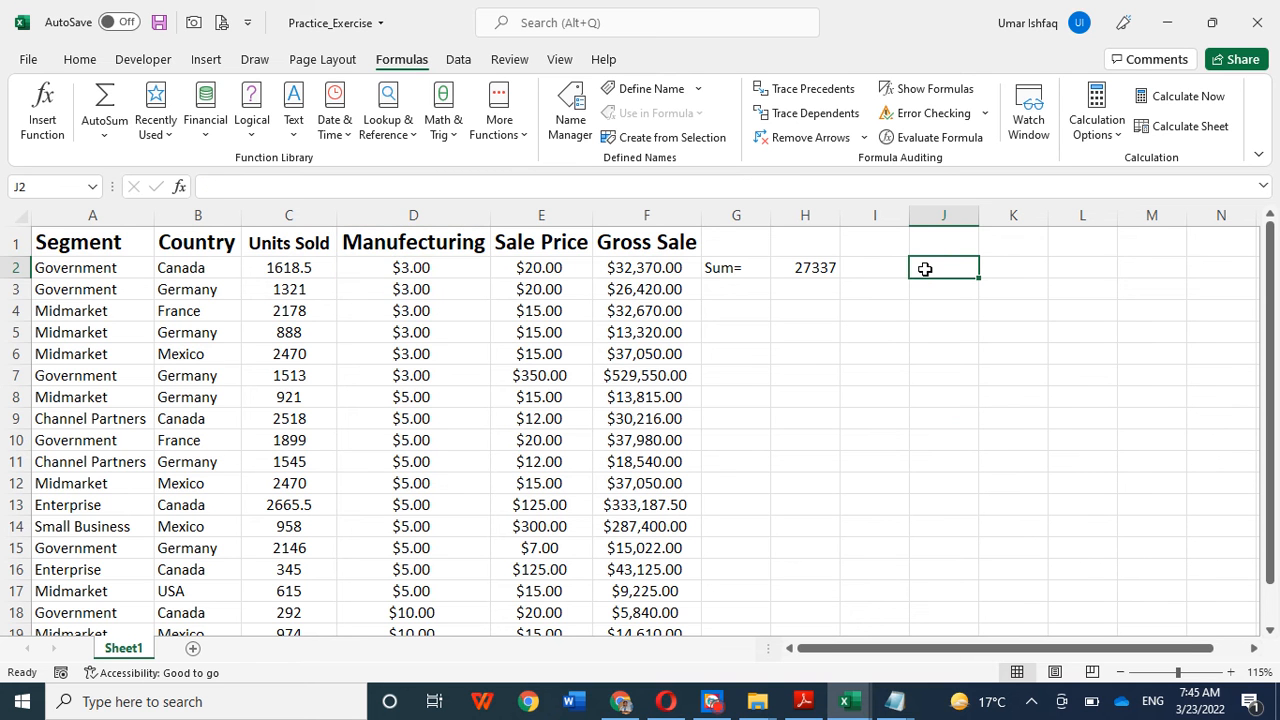
left_click(397, 267)
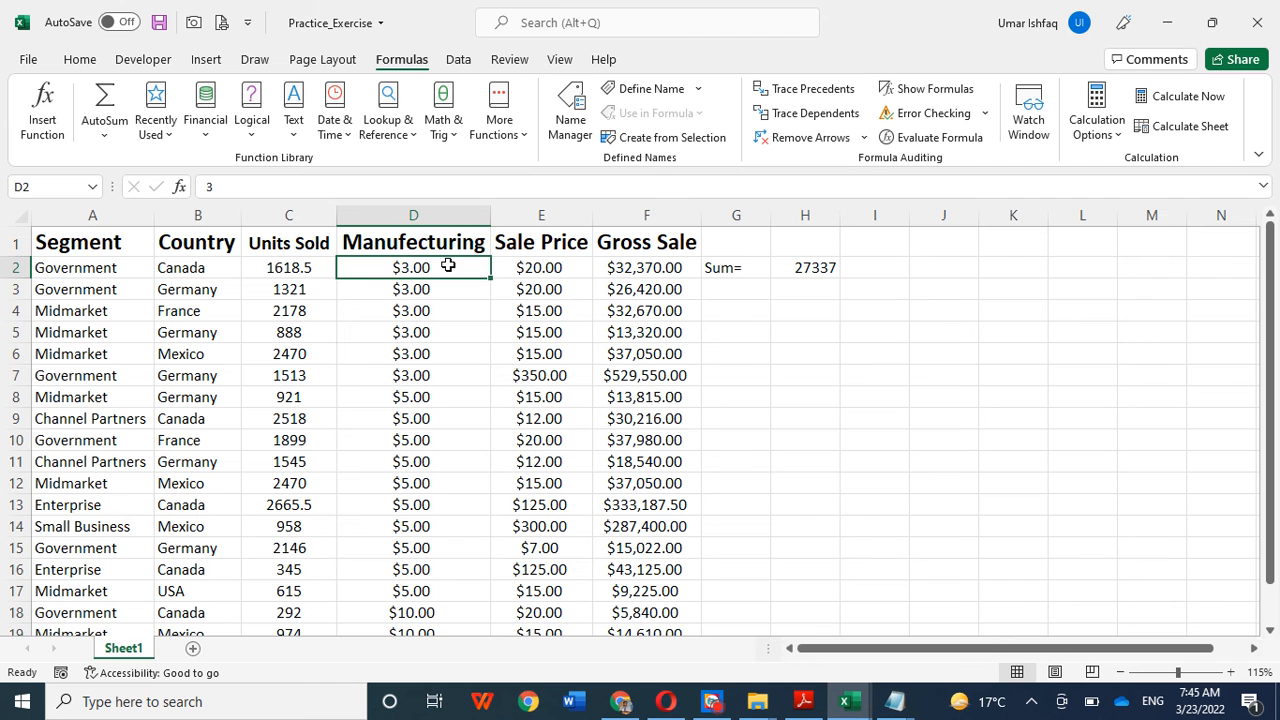
left_click_drag(448, 265, 414, 591)
left_click(425, 268)
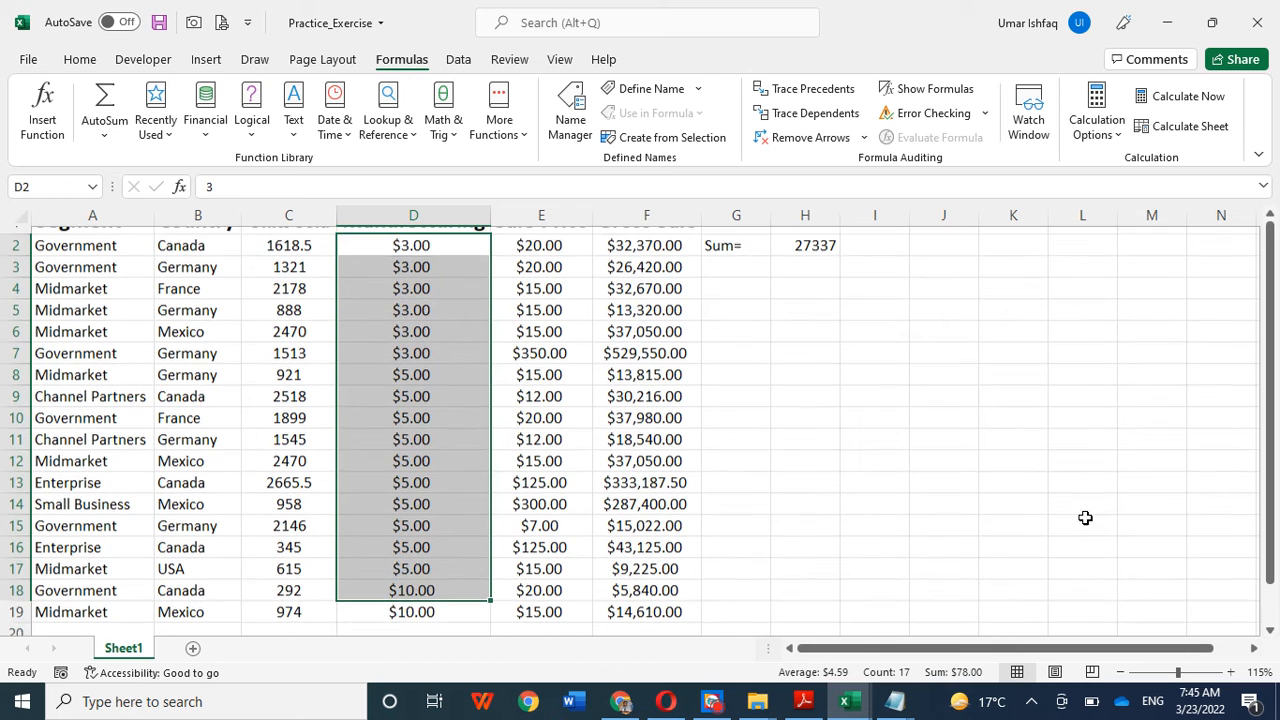
scroll(1086, 517, "up", 1)
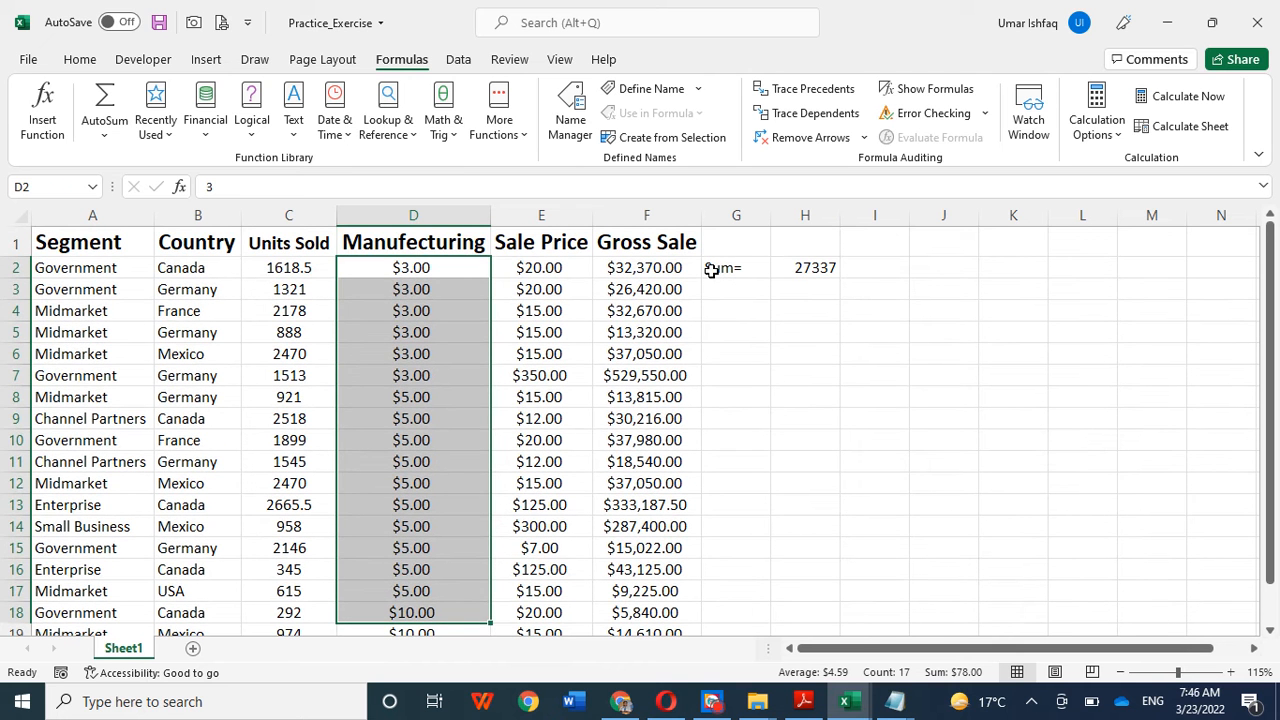
Clear the "Sum=" label and its formula from cells G2 and H2
left_click_drag(711, 270, 815, 268)
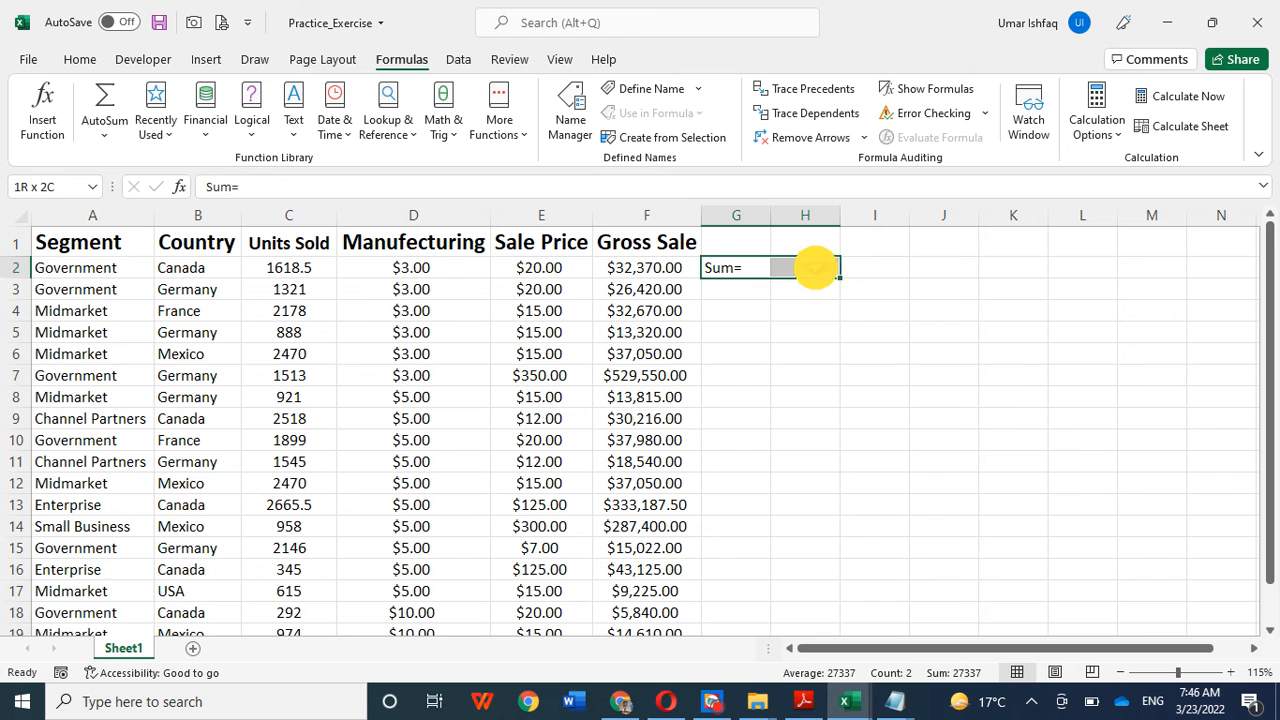
key("Delete")
left_click(826, 356)
Enter the heading "Manufecturing" in cell G1 and fit column G's width to it
left_click(725, 242)
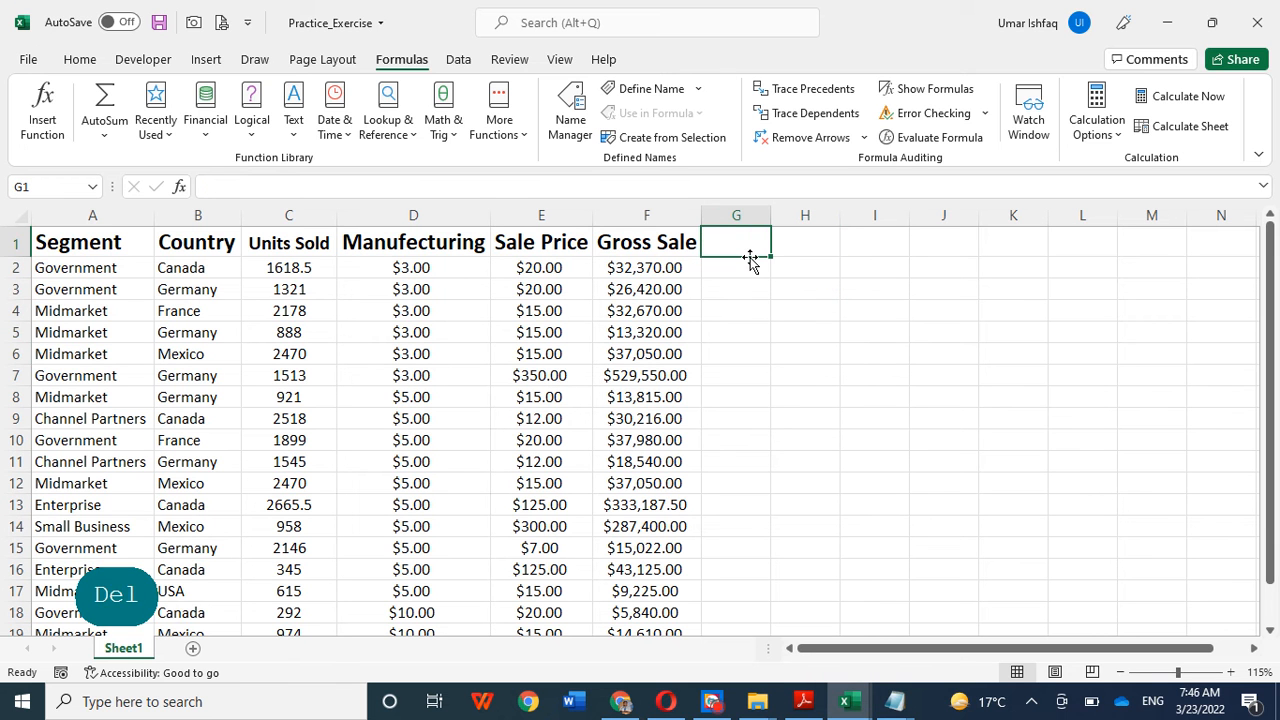
type("Man")
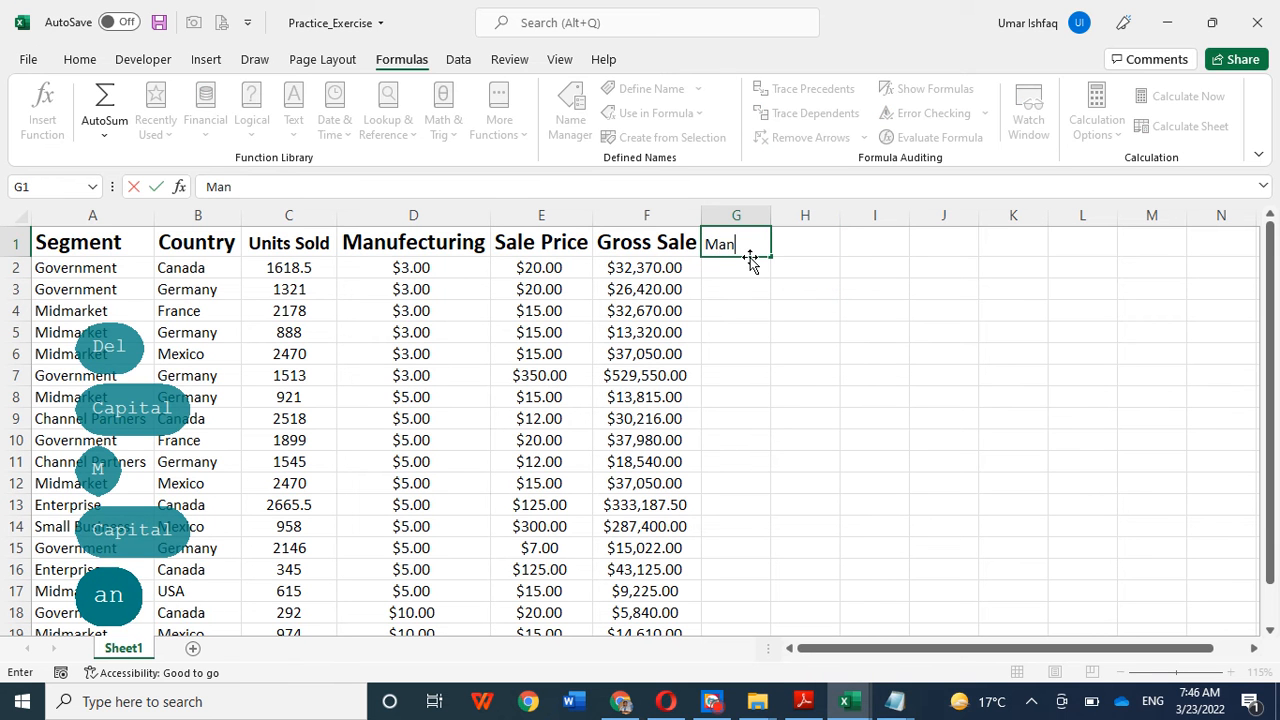
type("ufecturing")
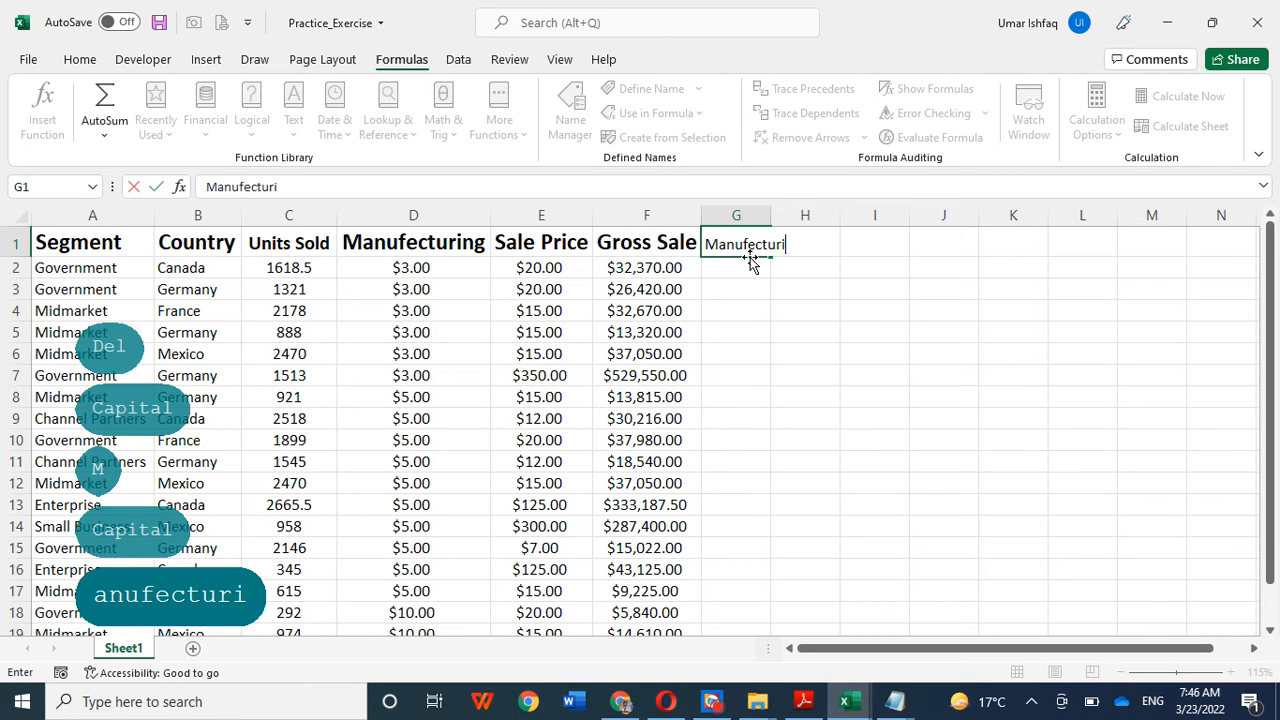
left_click(936, 368)
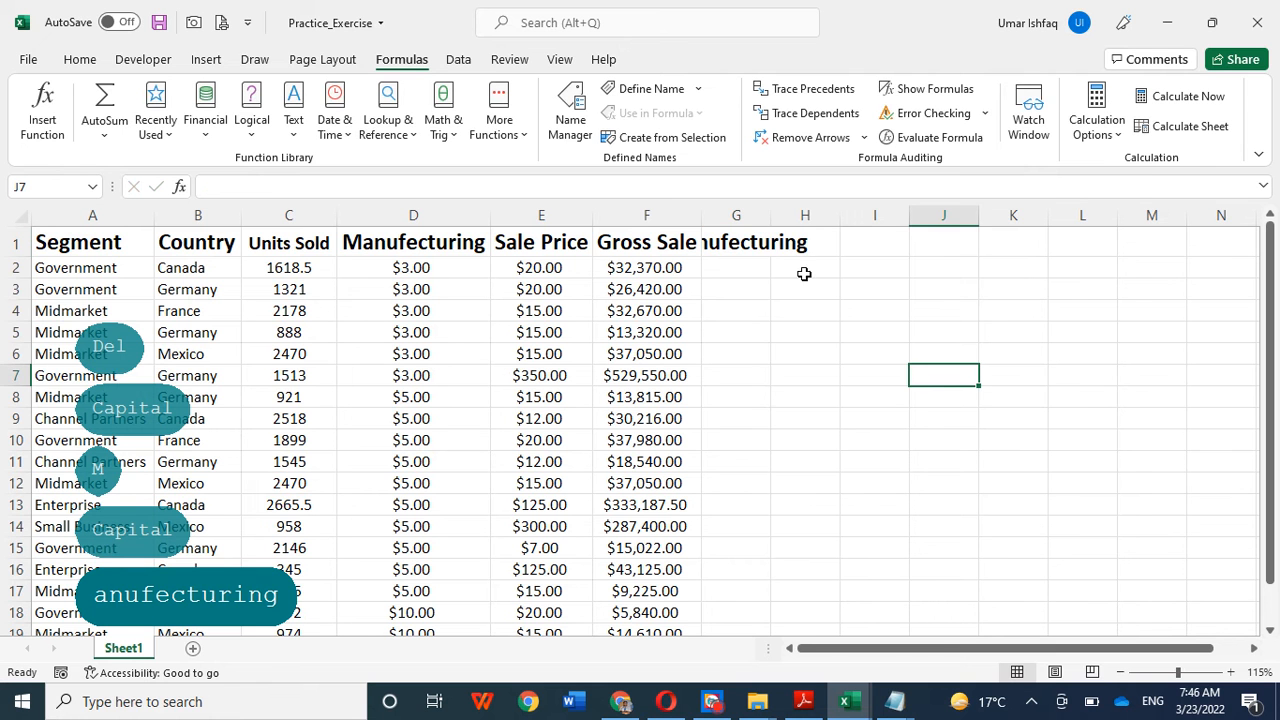
double_click(770, 215)
Add an apostrophe to the end of the heading in cell G1
left_click(777, 244)
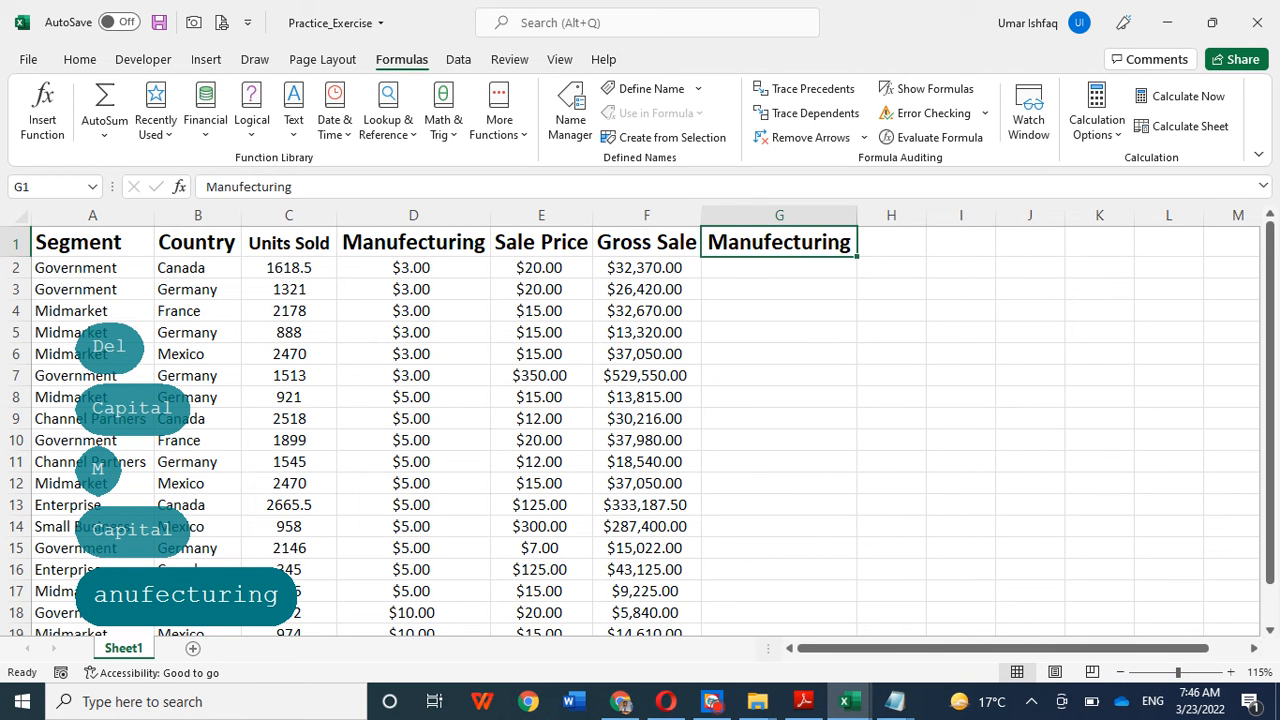
key("F2")
key("Caps_Lock")
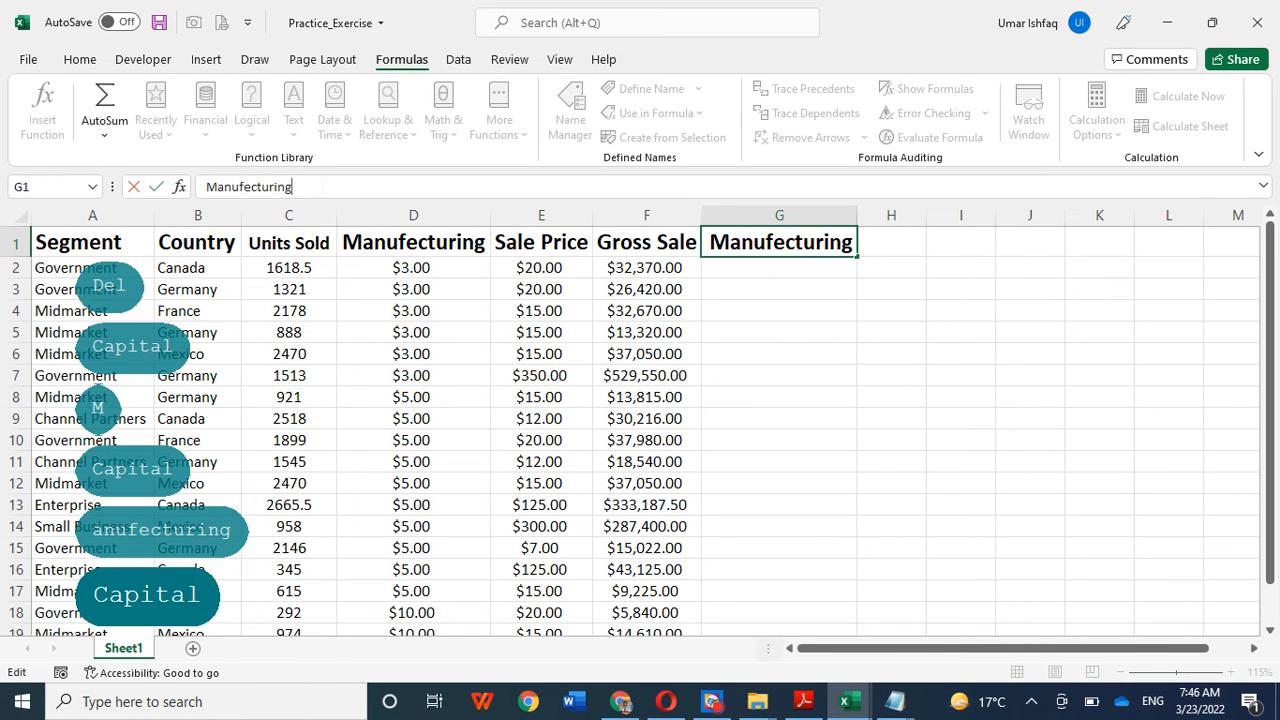
key("Caps_Lock")
type("'")
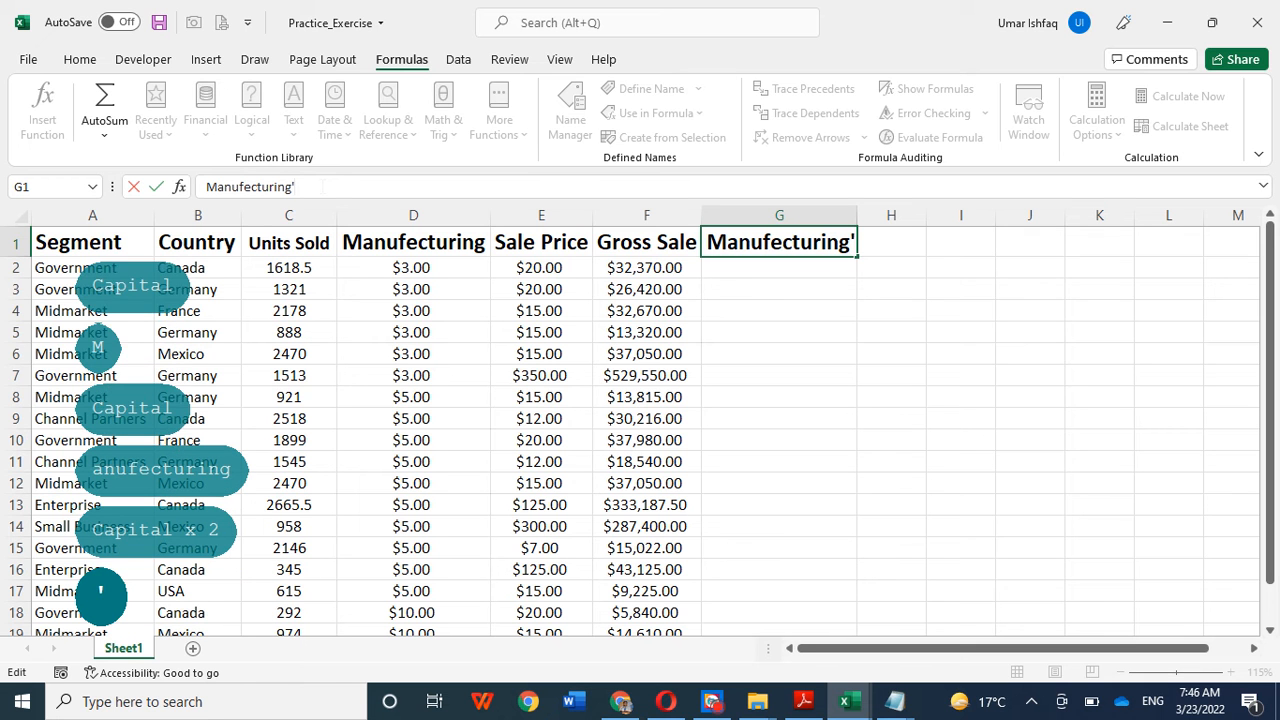
left_click(726, 417)
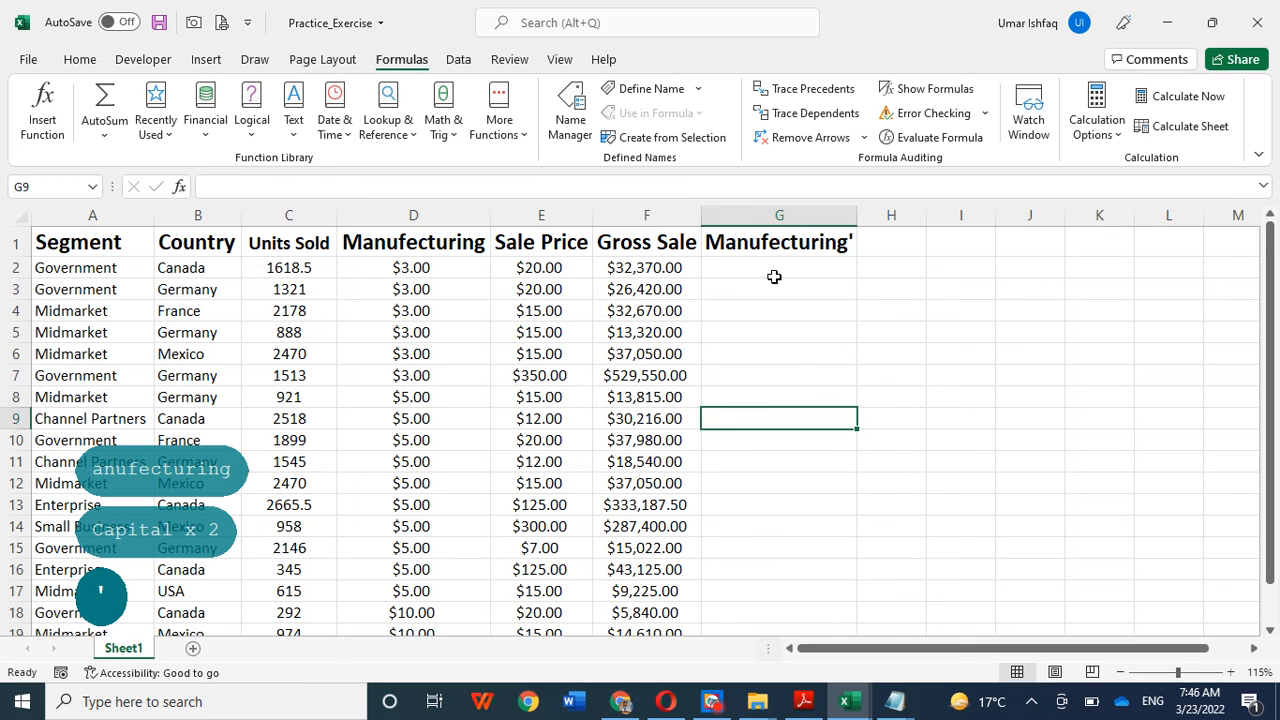
Begin a formula with the SUBSTITUTE function in cell G2
left_click(768, 268)
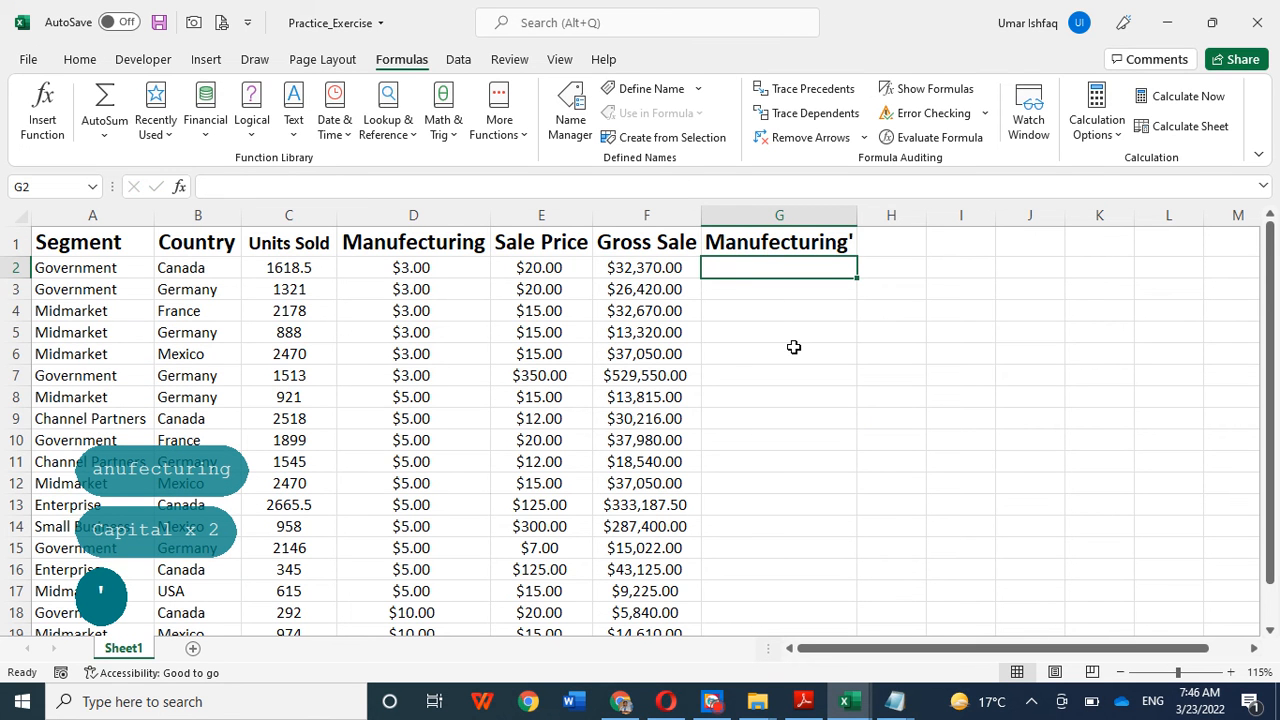
type("=")
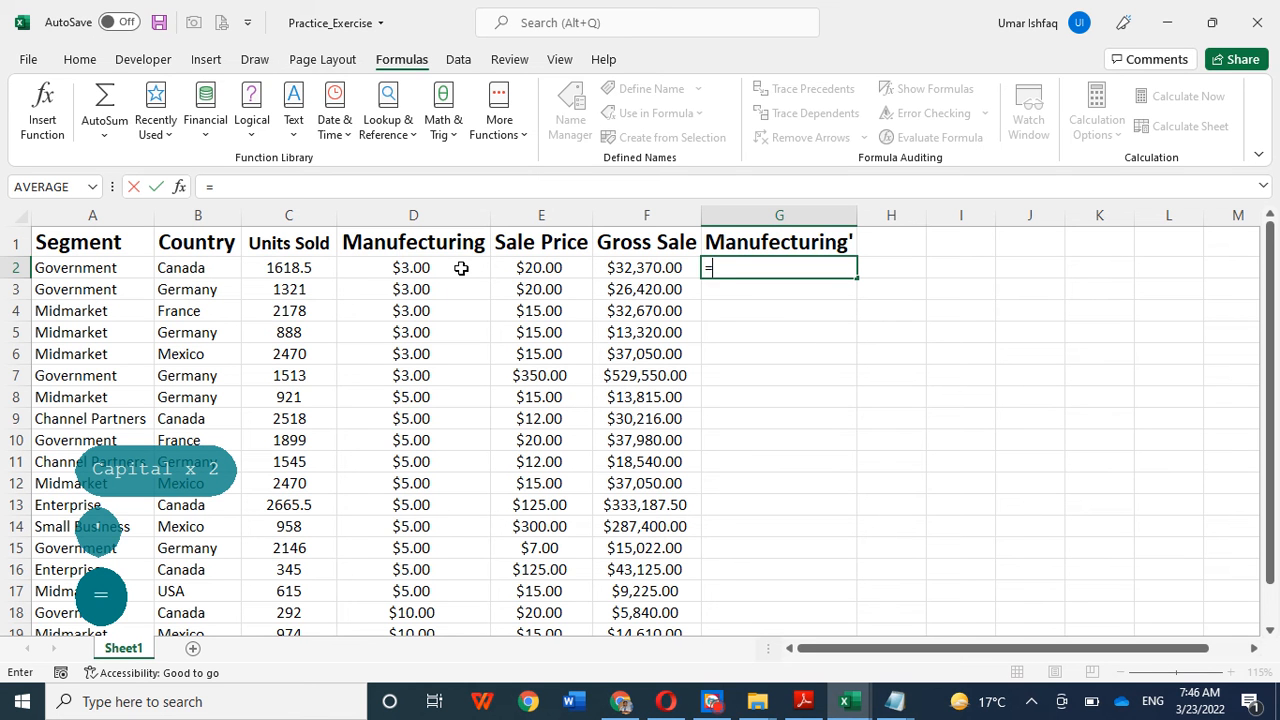
type("subst")
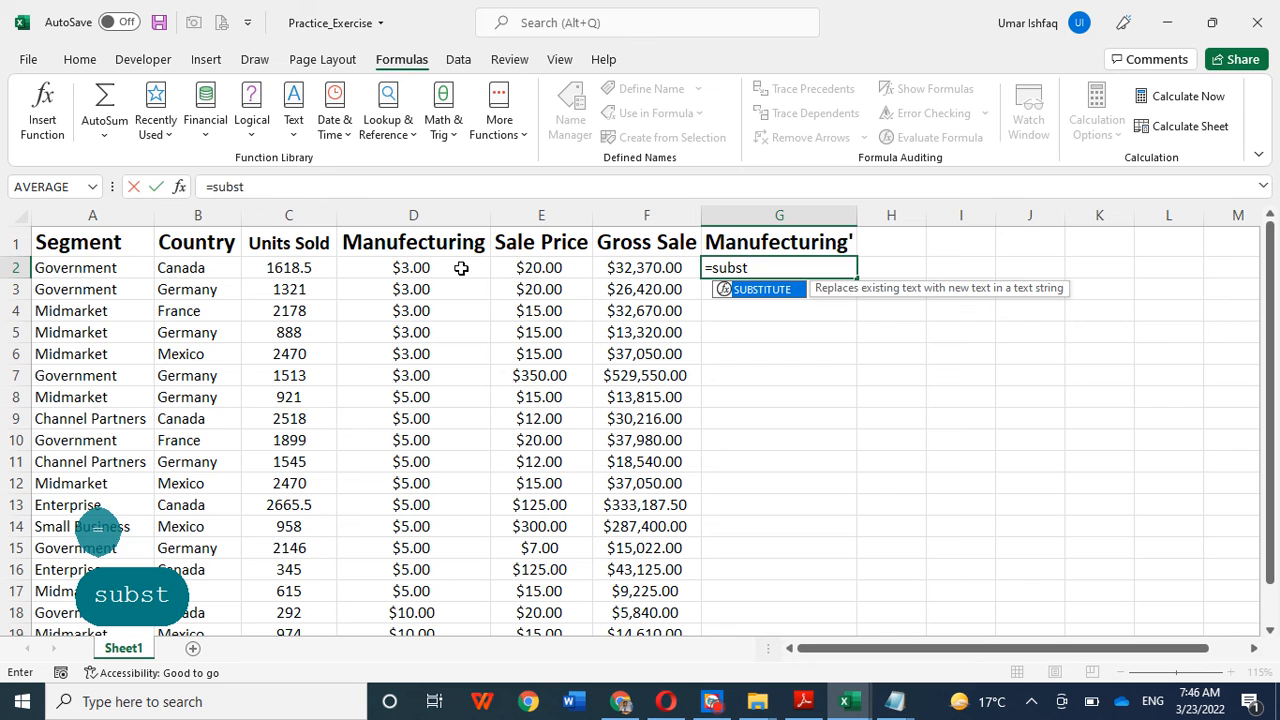
key("Down")
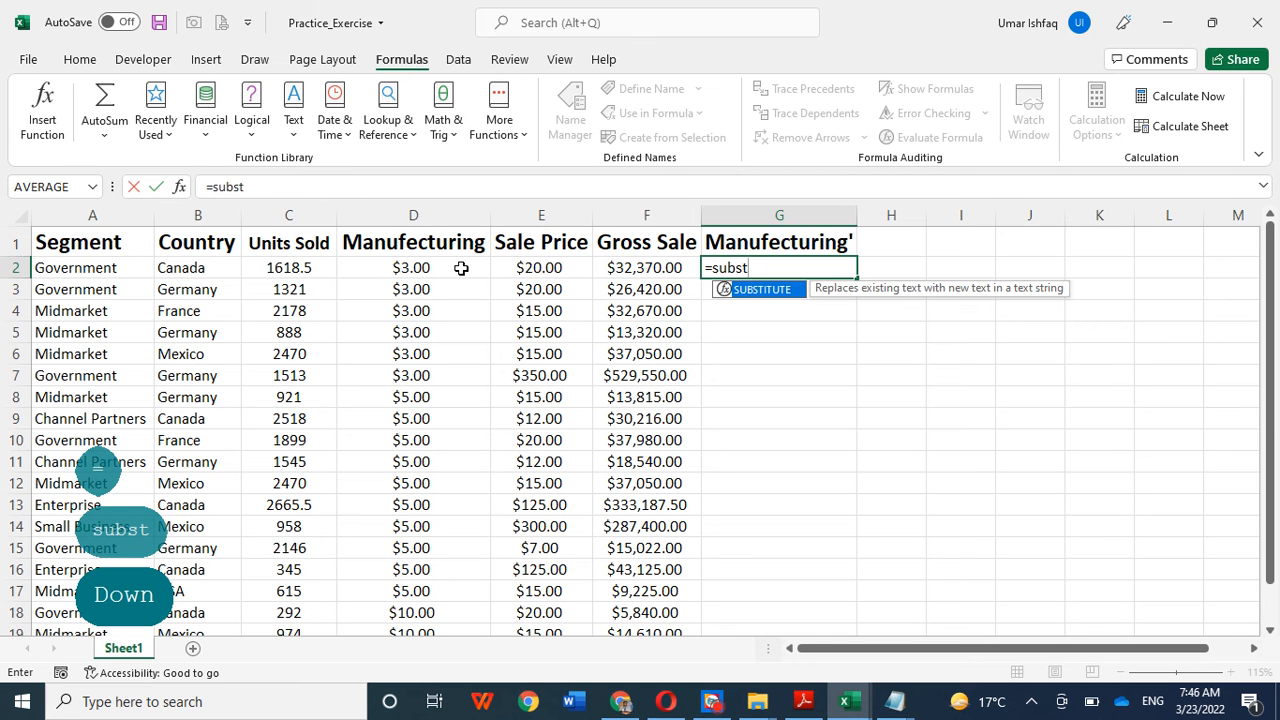
type("itue")
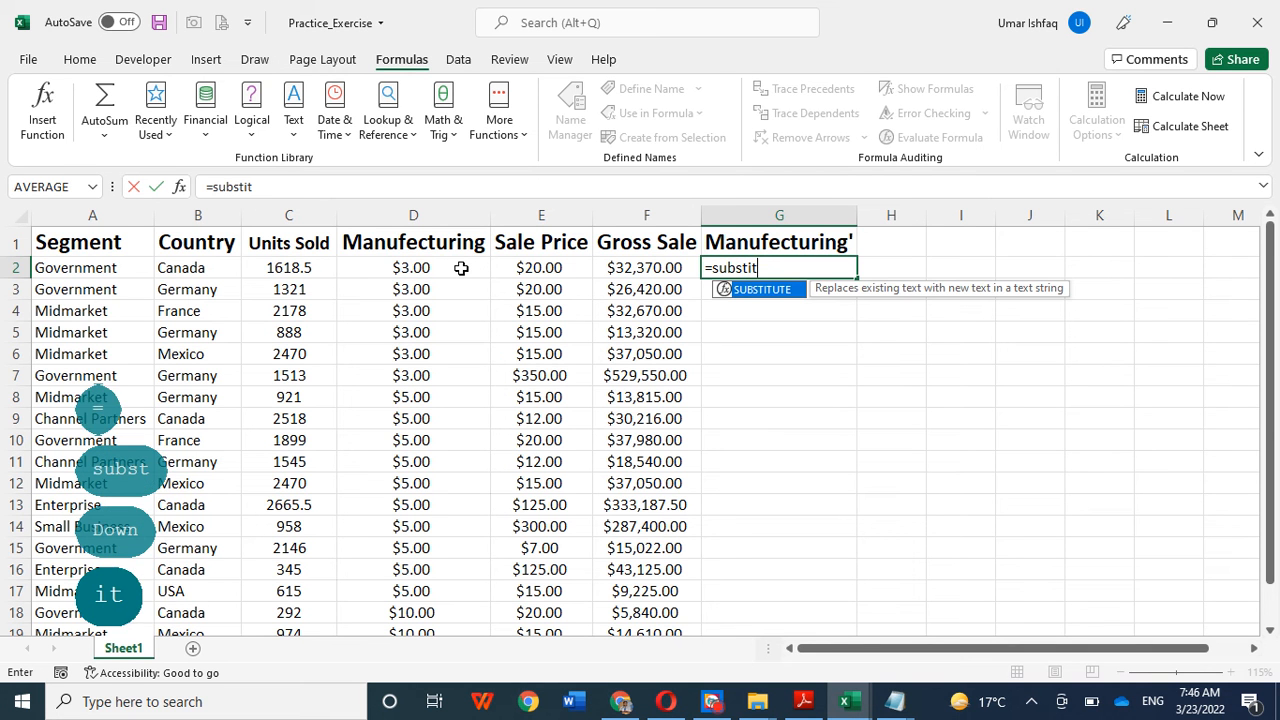
key("BackSpace")
key("BackSpace")
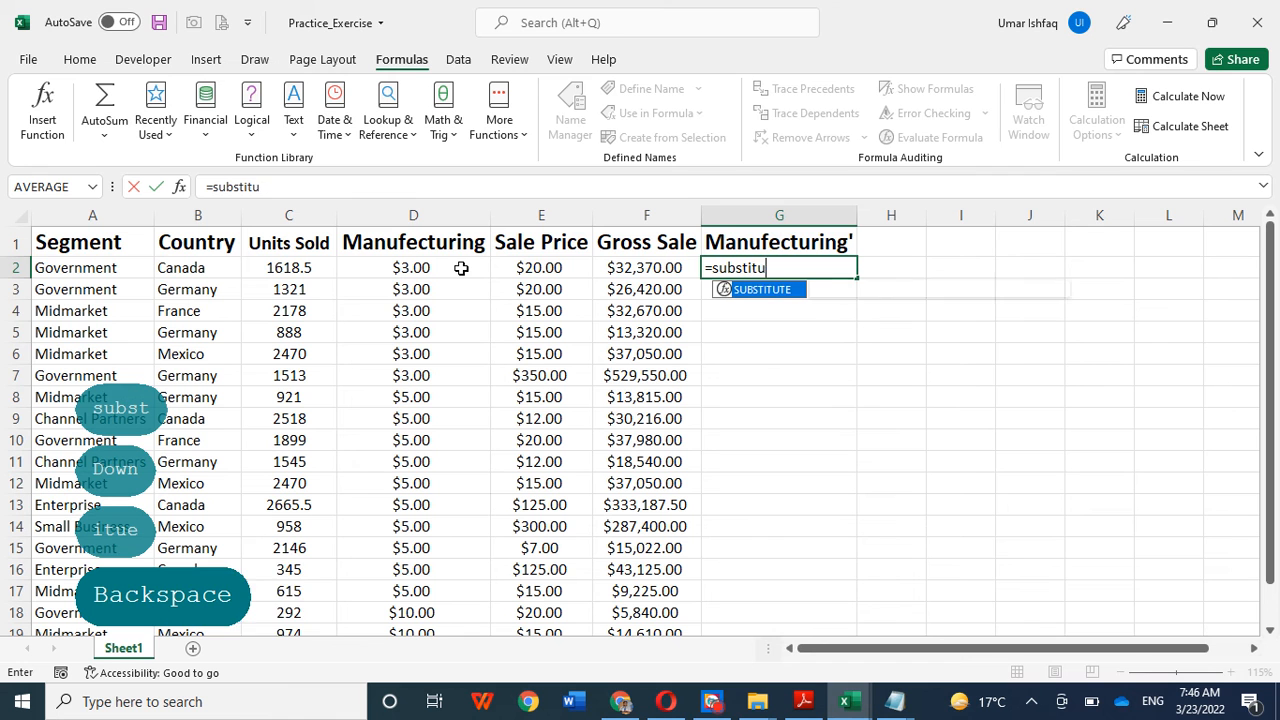
double_click(777, 288)
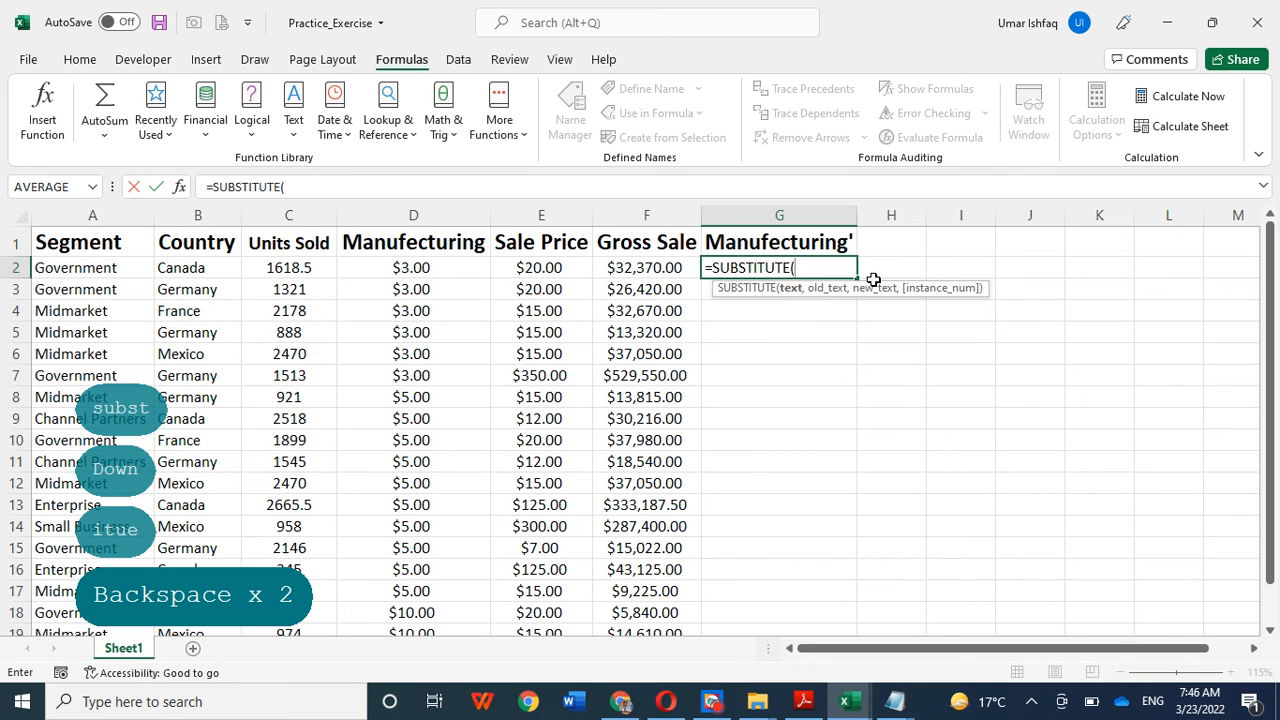
Complete the G2 formula as =SUBSTITUTE(D2, "$", "") to replace the dollar sign with empty text
left_click(422, 268)
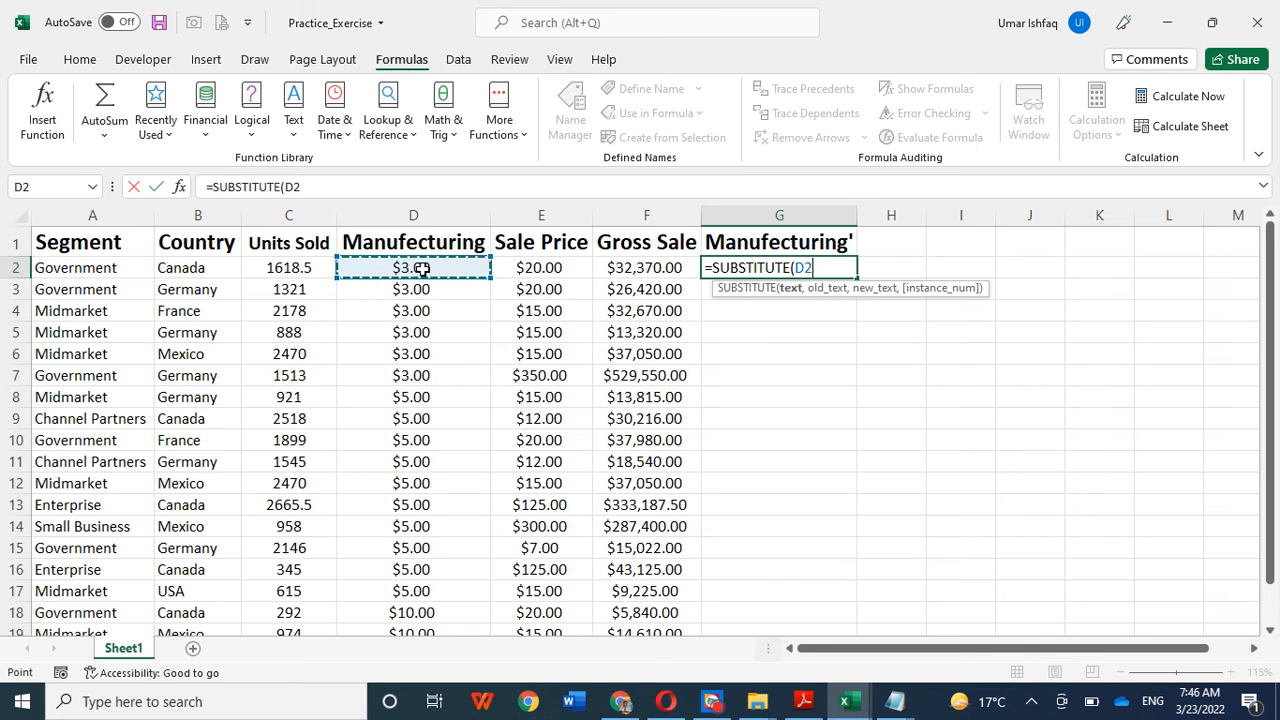
type(",")
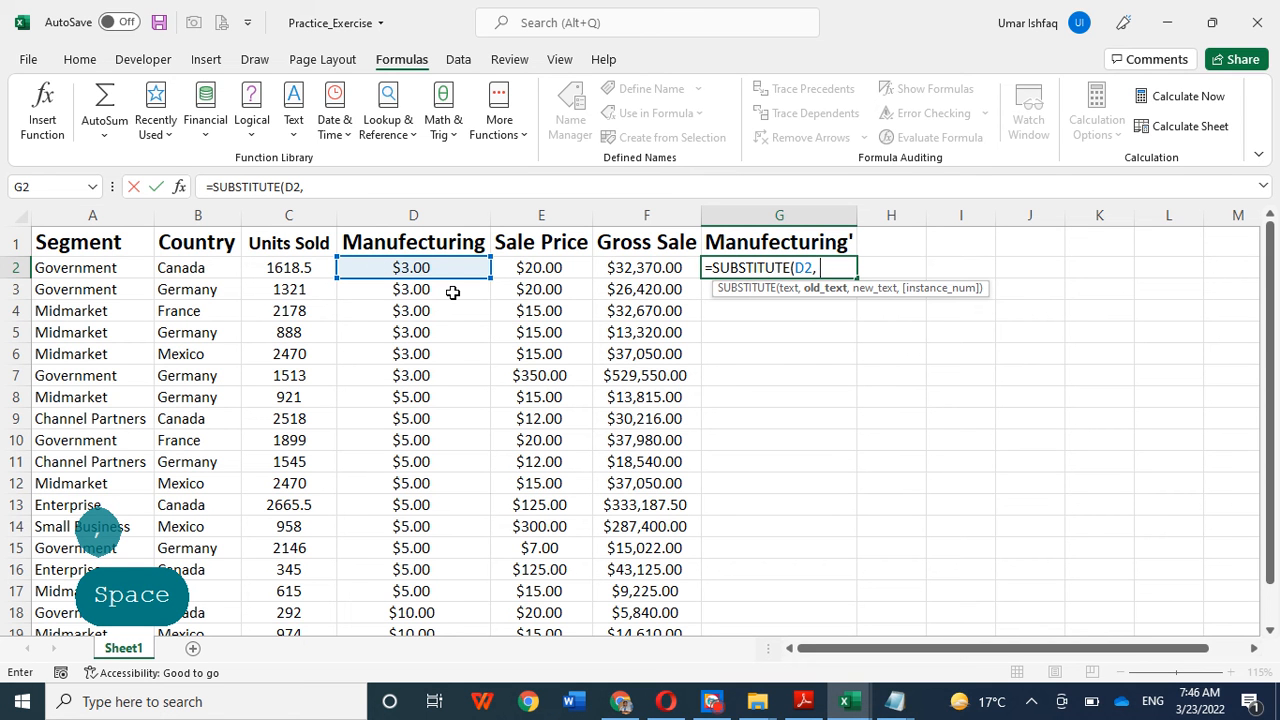
key("shift")
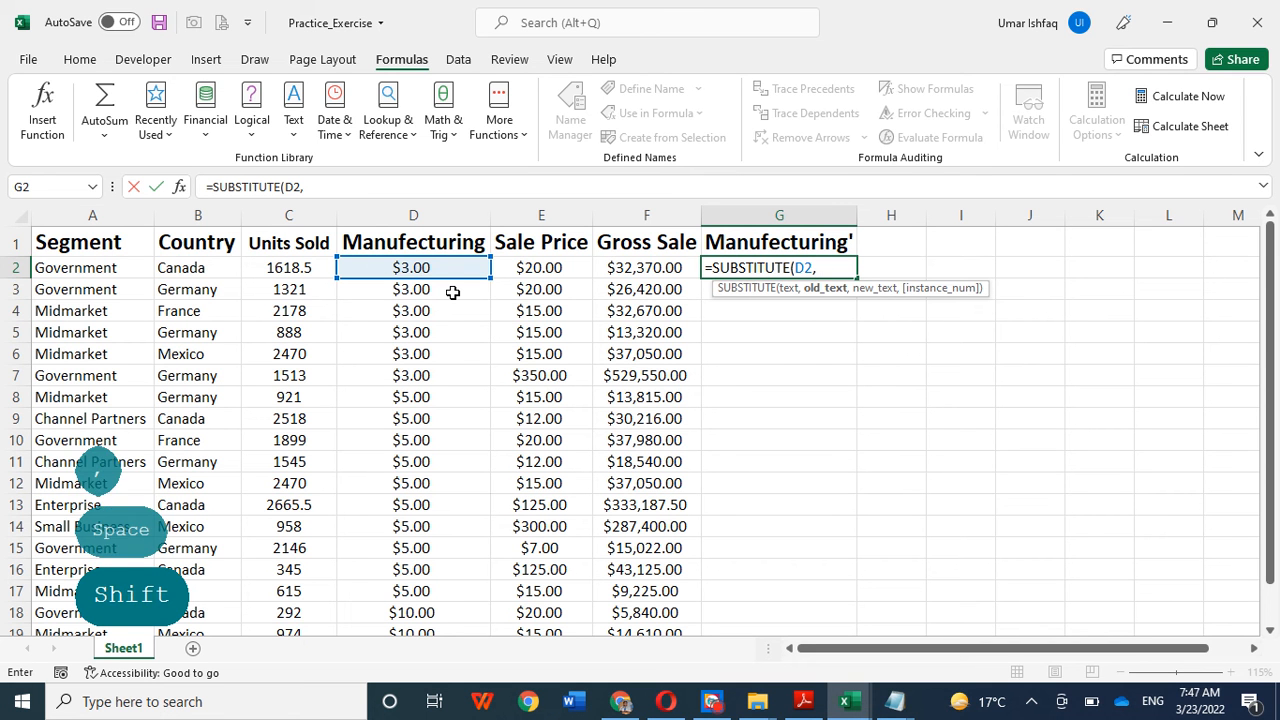
type("\"")
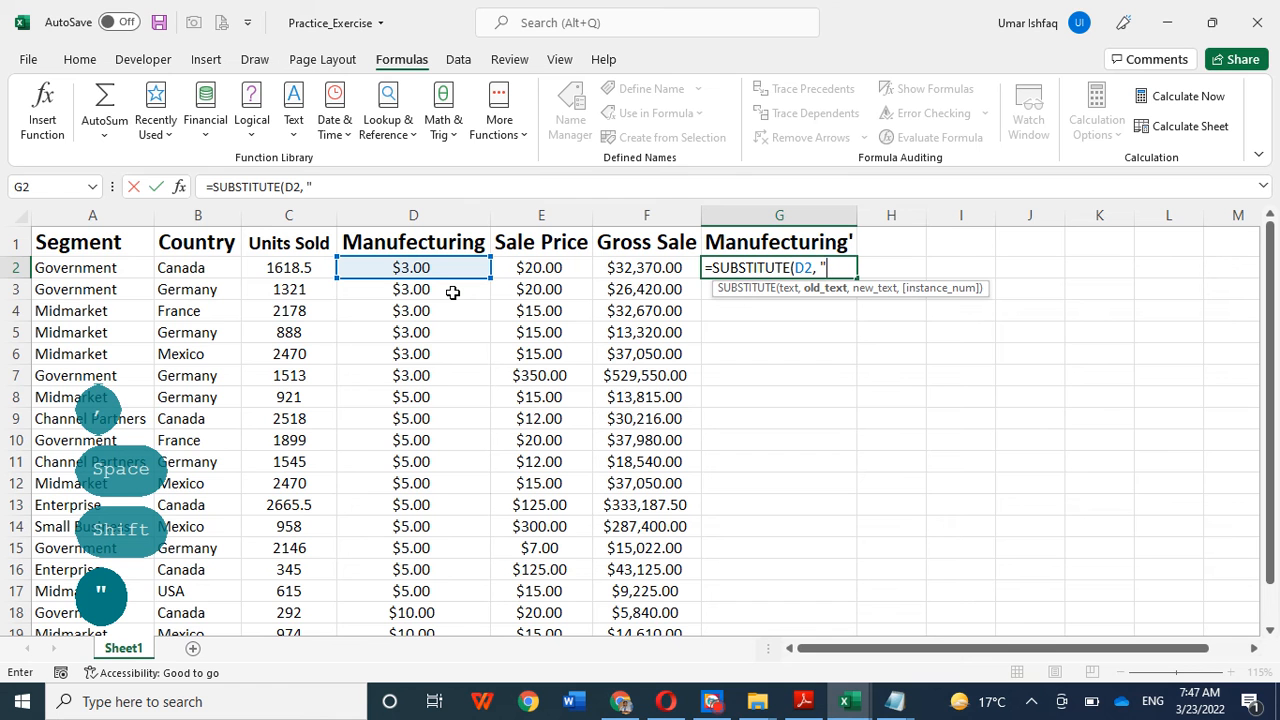
type("$")
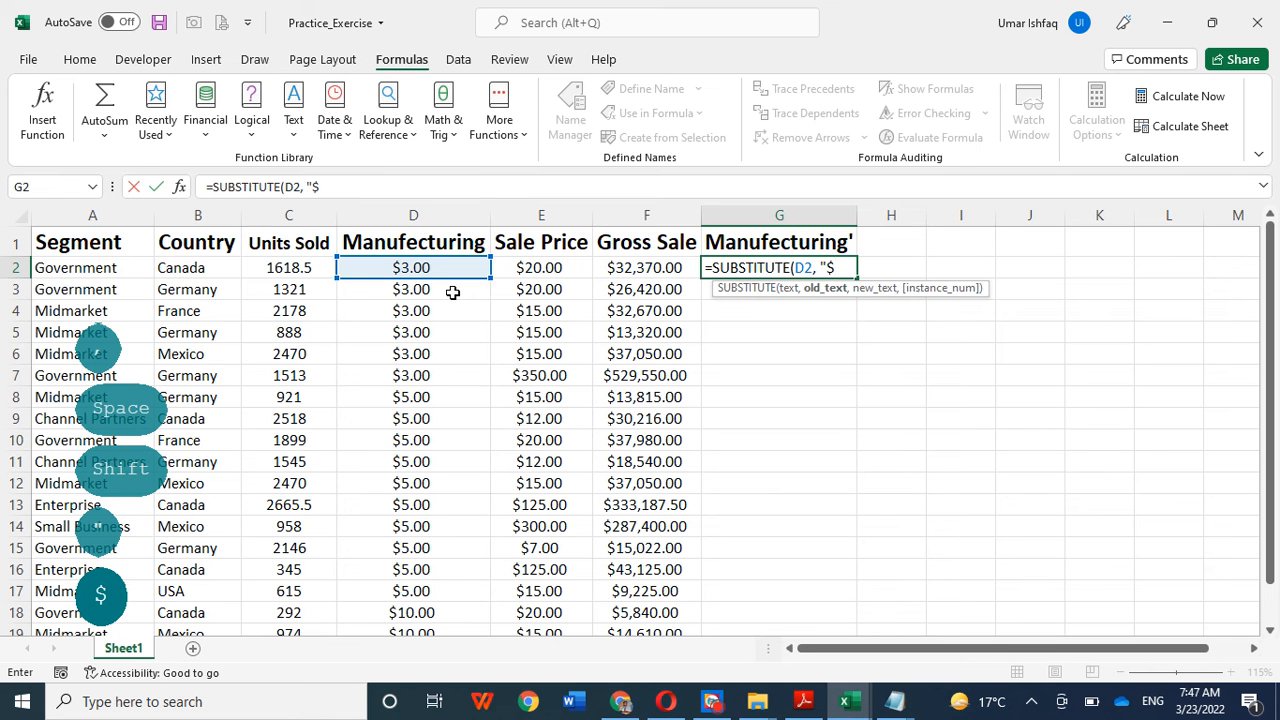
type("\"")
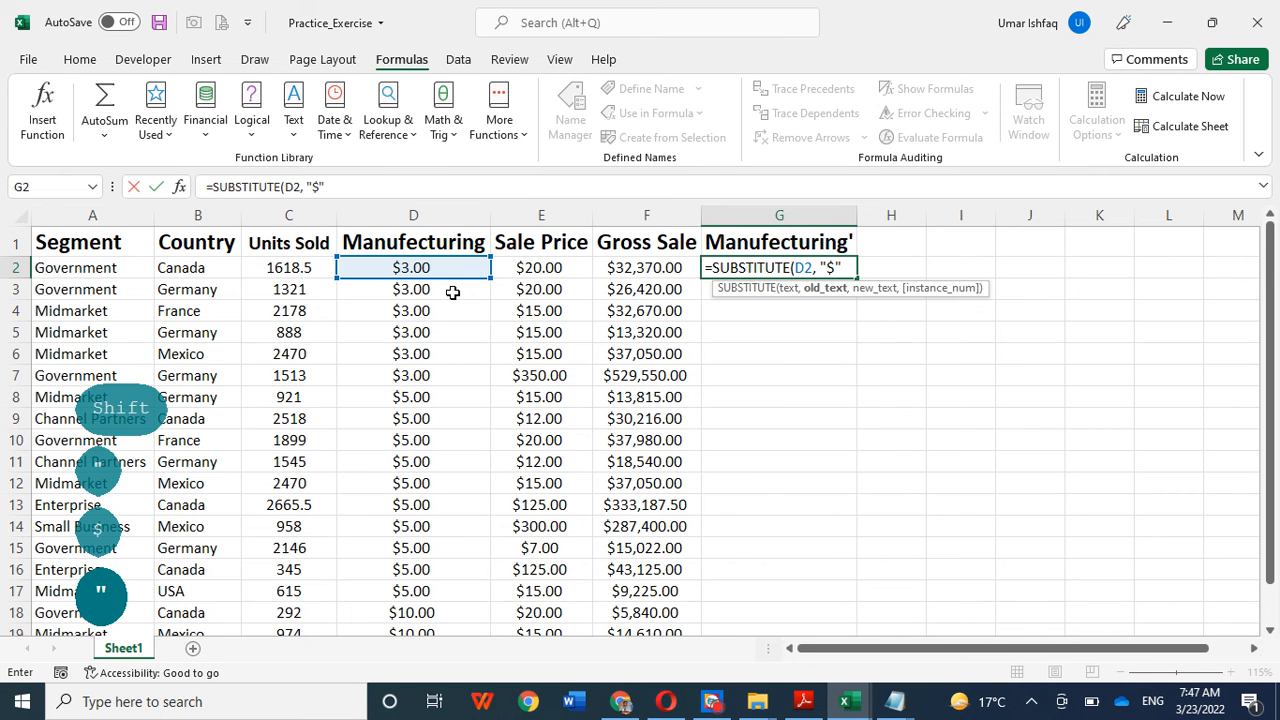
type(",")
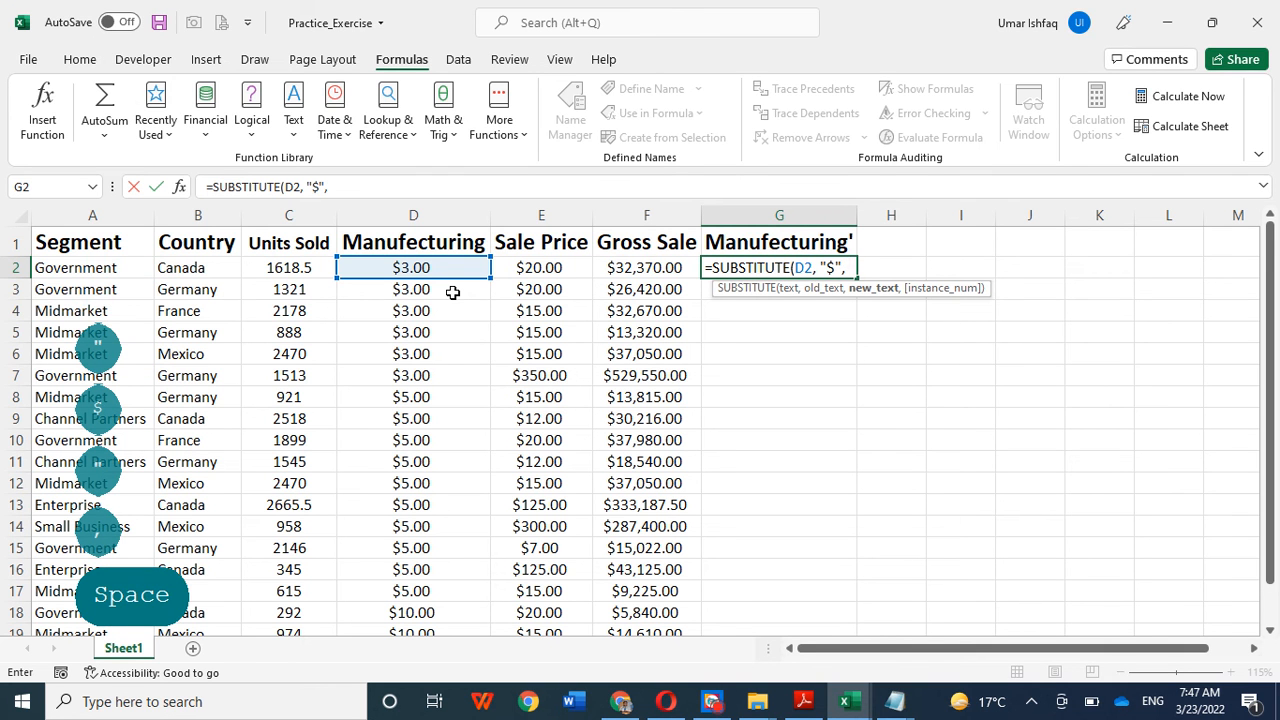
type(" \"")
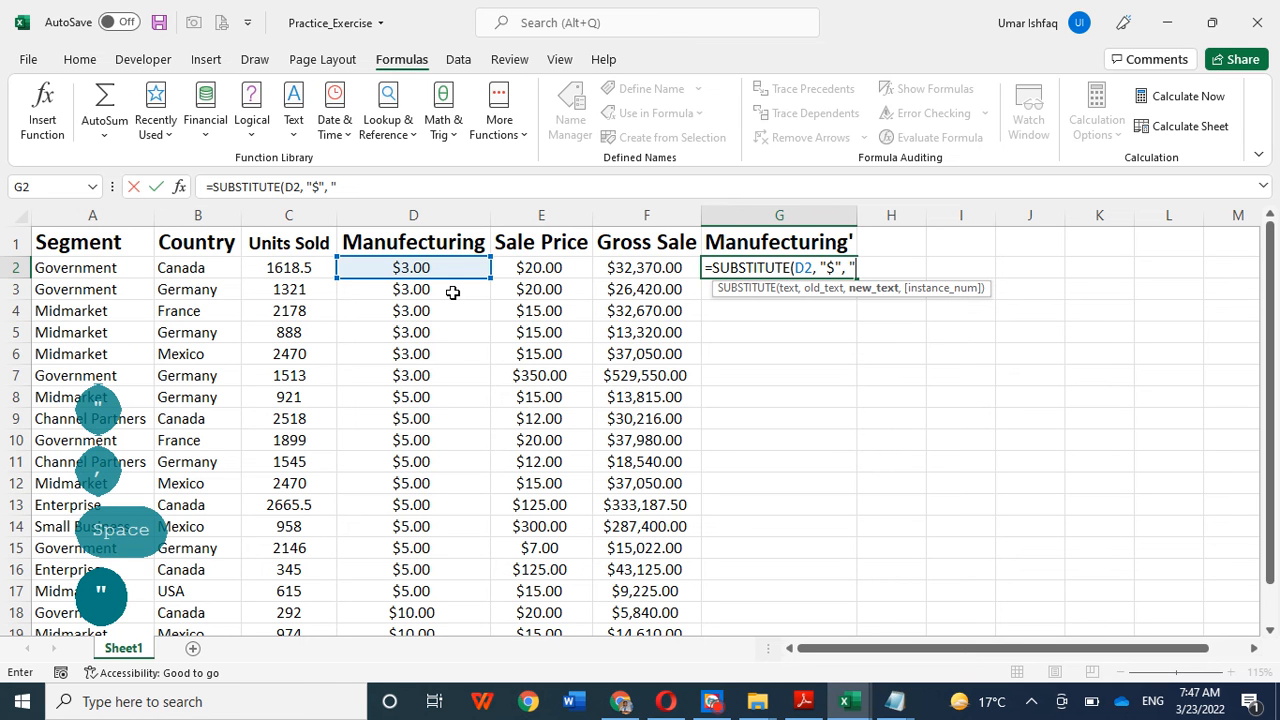
type("\"")
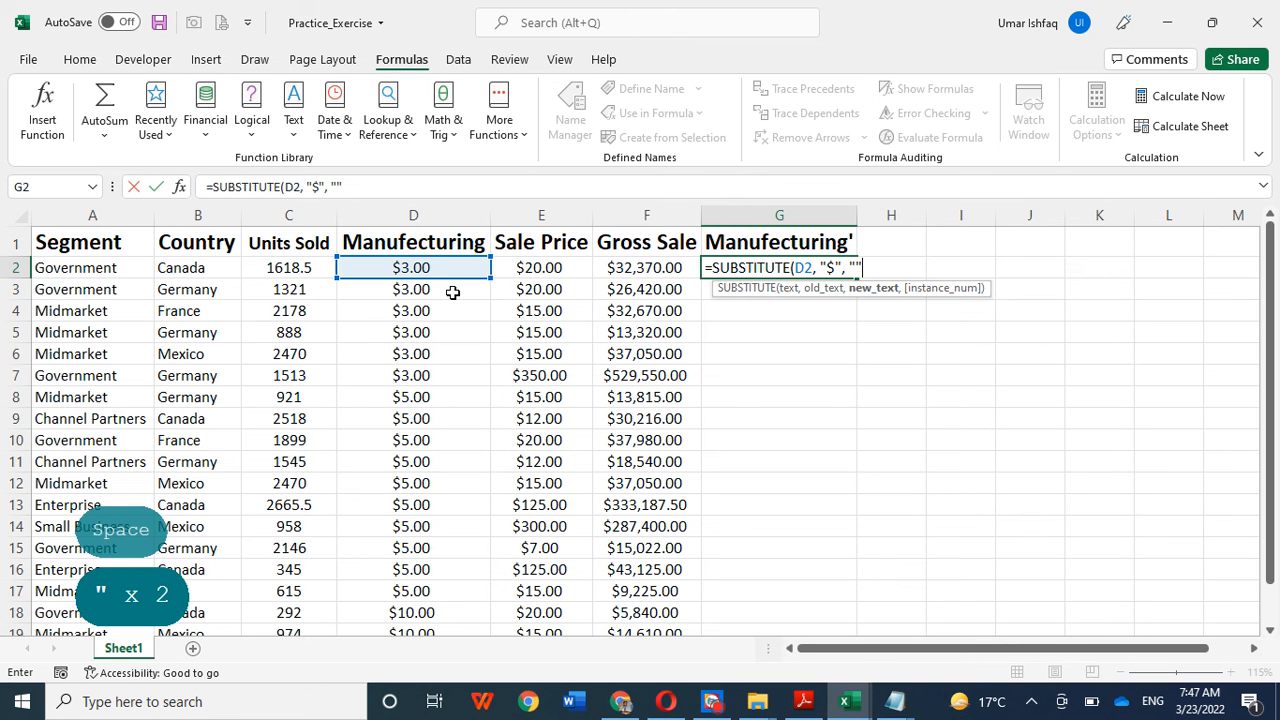
type(")")
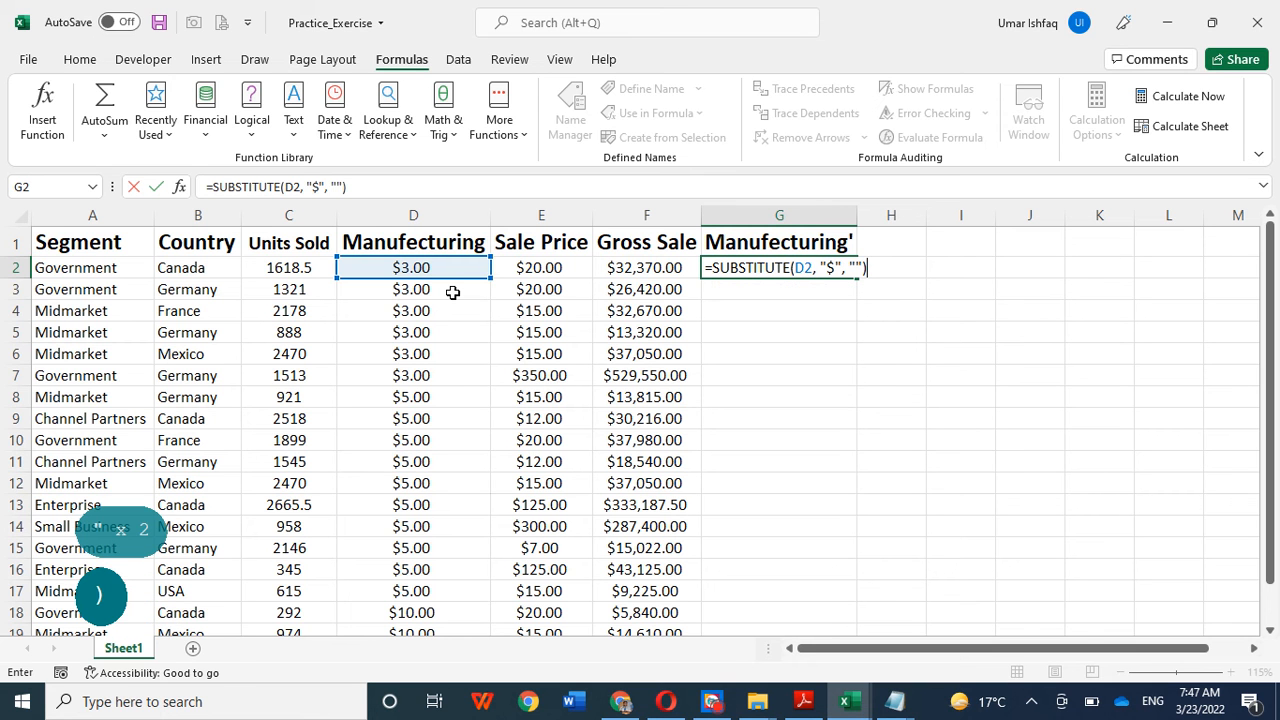
key("Return")
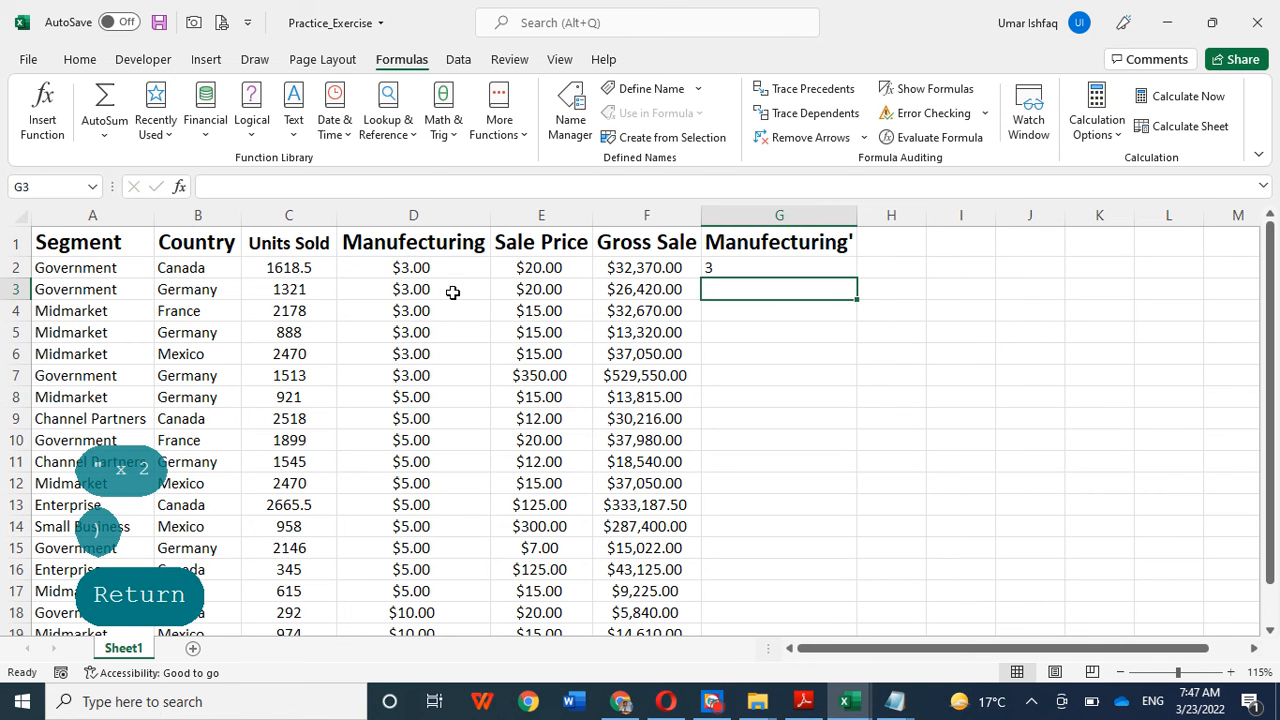
Fill the SUBSTITUTE formula from cell G2 down to G19
left_click(760, 336)
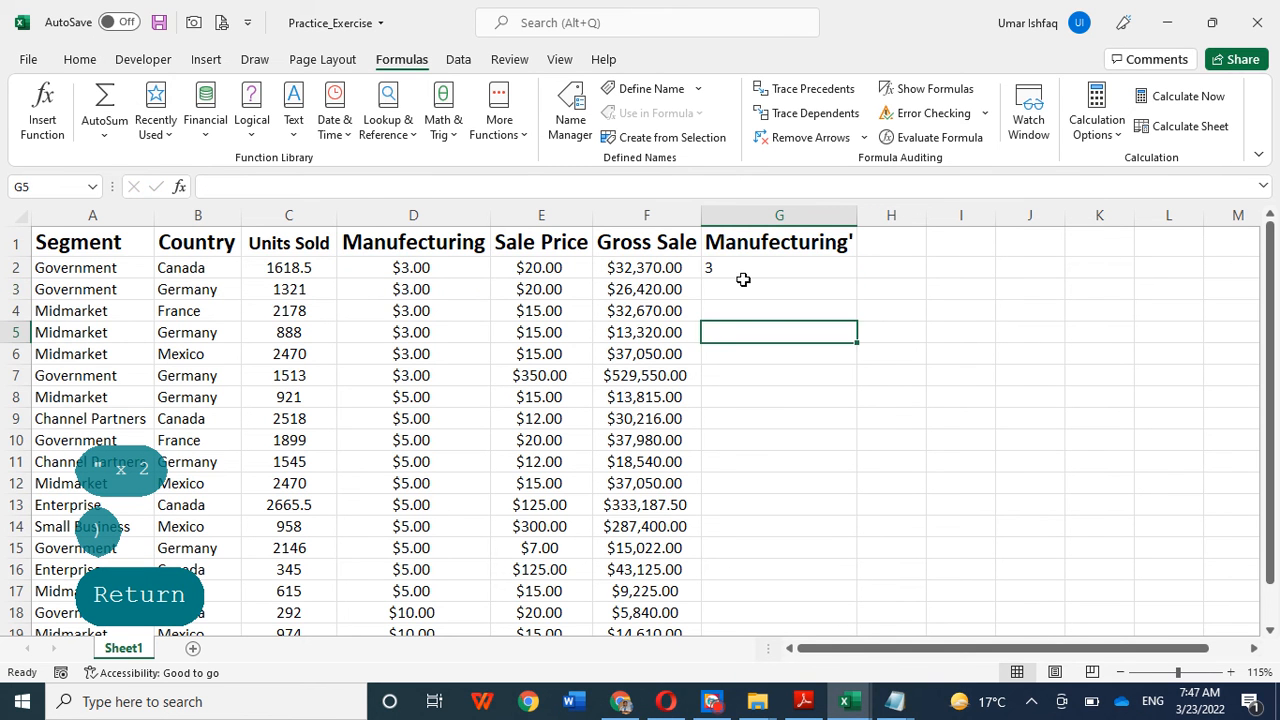
left_click(732, 267)
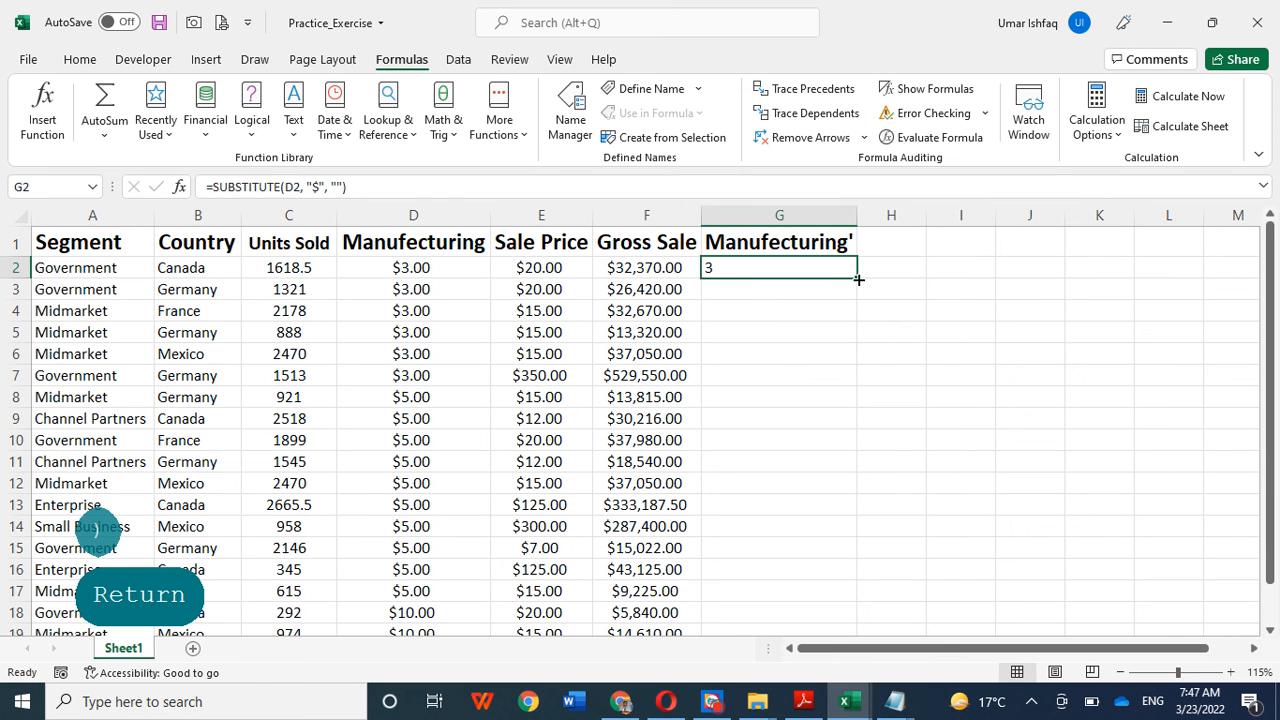
left_click(906, 380)
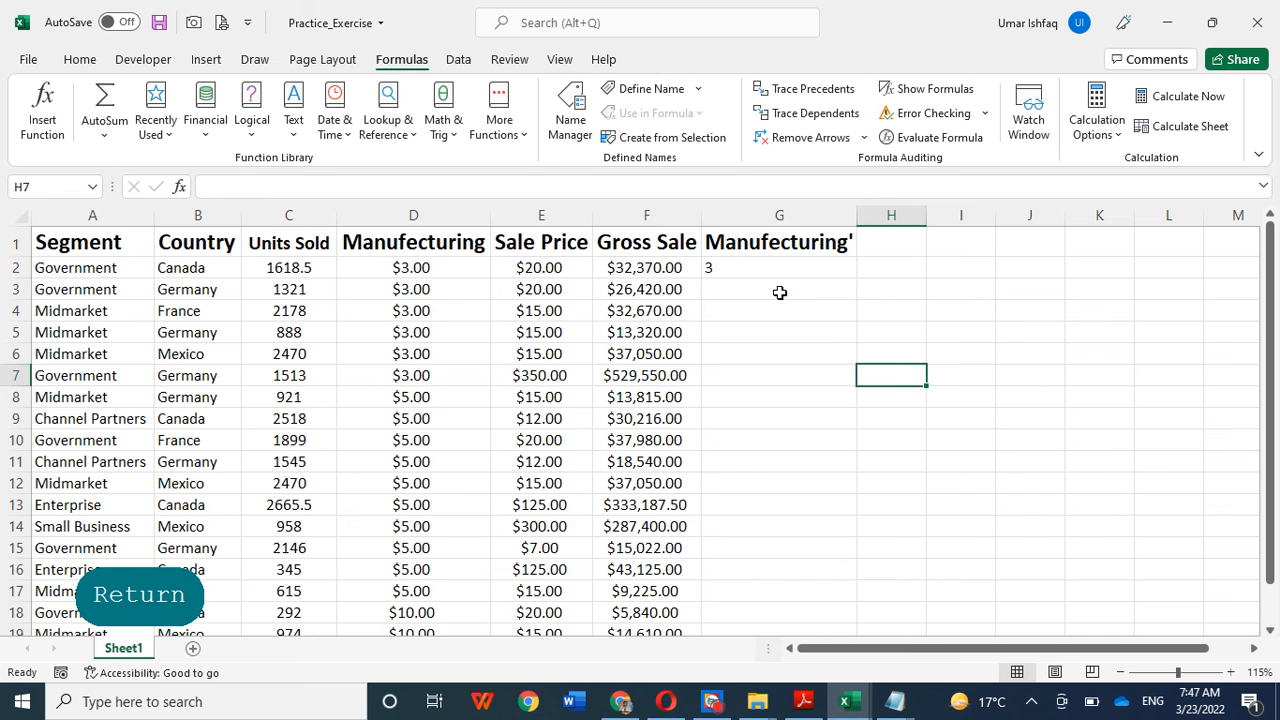
left_click(776, 271)
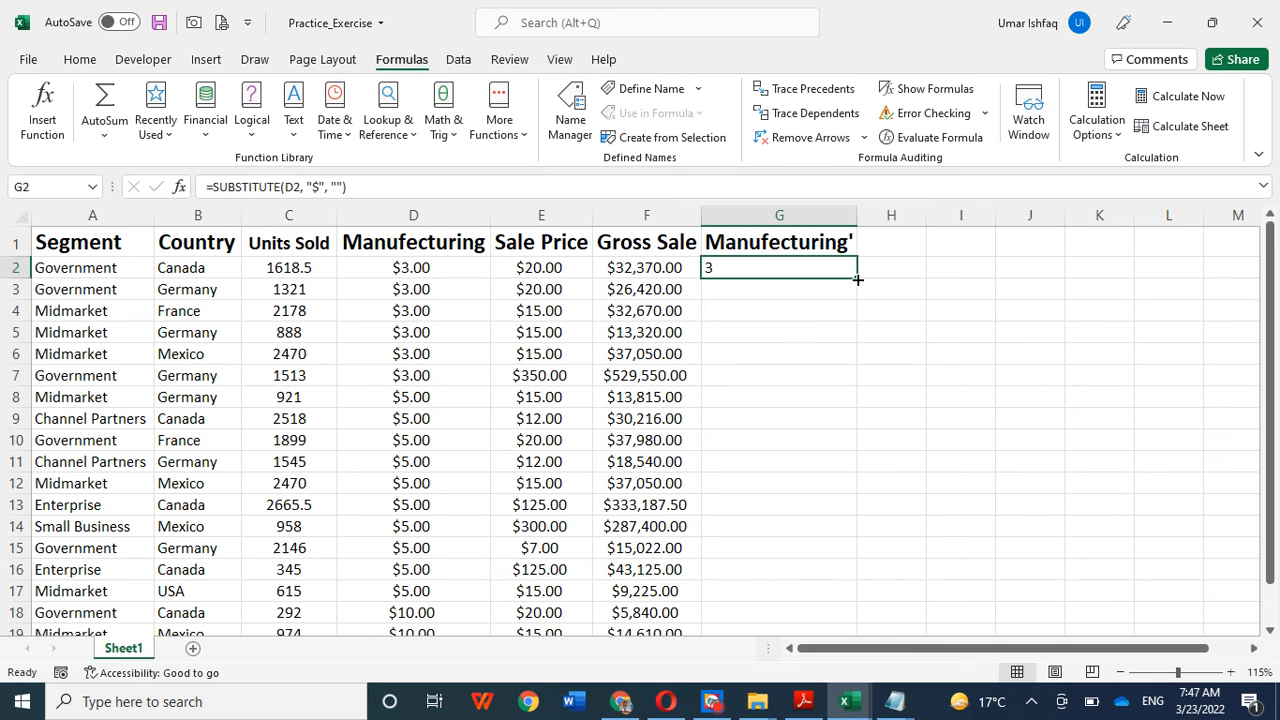
left_click_drag(857, 280, 857, 565)
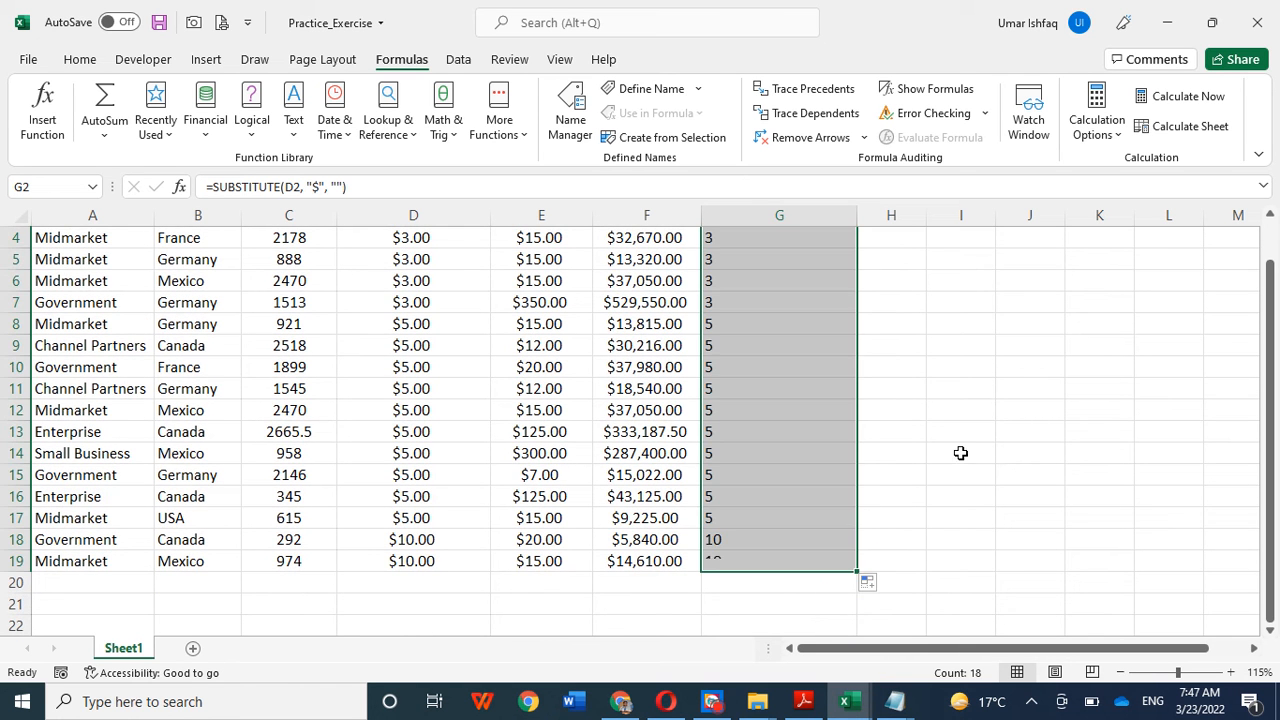
Compare the Manufacturing values in column D with the substituted values in column G down to row 19
scroll(563, 358, "up", 1)
left_click(402, 287)
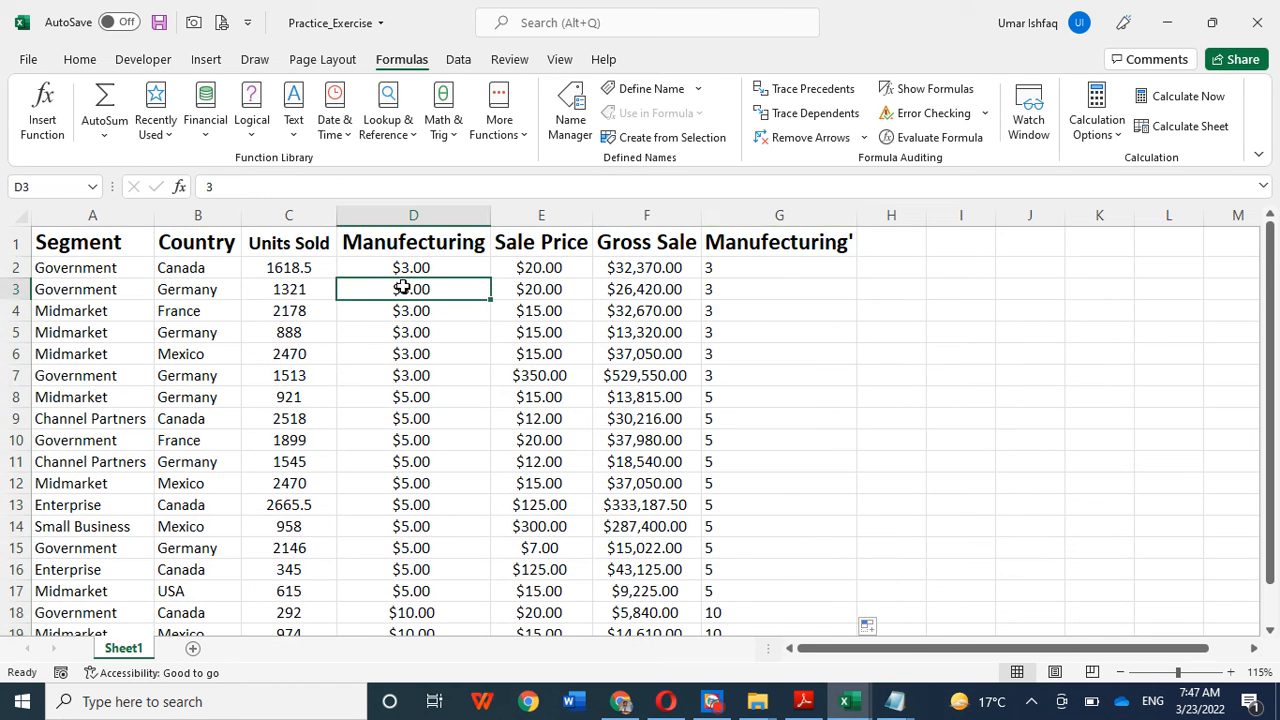
scroll(417, 355, "down", 4)
left_click(440, 366)
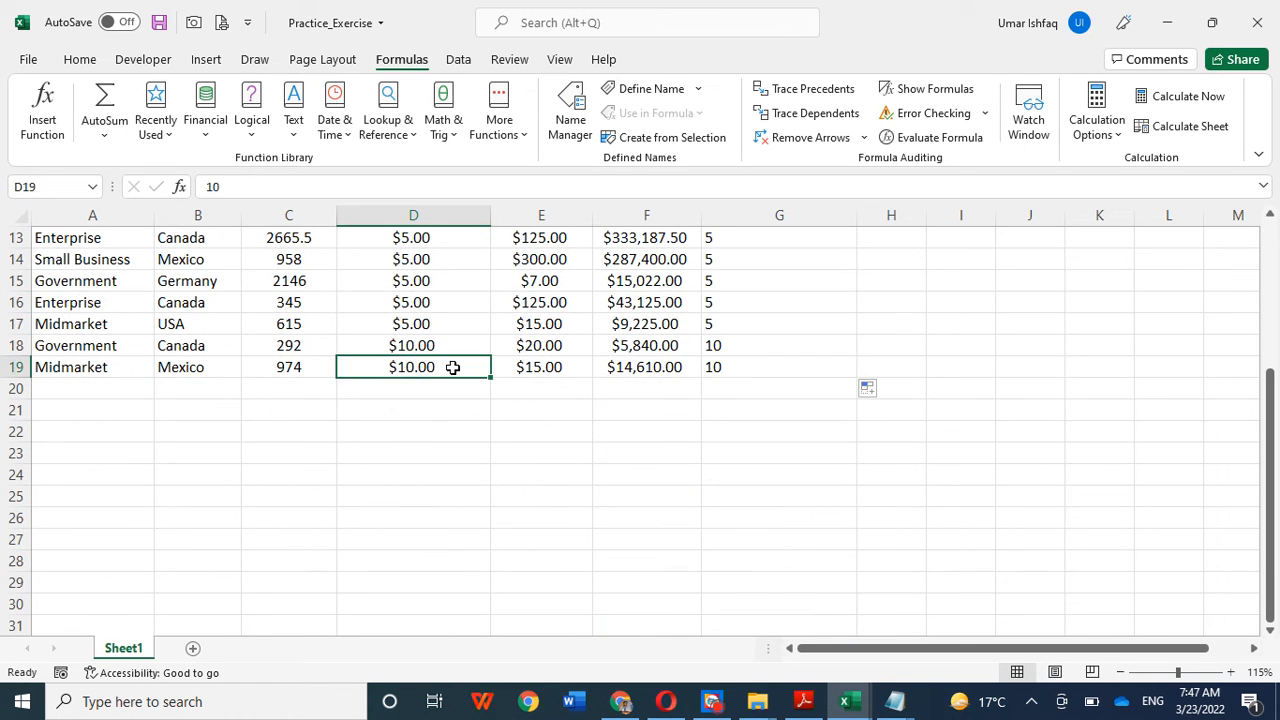
scroll(452, 368, "up", 4)
scroll(452, 368, "down", 4)
scroll(759, 412, "up", 2)
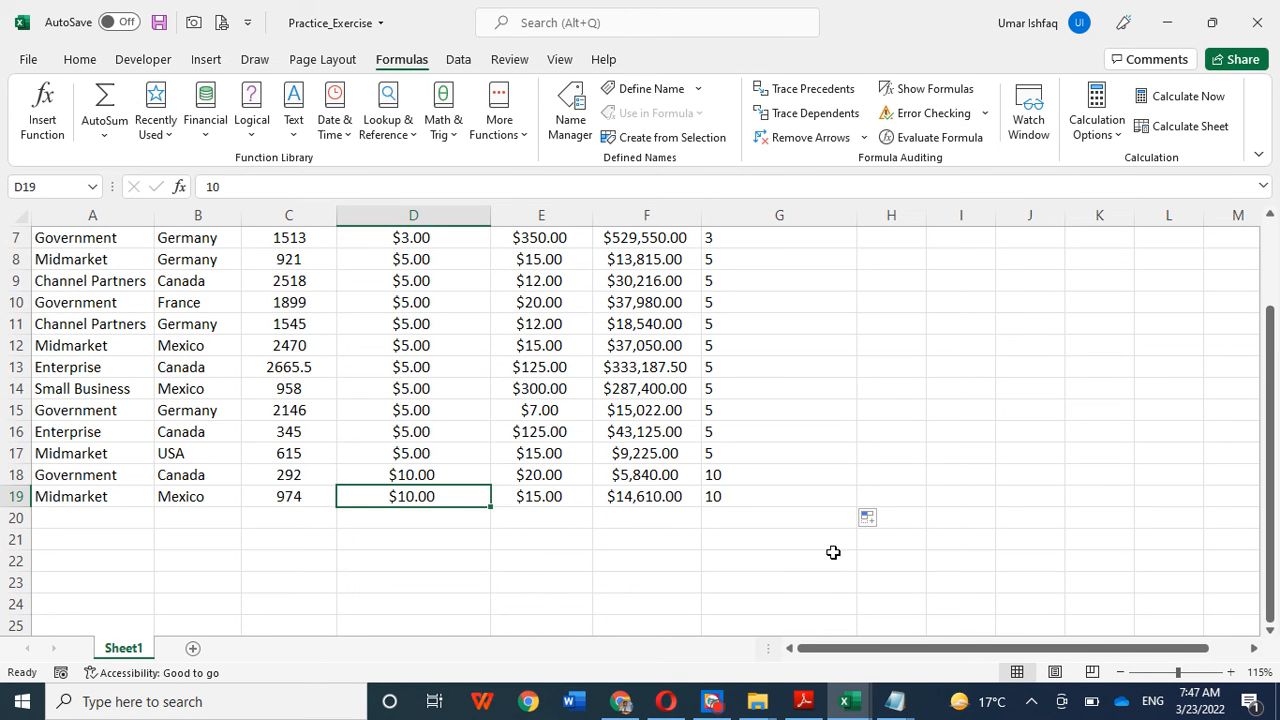
scroll(825, 515, "up", 2)
Center the contents of column G horizontally and check the values down to row 19
left_click(762, 267)
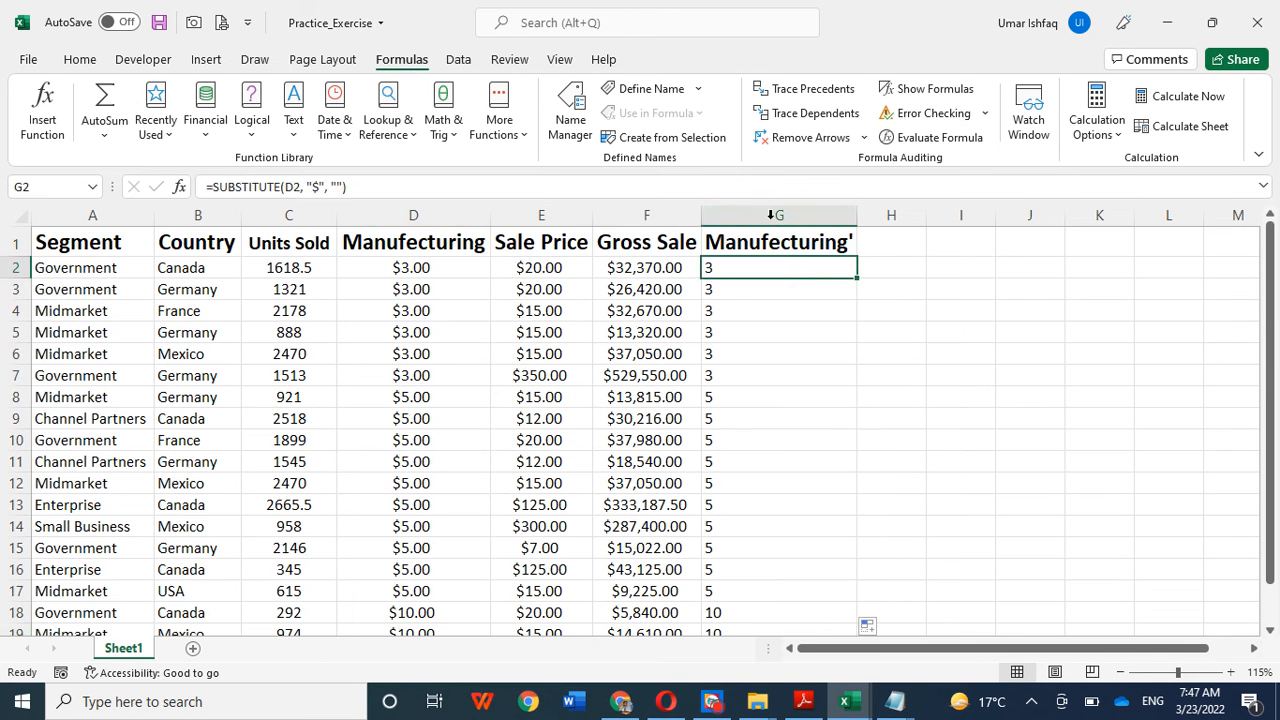
left_click(770, 215)
left_click(78, 58)
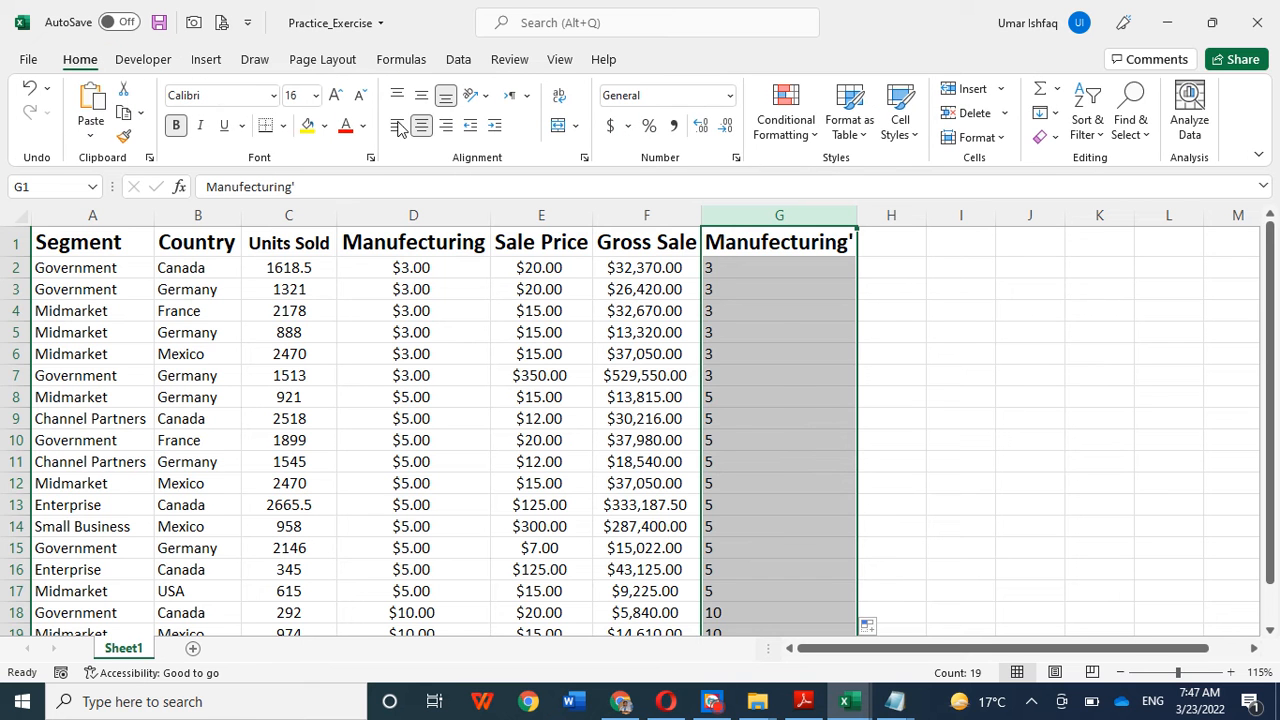
left_click(421, 125)
left_click(952, 345)
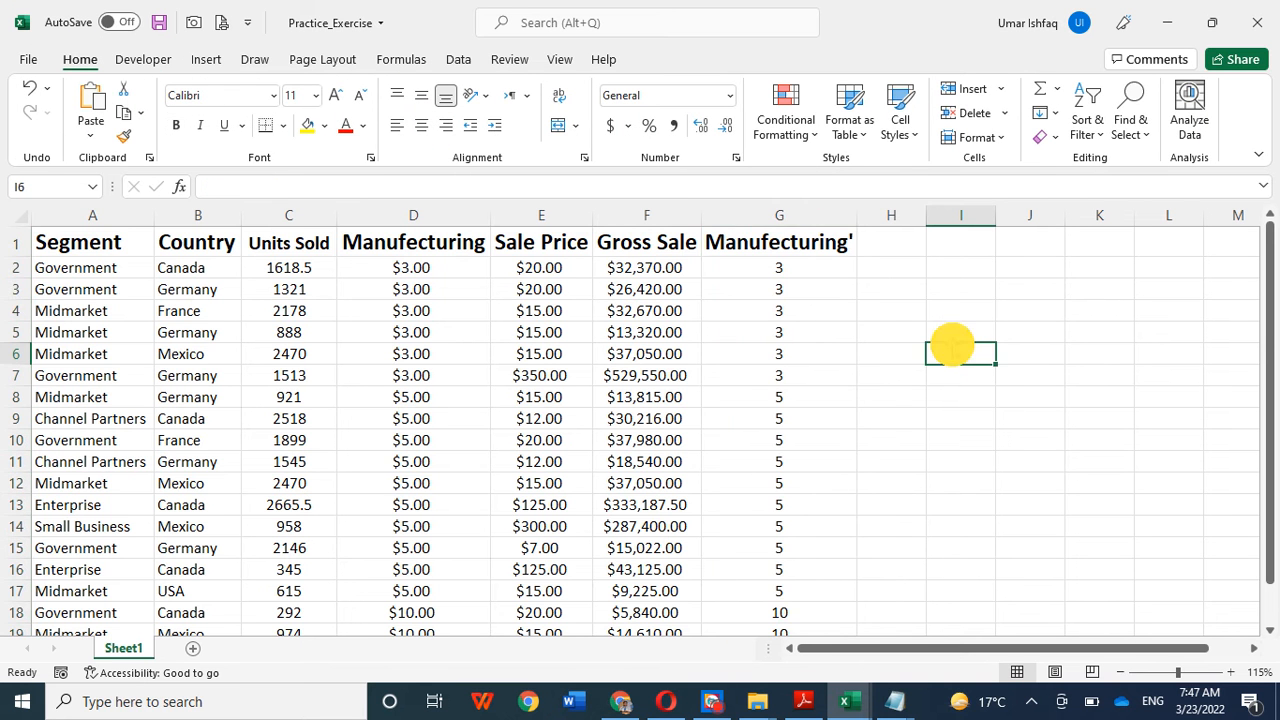
scroll(950, 350, "down", 3)
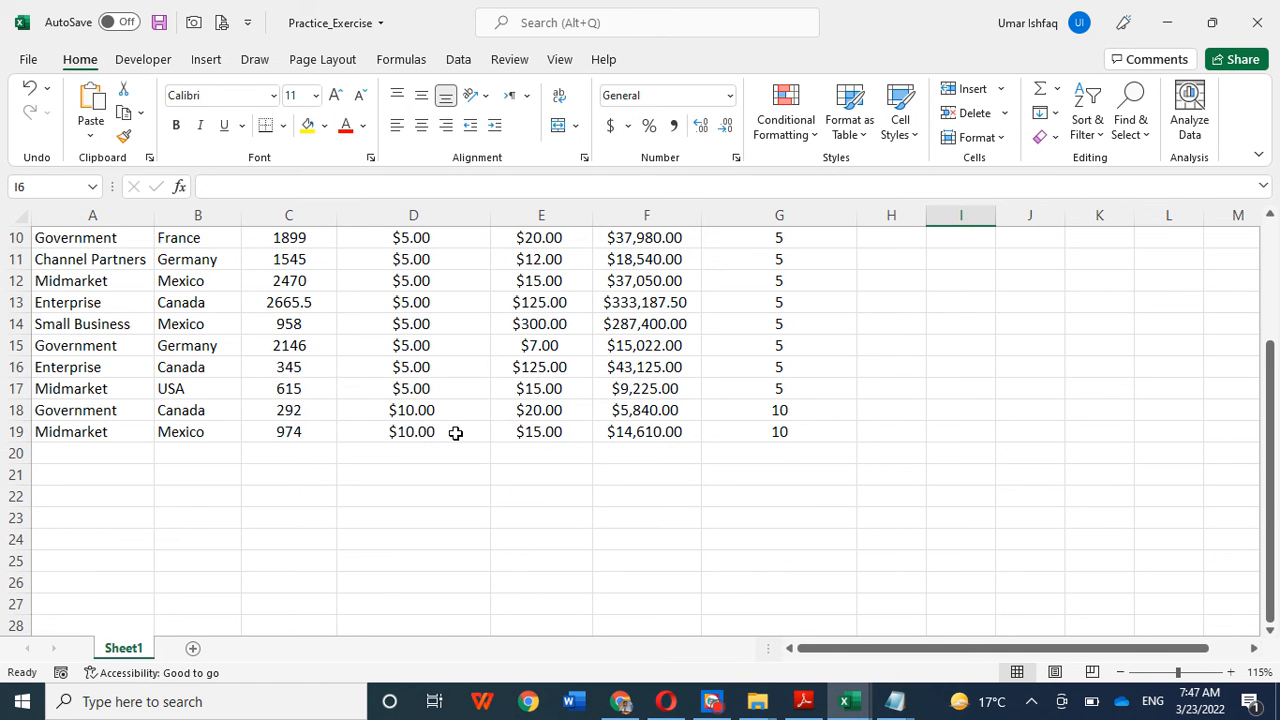
scroll(455, 432, "up", 3)
left_click(802, 270)
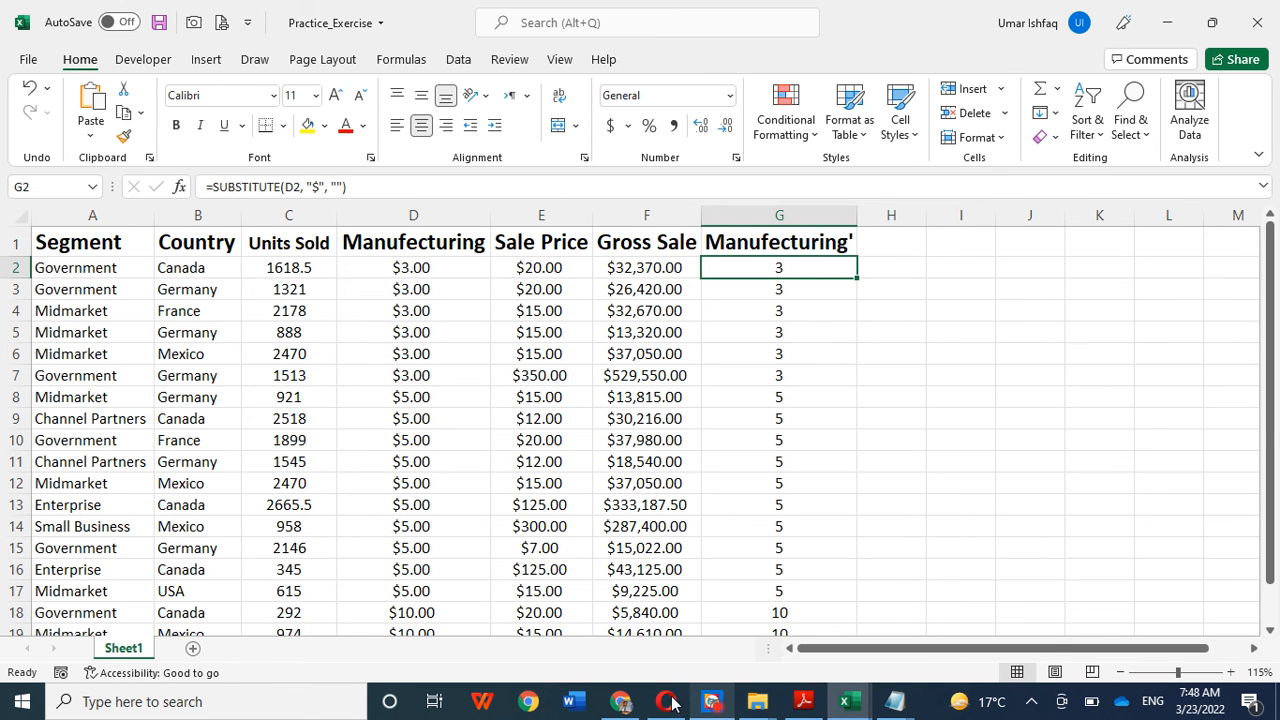
left_click(712, 701)
left_click(712, 701)
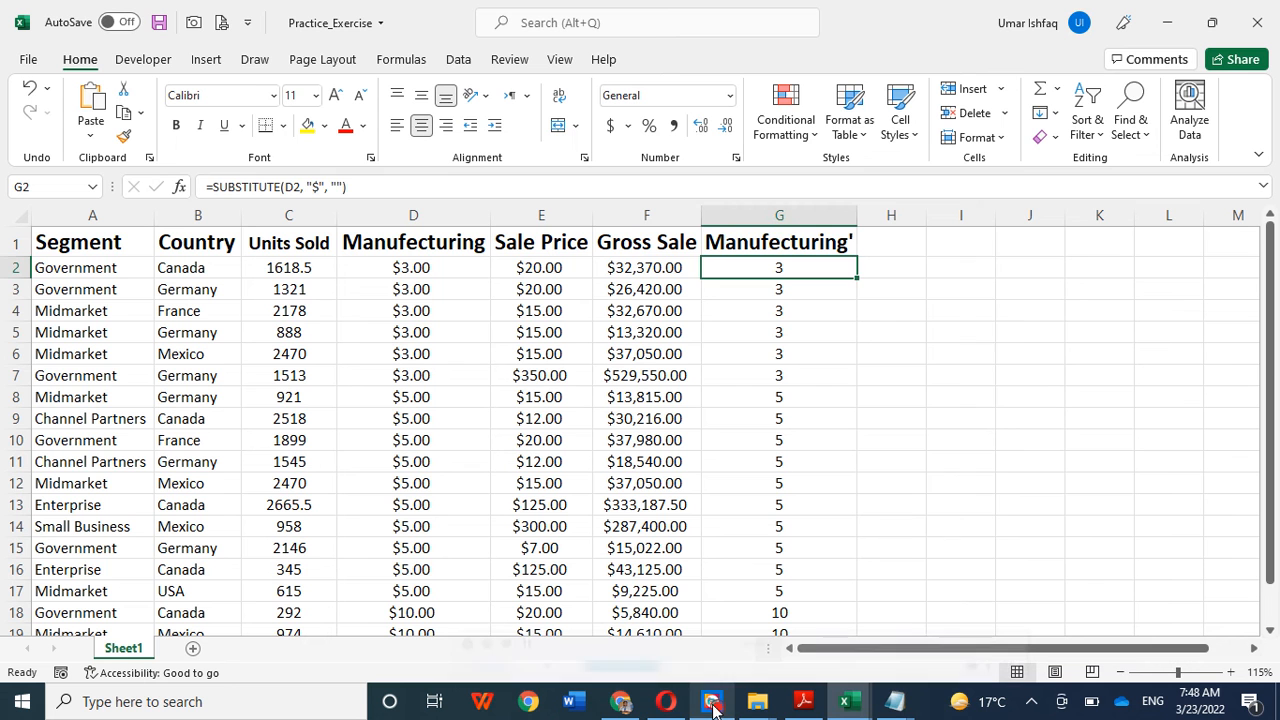
Enter the label "Count=" in cell H2
left_click(1012, 328)
left_click(885, 268)
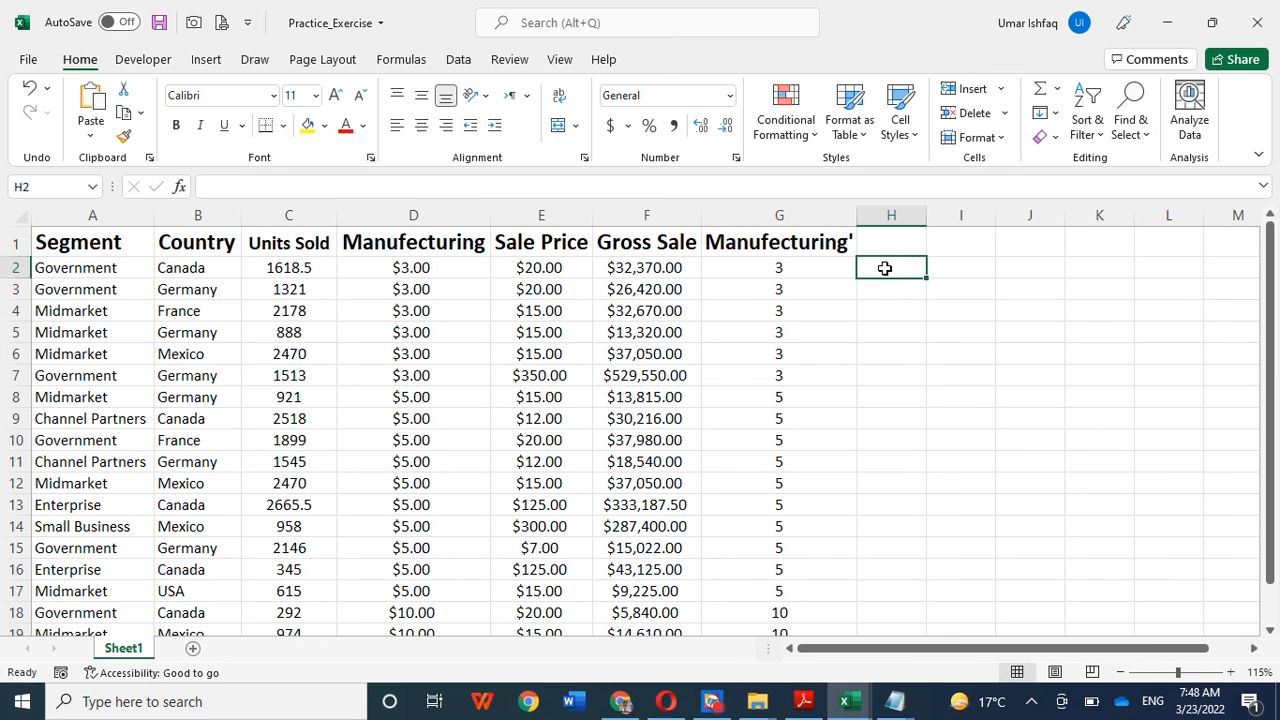
type("=")
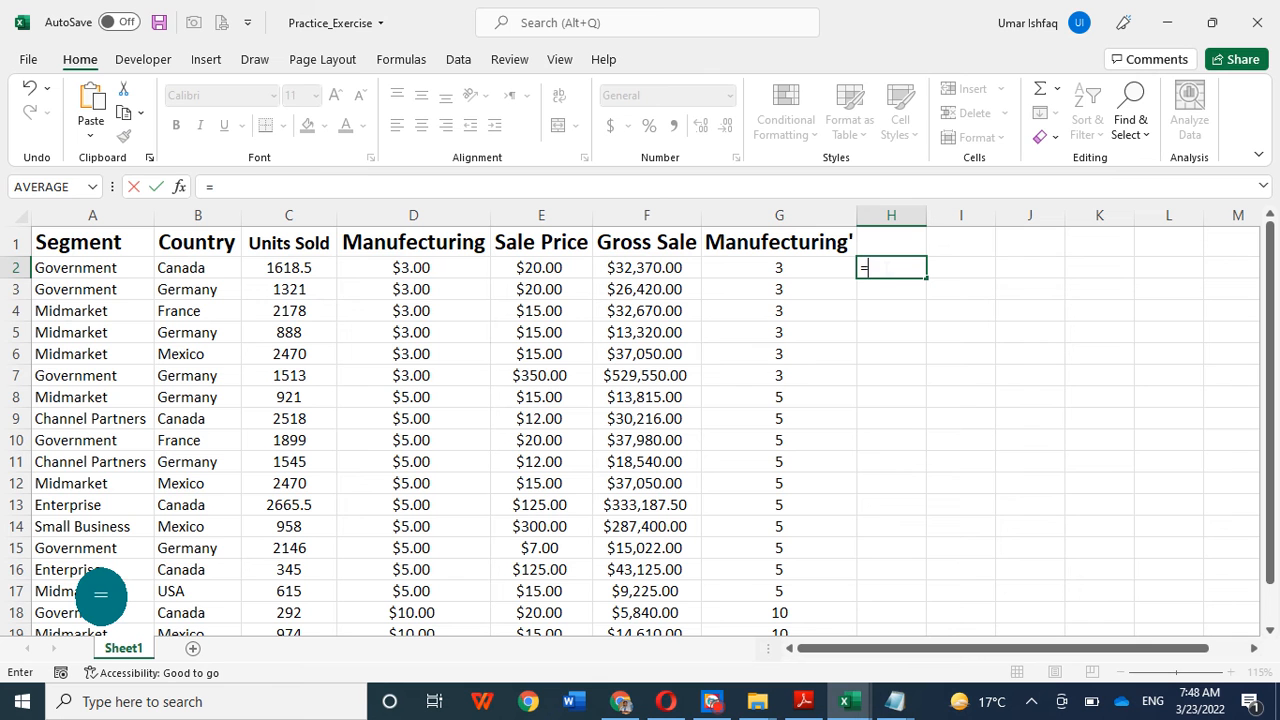
key("BackSpace")
key("Caps_Lock")
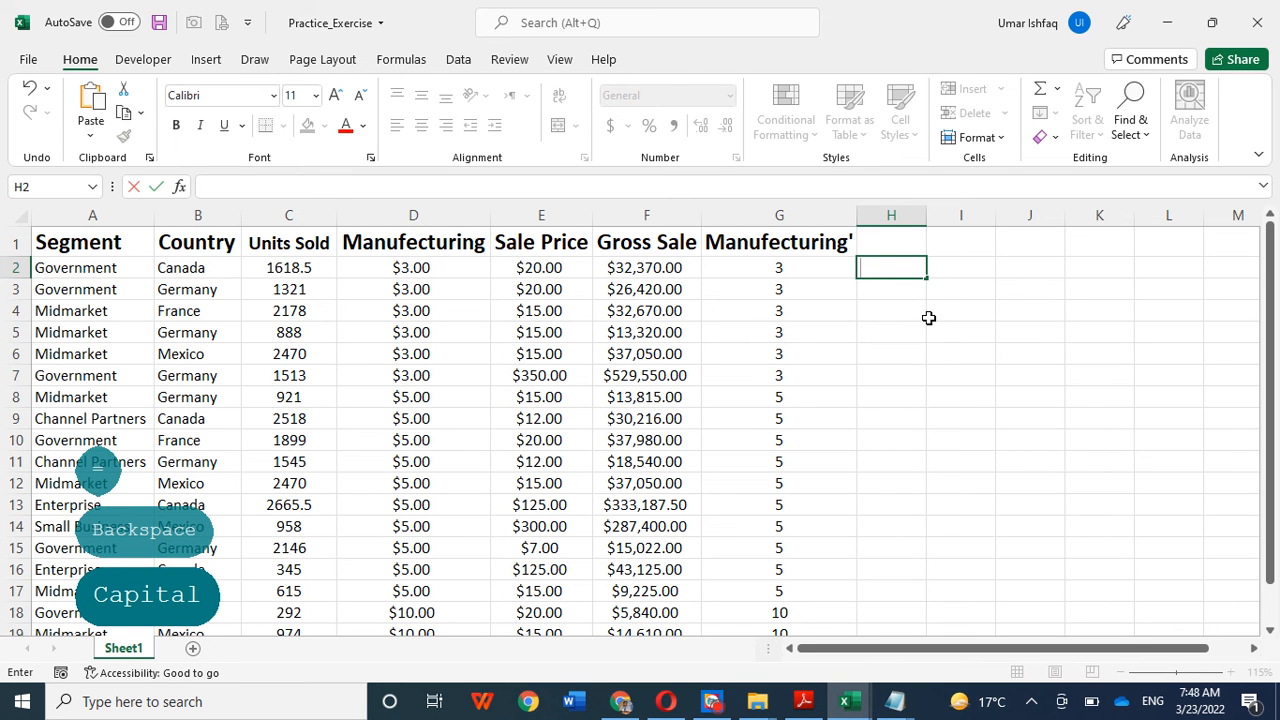
type("C")
key("Caps_Lock")
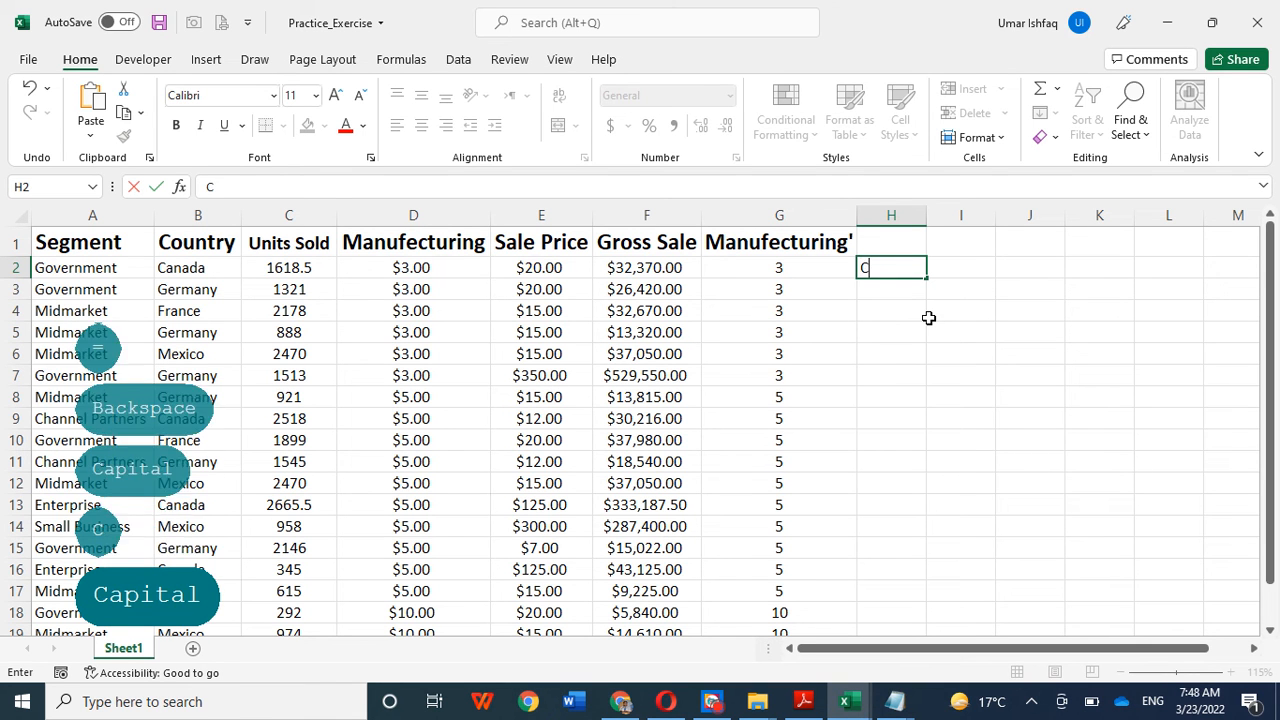
type("out")
key("BackSpace")
type("n")
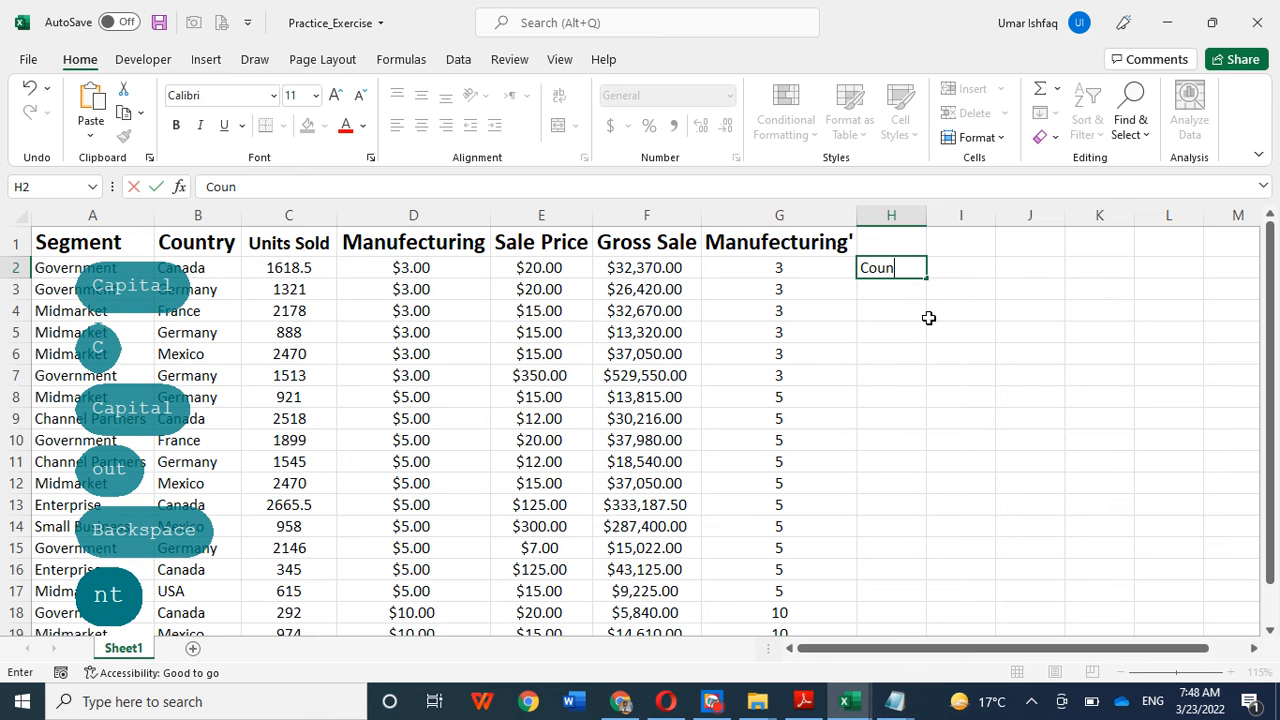
type("t=")
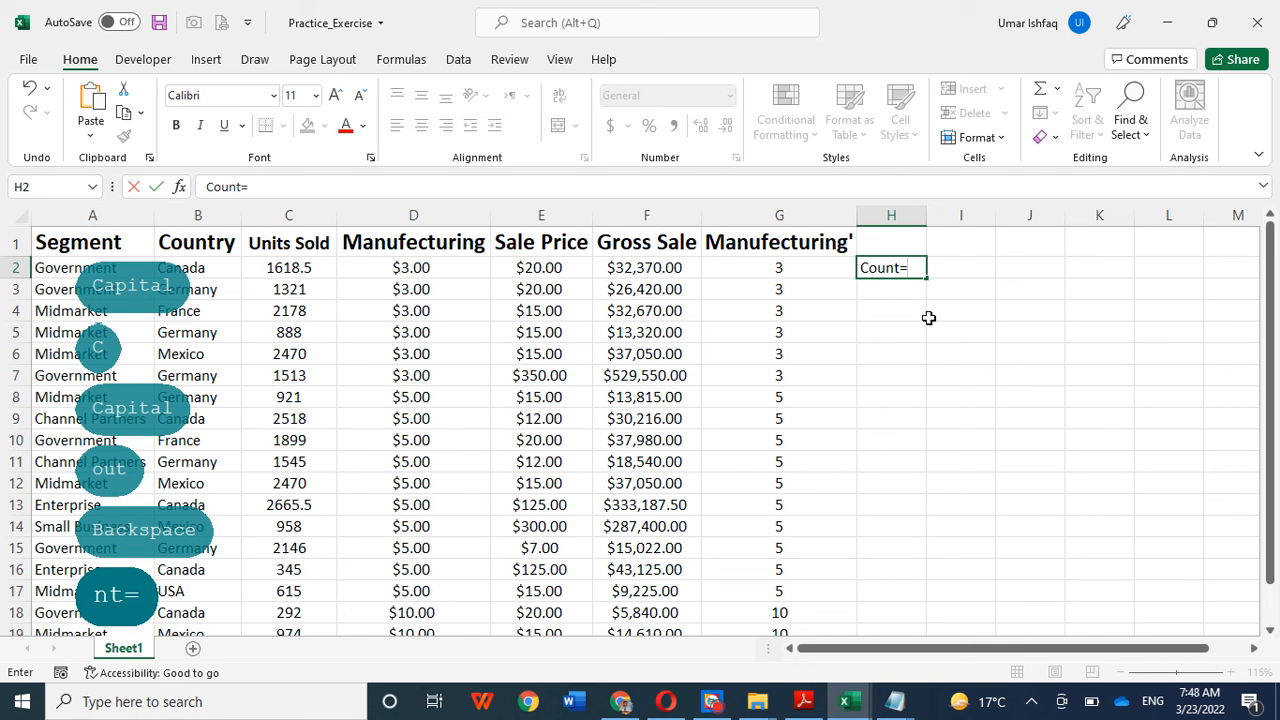
left_click(971, 334)
left_click(953, 264)
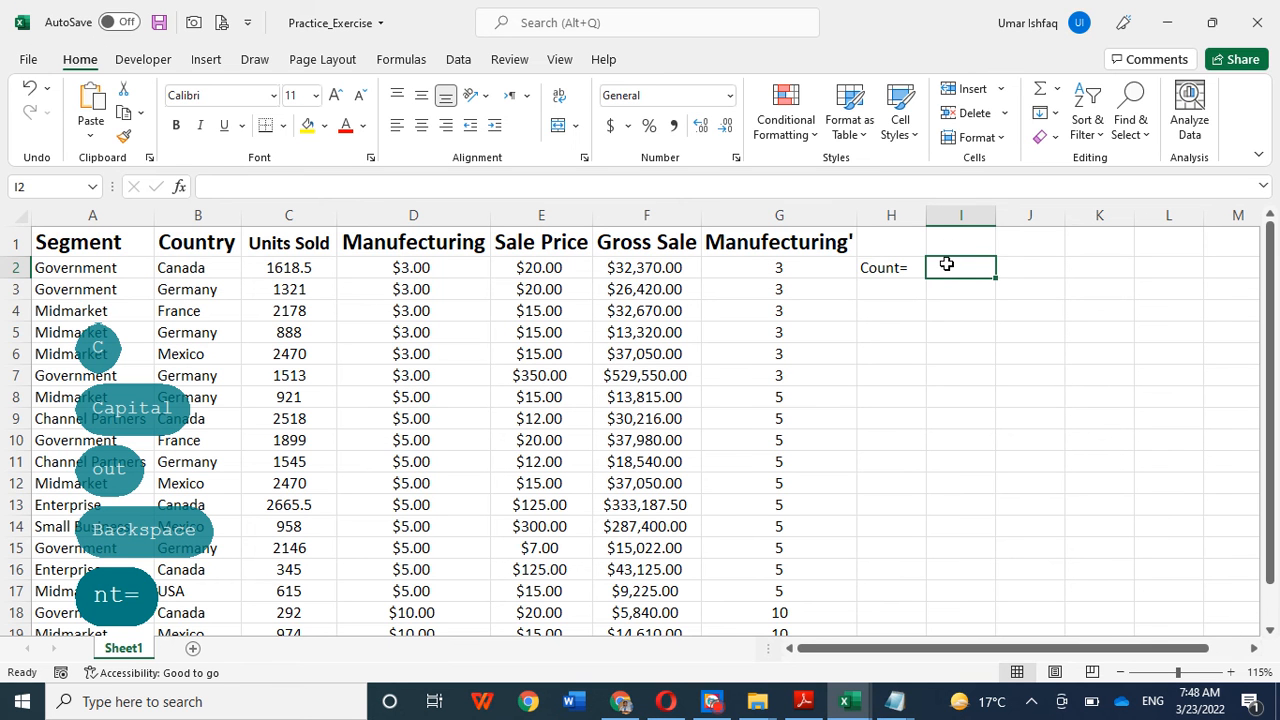
left_click(961, 326)
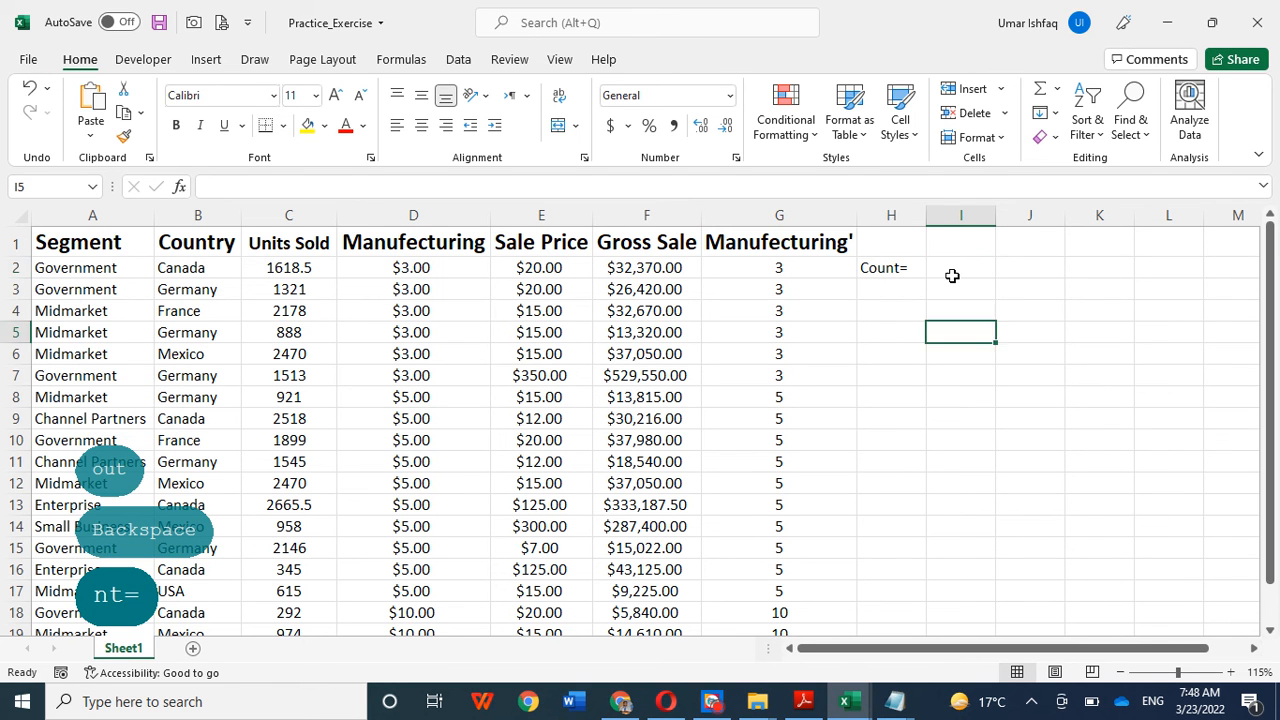
left_click(951, 275)
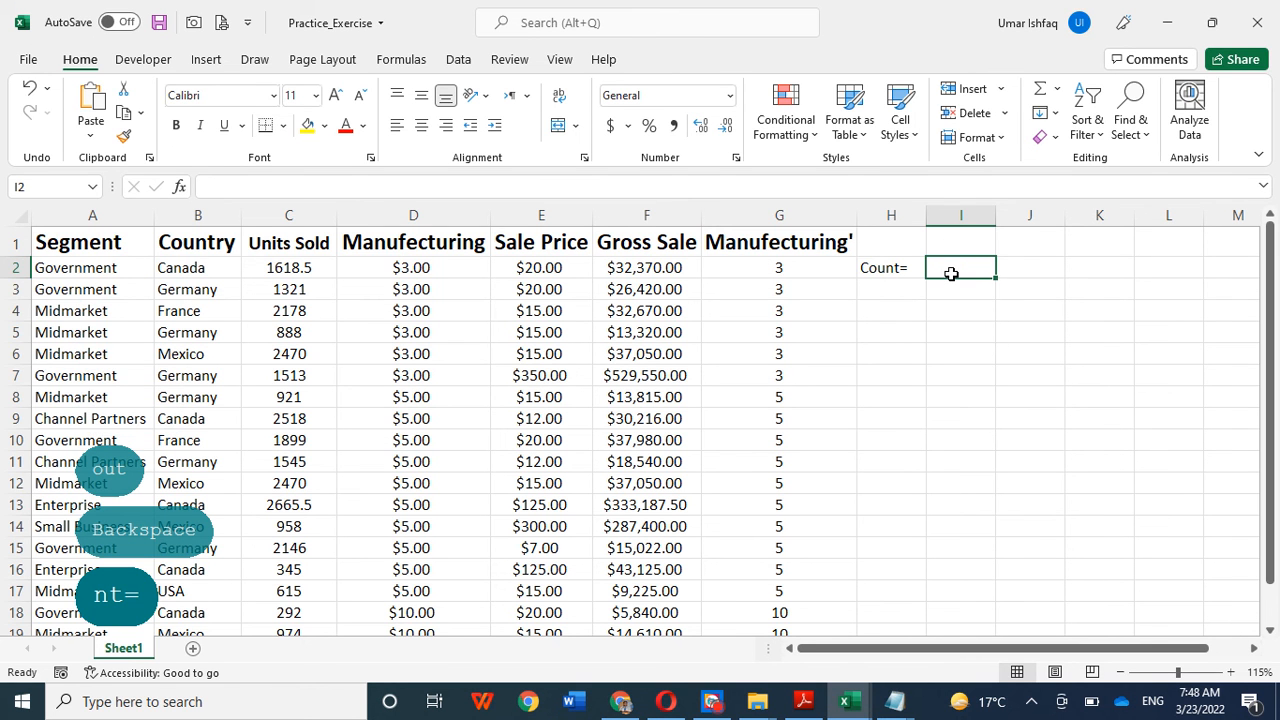
left_click(248, 188)
type("=")
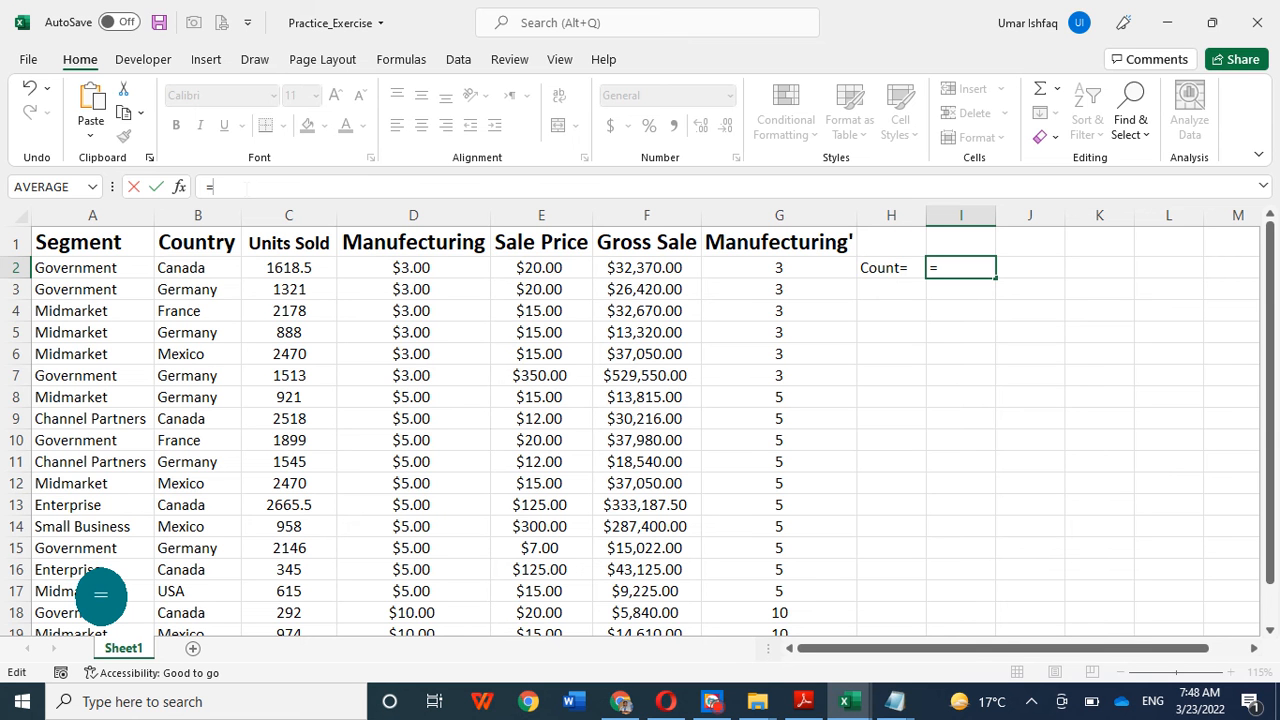
left_click(398, 60)
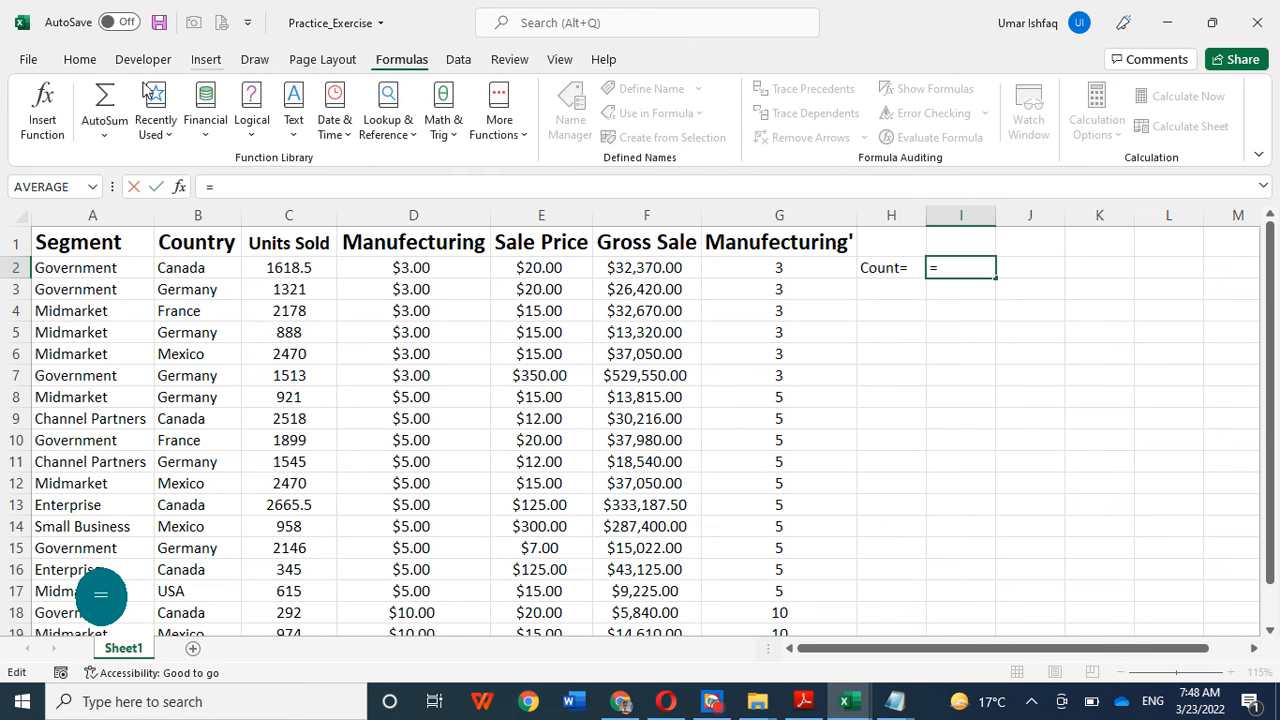
left_click(104, 128)
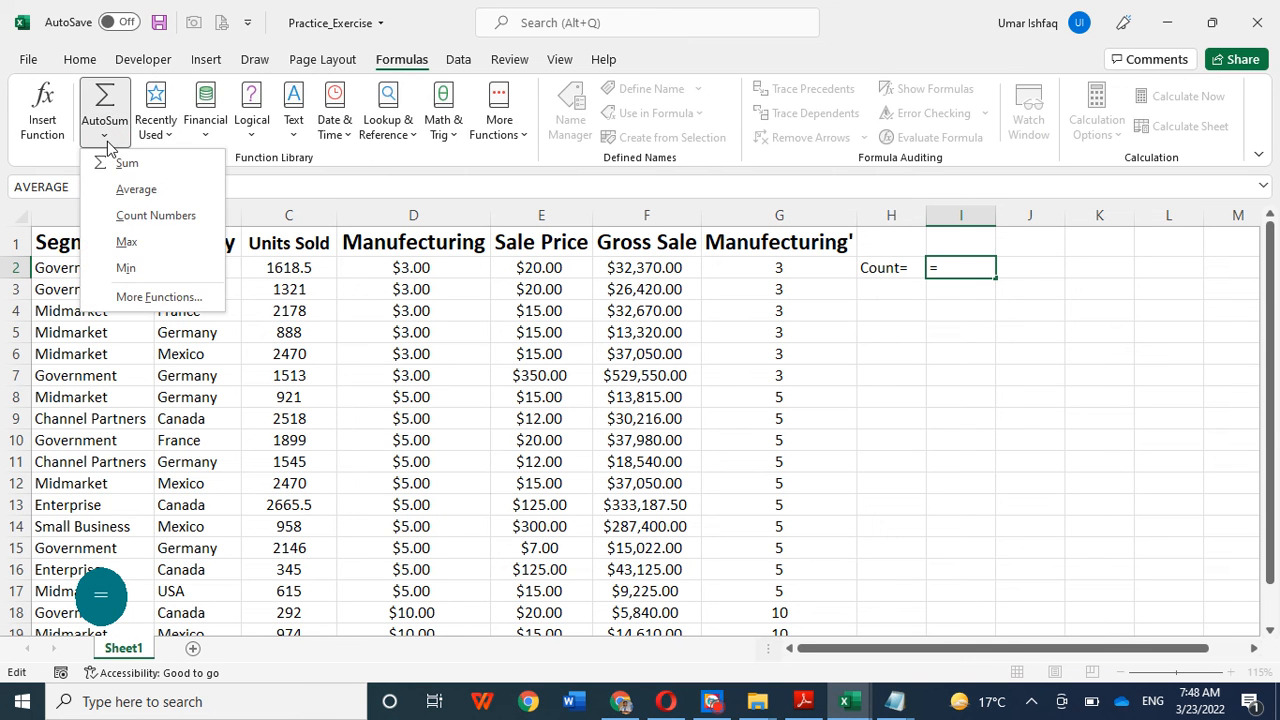
left_click(140, 215)
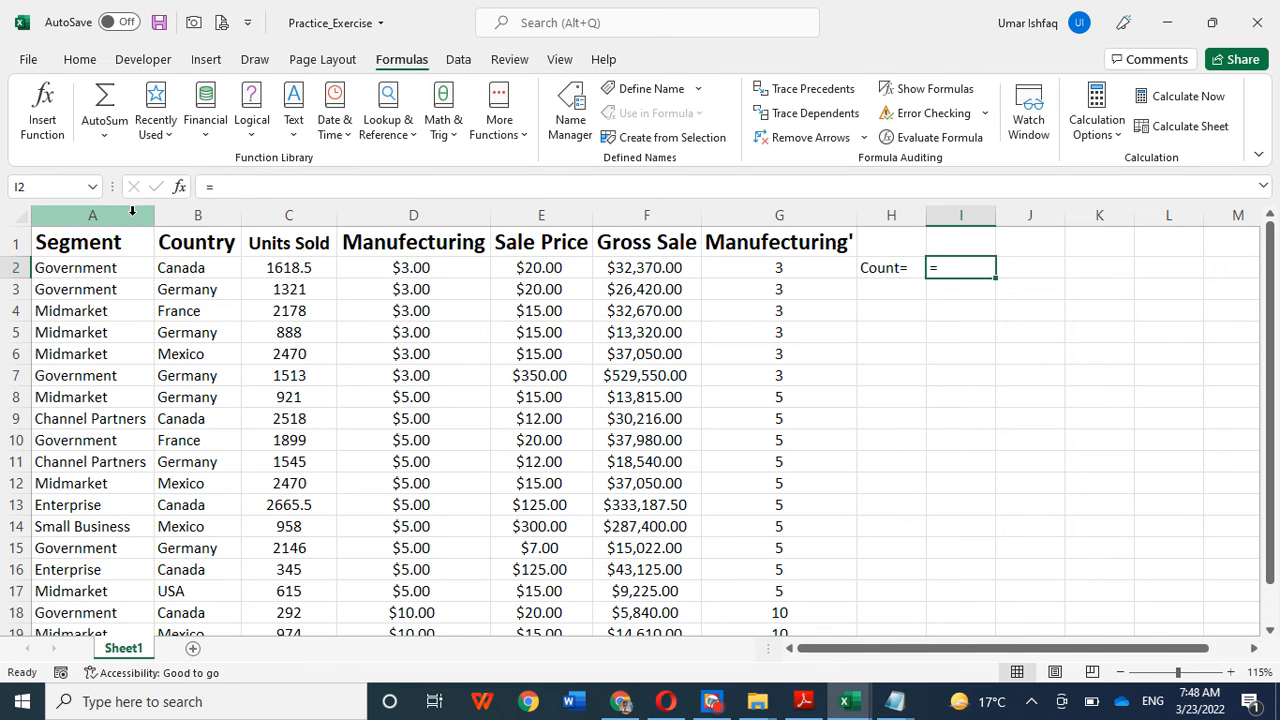
left_click(297, 187)
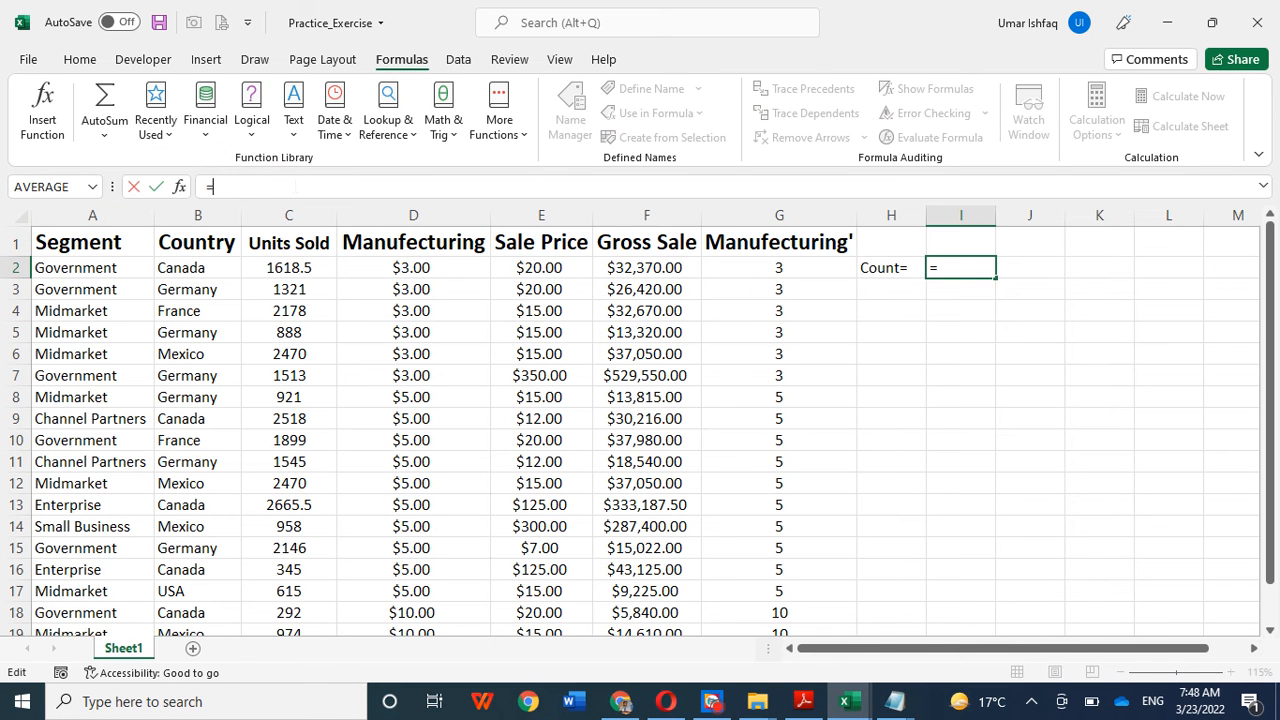
type("count")
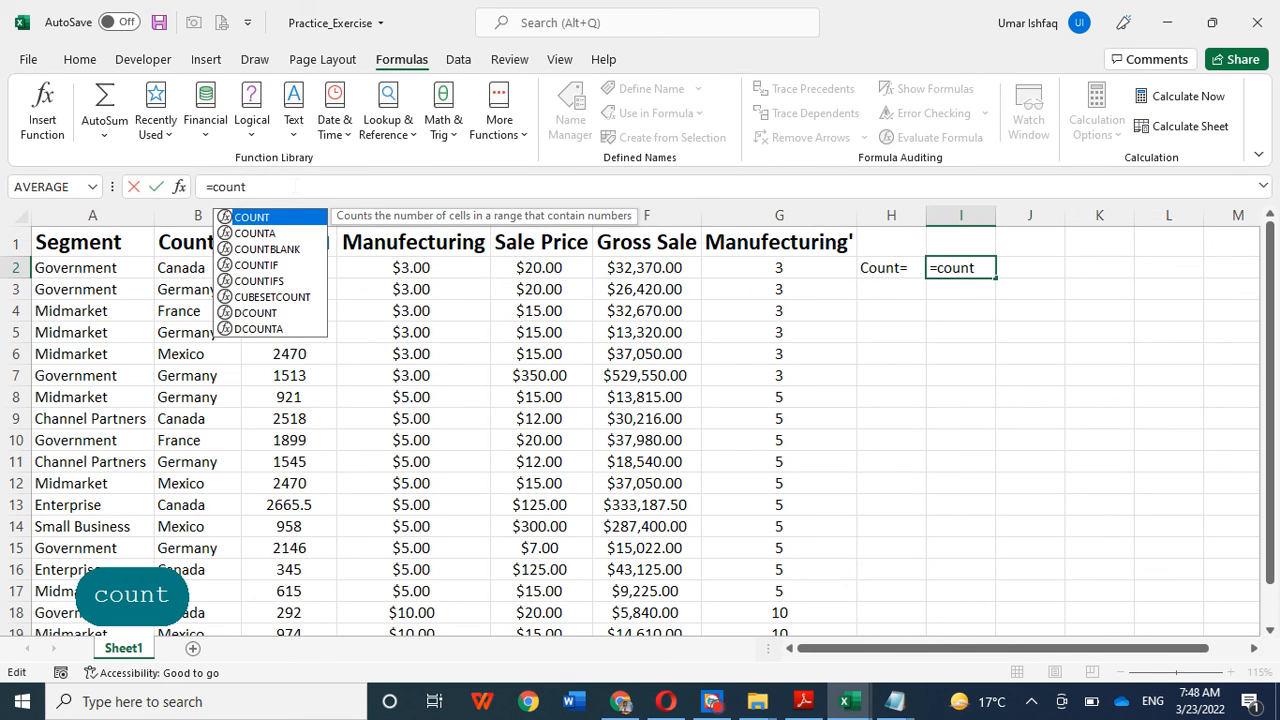
type("(")
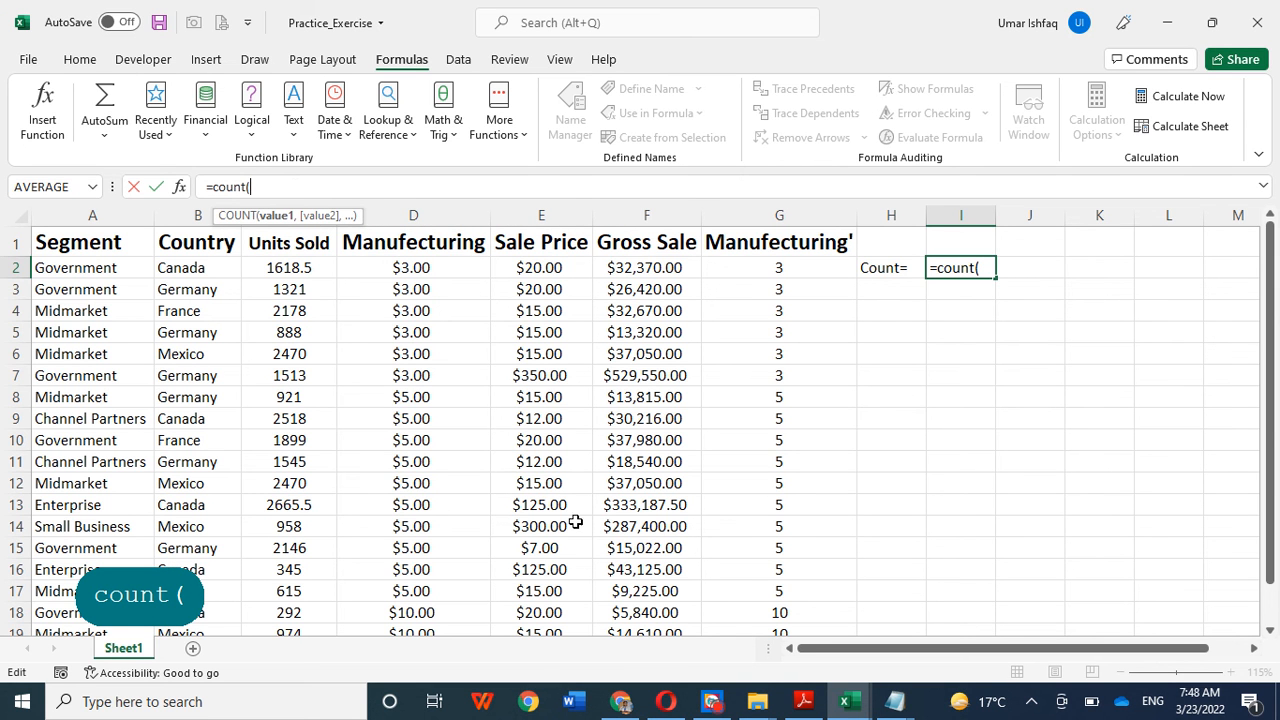
left_click(711, 701)
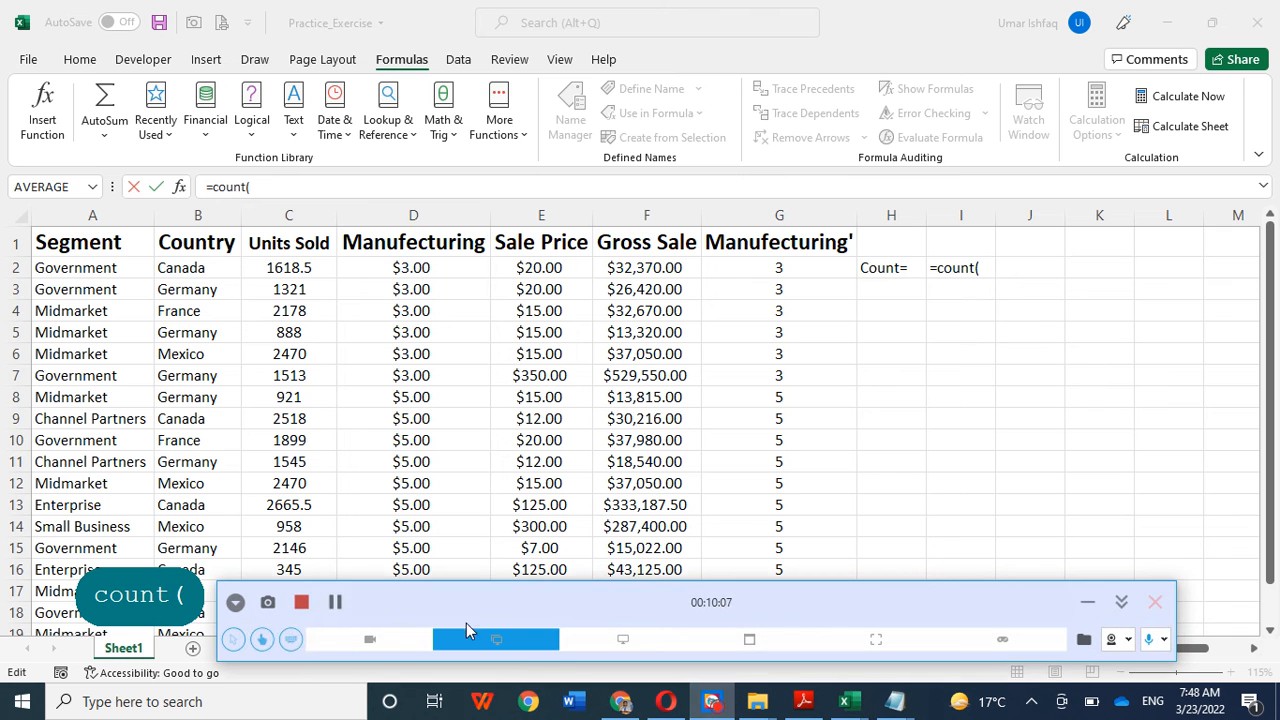
left_click(335, 602)
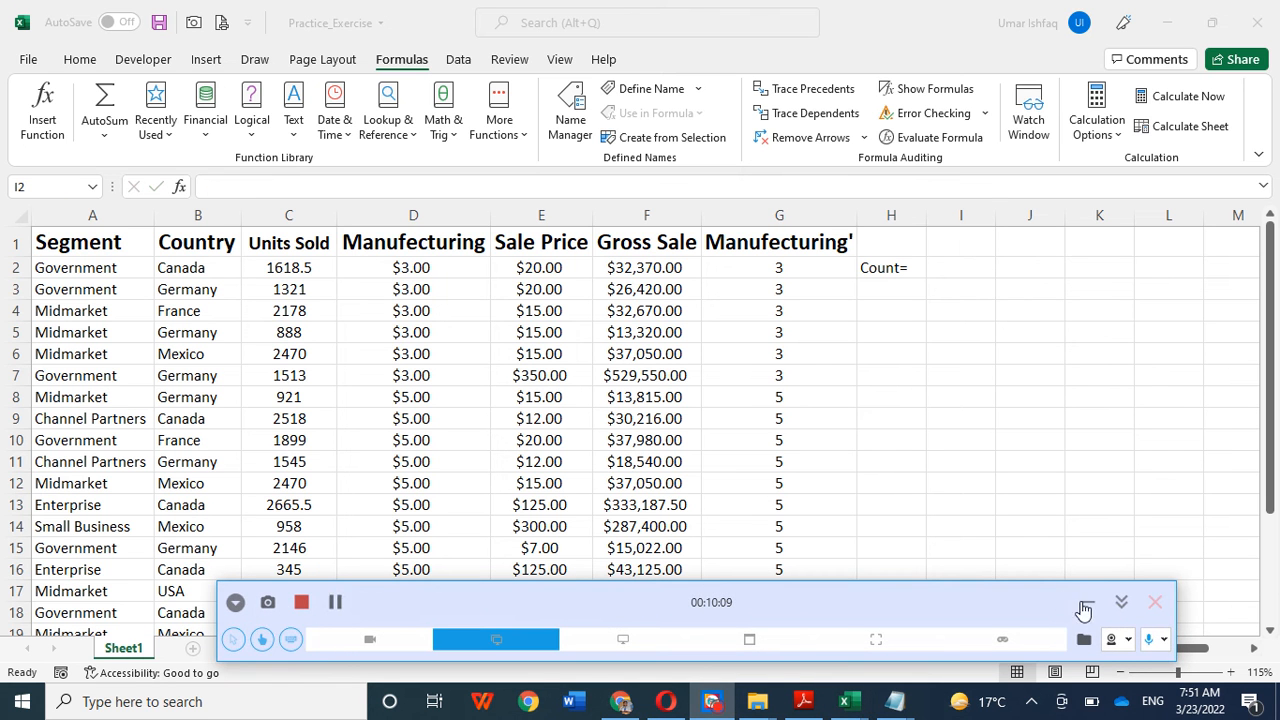
left_click(1084, 607)
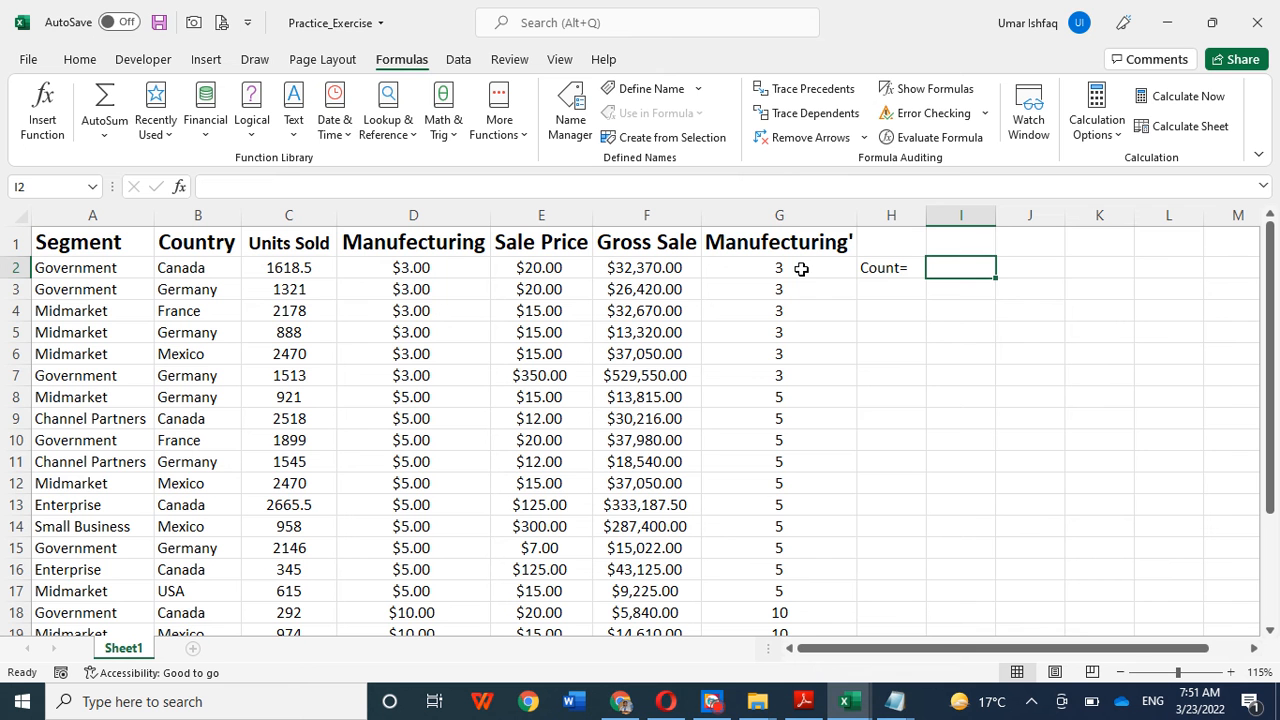
Examine the substituted Manufacturing values in column G from G2 down to G19
left_click_drag(792, 260, 797, 416)
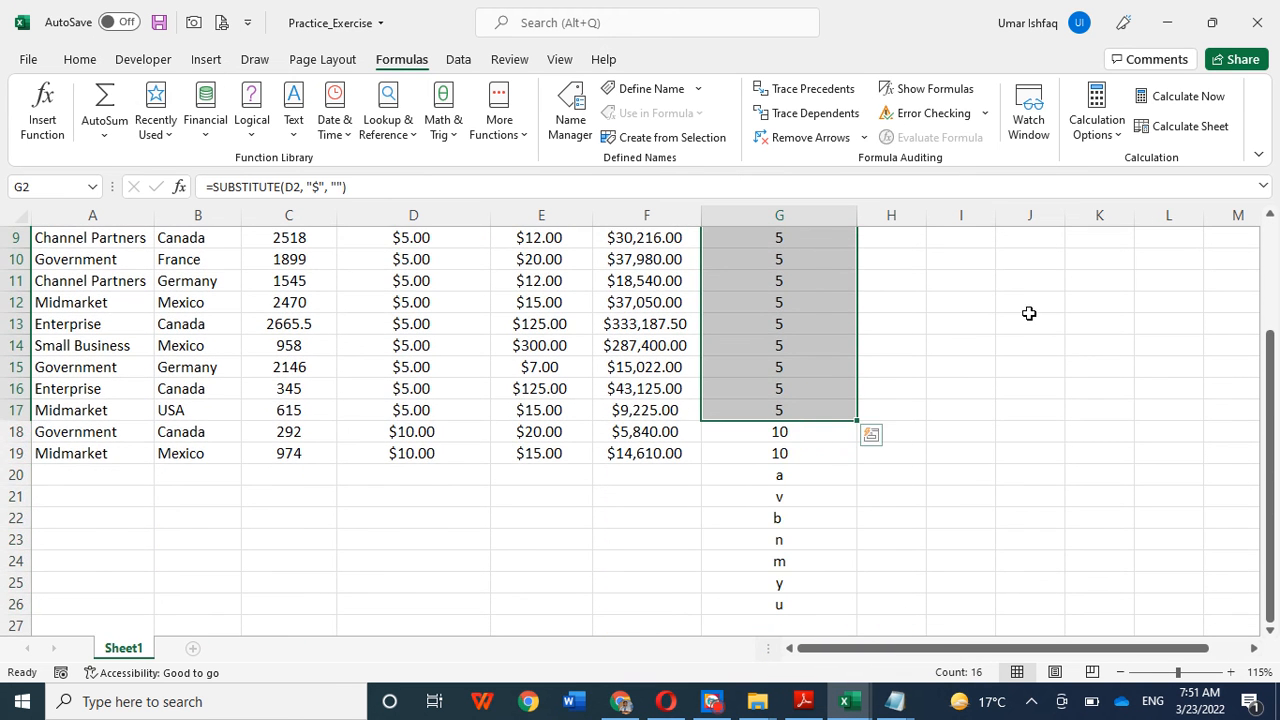
scroll(1028, 326, "up", 3)
scroll(1034, 371, "down", 1)
left_click(1034, 371)
scroll(1014, 377, "up", 1)
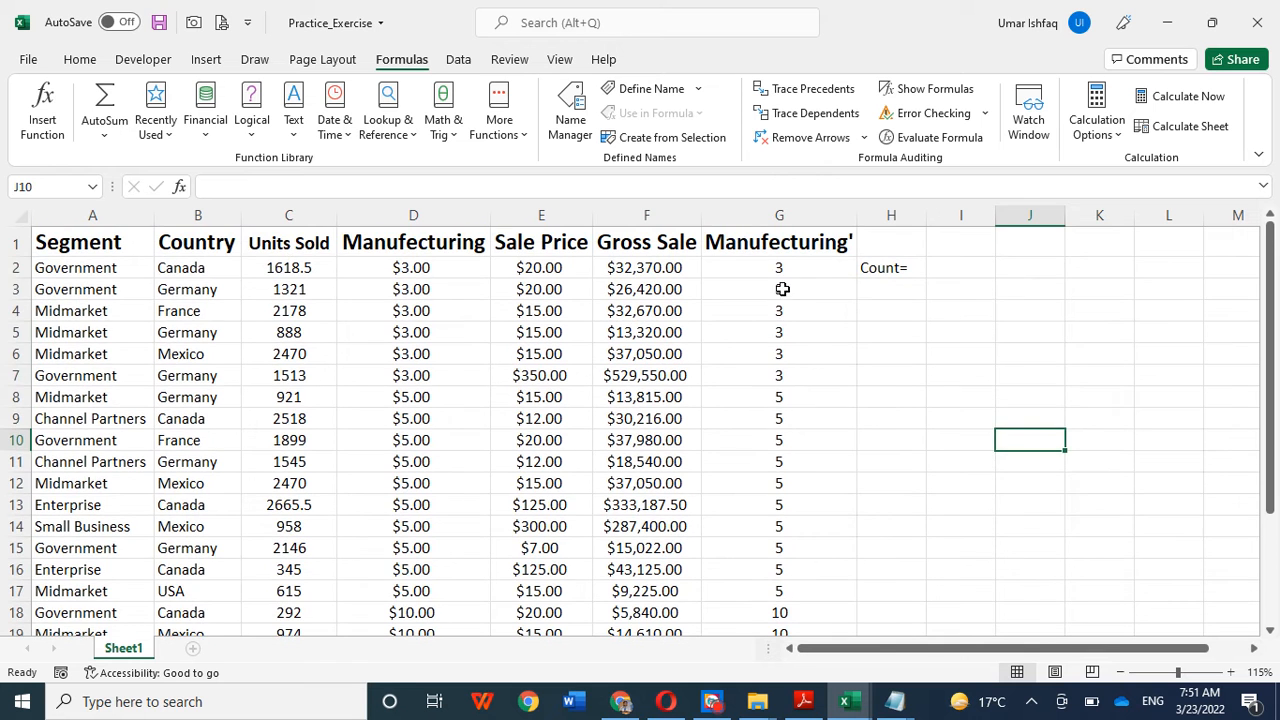
left_click_drag(771, 268, 777, 529)
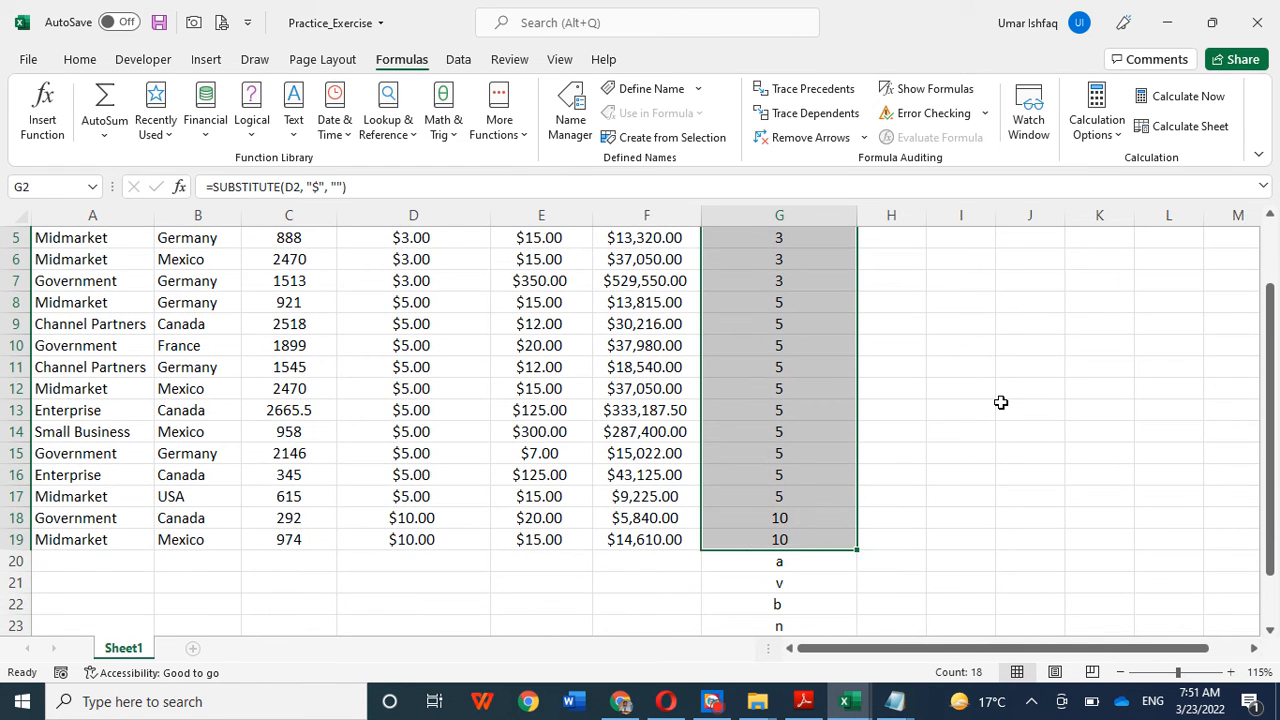
scroll(1001, 402, "down", 1)
scroll(994, 403, "down", 2)
Examine the letter entries in G20:G26, and review column G as a whole
left_click(831, 408)
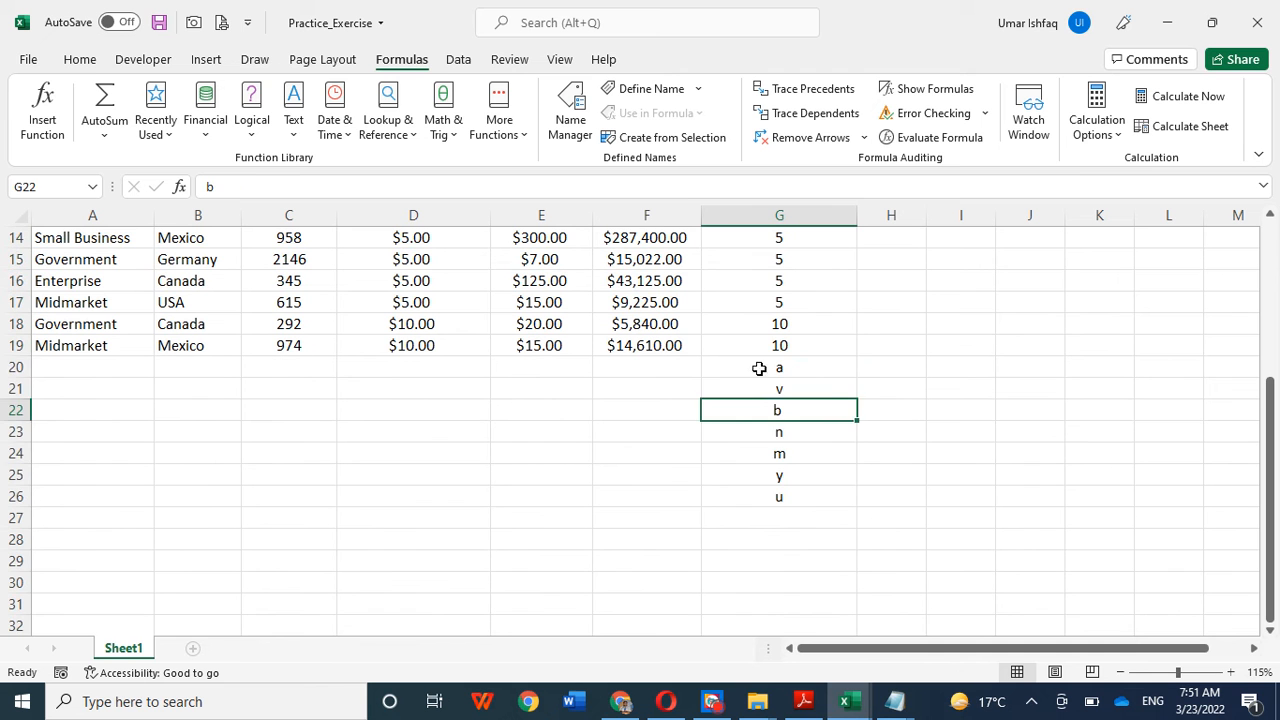
left_click_drag(760, 366, 791, 500)
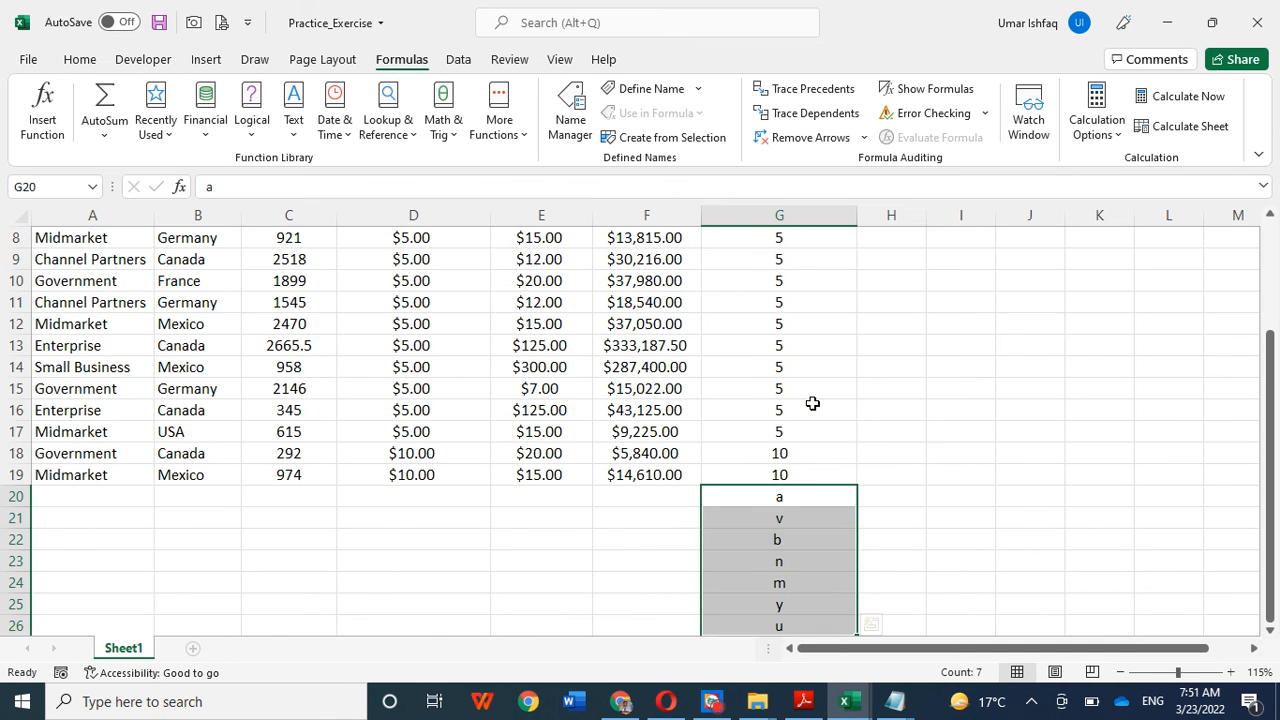
scroll(813, 403, "up", 2)
scroll(979, 410, "up", 3)
scroll(965, 280, "down", 1)
scroll(982, 343, "up", 1)
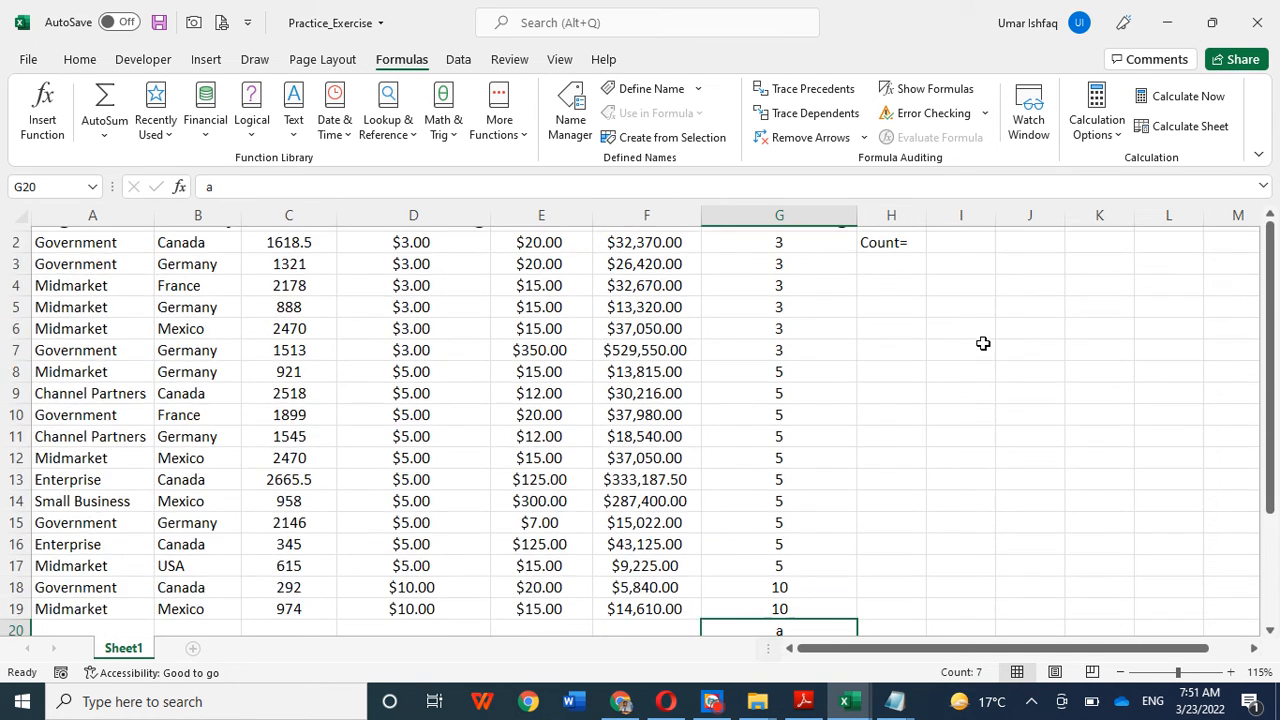
left_click(980, 396)
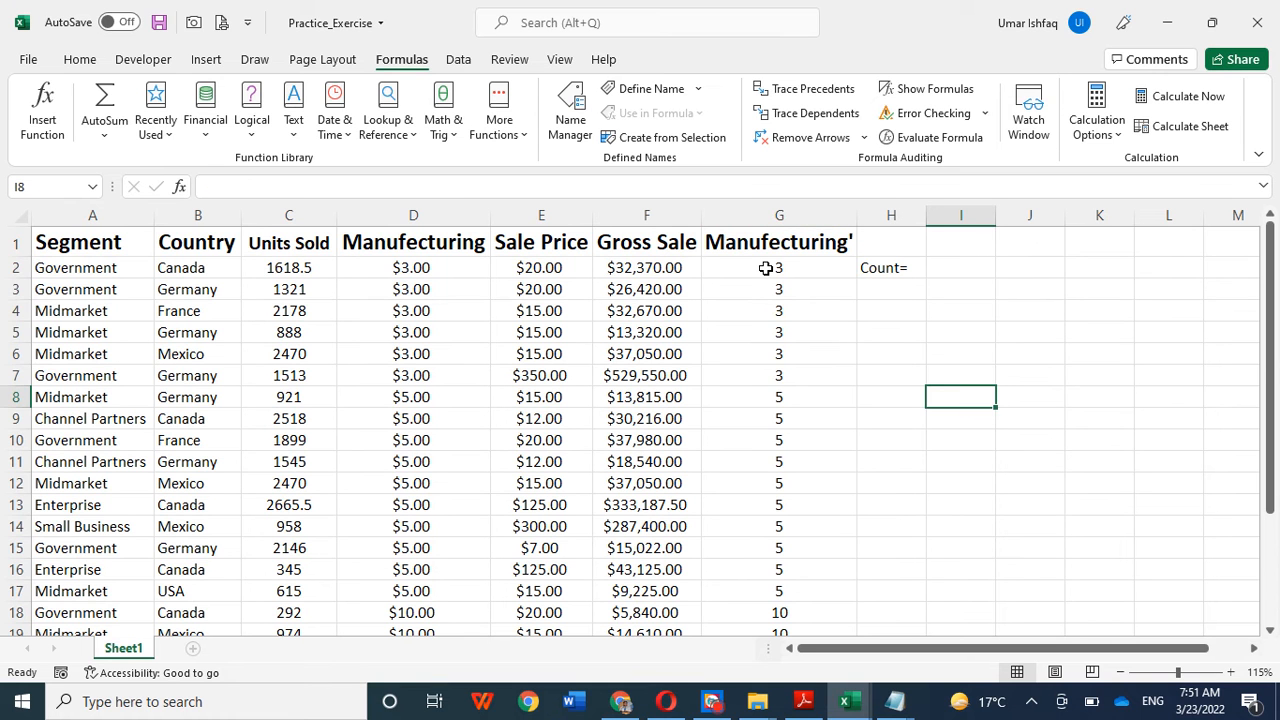
left_click(779, 219)
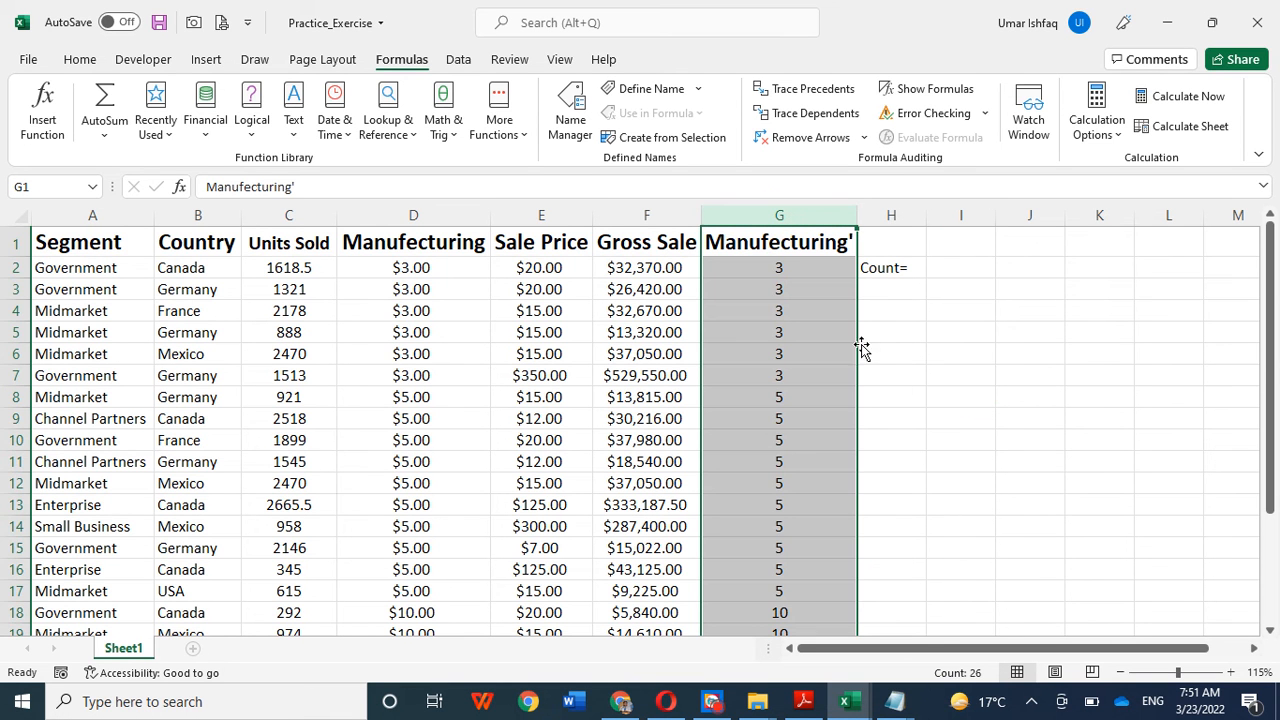
left_click(1000, 391)
left_click(940, 269)
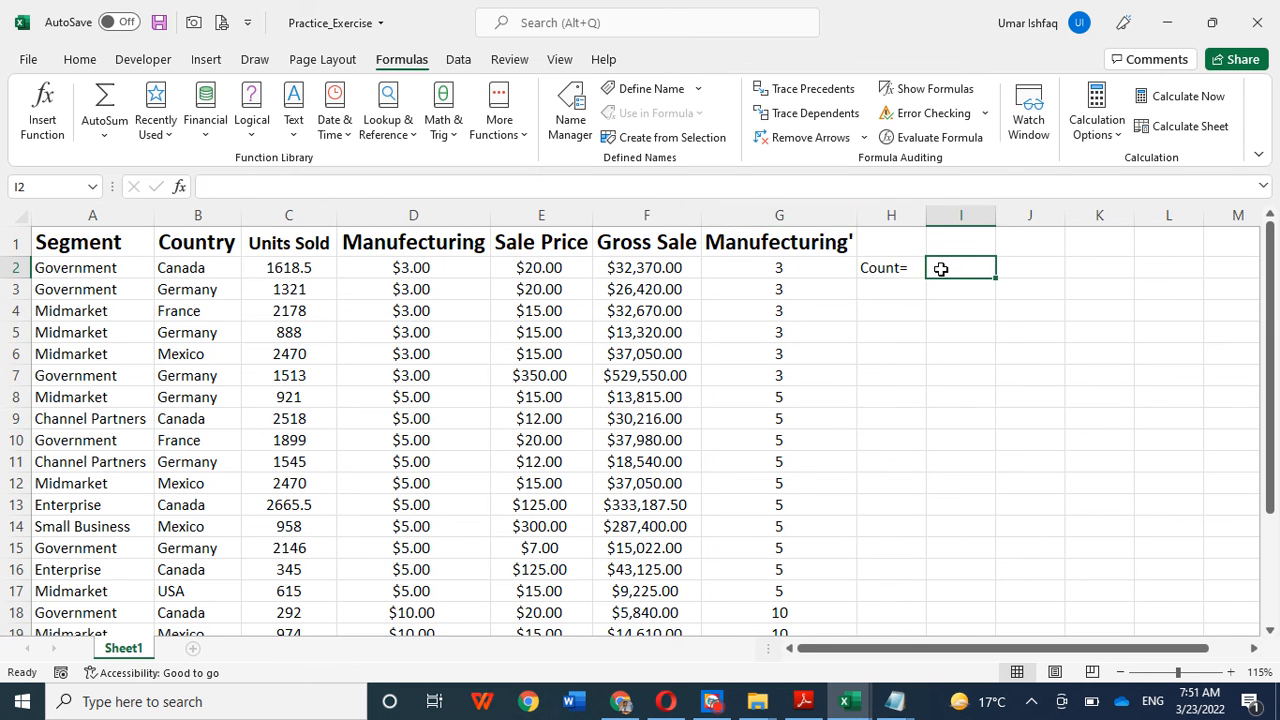
Check the letters in G20:G26 individually as non-numeric entries, and return to the empty cell I2
scroll(940, 351, "down", 4)
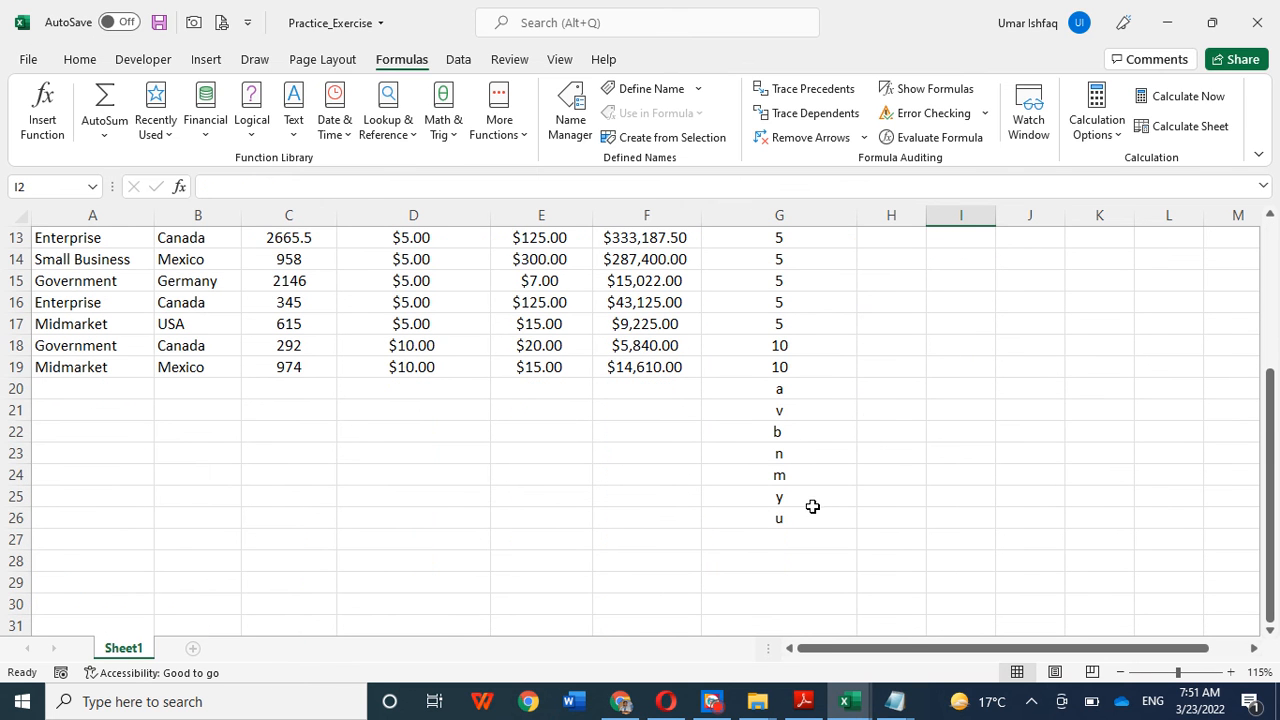
mouse_move(780, 520)
left_mouse_down()
mouse_move(788, 355)
mouse_move(777, 409)
mouse_move(803, 394)
left_mouse_up()
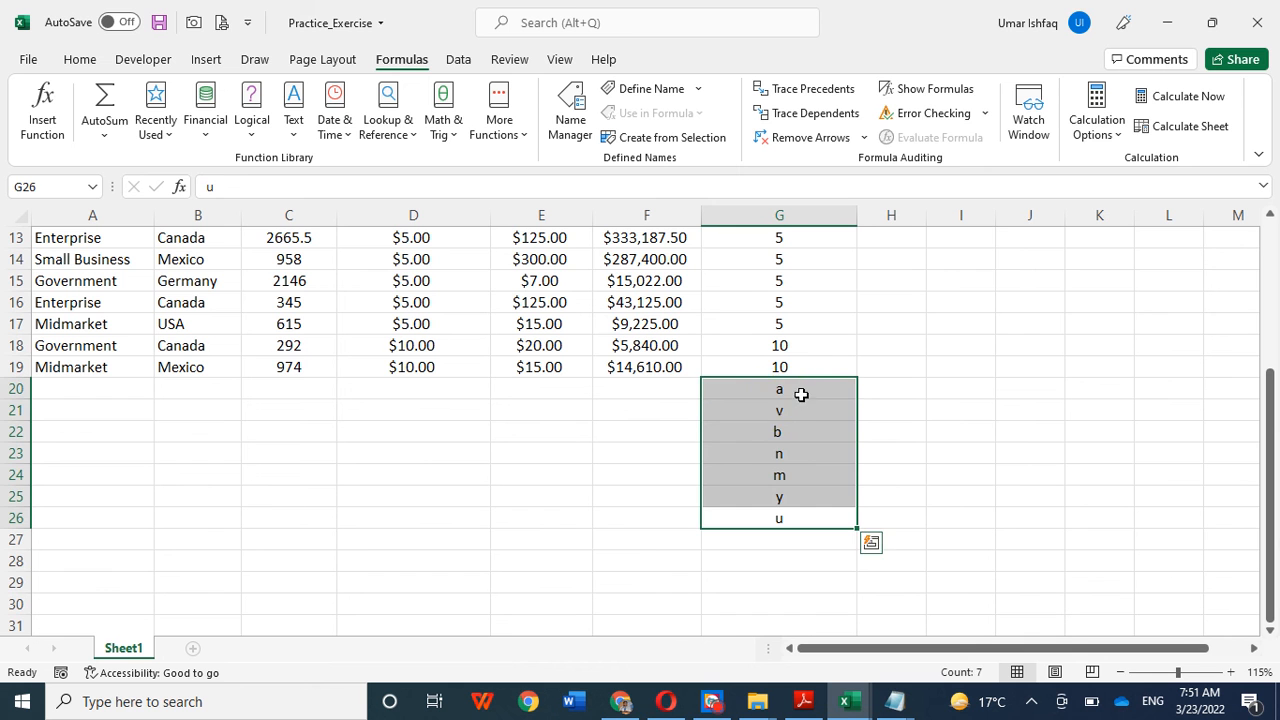
left_click(805, 393)
left_click(786, 431)
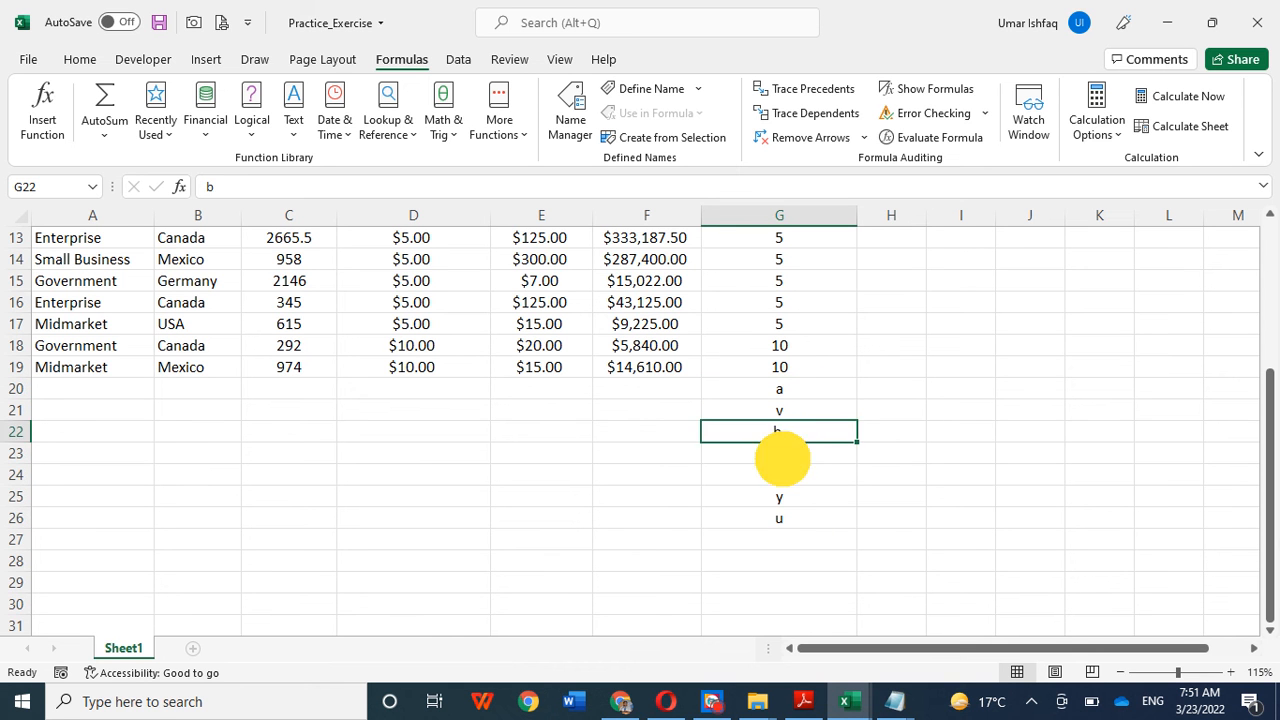
left_click(782, 477)
left_click(782, 497)
left_click(783, 520)
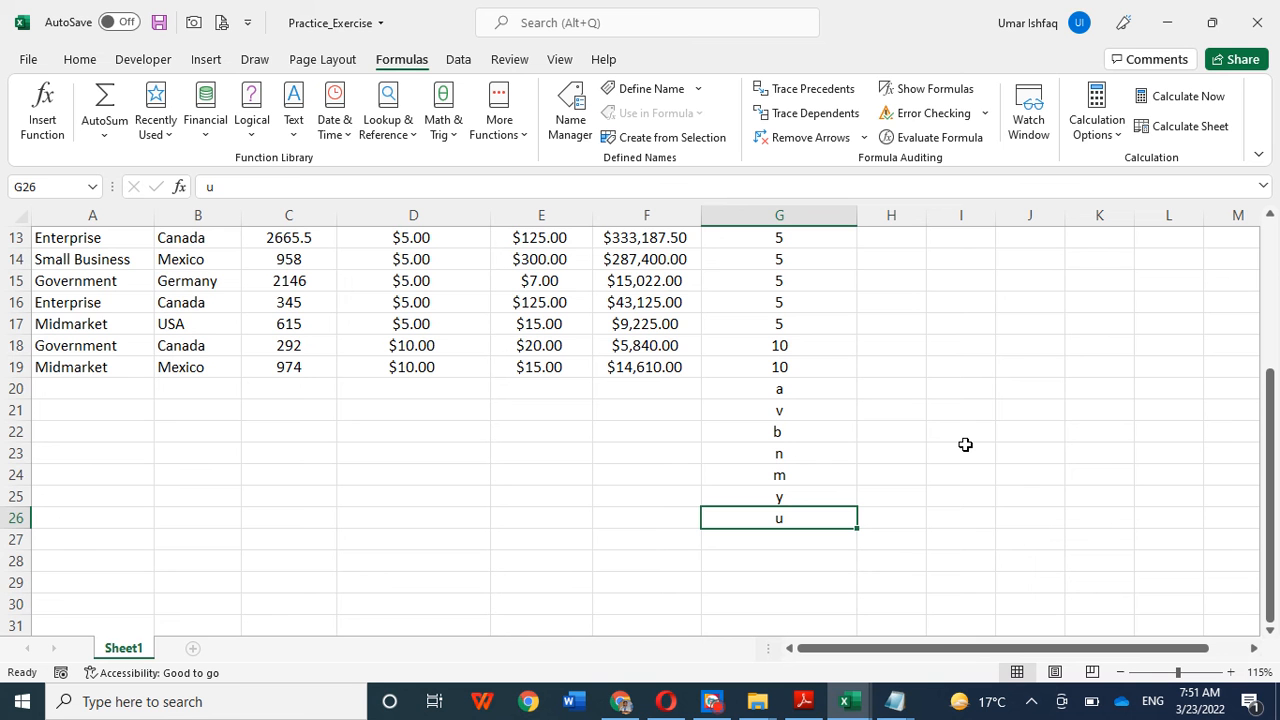
scroll(965, 444, "up", 4)
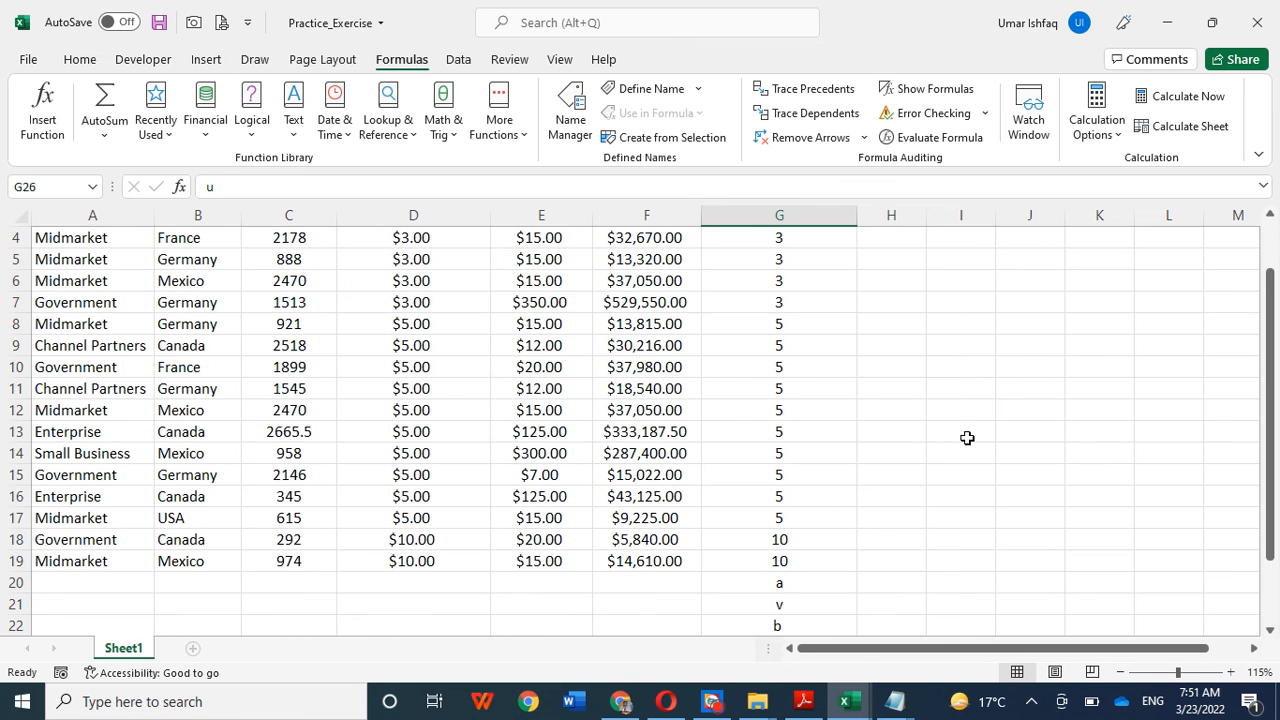
left_click(949, 268)
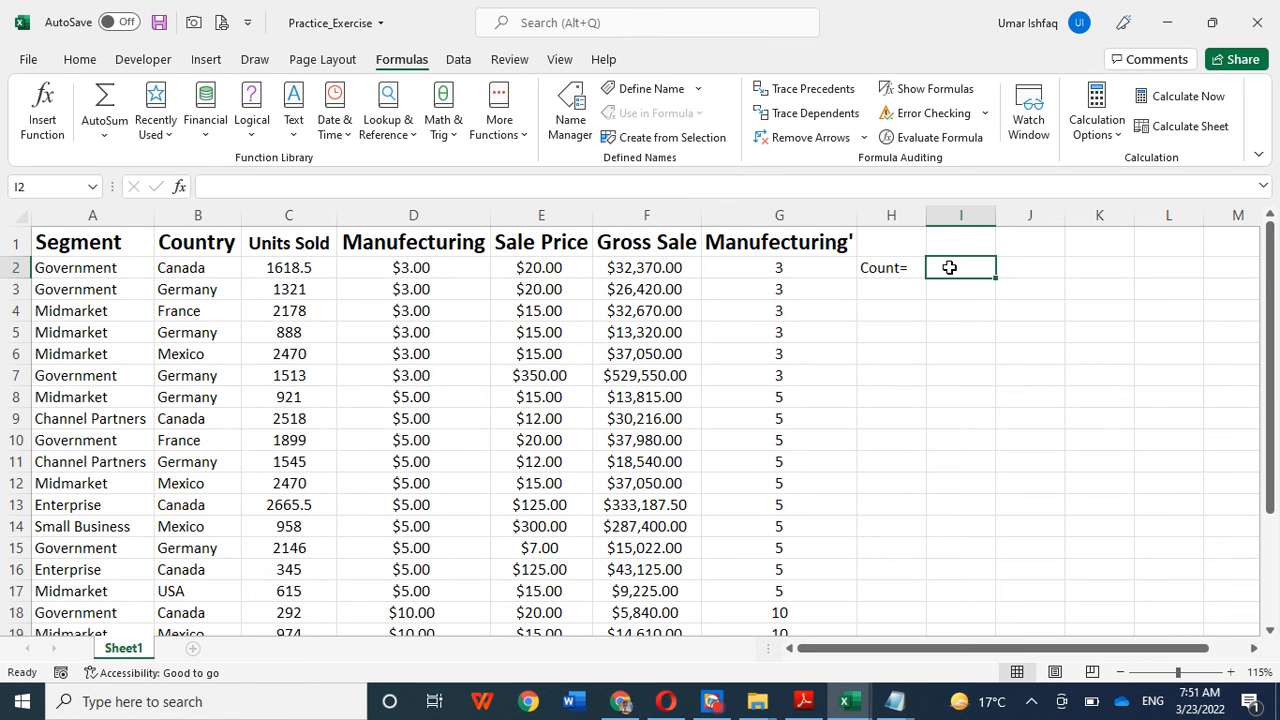
Start a COUNT formula in cell I2 and try to pick the range from G2 to G26 as its argument
left_click(786, 214)
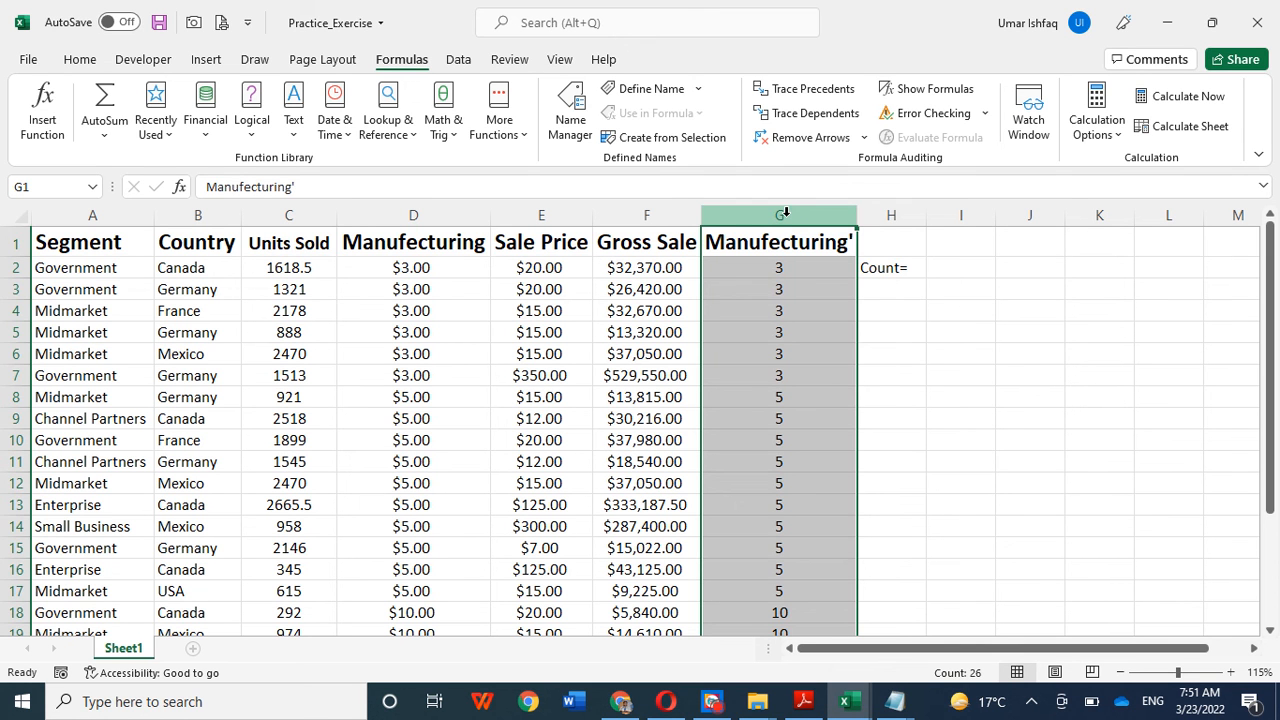
left_click(945, 267)
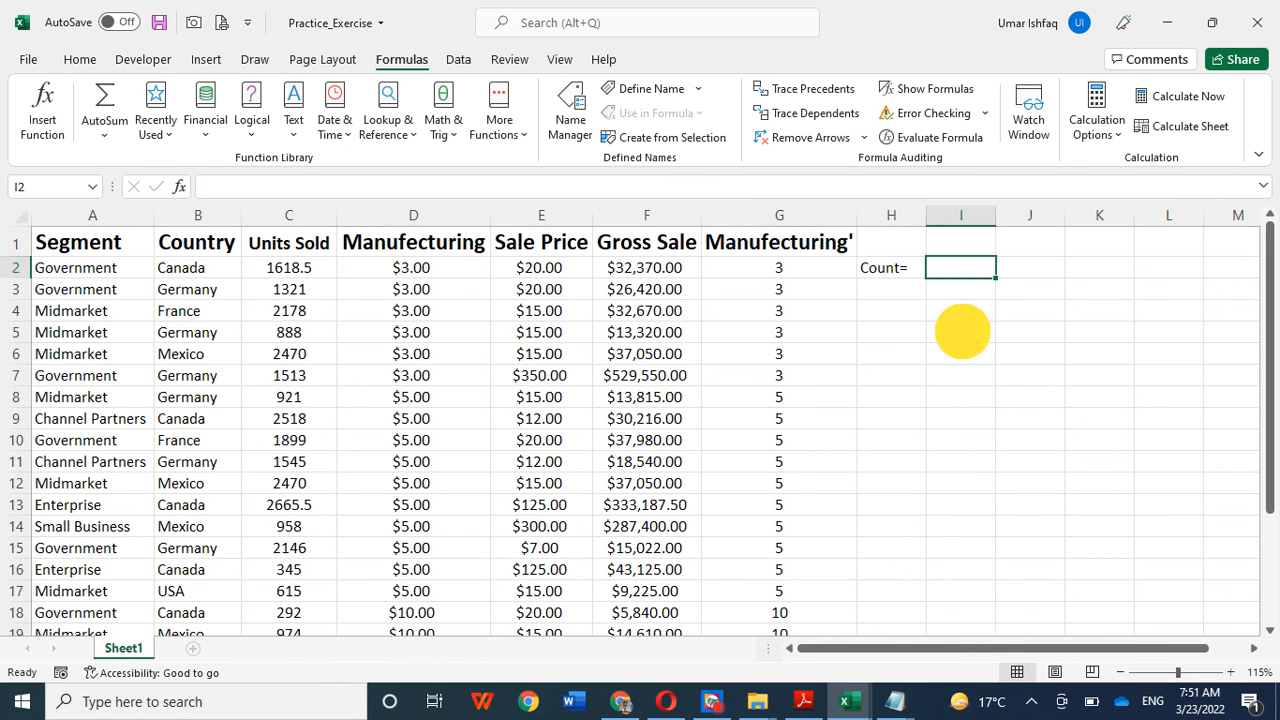
type("=")
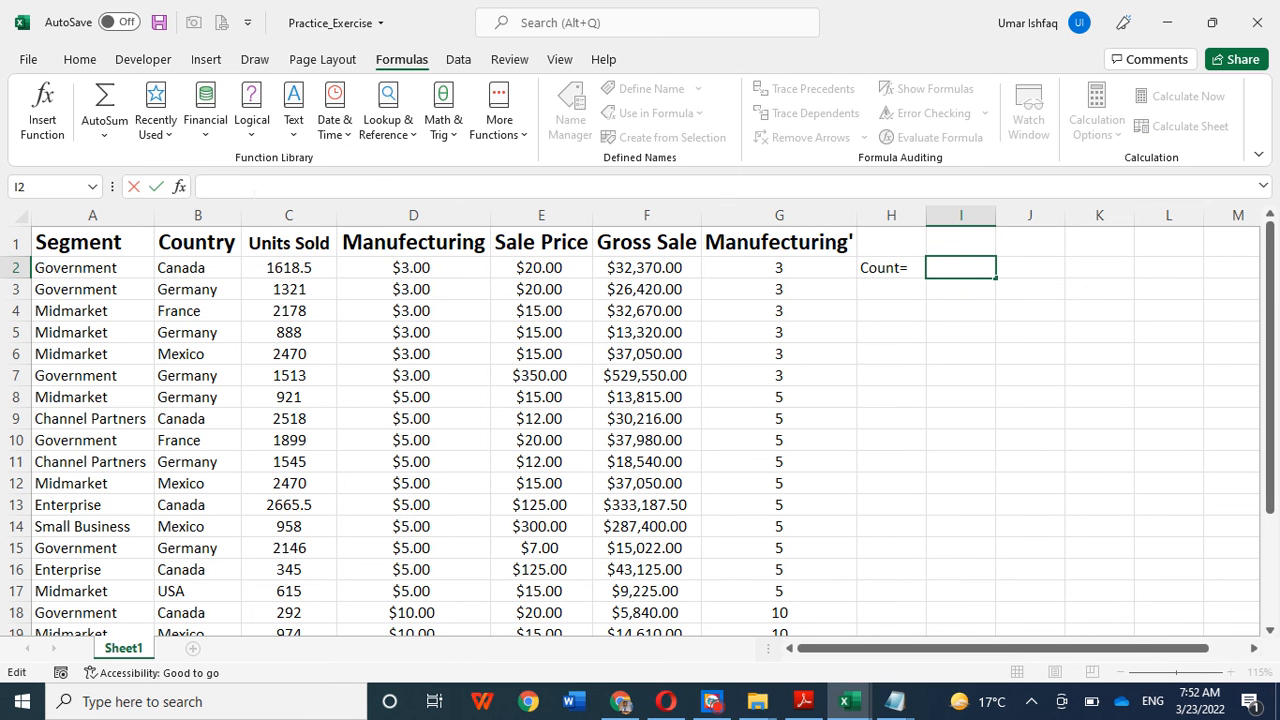
type("count")
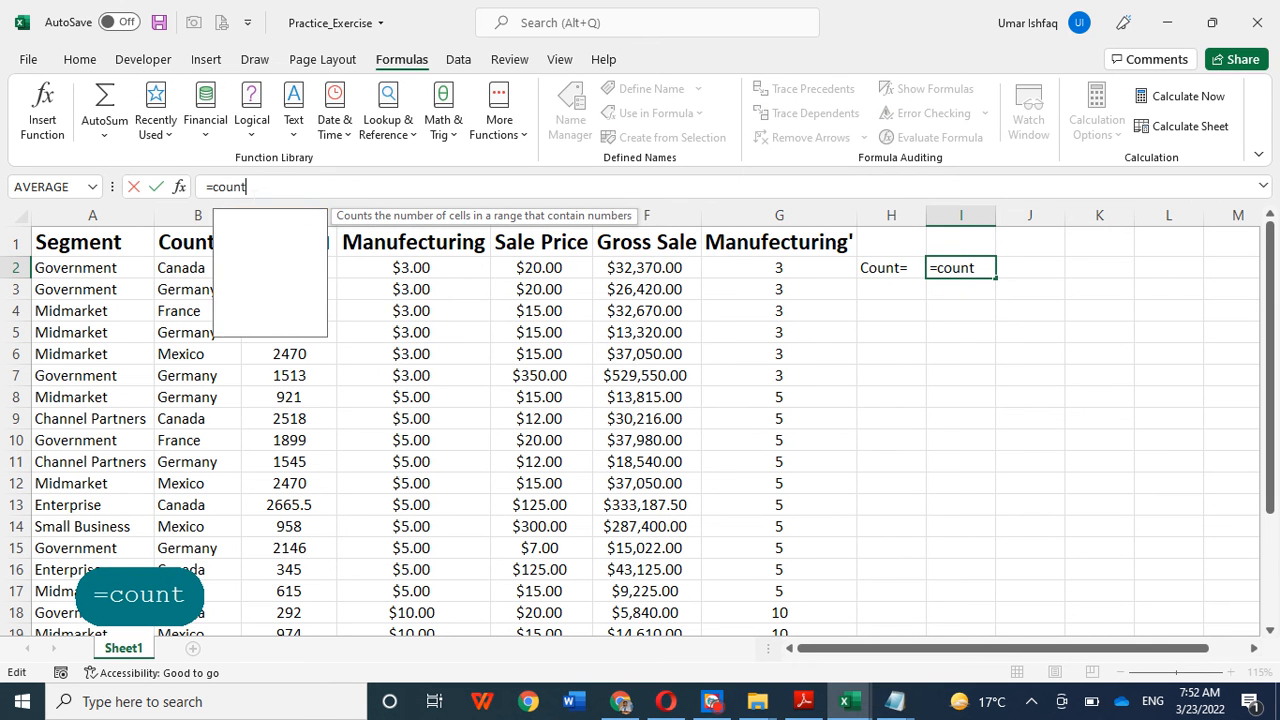
type("(")
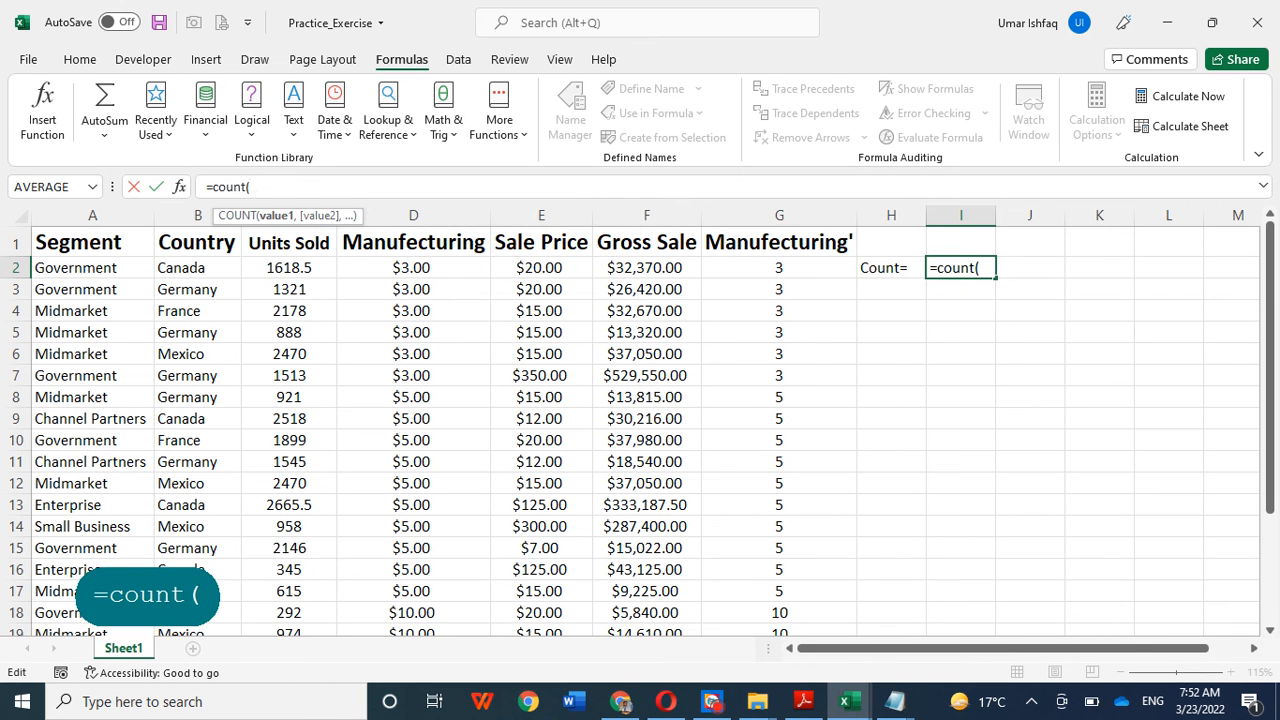
left_click(763, 267)
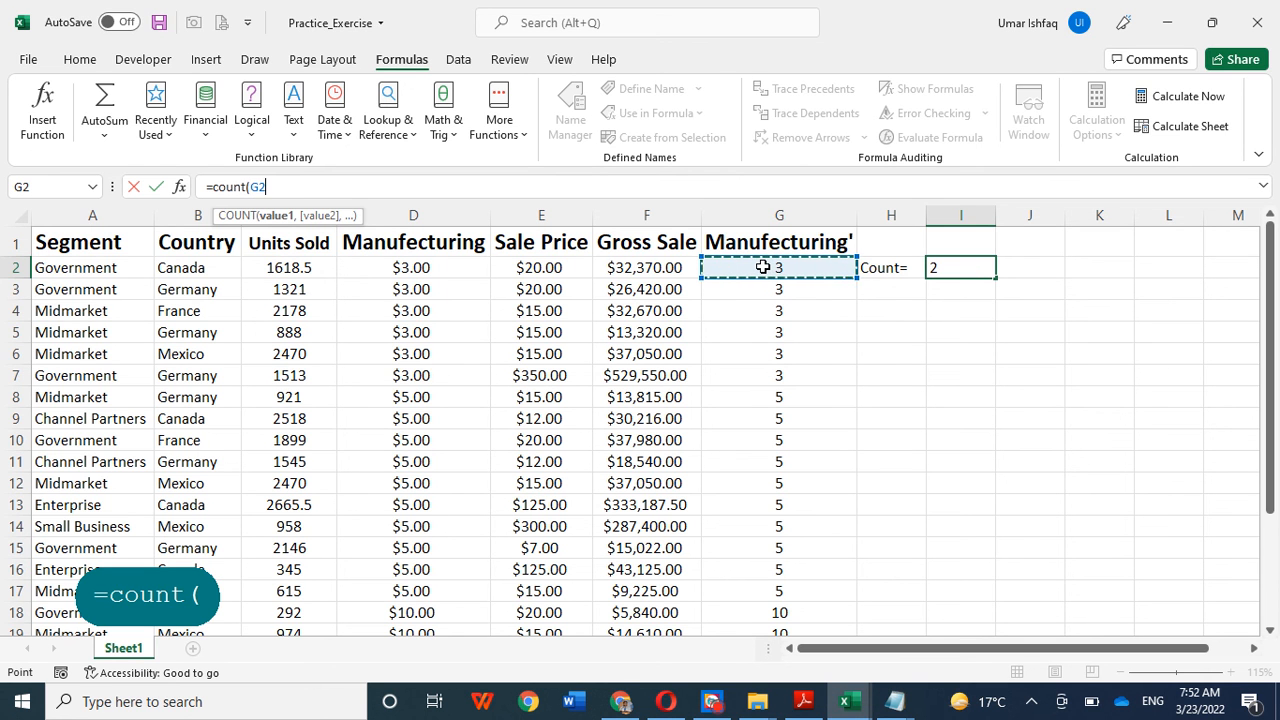
type(":")
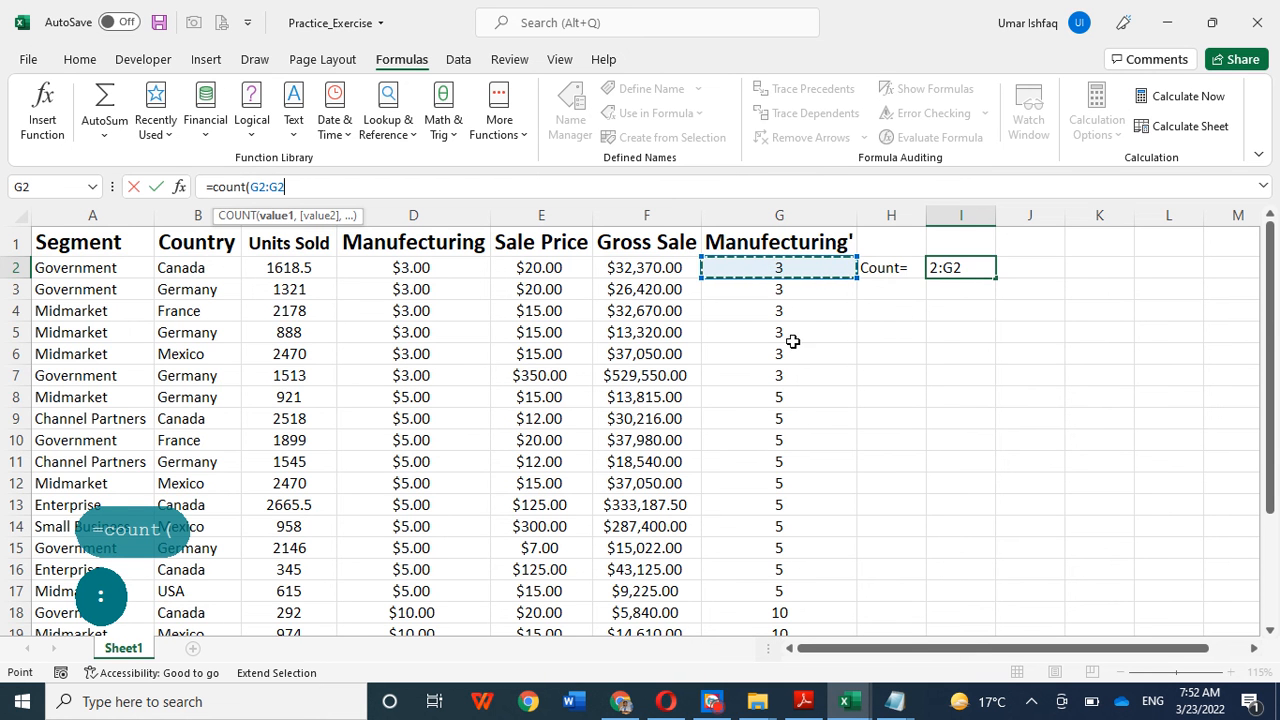
scroll(792, 343, "down", 3)
scroll(795, 349, "down", 2)
left_click(785, 455)
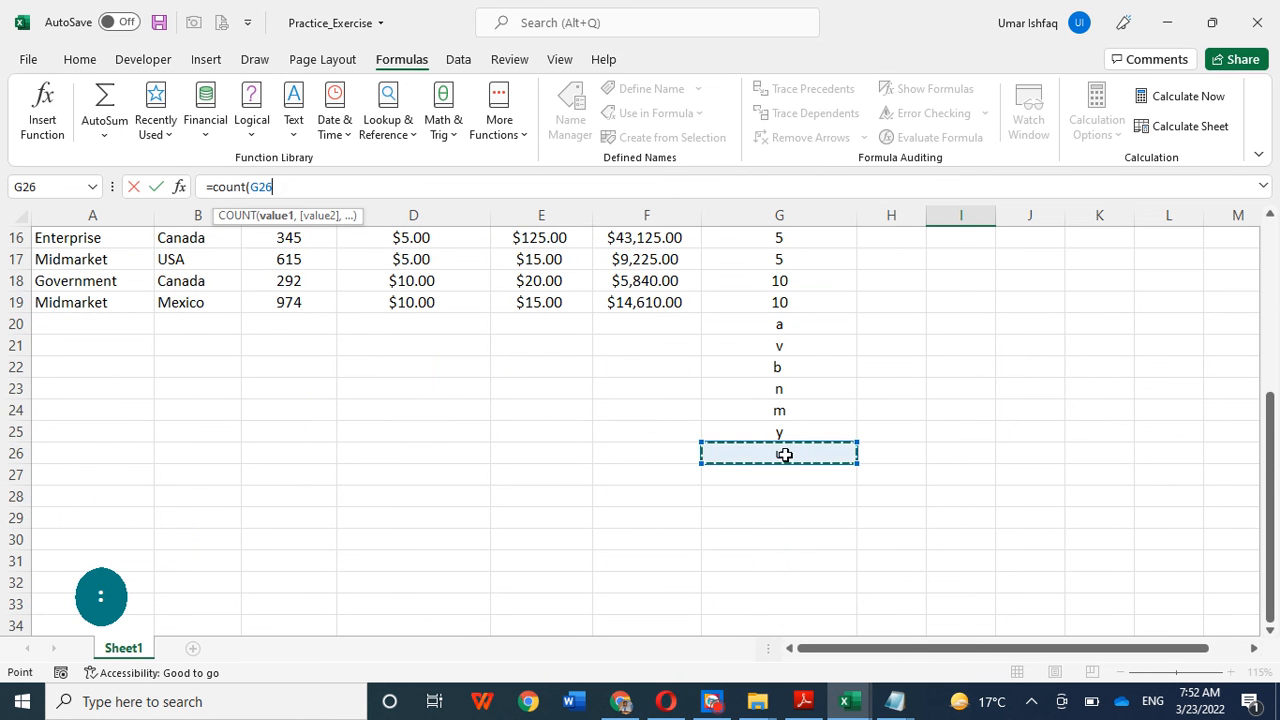
scroll(834, 440, "up", 5)
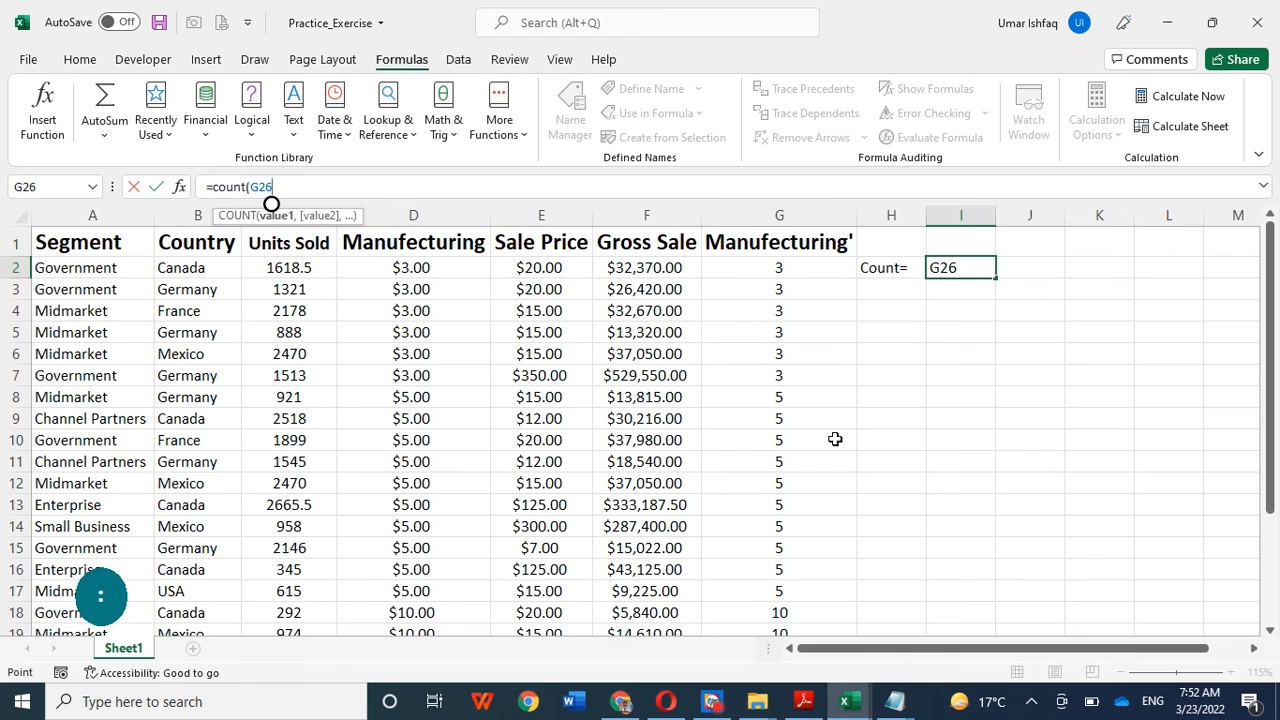
Correct the COUNT argument in I2 to G2:G26 and enter the formula
left_click(323, 187)
key("BackSpace")
key("BackSpace")
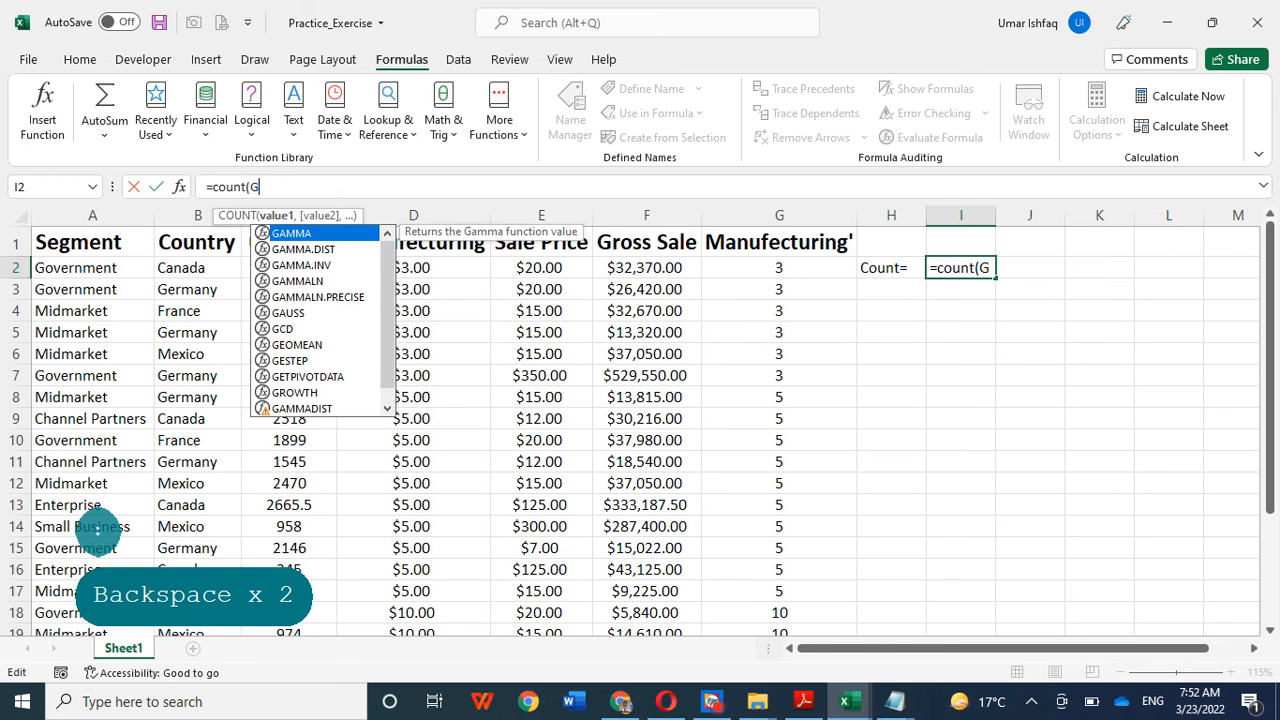
type("2:")
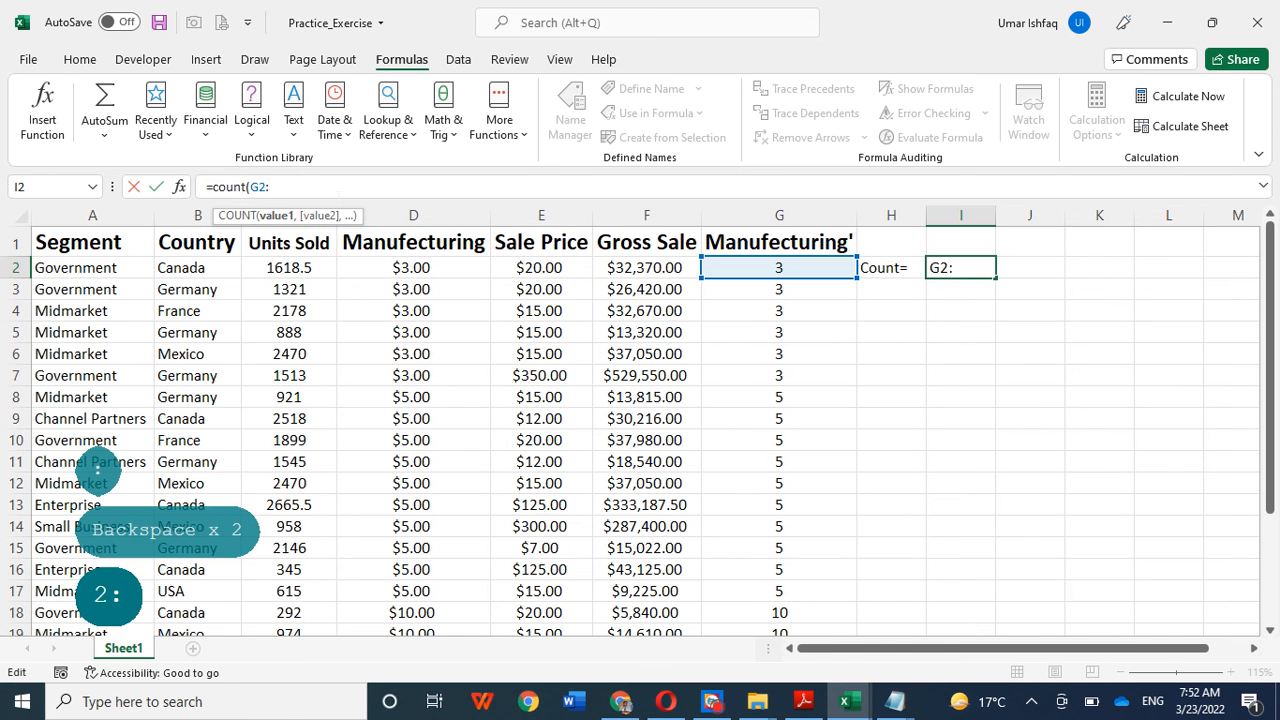
type("g26")
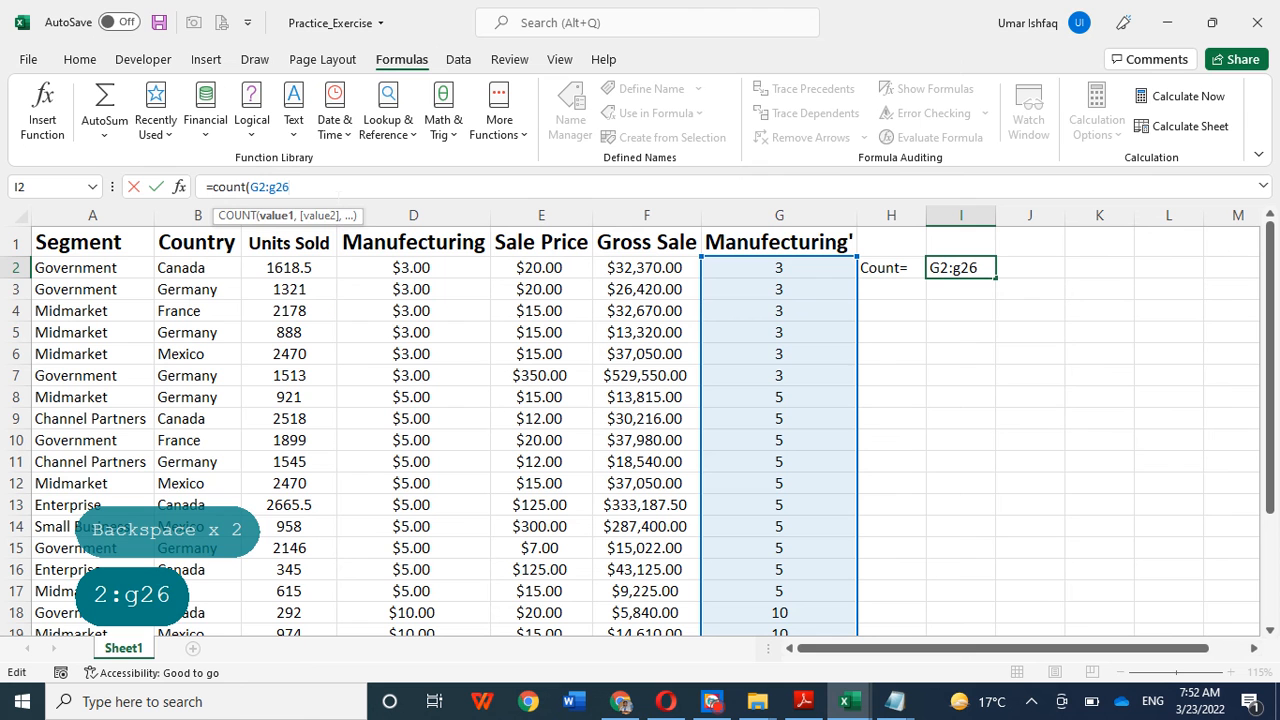
type(")")
key("Return")
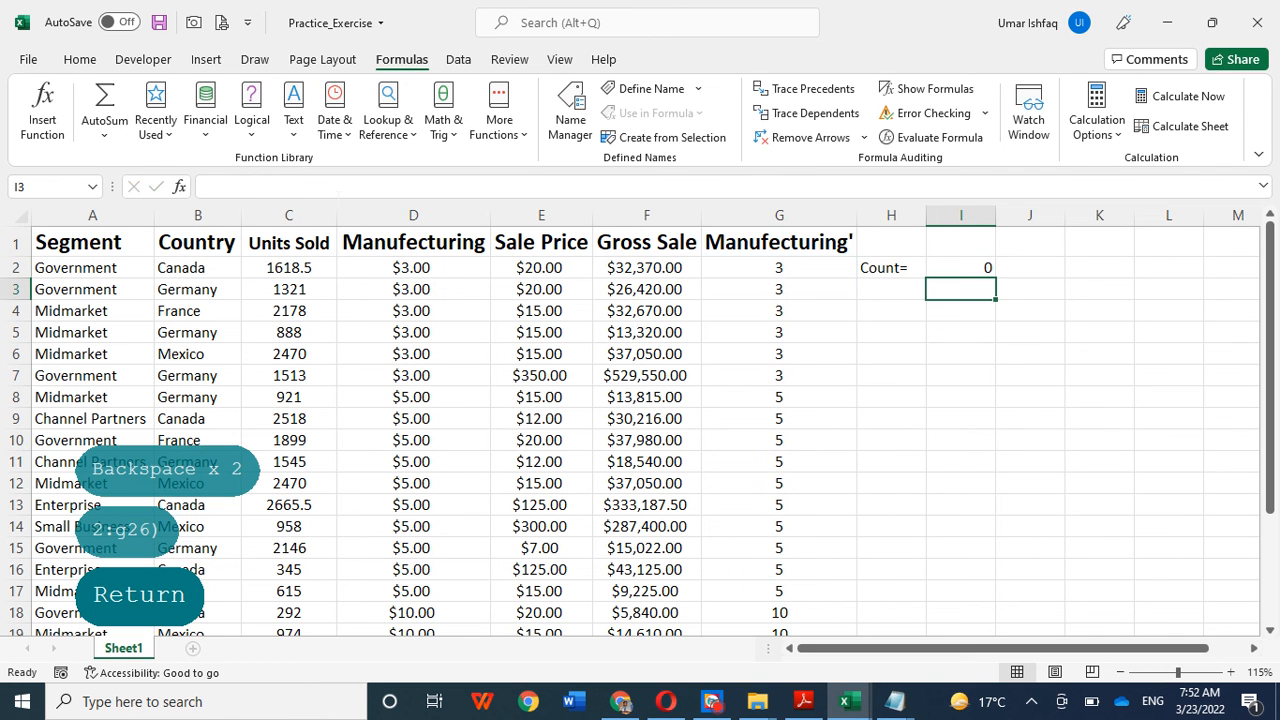
Check the COUNT formula in I2 against the formulas behind the column G values in G2 and G6
left_click(943, 266)
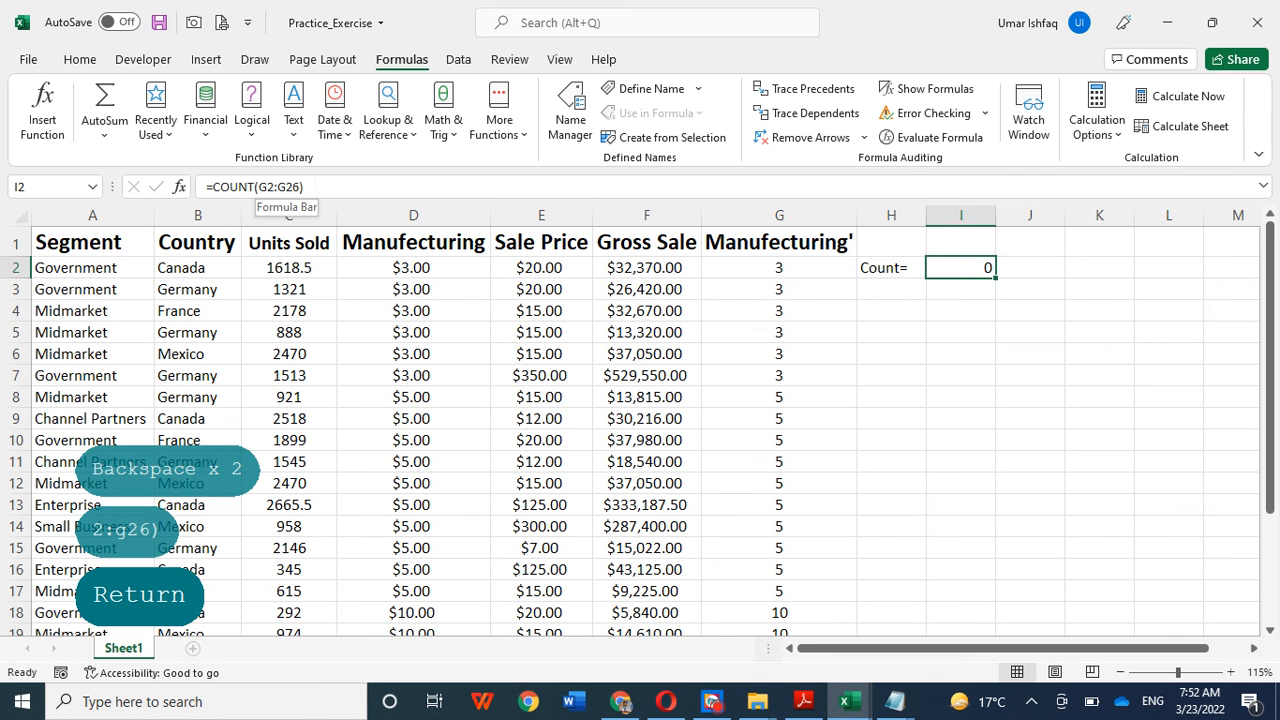
left_click(760, 268)
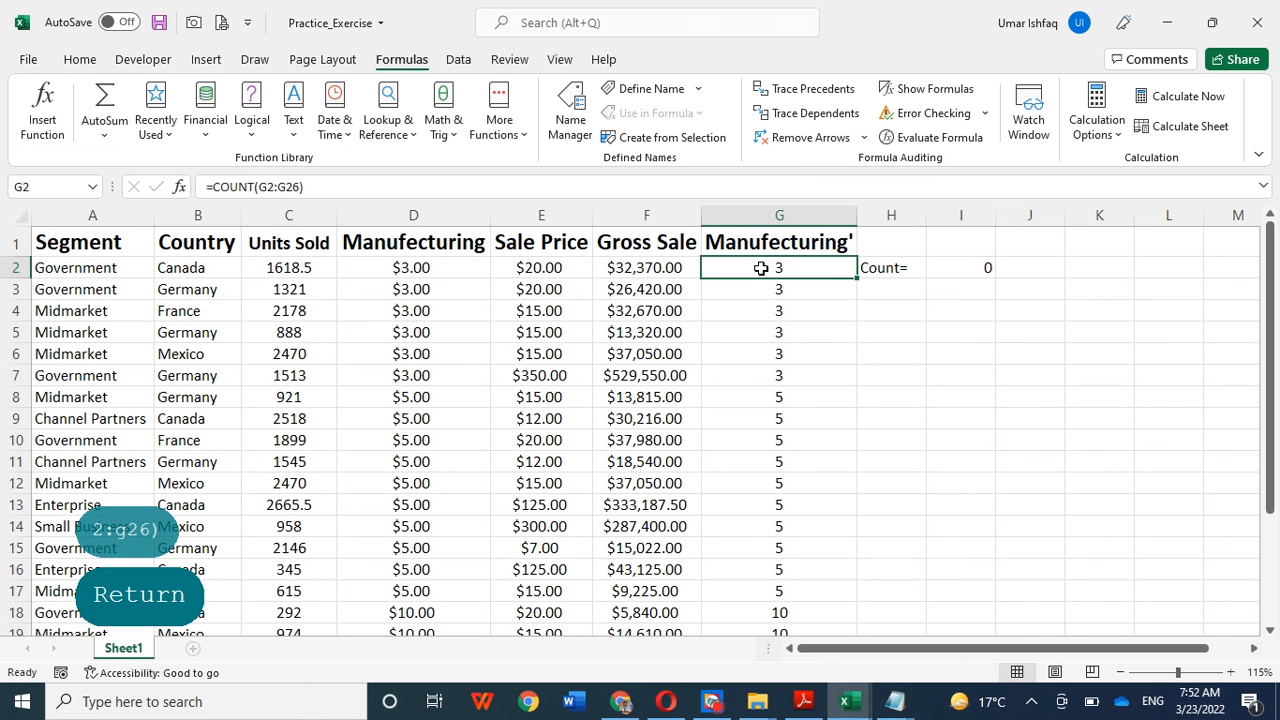
left_click(971, 267)
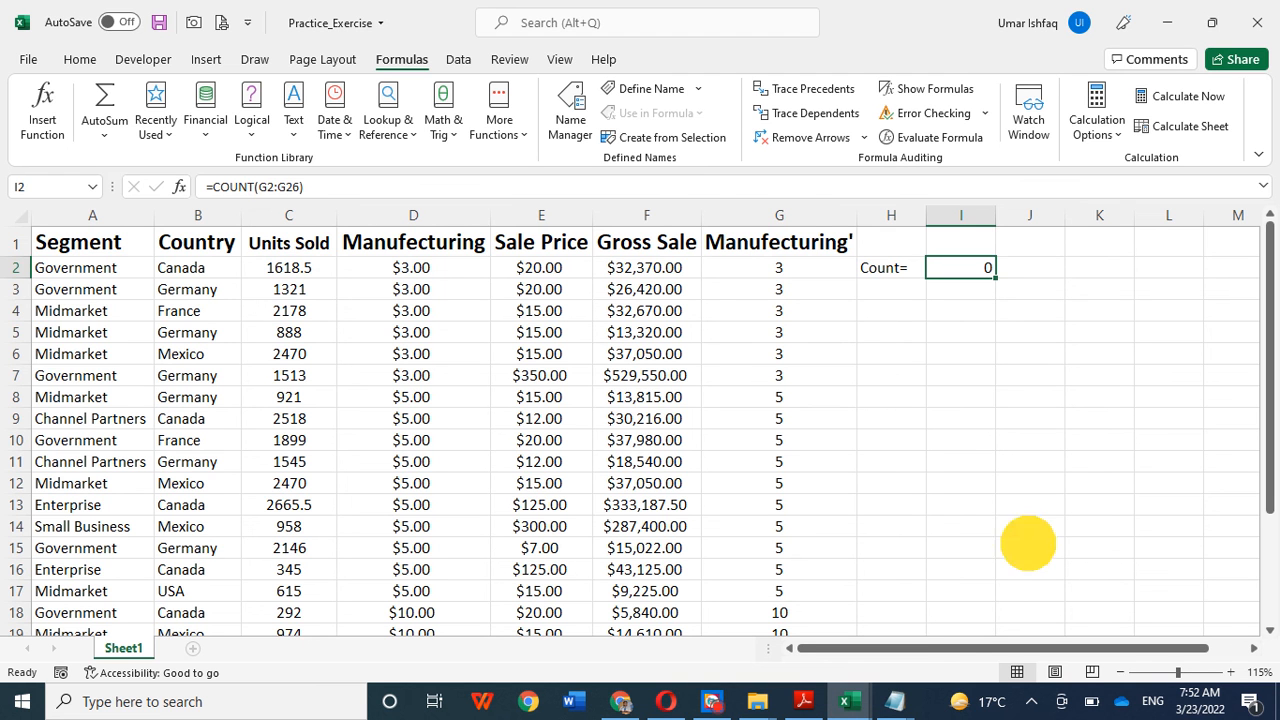
left_click(1028, 543)
left_click(763, 271)
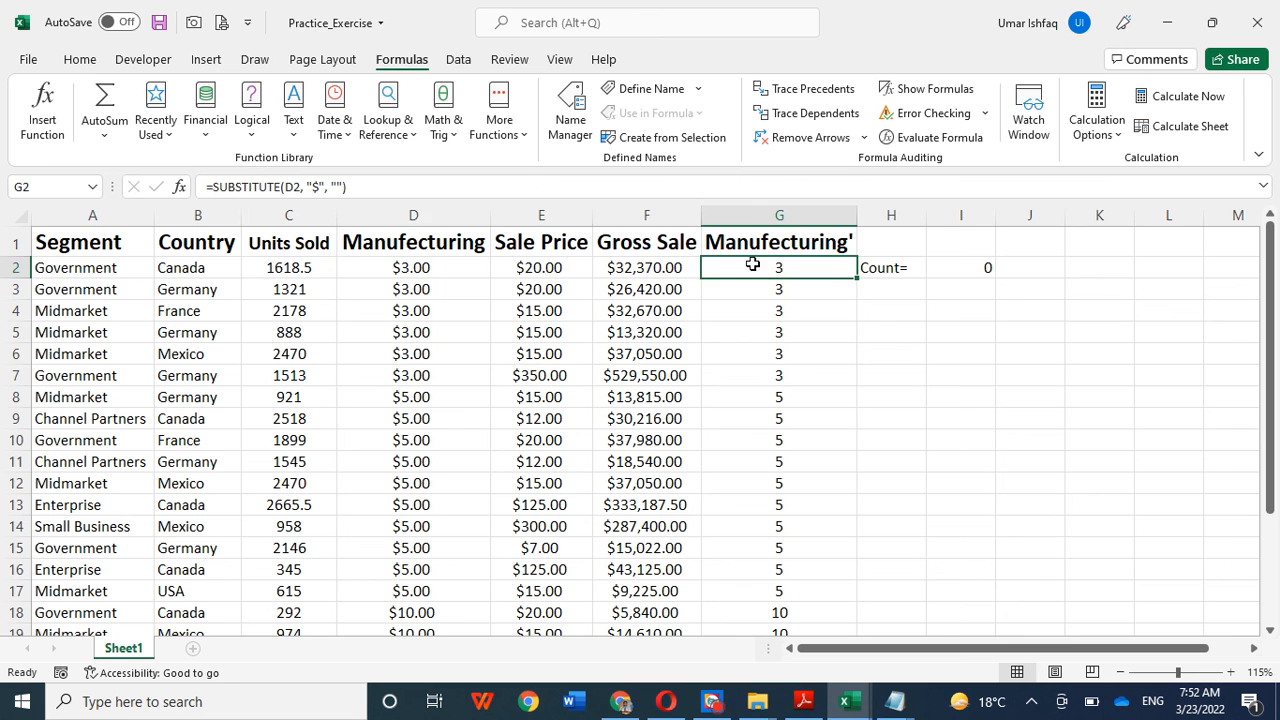
left_click(848, 352)
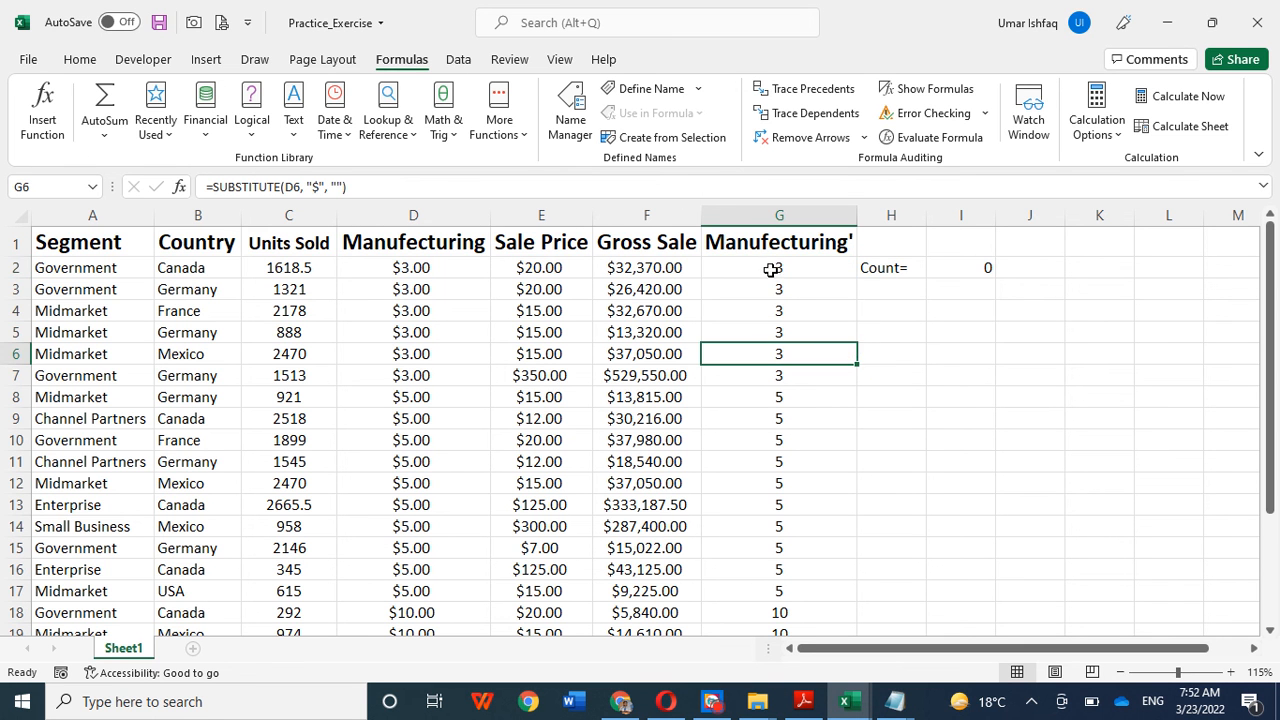
left_click(770, 268)
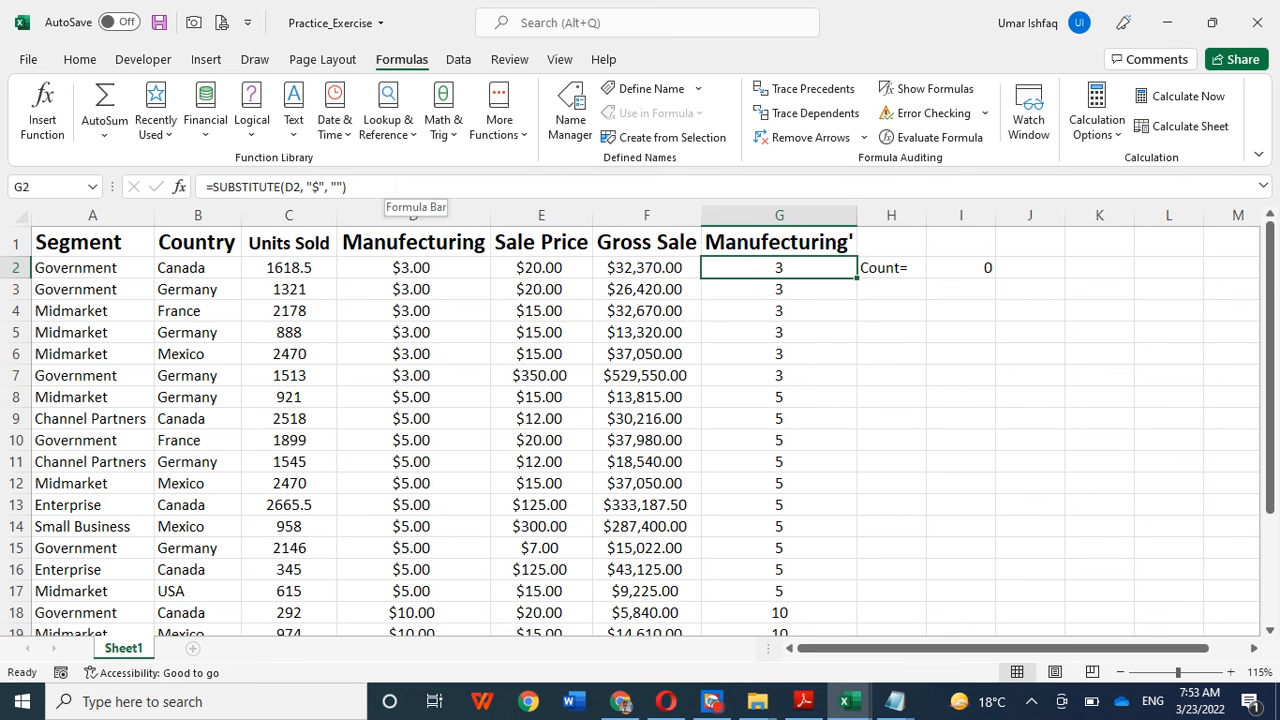
Compare the content of Units Sold cell C2 with the formulas behind G7 and G2
left_click(292, 266)
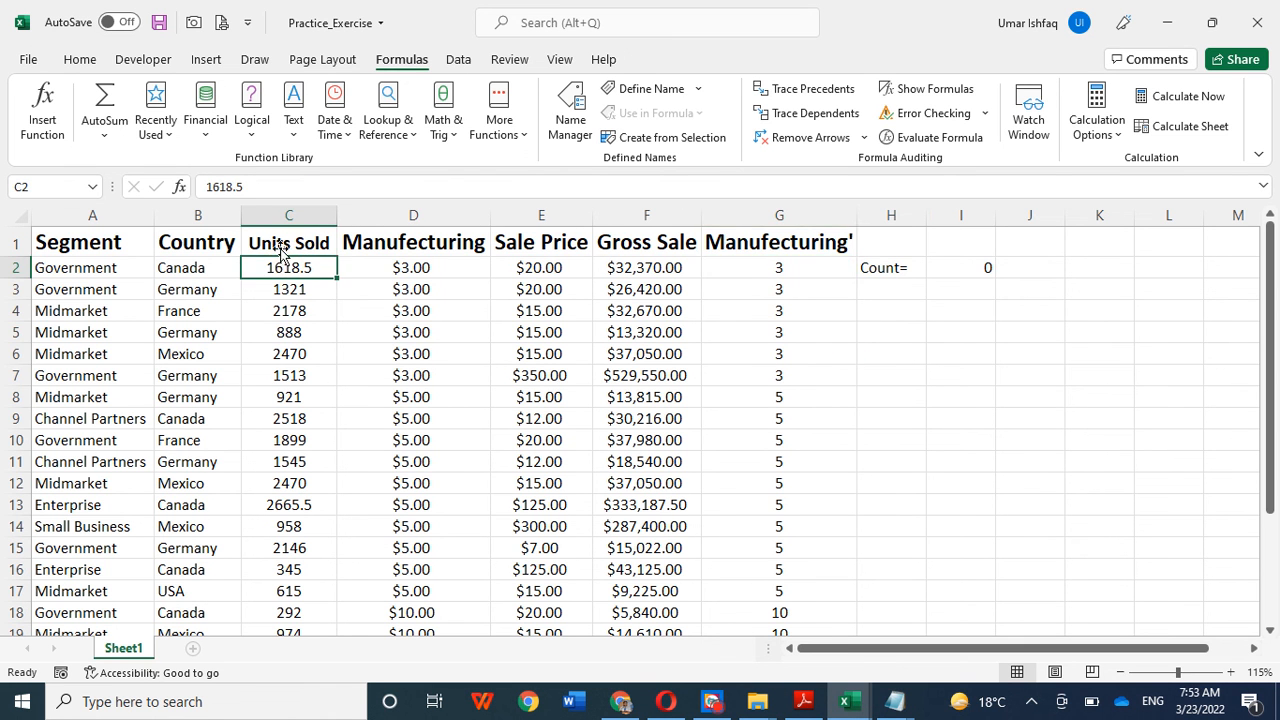
left_click(252, 187)
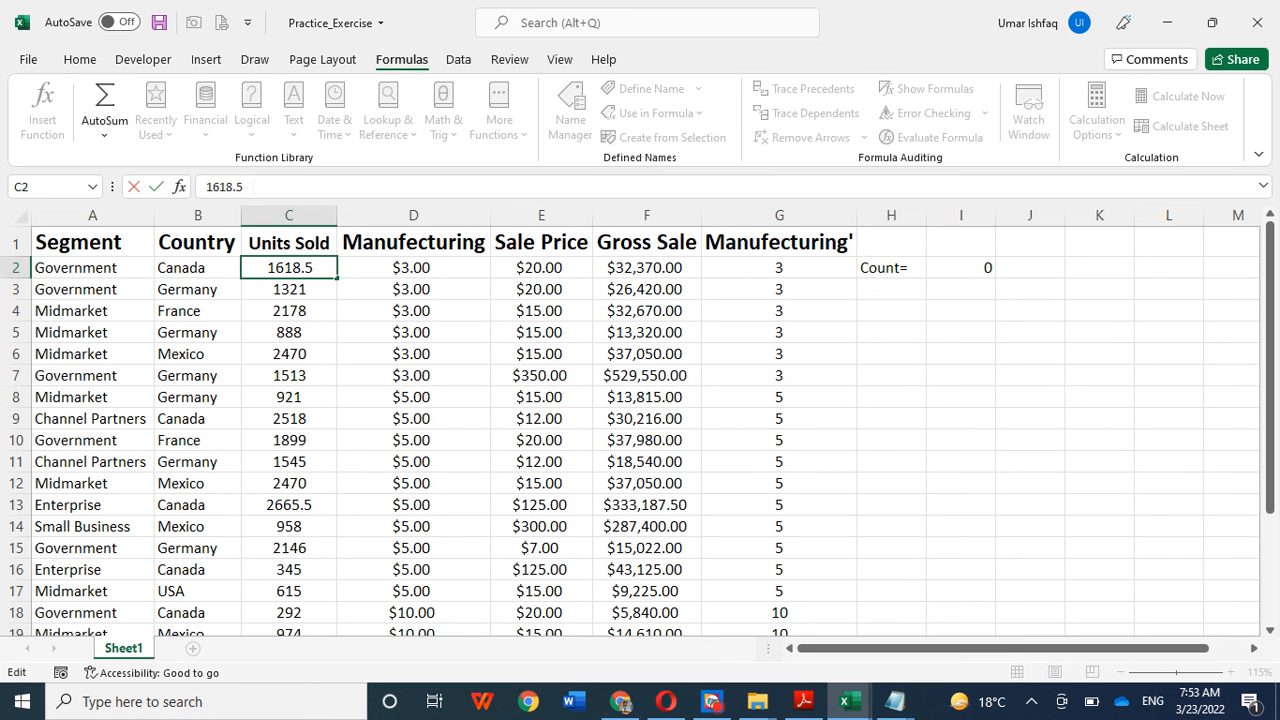
left_click(750, 378)
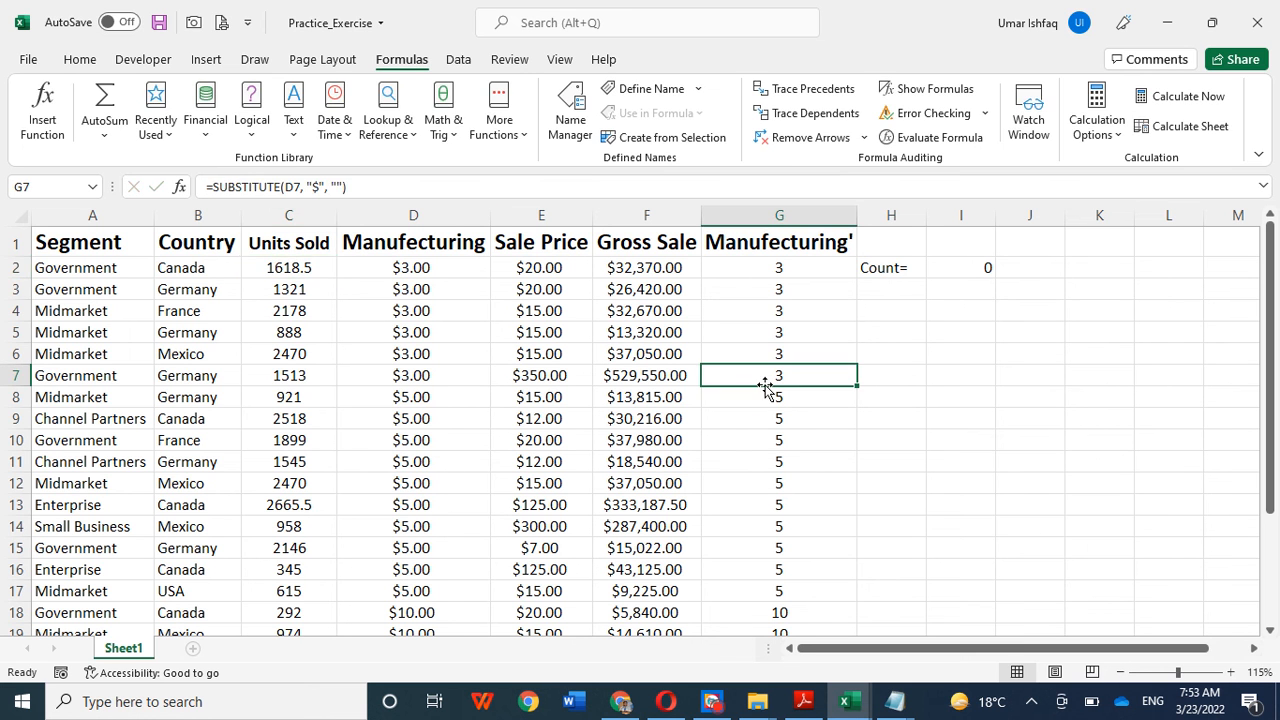
left_click(746, 268)
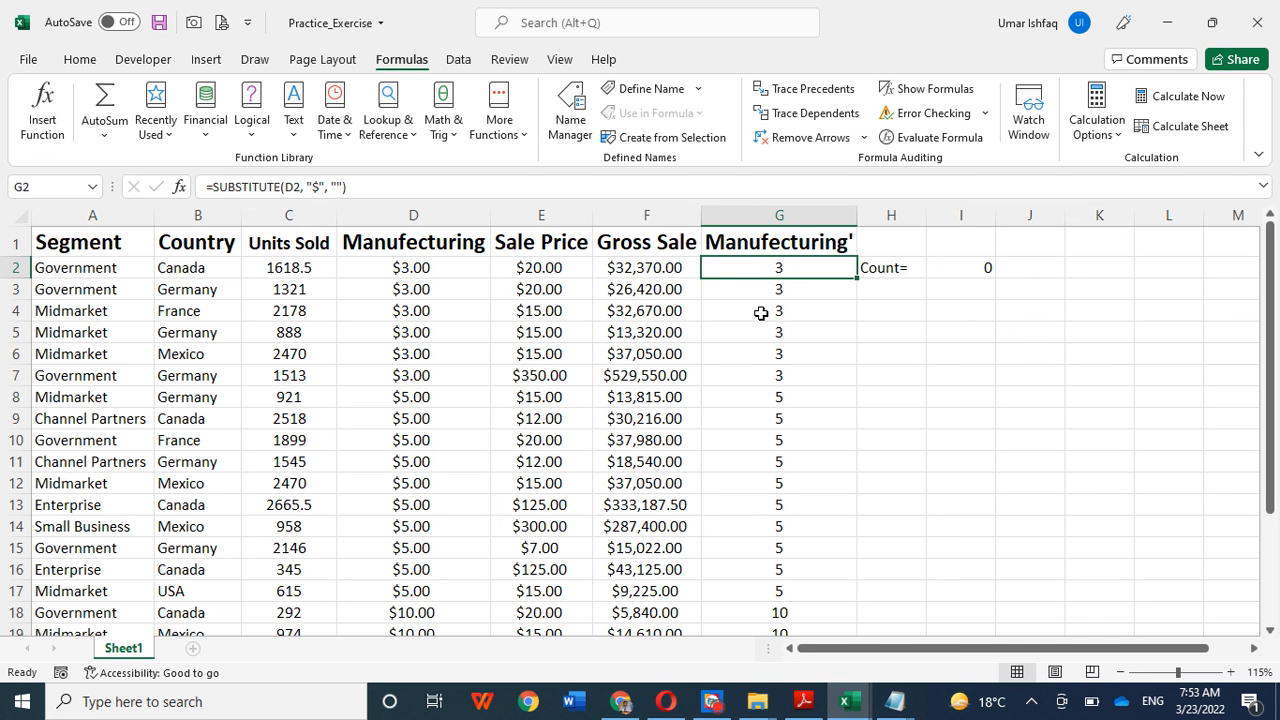
left_click(950, 390)
left_click(761, 268)
left_click(872, 353)
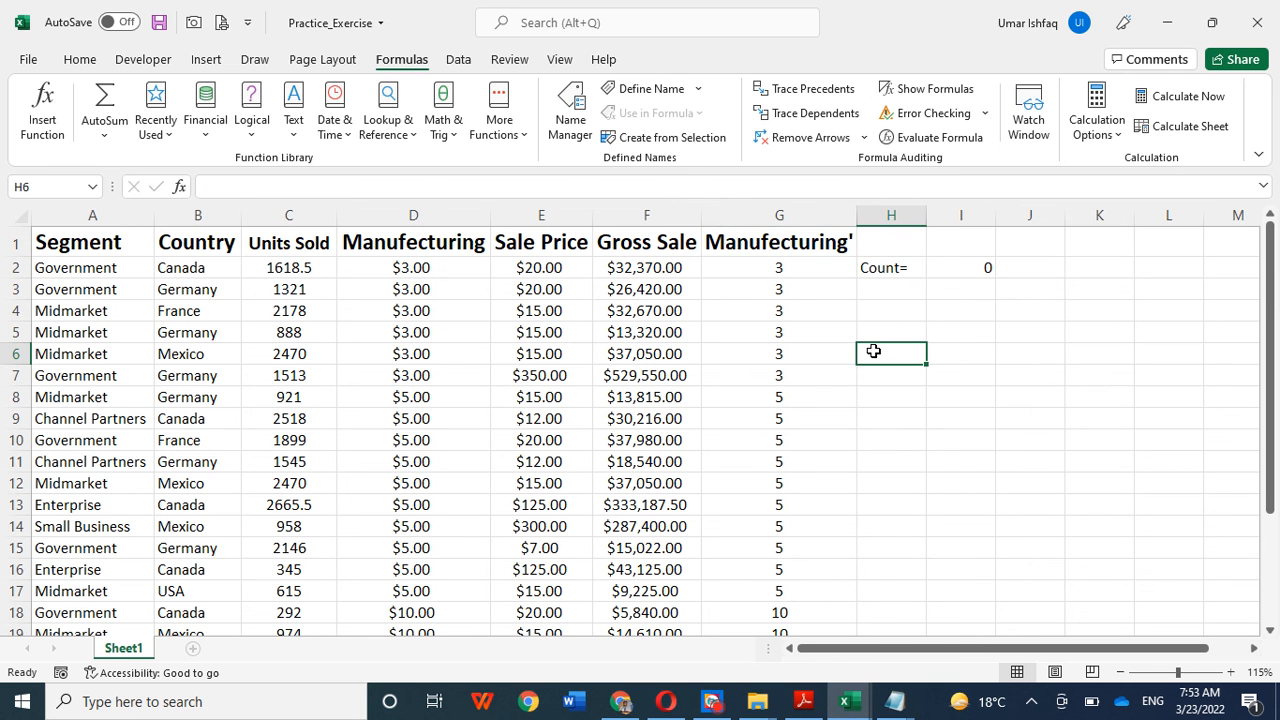
Move the letter entries from G20:G26 to C20:C26, below the Units Sold values
left_click(287, 268)
scroll(286, 265, "down", 3)
left_click(778, 455)
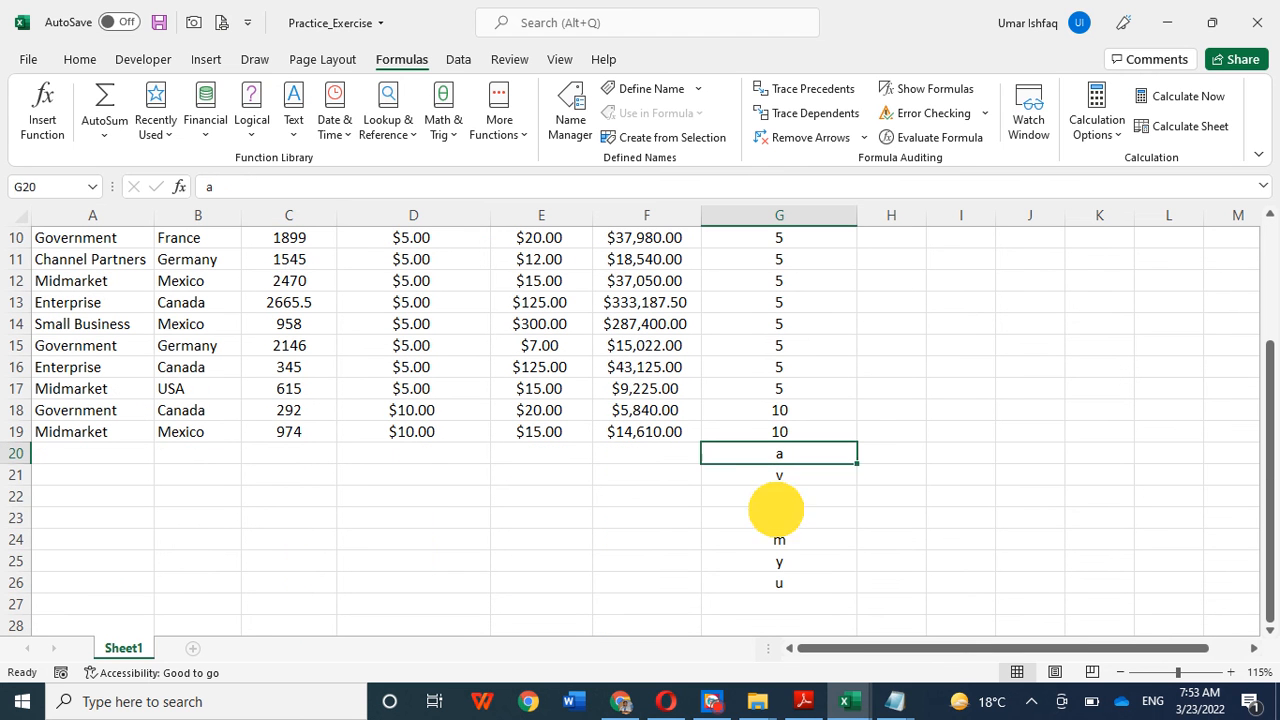
left_click_drag(776, 511, 775, 579)
key("ctrl+x")
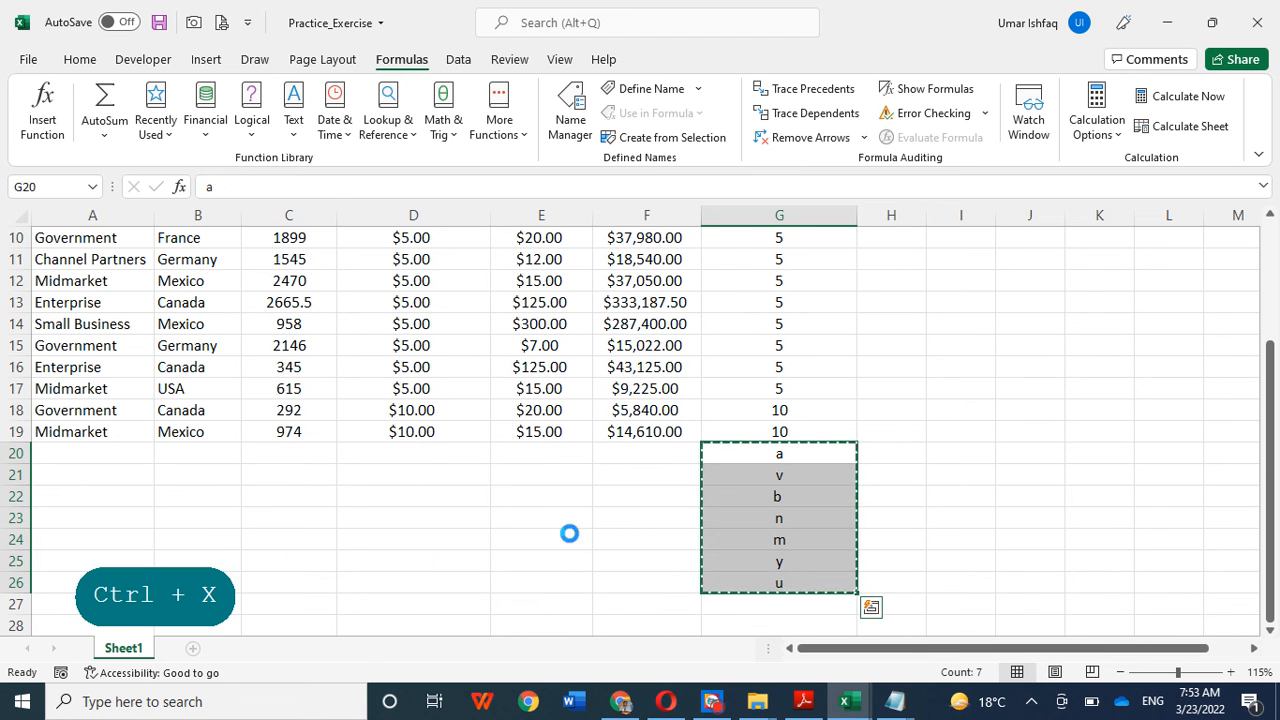
left_click(282, 452)
key("ctrl+v")
left_click(414, 498)
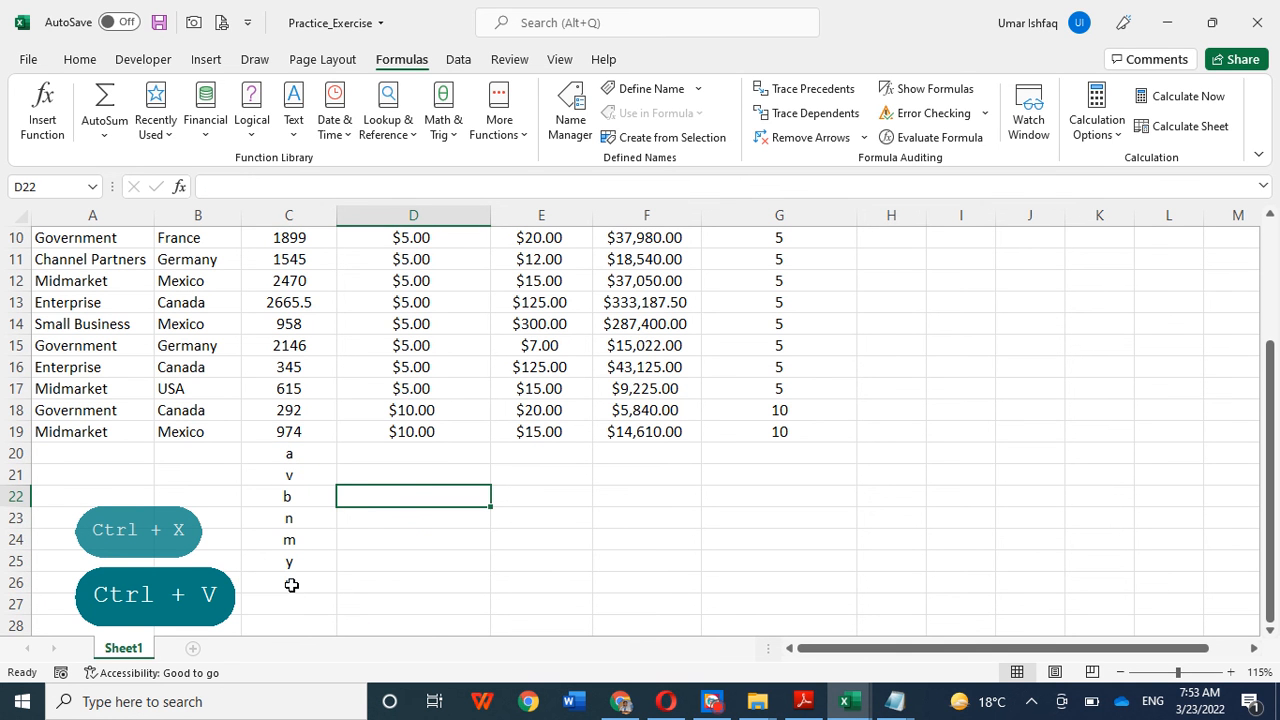
Review column C from the Units Sold header through the numbers down to the letters ending in C26
scroll(294, 294, "up", 3)
left_click(294, 245)
scroll(340, 430, "down", 1)
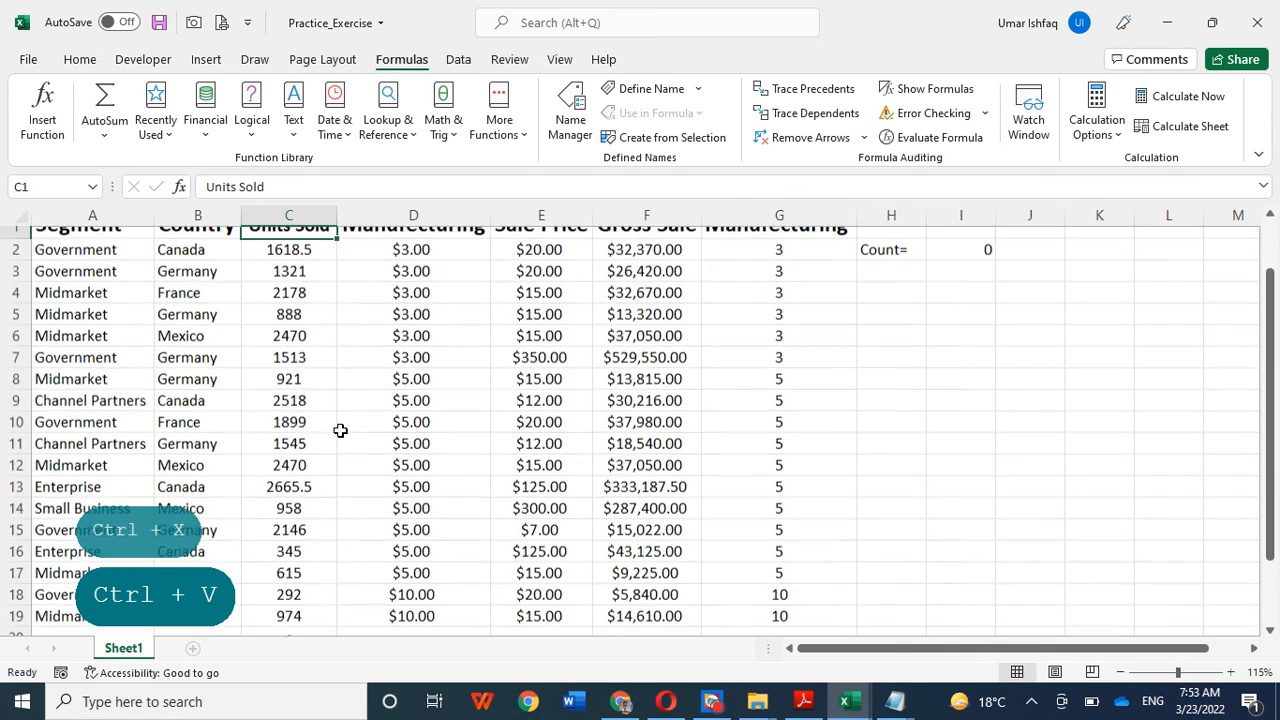
scroll(340, 430, "down", 5)
left_click(286, 455)
scroll(286, 453, "up", 3)
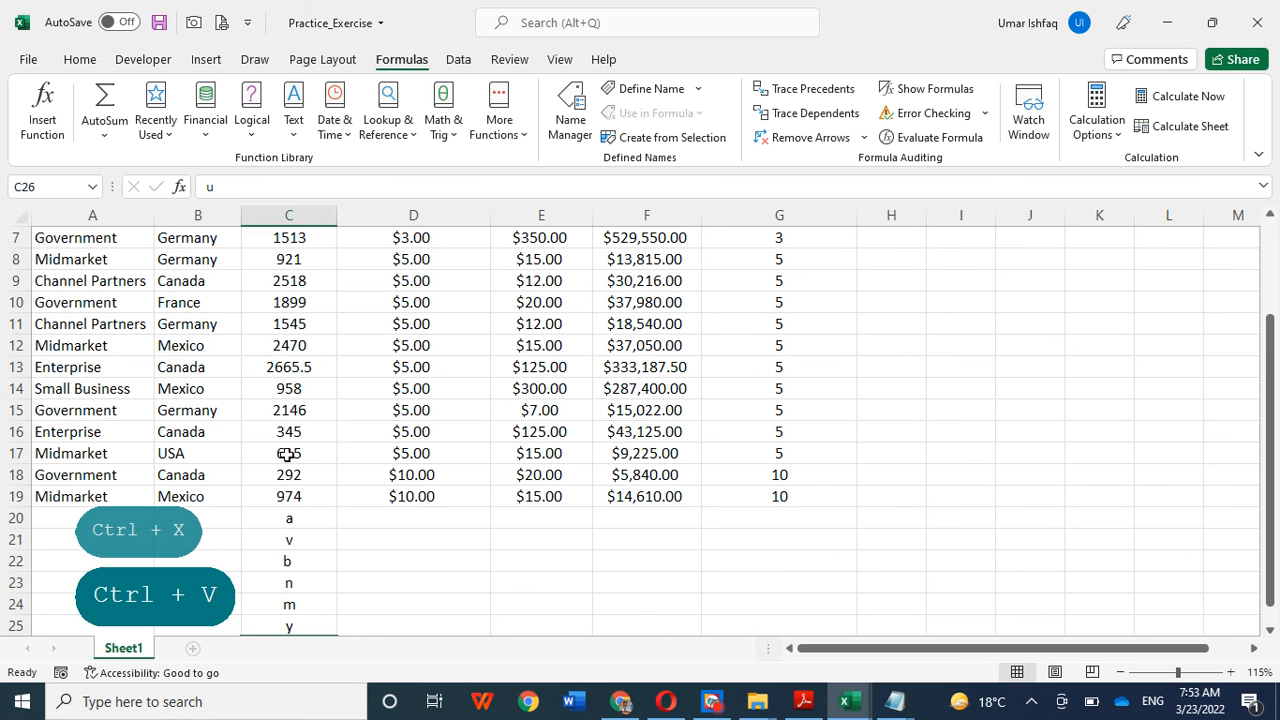
left_click(297, 497)
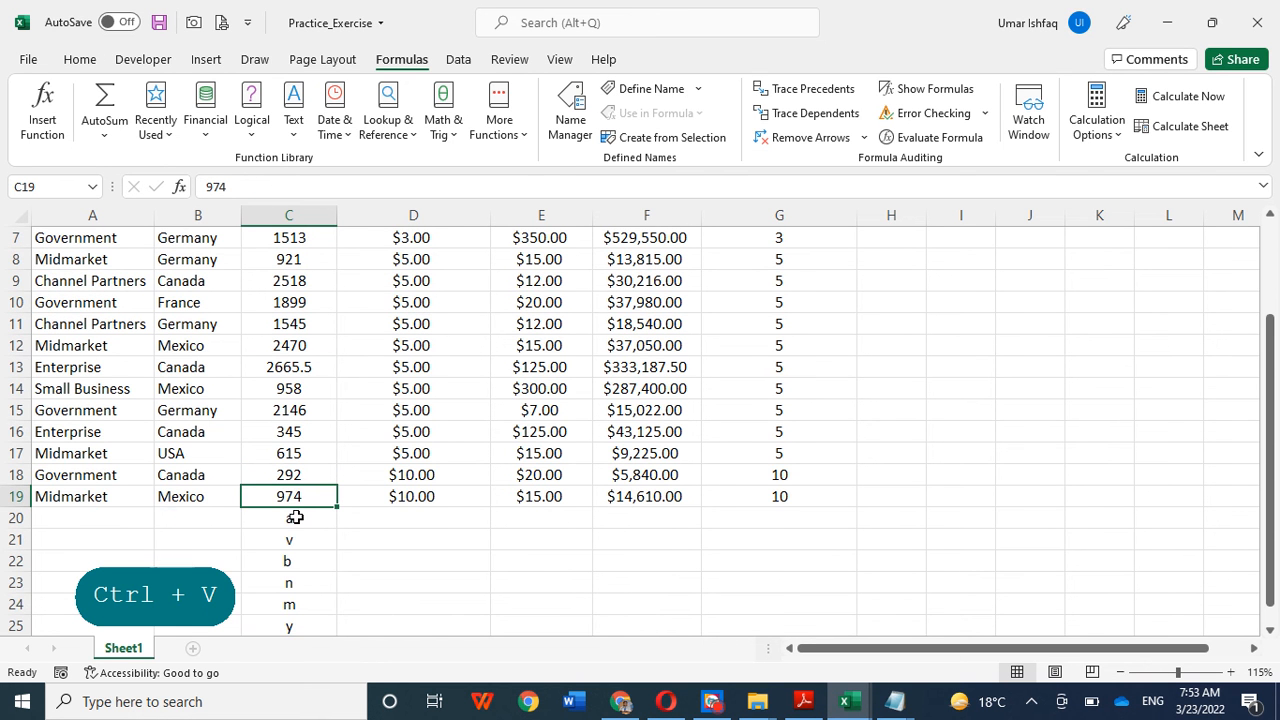
scroll(814, 517, "down", 2)
scroll(974, 503, "up", 4)
Change the range of the COUNT formula in I2 to C2:C26
left_click(983, 264)
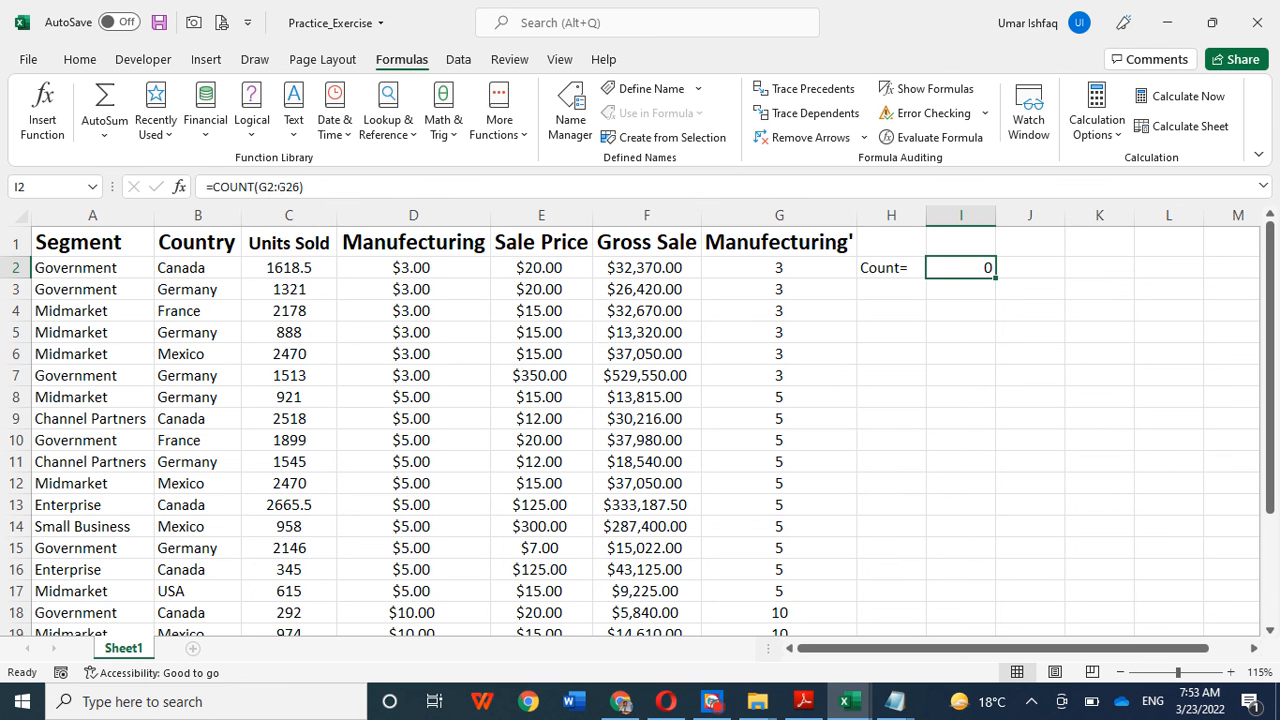
left_click(268, 186)
key("BackSpace")
type("c")
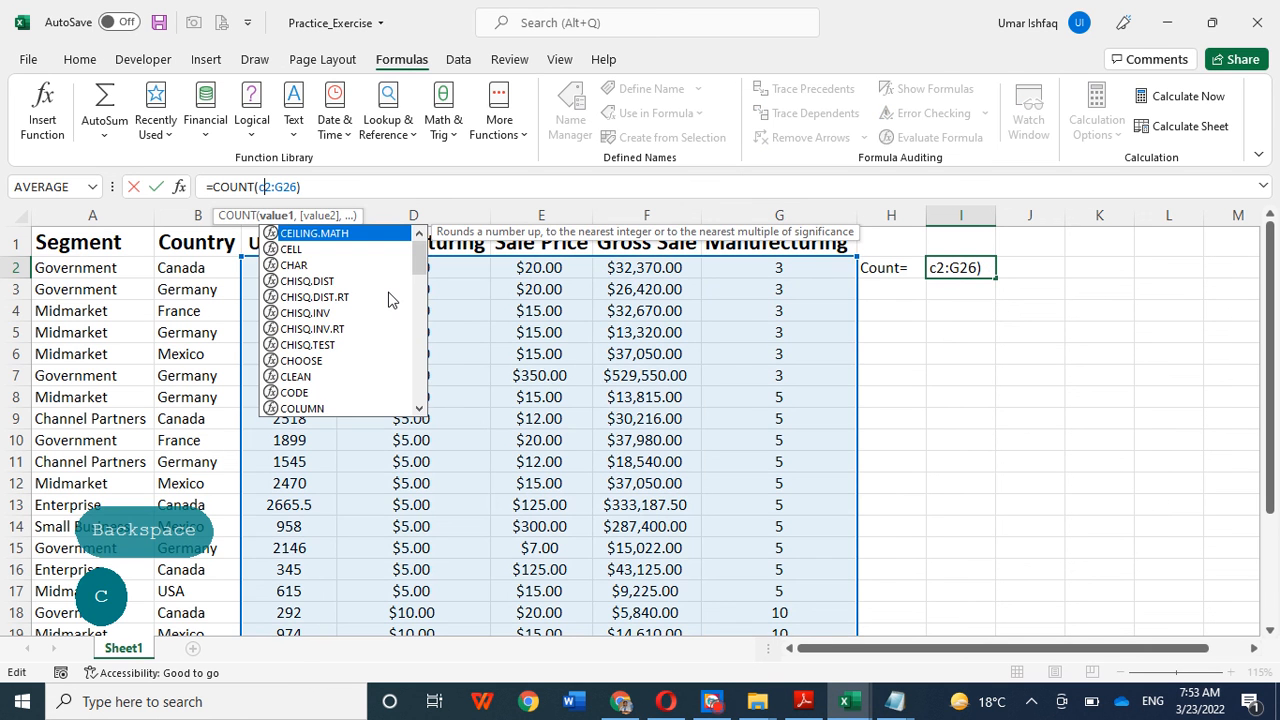
key("Right")
key("Right")
key("Right")
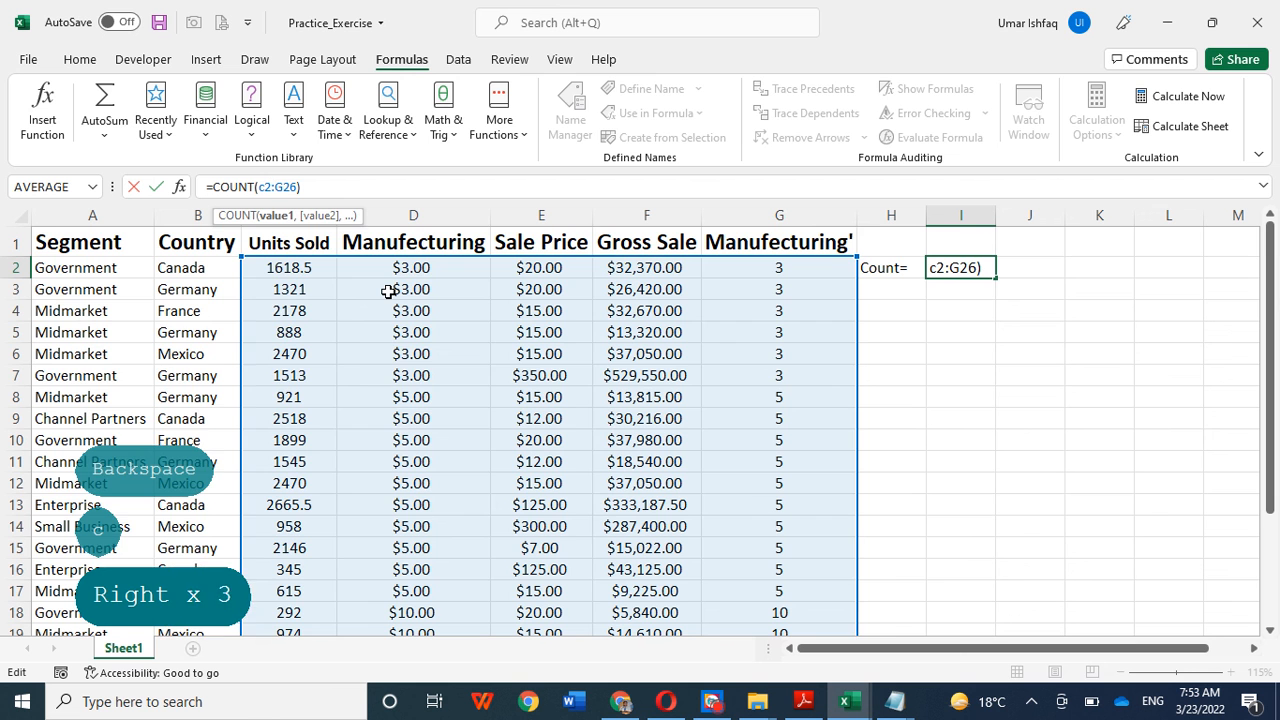
key("BackSpace")
type("c")
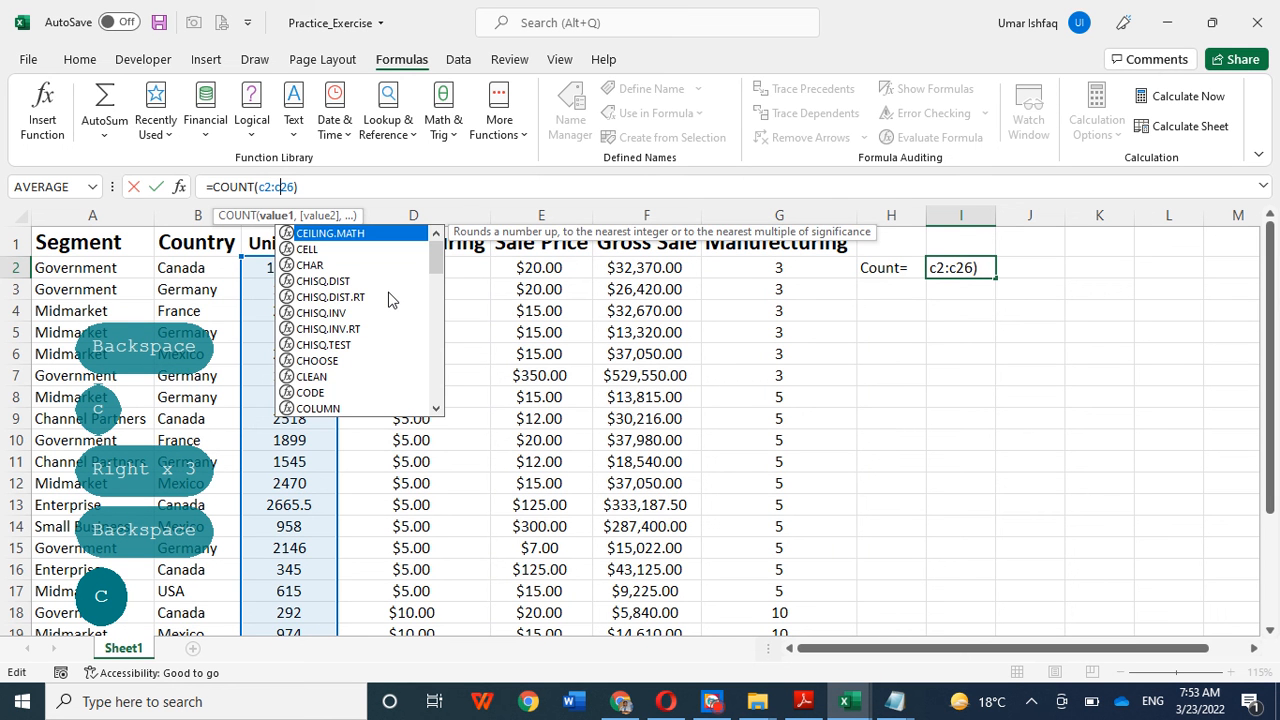
key("Return")
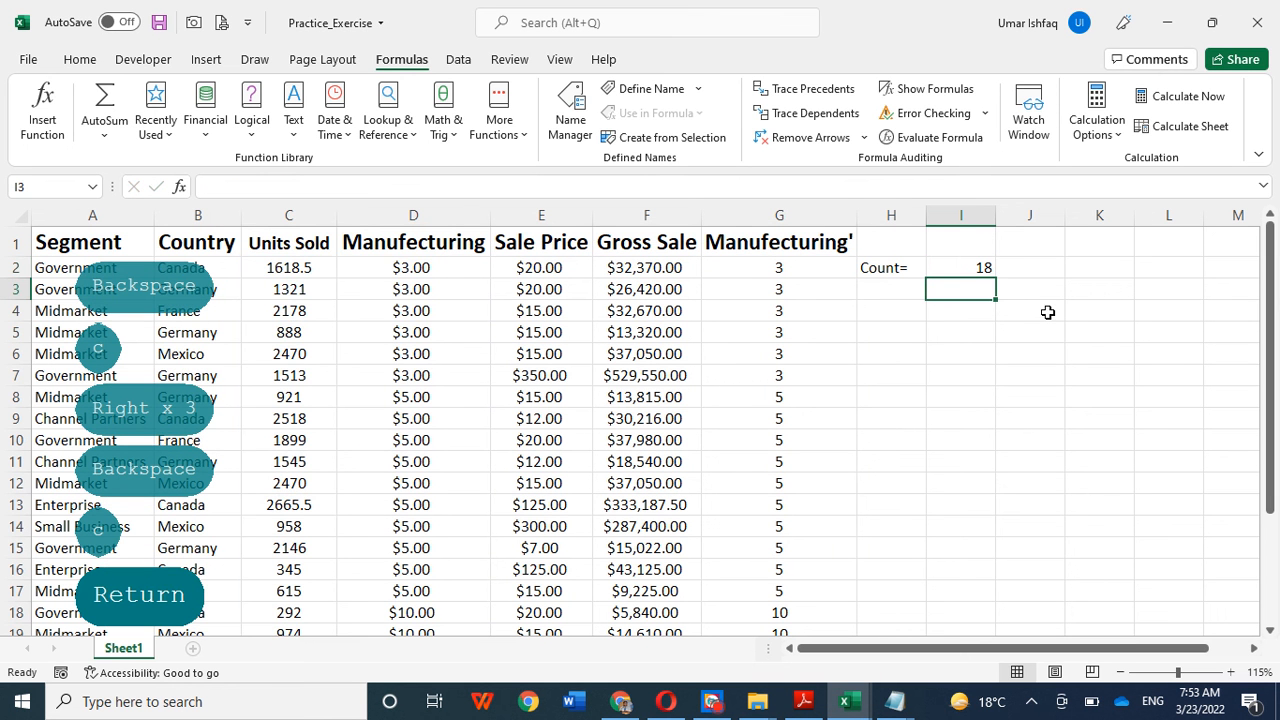
Review the COUNT formula in I2 against the numeric Units Sold cells C2:C19
left_click(1029, 350)
left_click(957, 268)
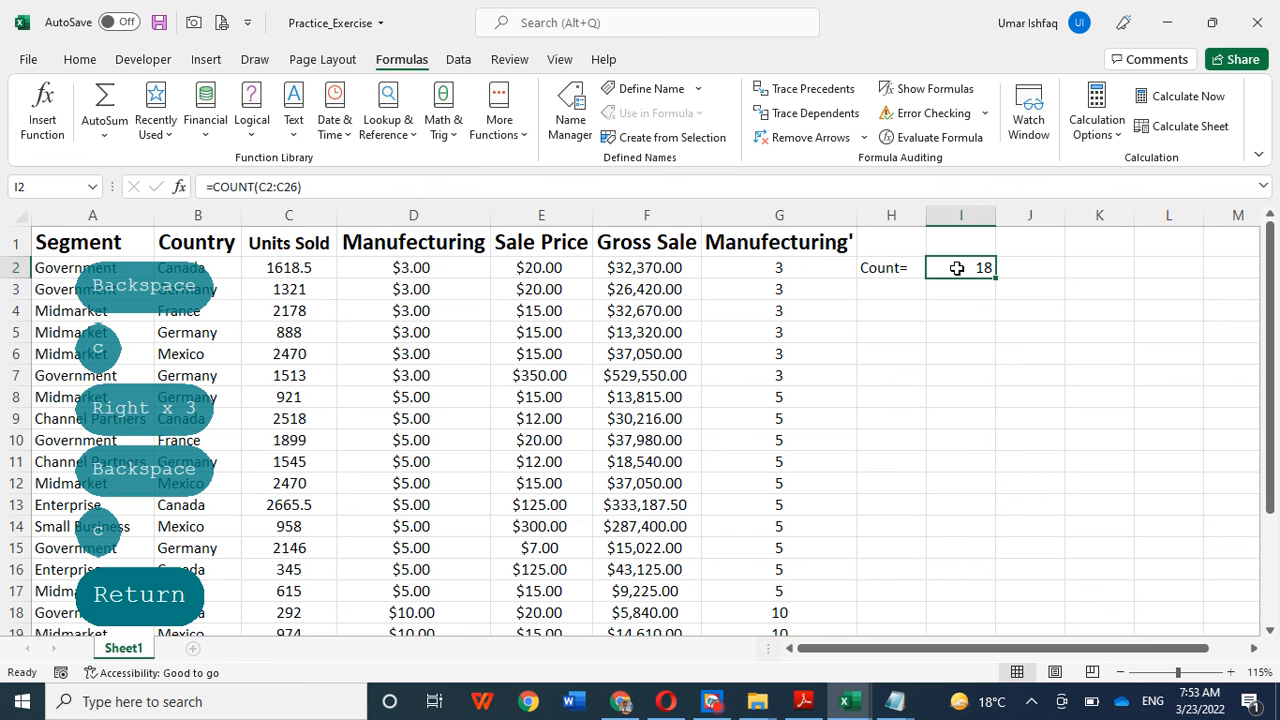
left_click_drag(282, 268, 289, 538)
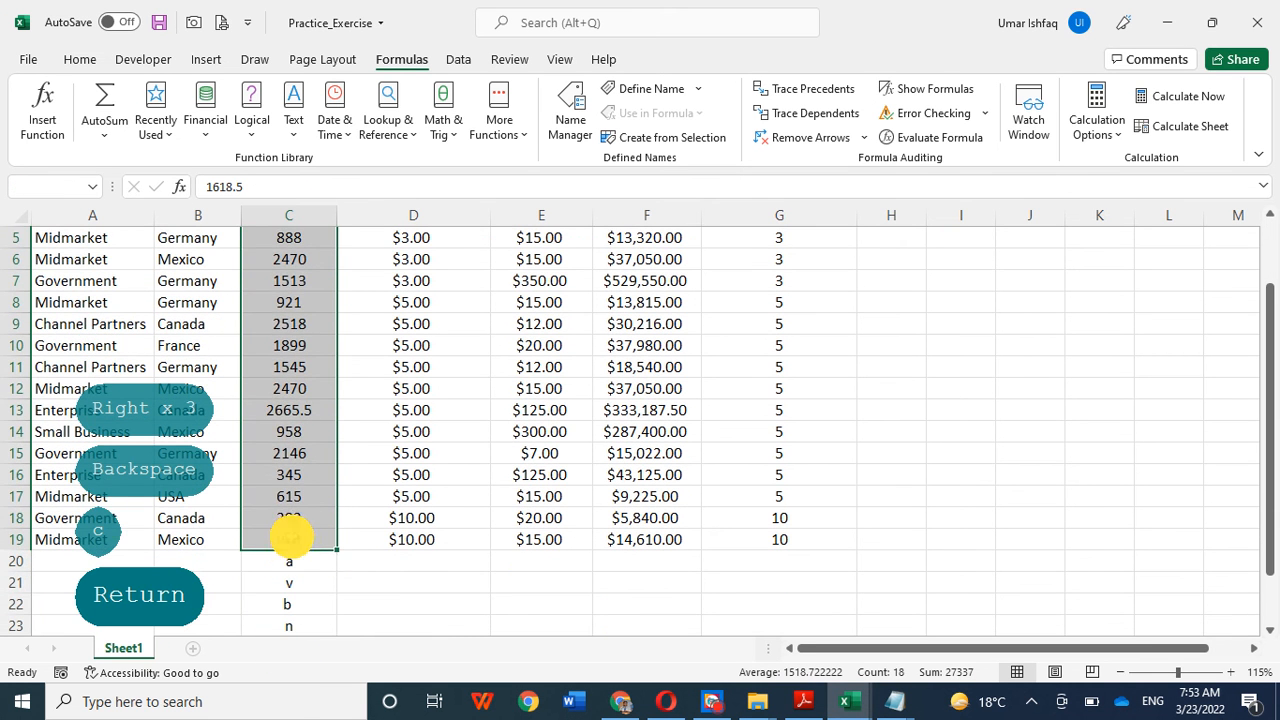
Replace the number in Units Sold cell C12 with the text "er" and check the COUNT formula in I2
left_click(293, 428)
left_click(294, 388)
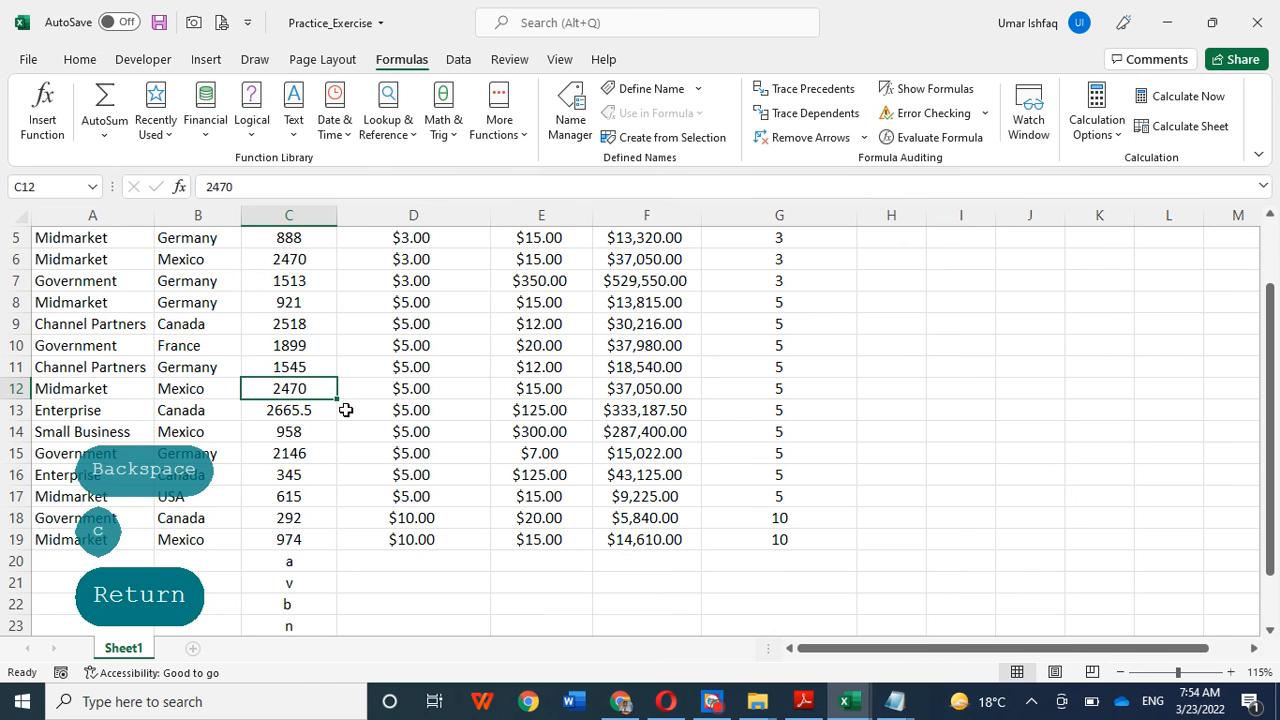
type("er")
left_click(1020, 468)
scroll(1000, 466, "up", 2)
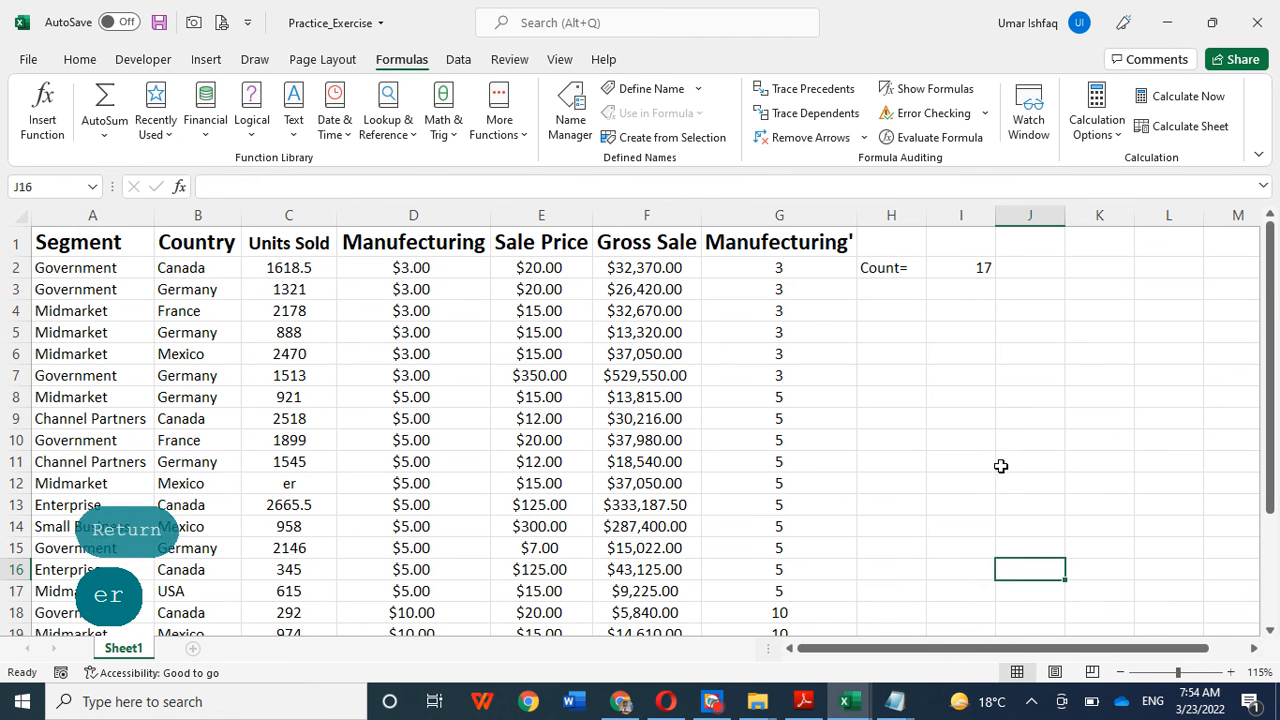
left_click(969, 266)
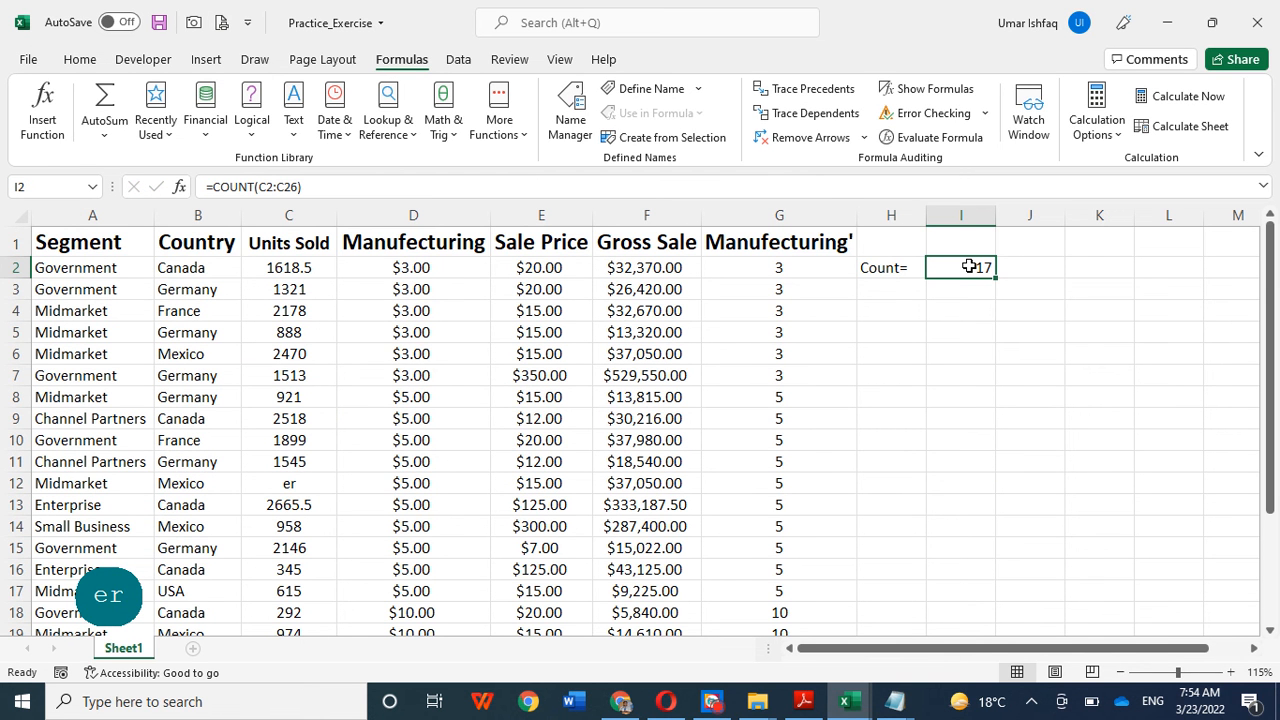
left_click(712, 701)
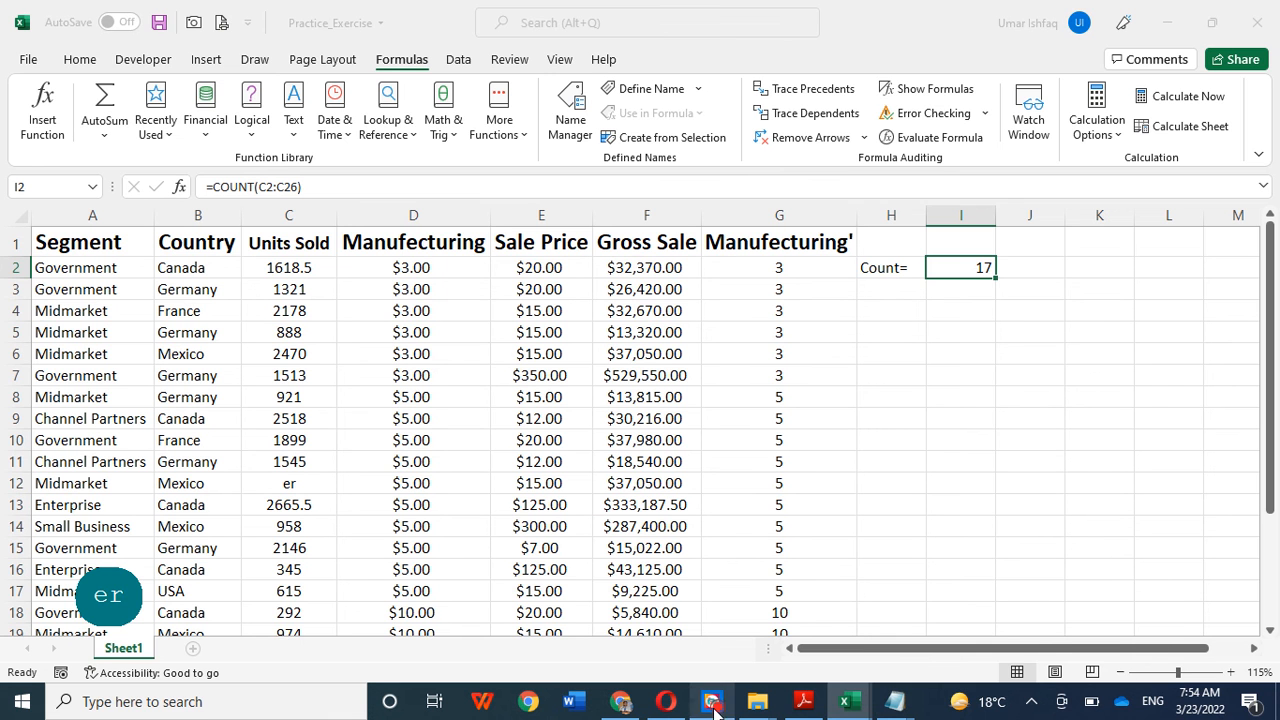
left_click(337, 603)
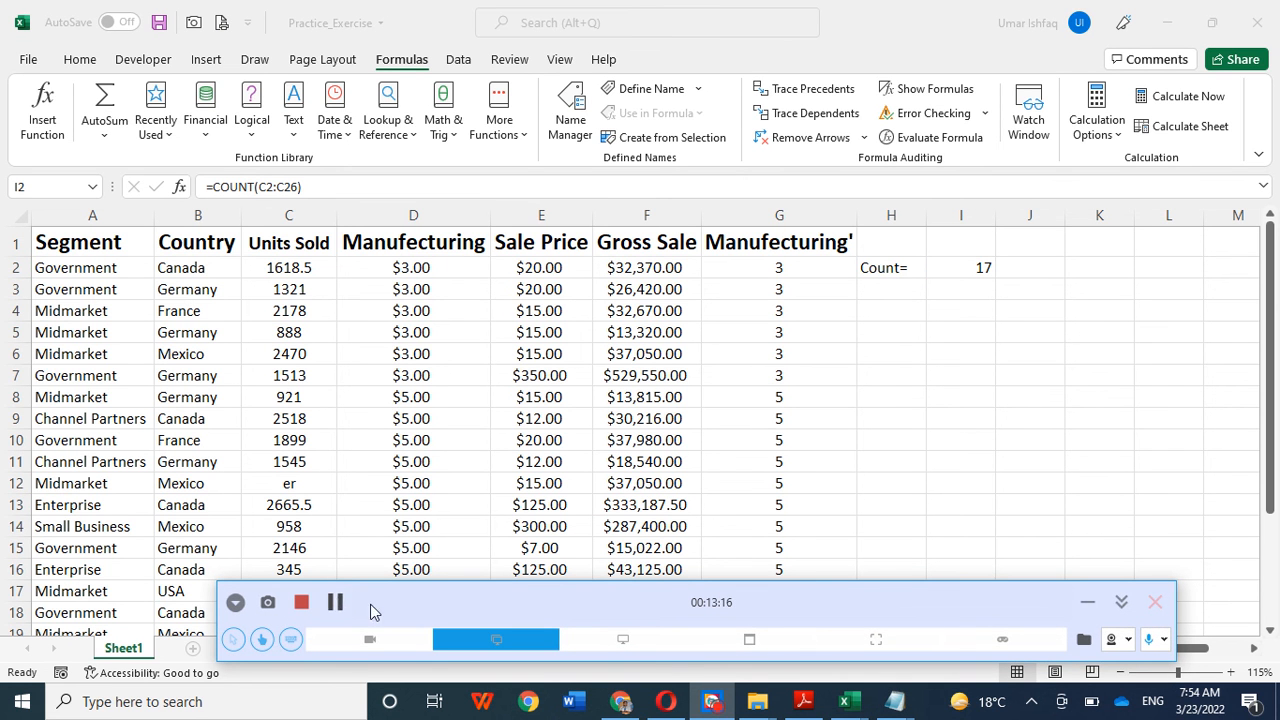
left_click(1088, 602)
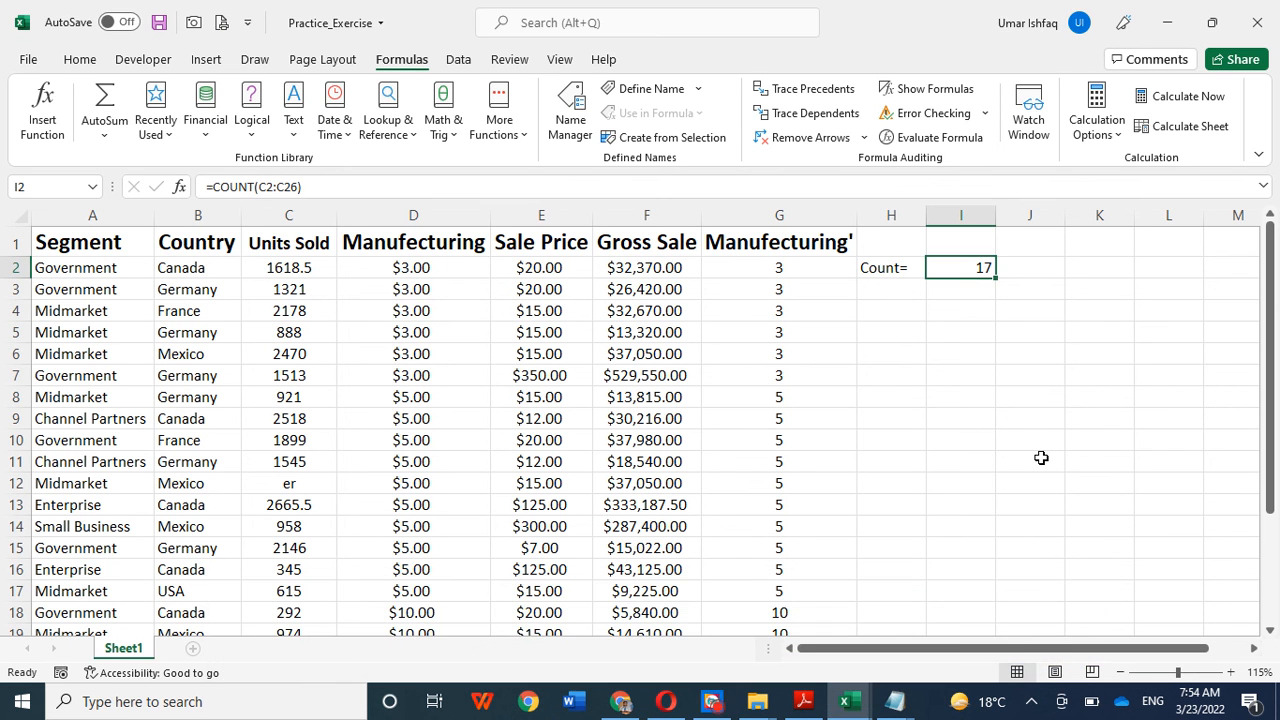
left_click(992, 391)
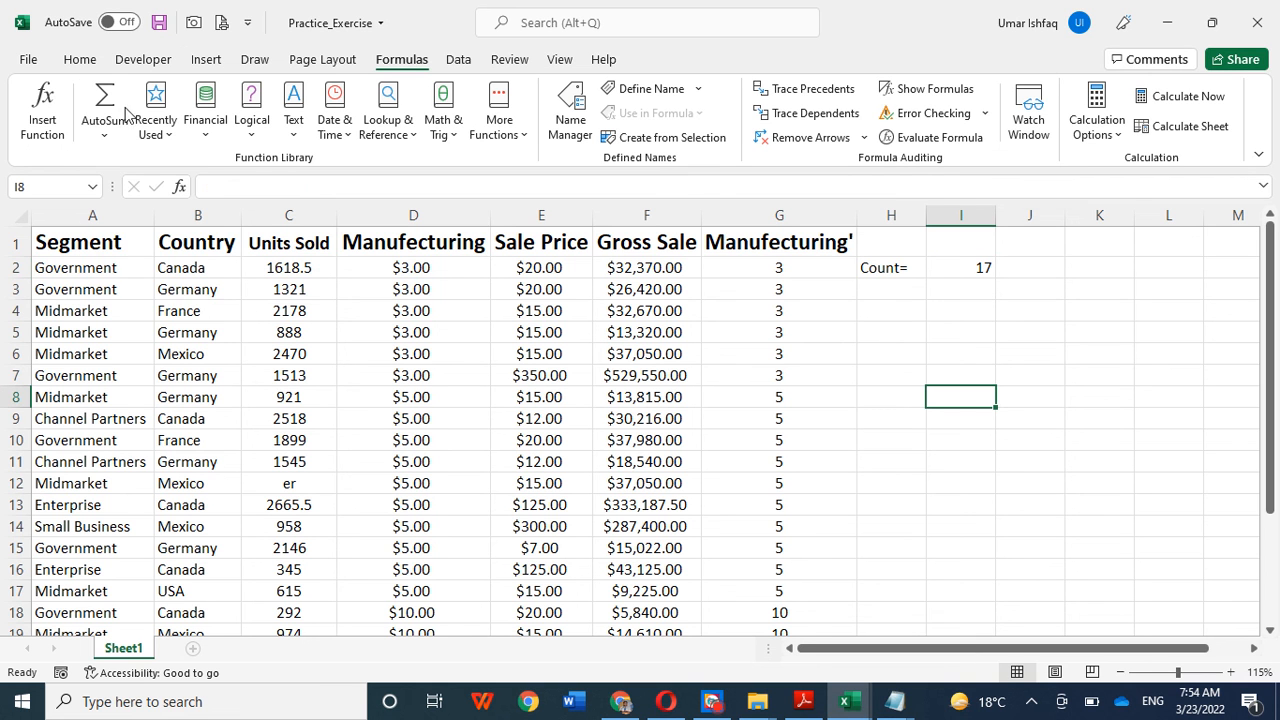
left_click(104, 132)
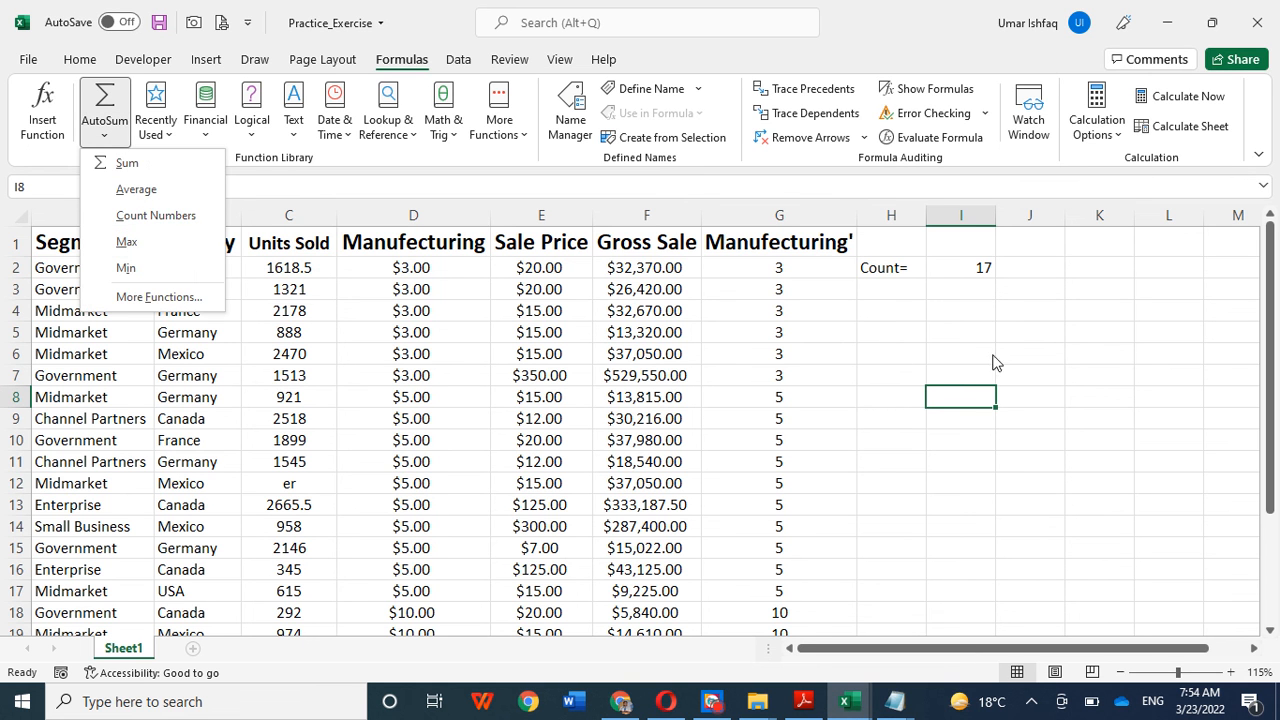
left_click(866, 331)
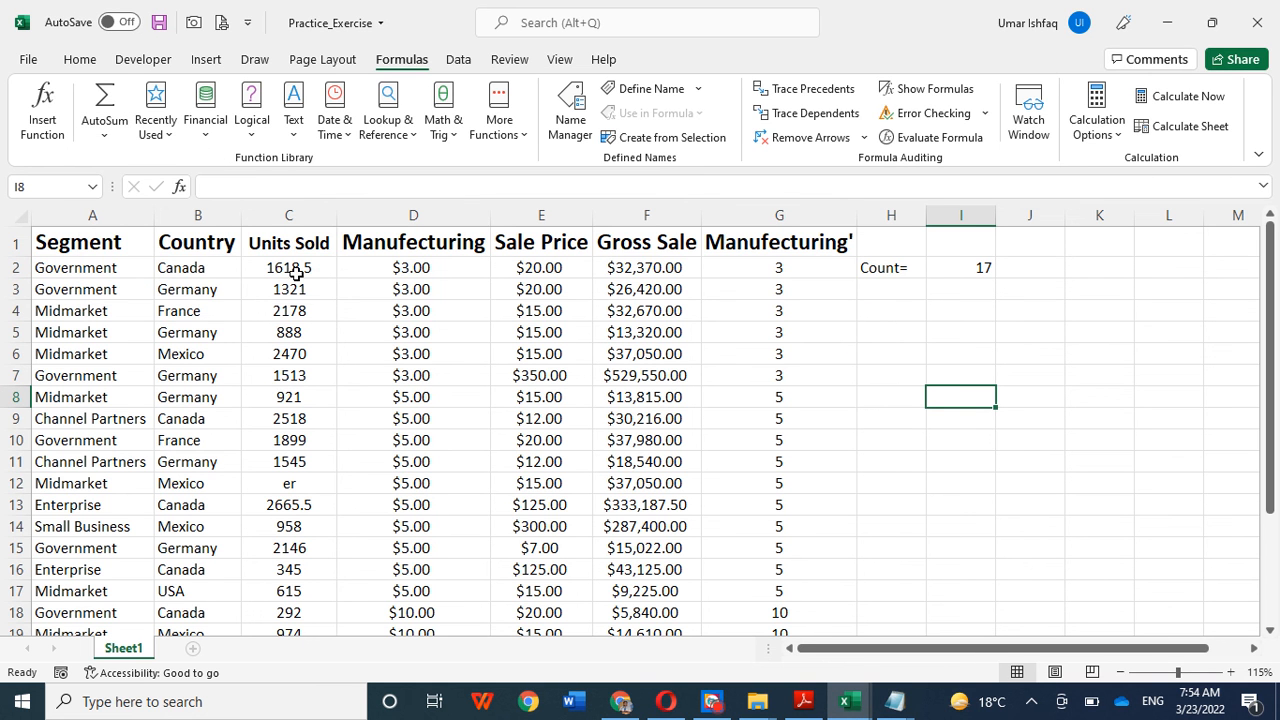
Insert the AutoSum Max function for C2:C26 into C27 and compare its result with cell C13
left_click(291, 308)
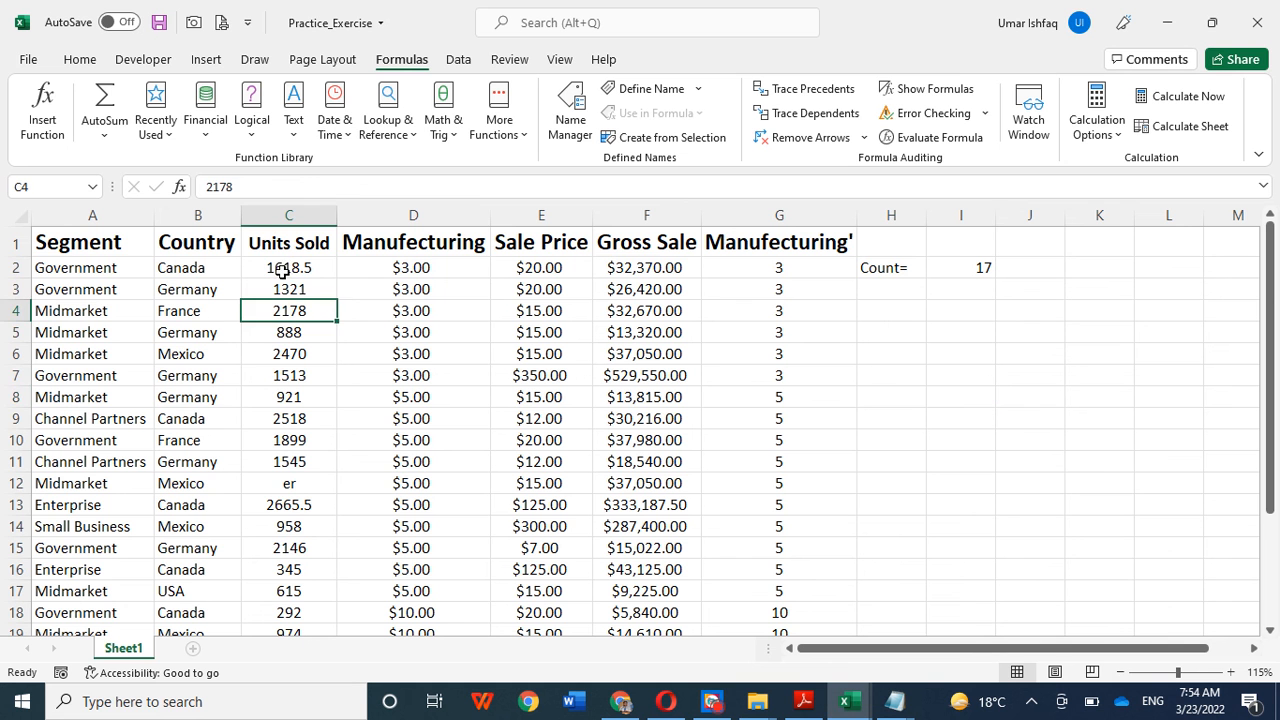
left_click_drag(282, 268, 293, 607)
scroll(447, 496, "down", 3)
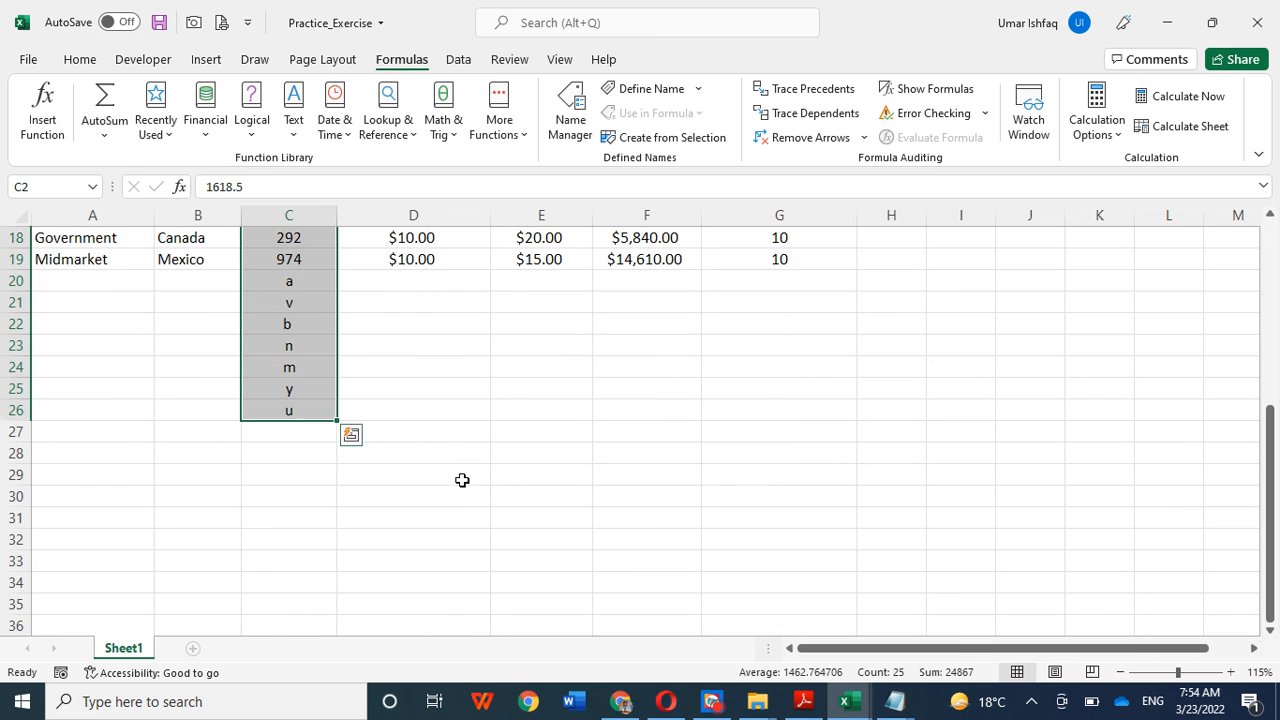
left_click(100, 134)
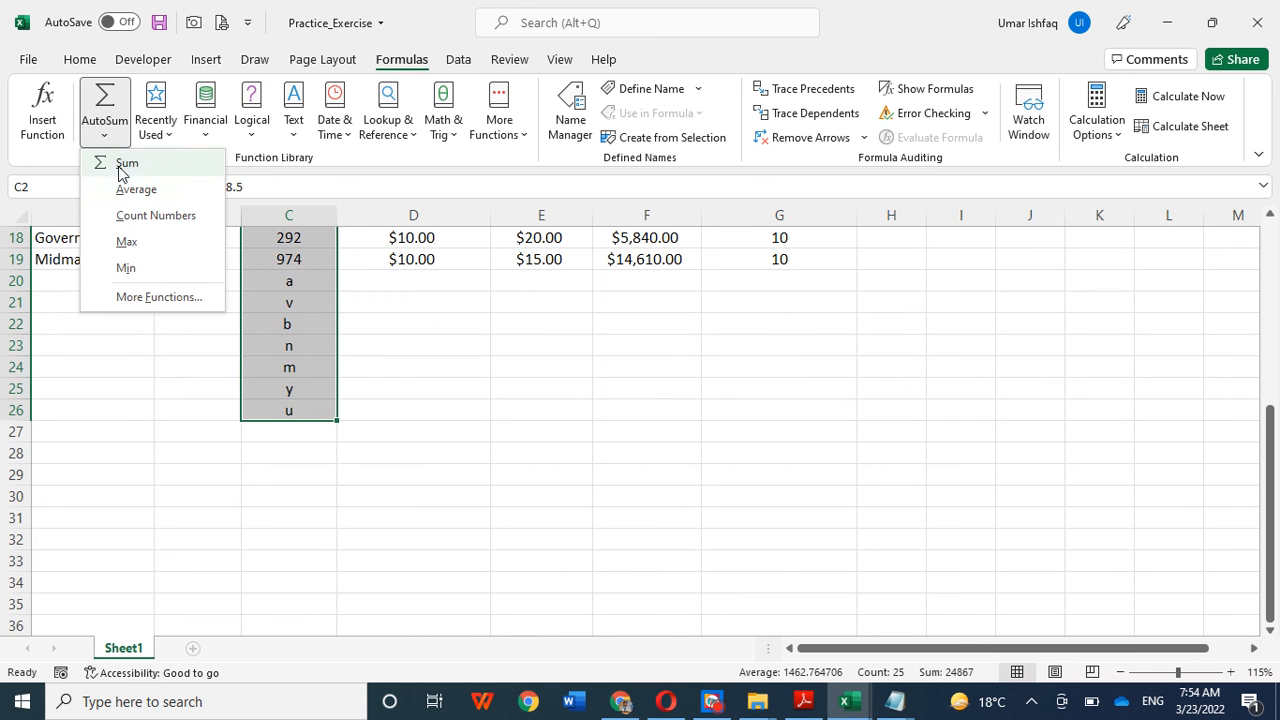
left_click(126, 242)
scroll(341, 249, "down", 4)
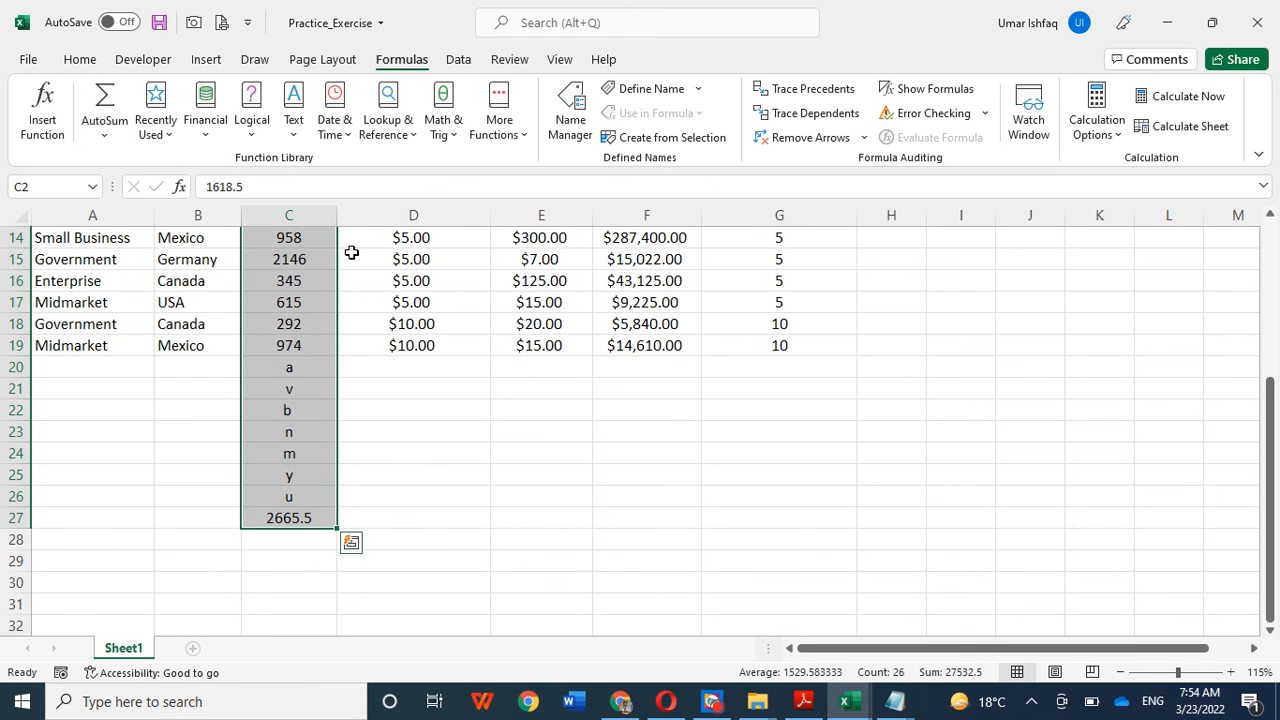
left_click(392, 521)
left_click(278, 520)
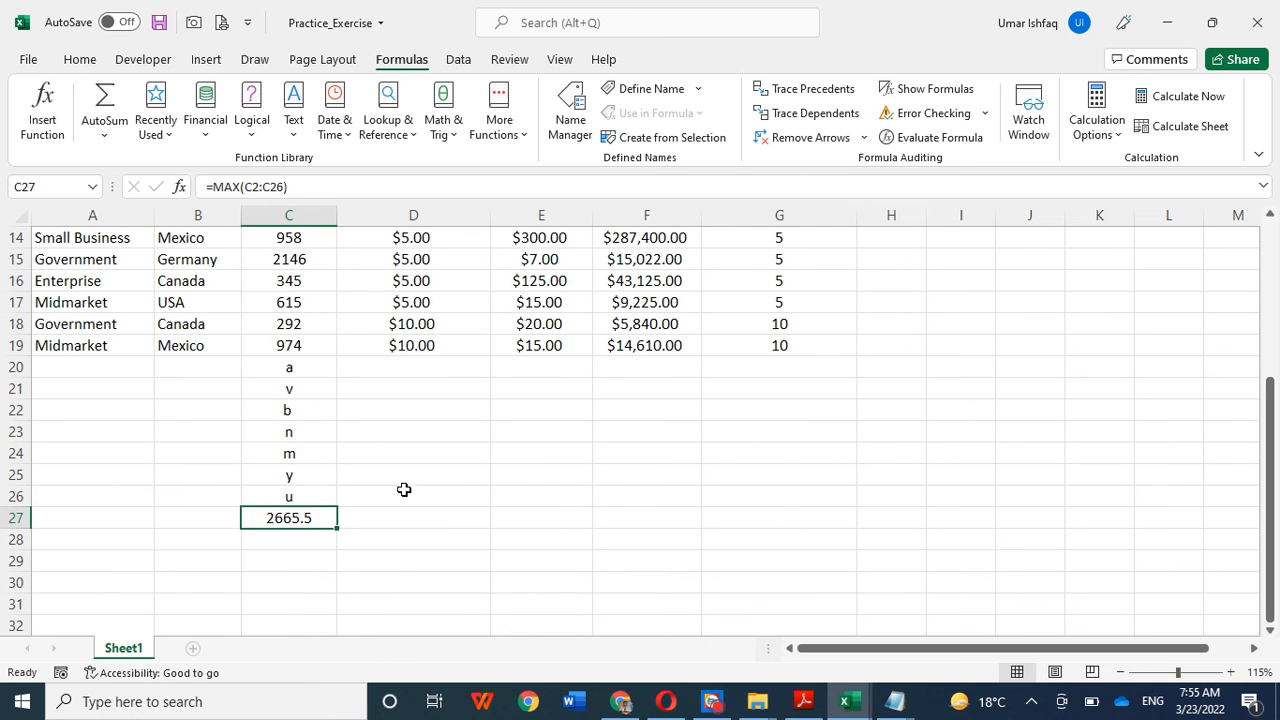
scroll(403, 484, "up", 3)
left_click(313, 413)
scroll(360, 470, "down", 3)
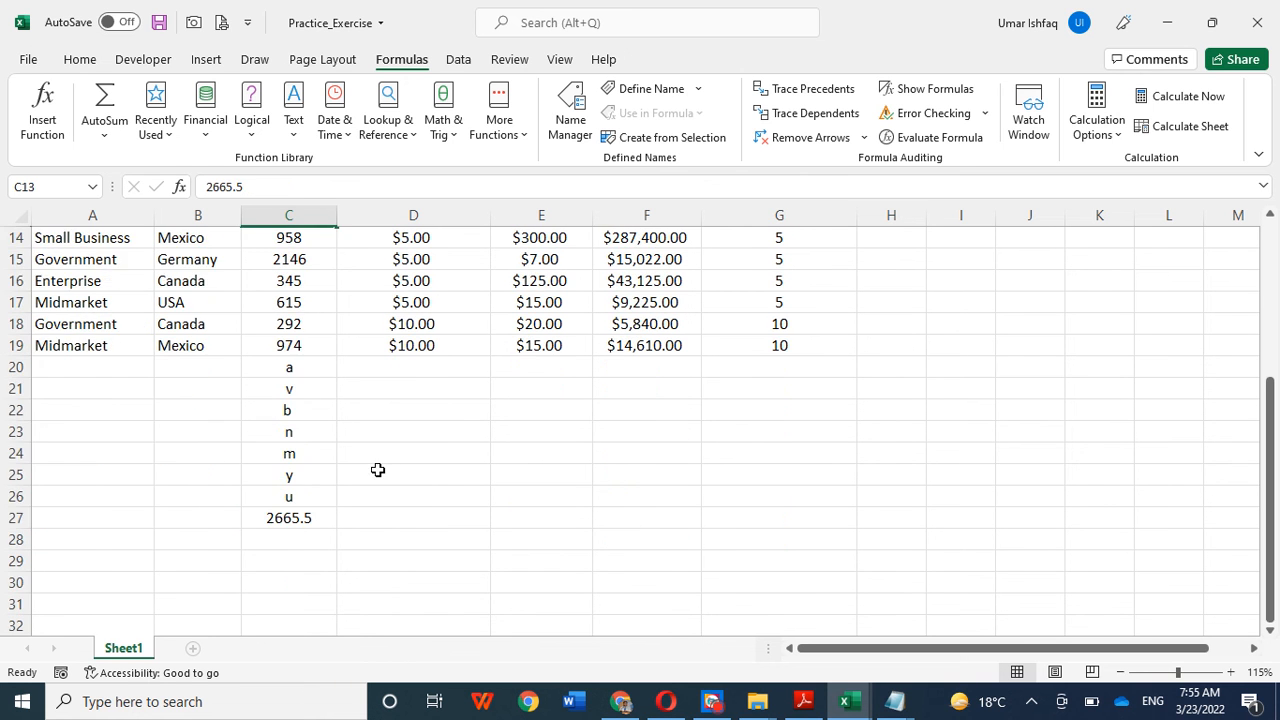
Insert the AutoSum Min function for C2:C26 into C28 and check the resulting formula
scroll(310, 512, "up", 5)
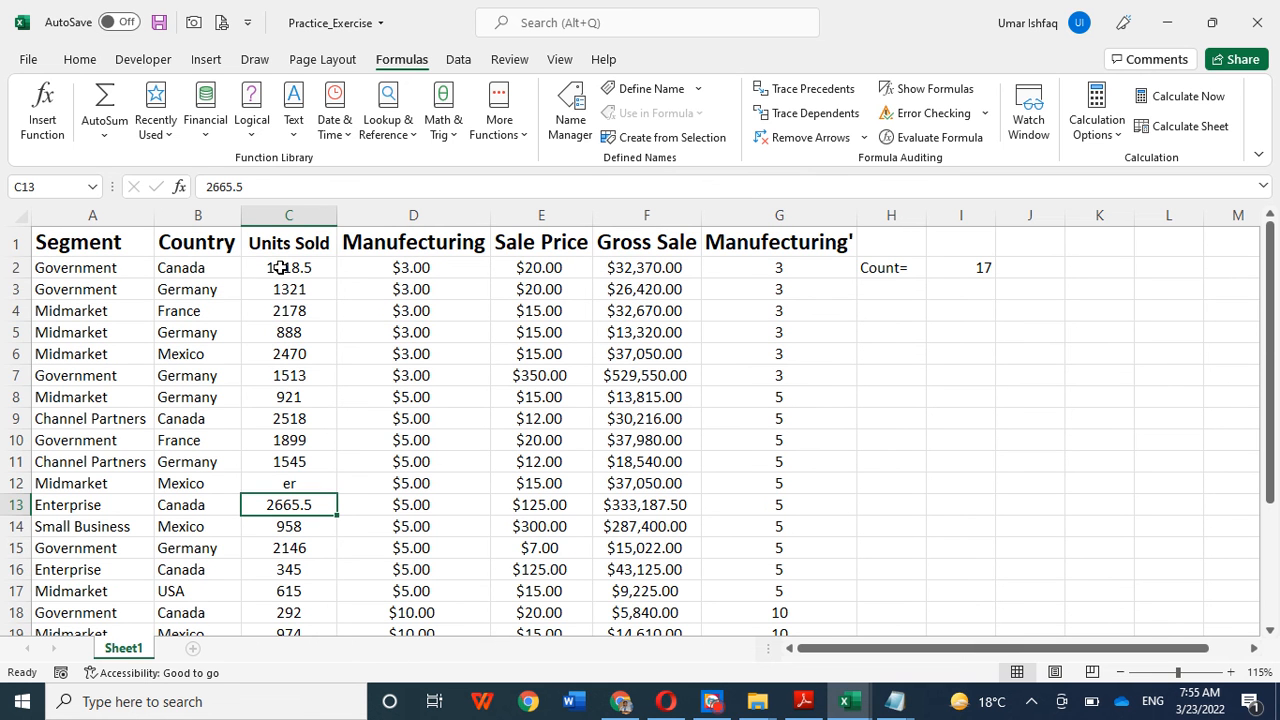
left_click(281, 268)
left_click(284, 330)
left_click_drag(300, 269, 300, 545)
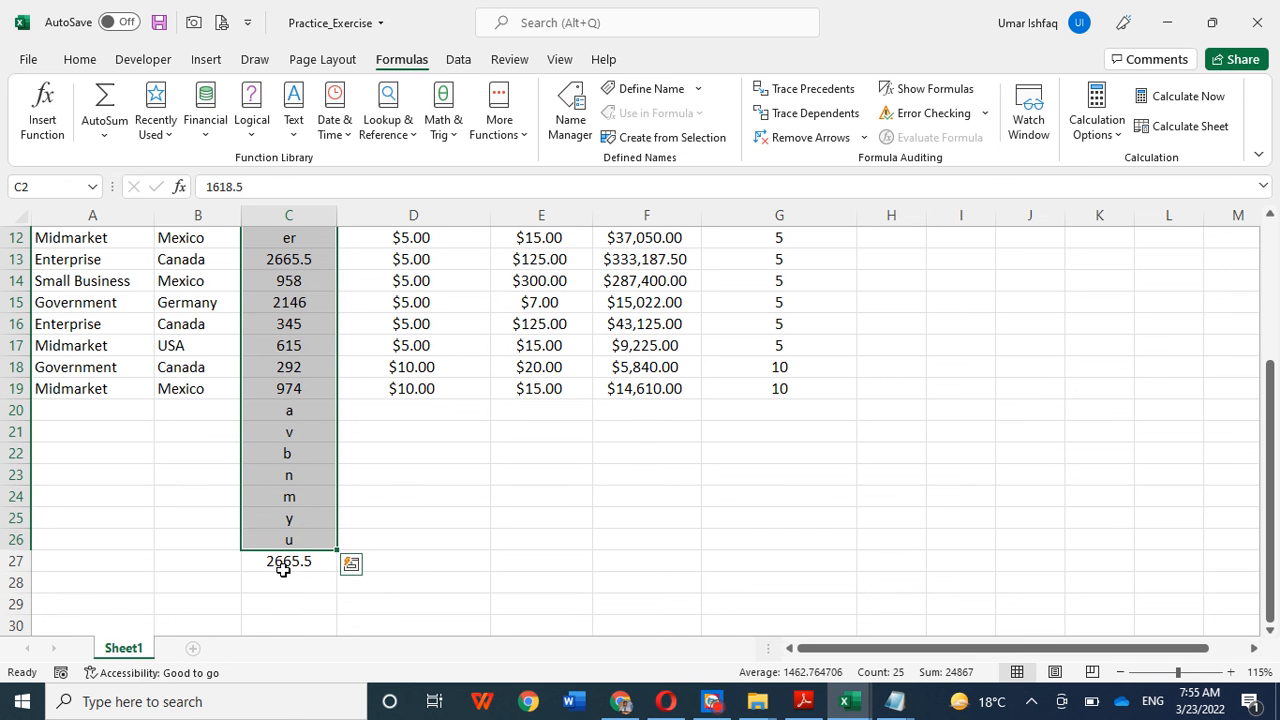
left_click(104, 128)
left_click(126, 270)
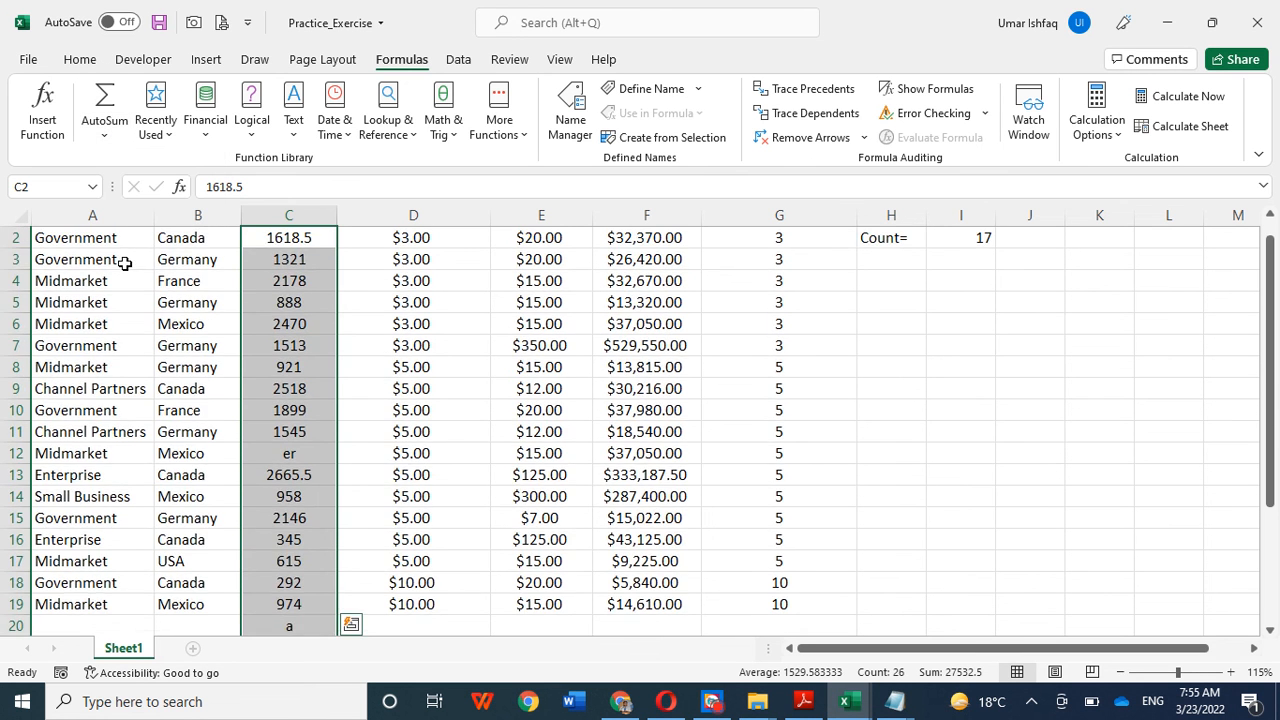
scroll(369, 340, "down", 6)
left_click(289, 411)
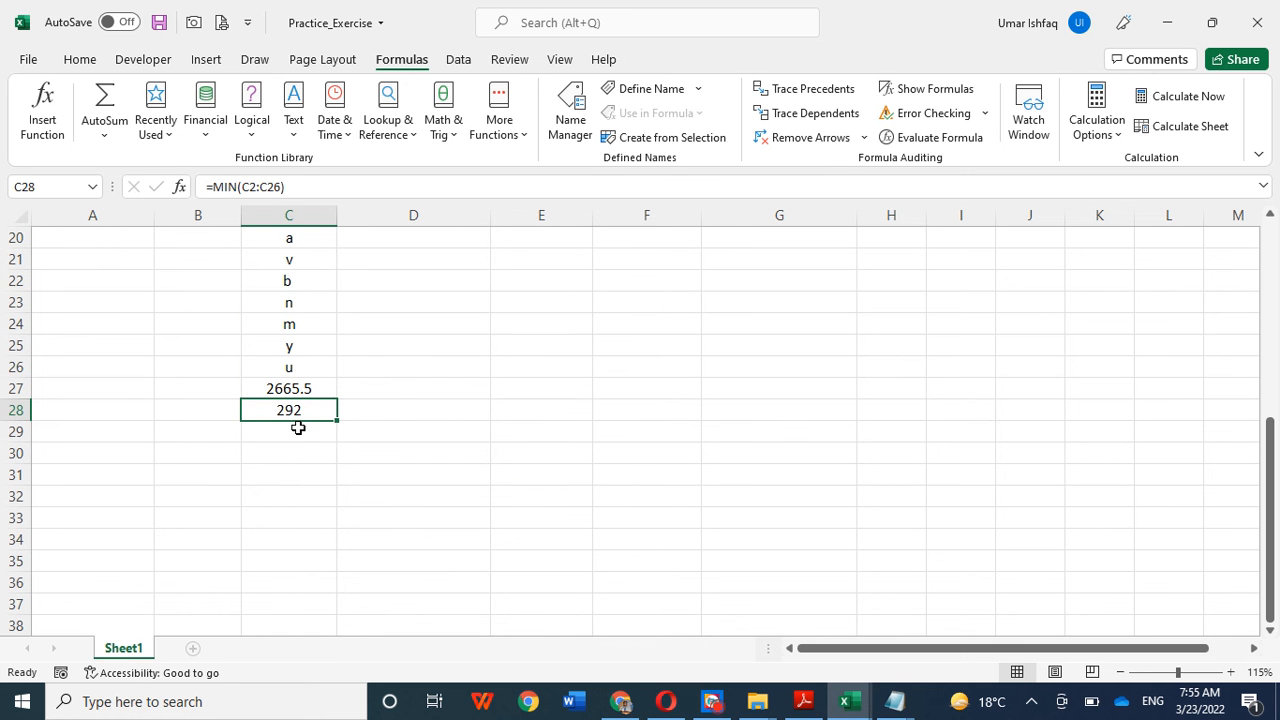
Enter the label "max=" in H3, below the Count= label
scroll(288, 470, "up", 1)
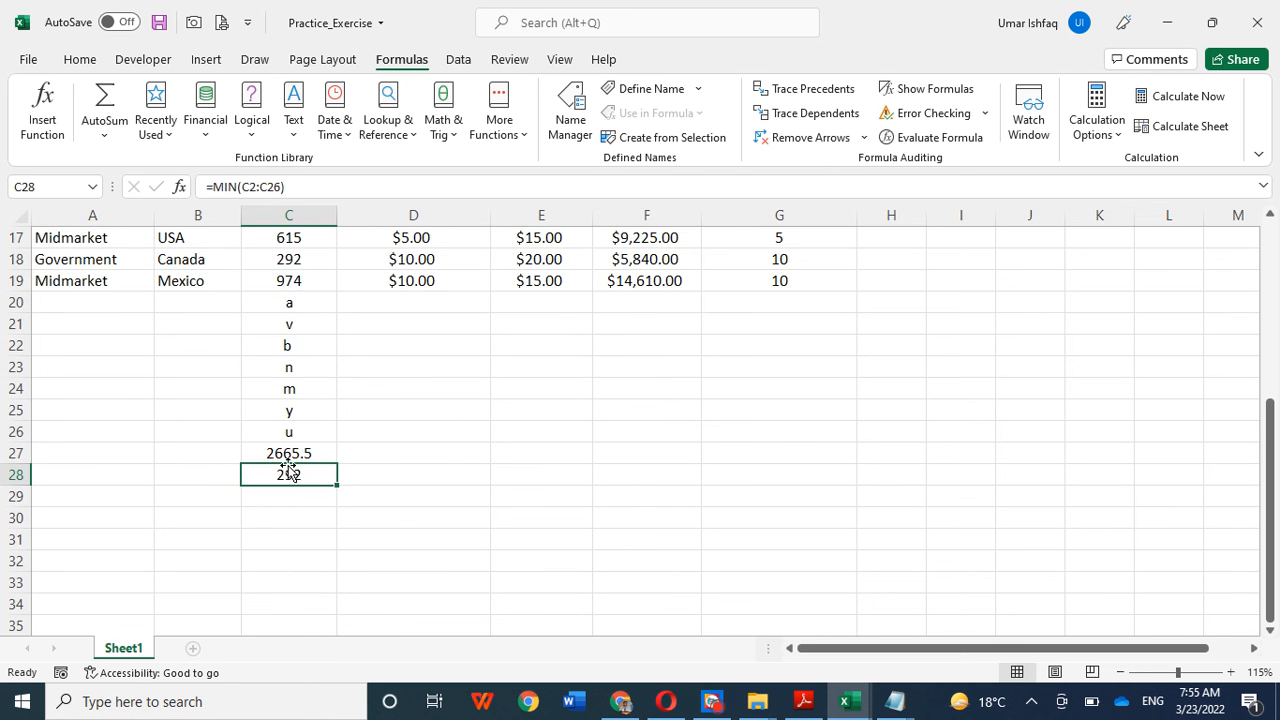
scroll(874, 449, "up", 5)
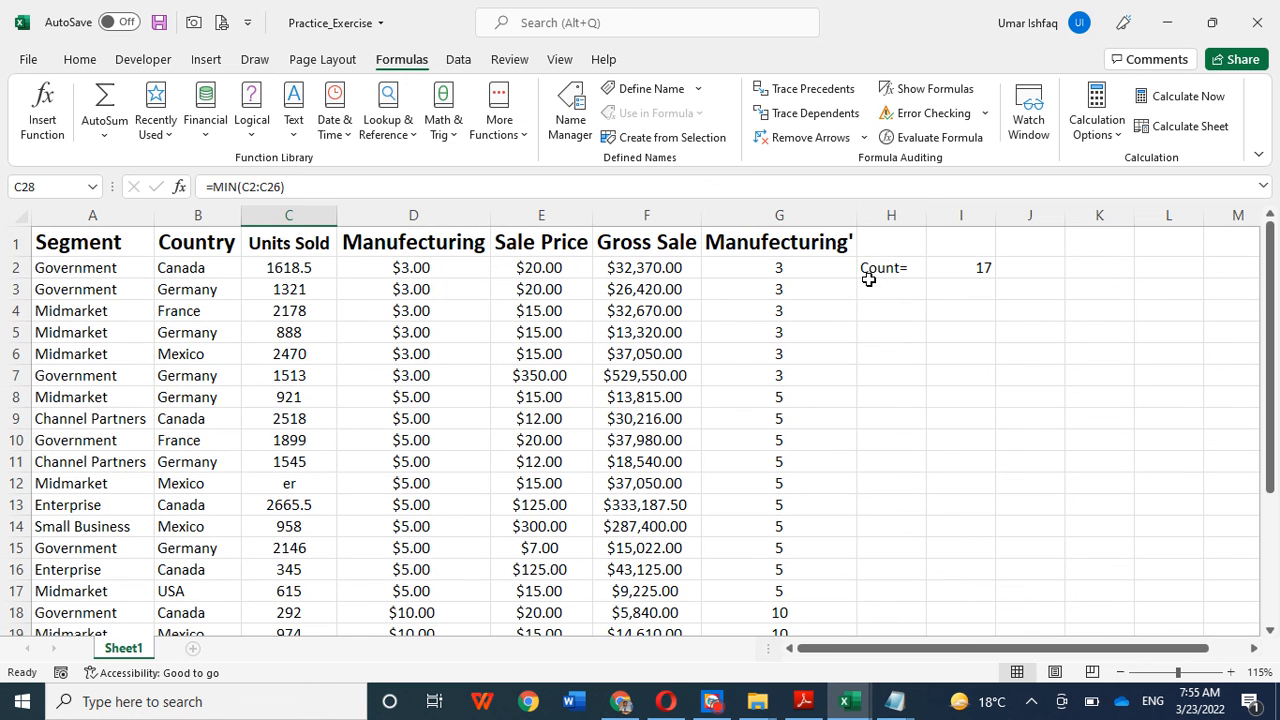
left_click(880, 287)
type("max=")
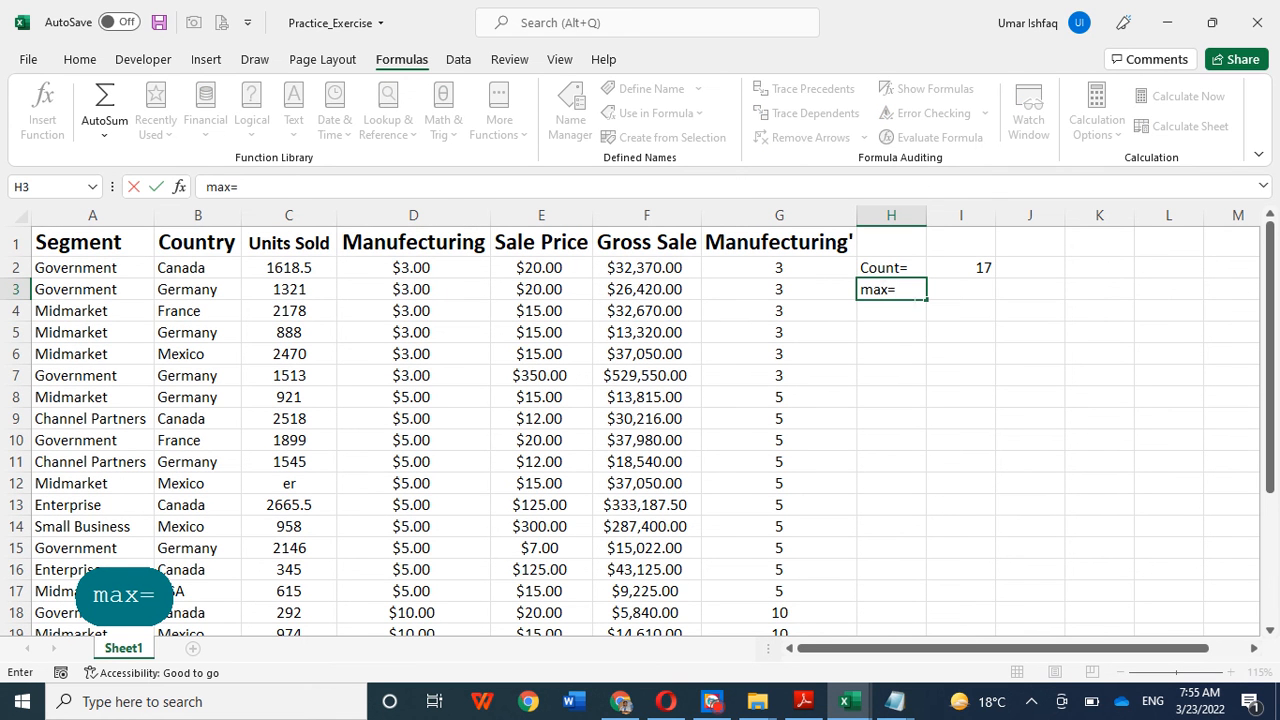
Enter the formula =max(c2:c26) in I3, beside the max= label
left_click(937, 291)
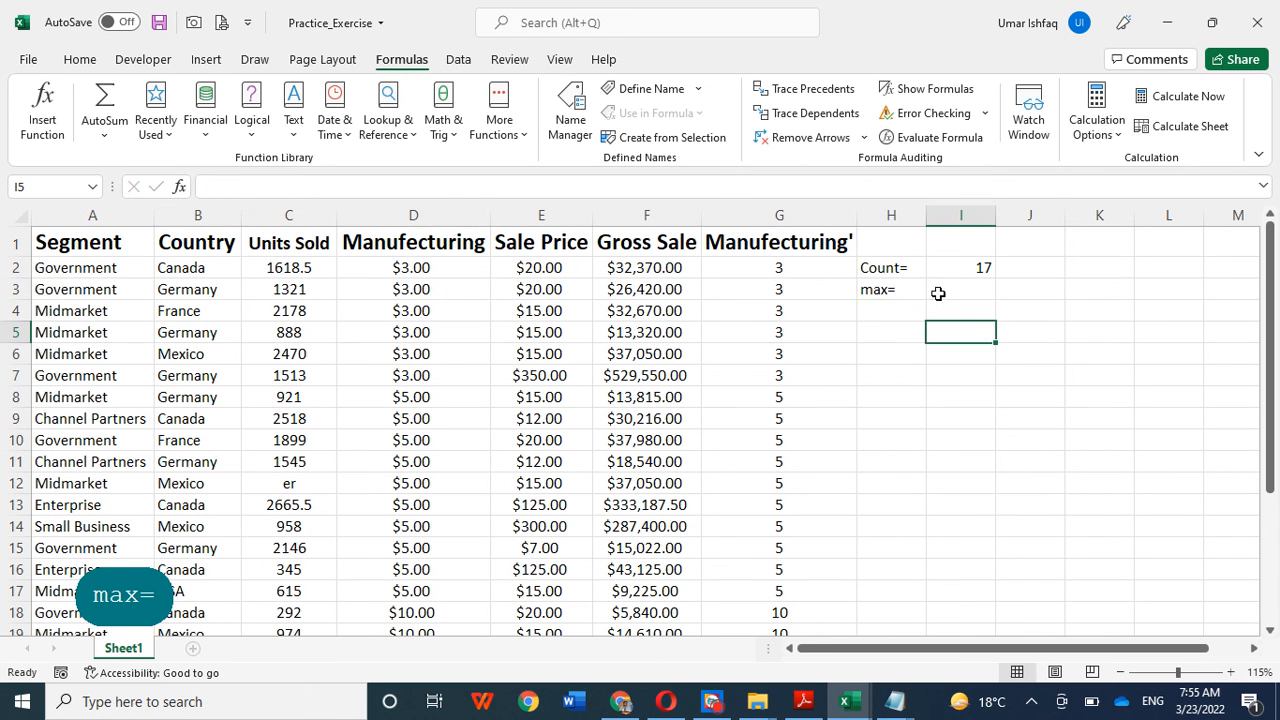
left_click(268, 182)
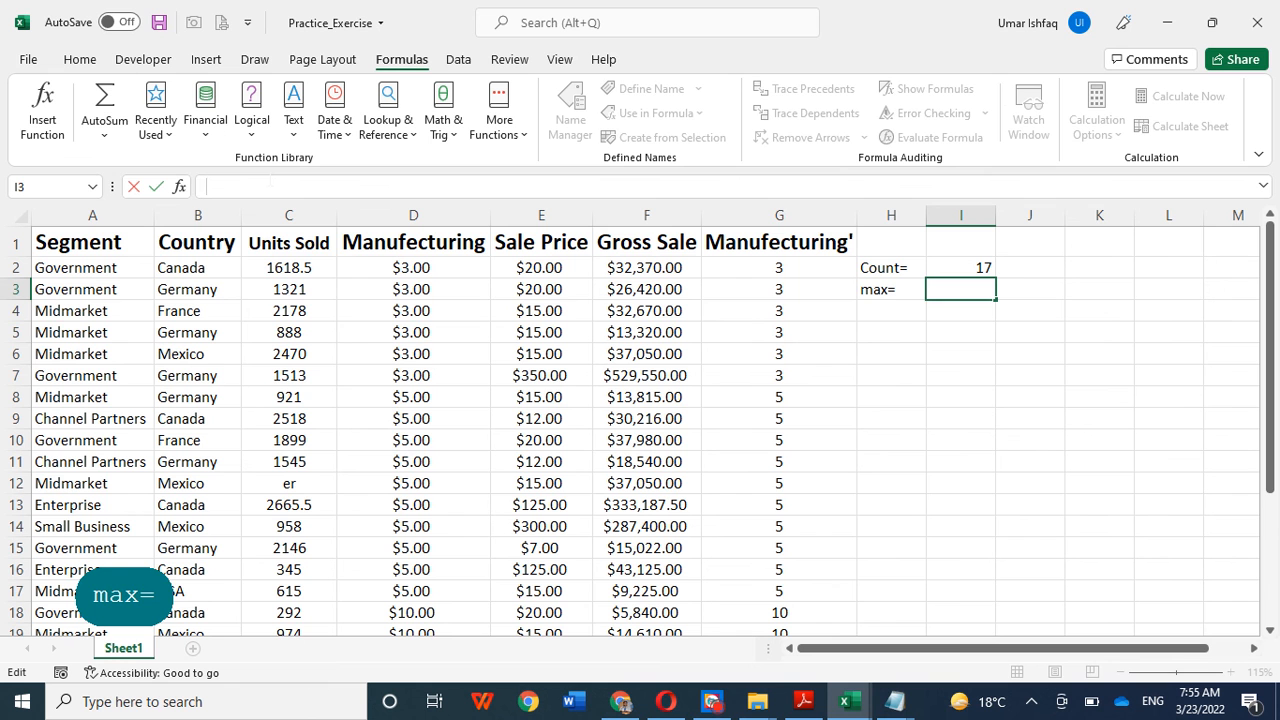
type("=max")
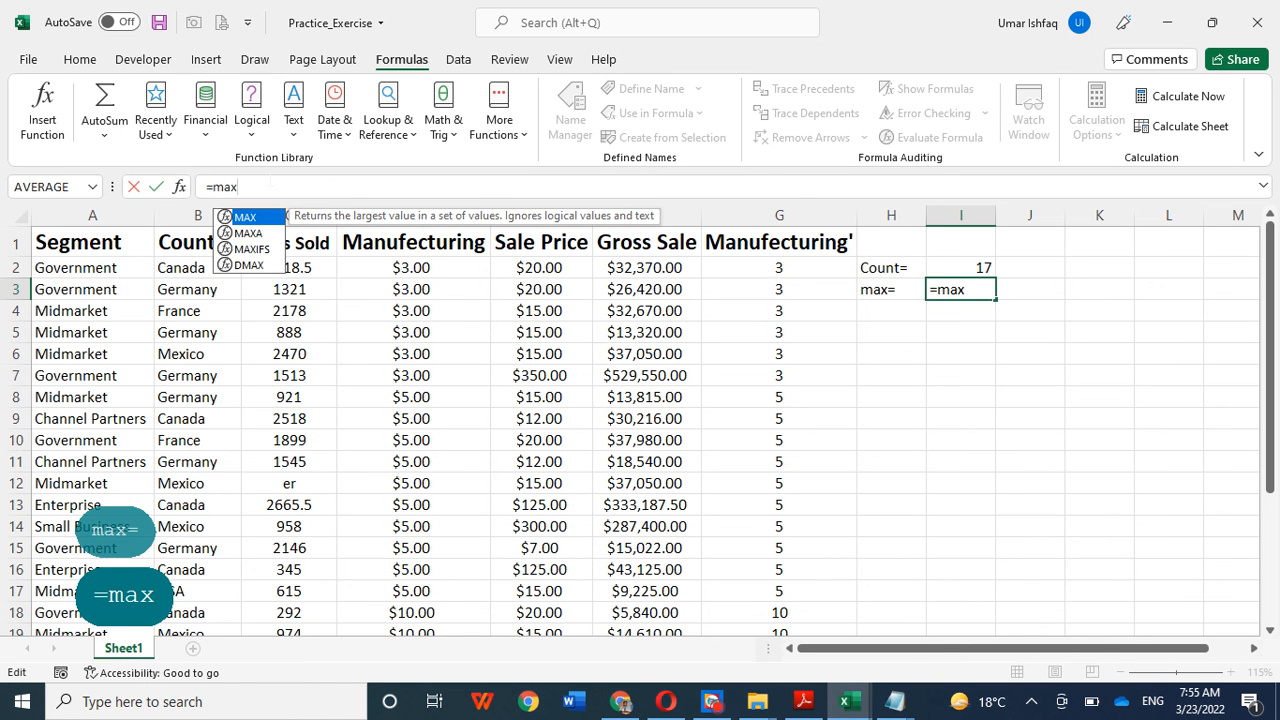
type("(")
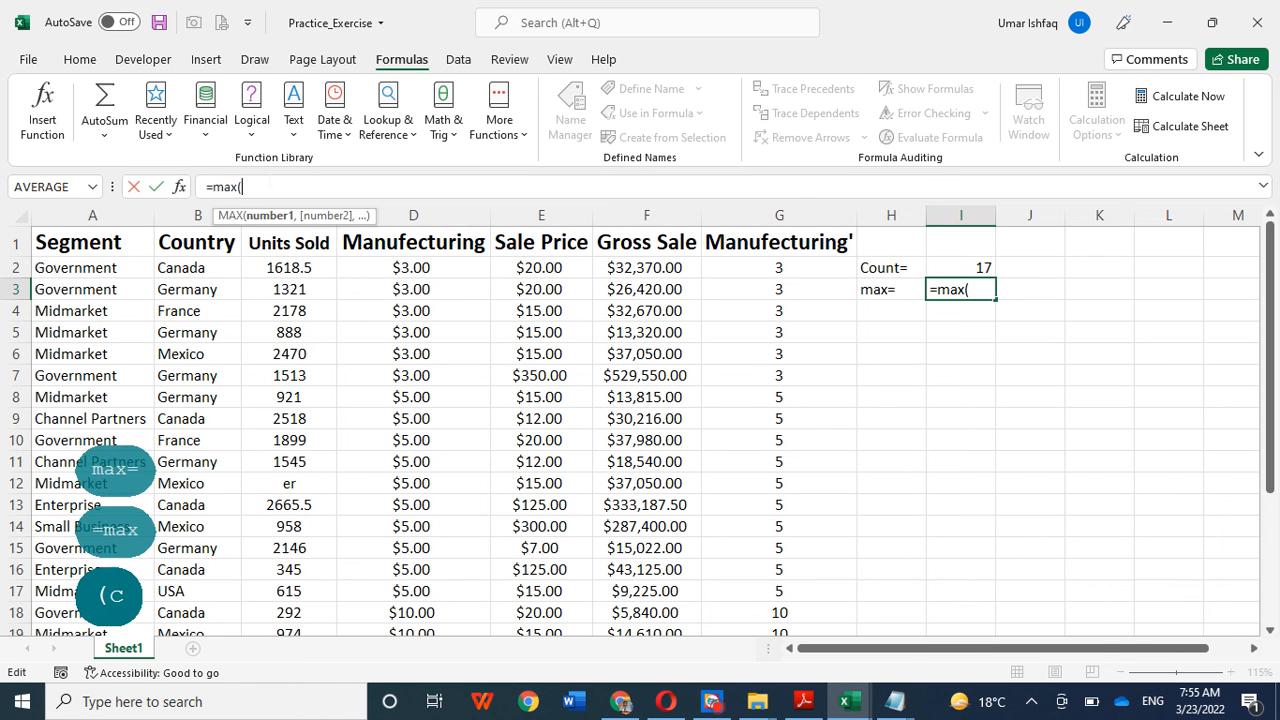
type("c2:2")
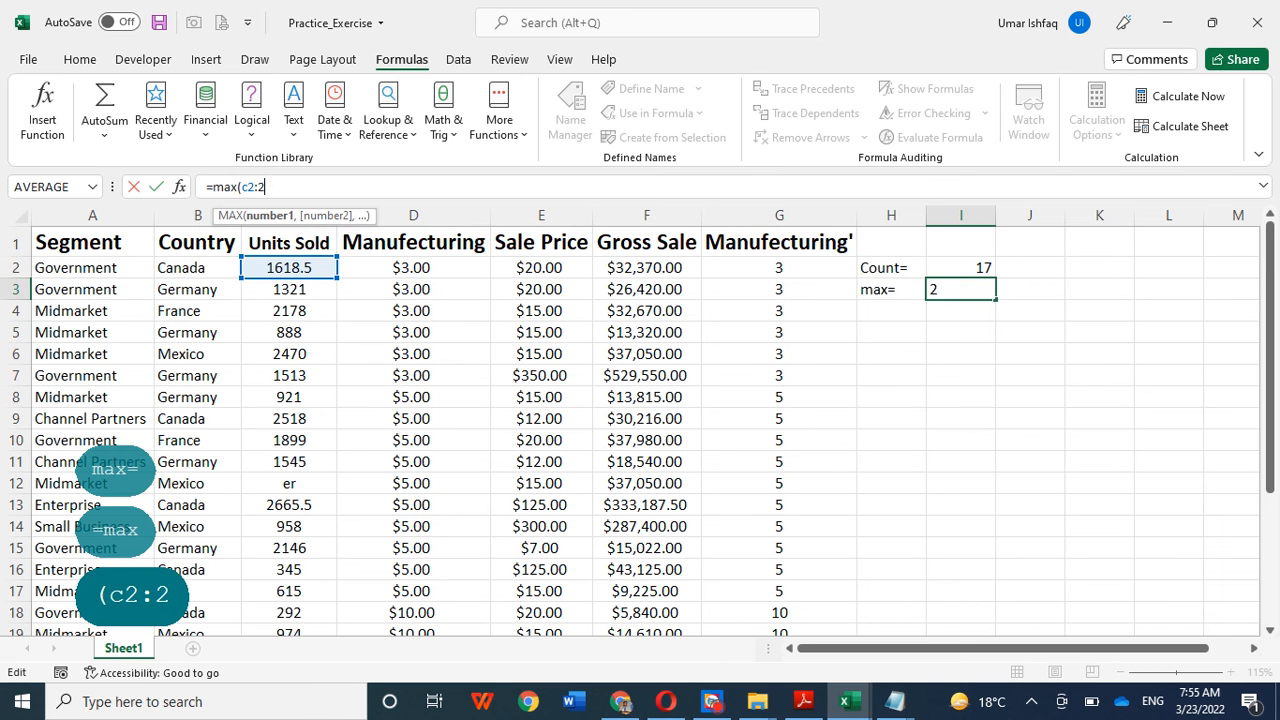
key("BackSpace")
type("c26")
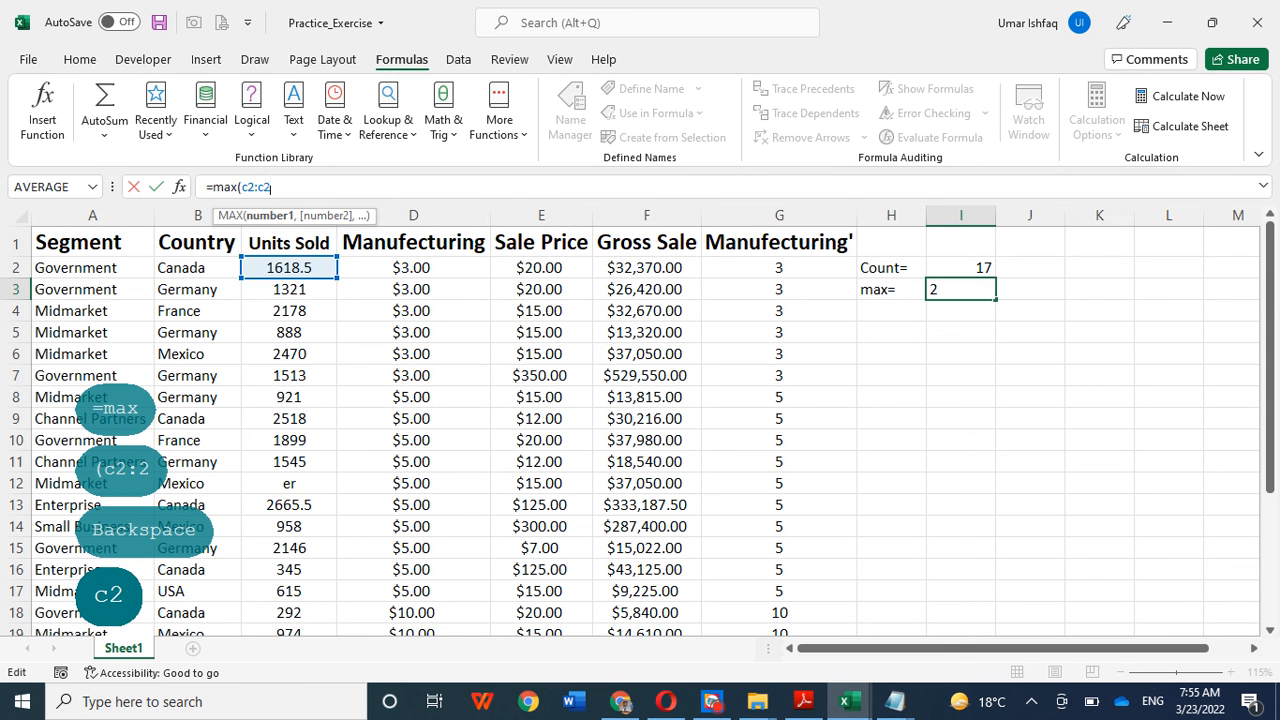
type(")")
key("Return")
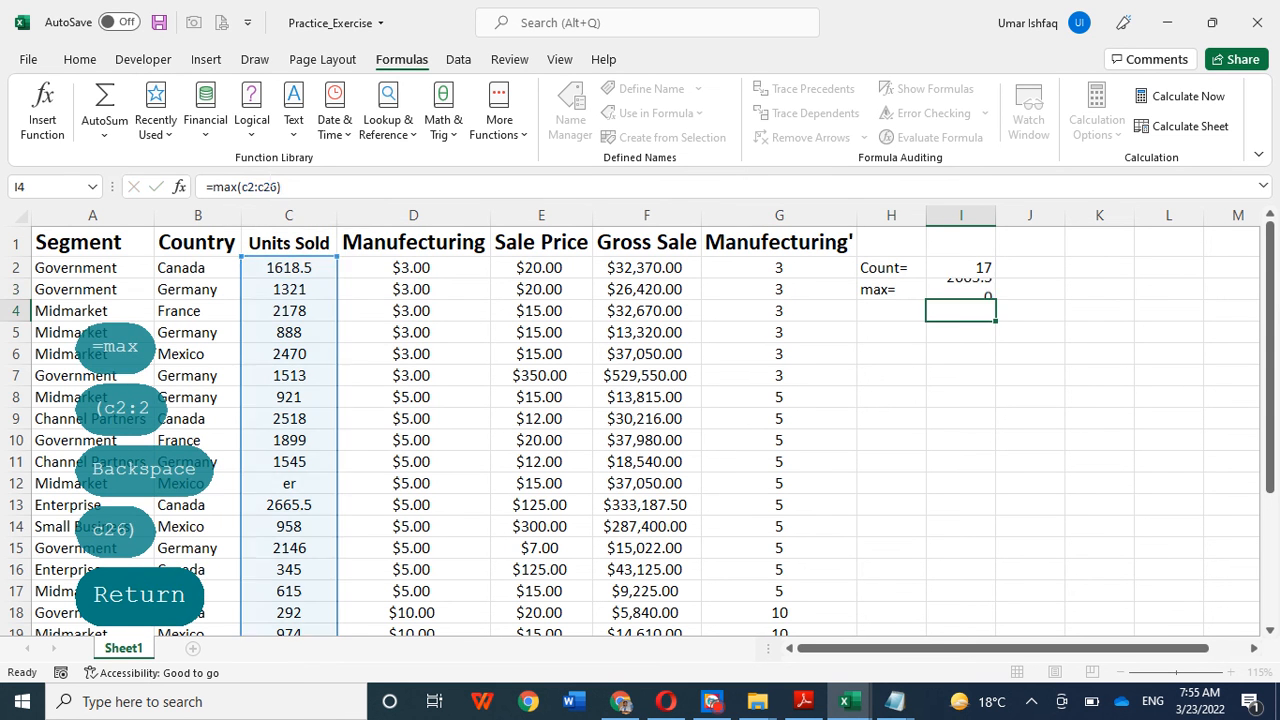
left_click(900, 311)
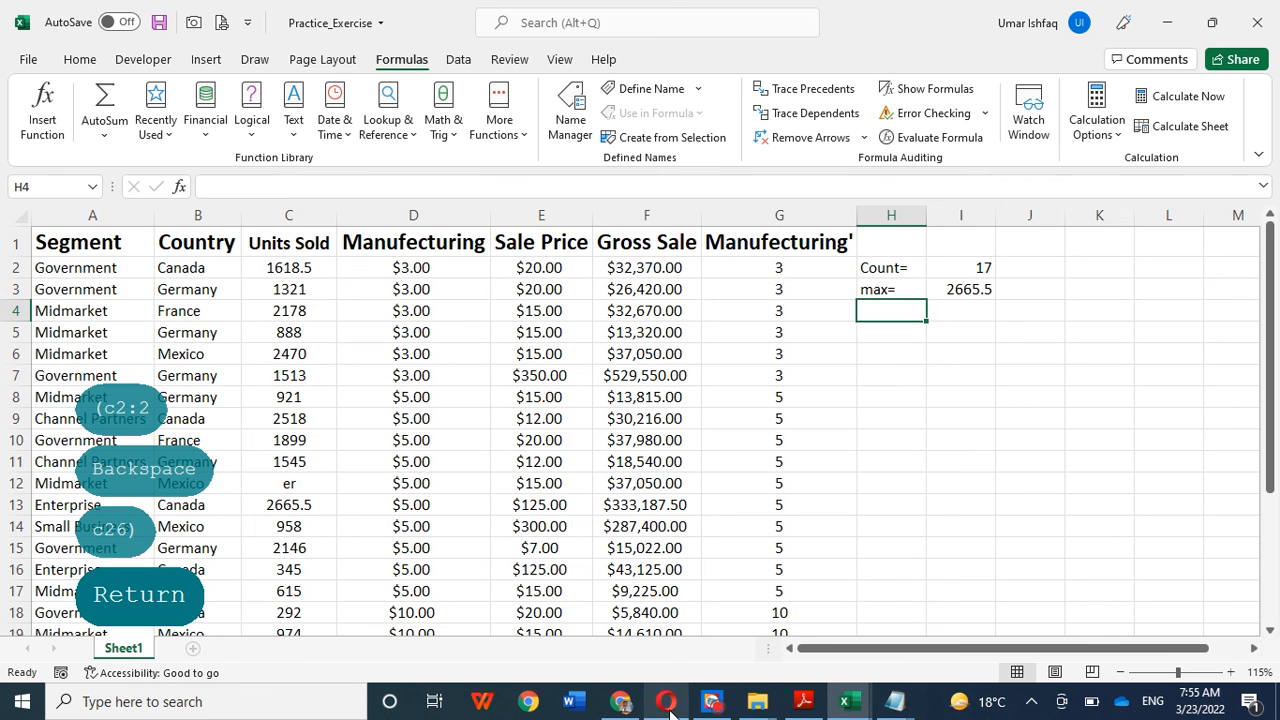
mouse_move(723, 710)
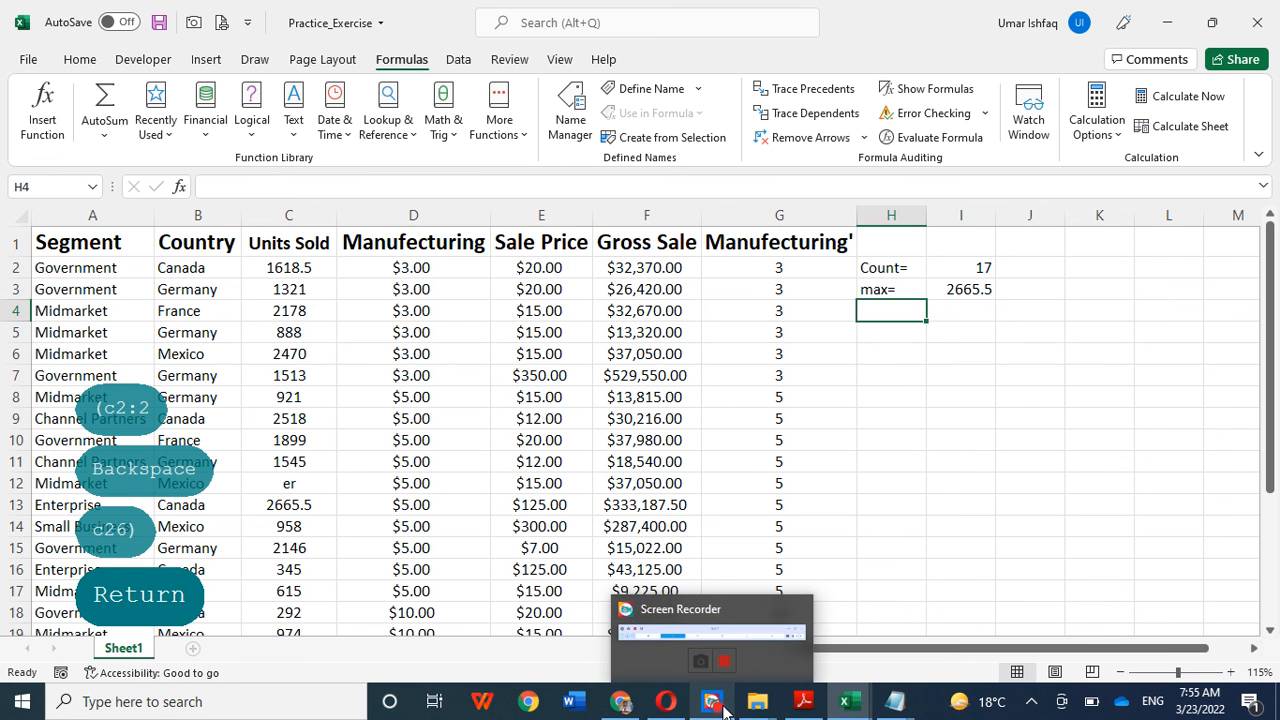
mouse_move(673, 710)
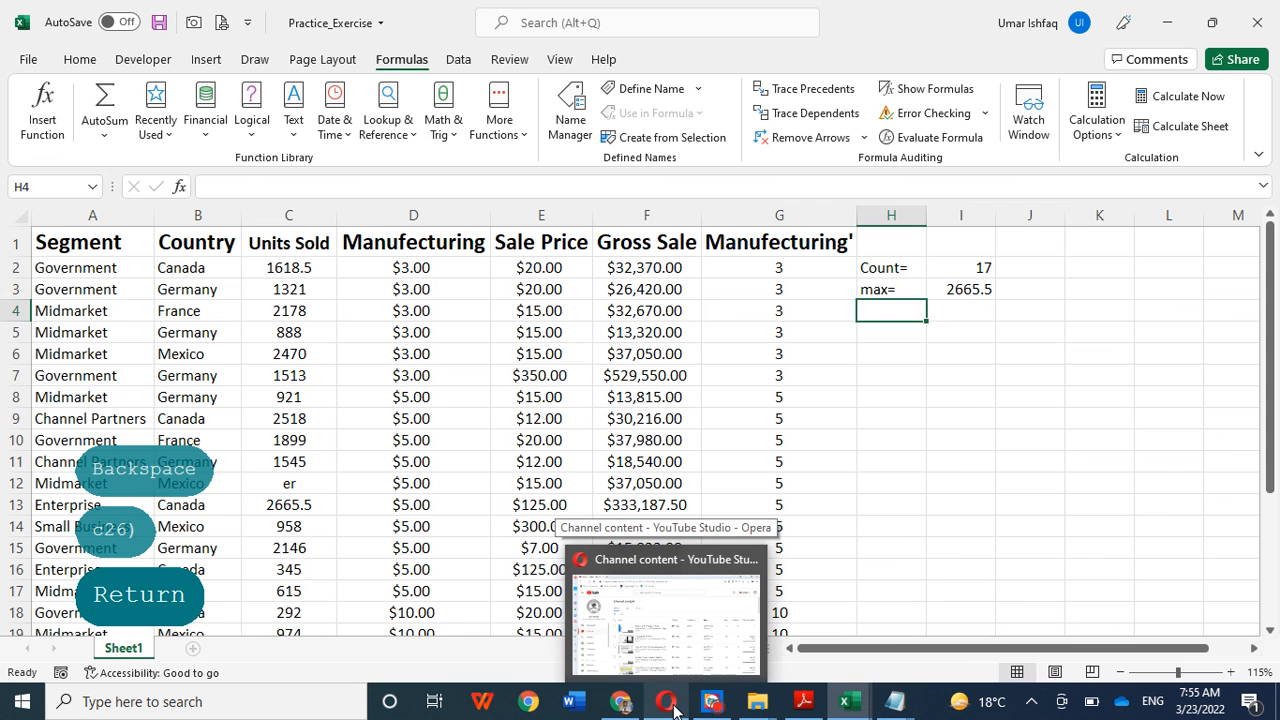
left_click(712, 702)
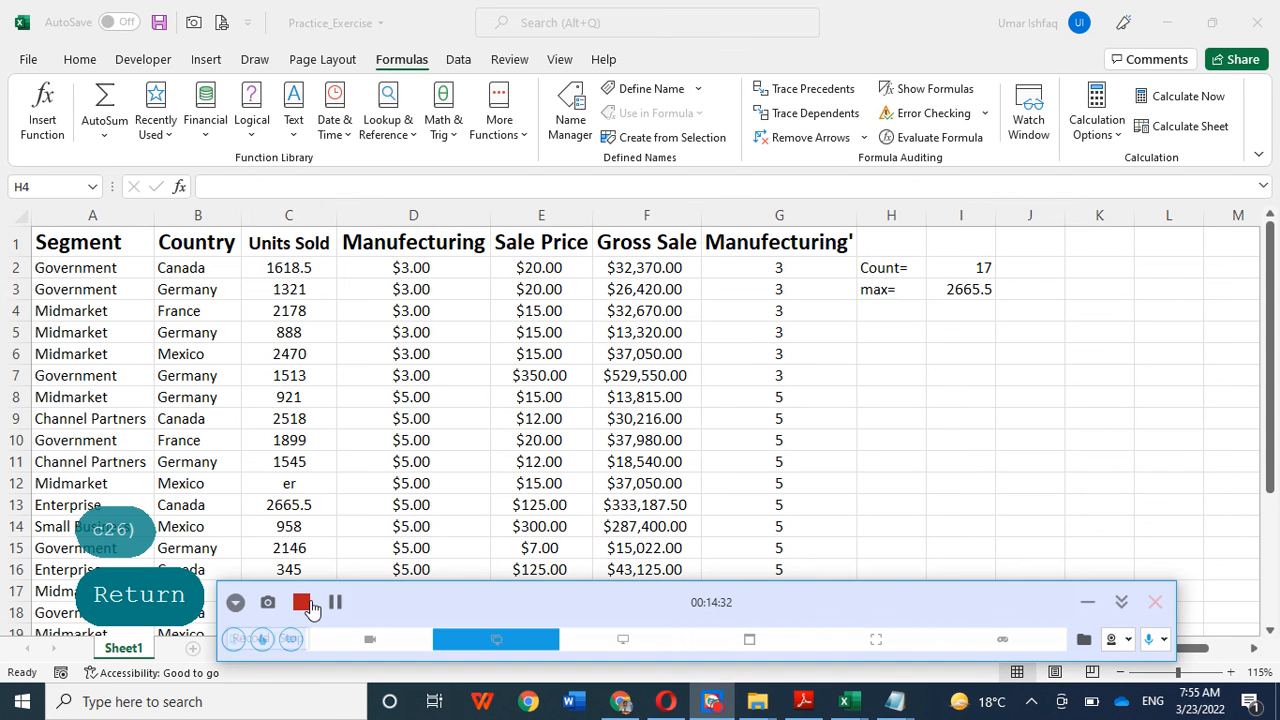